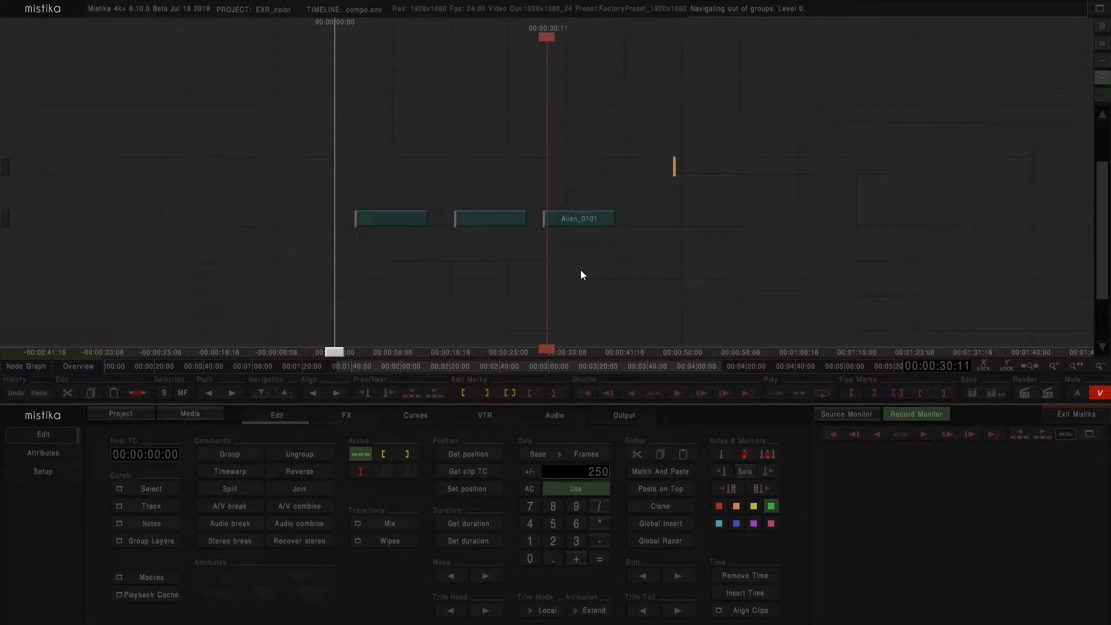
Step: Shift the Alien_0101 clip slightly later along the timeline and preview it in the effect editor
{"action": "left_click", "coordinate": [409, 225]}
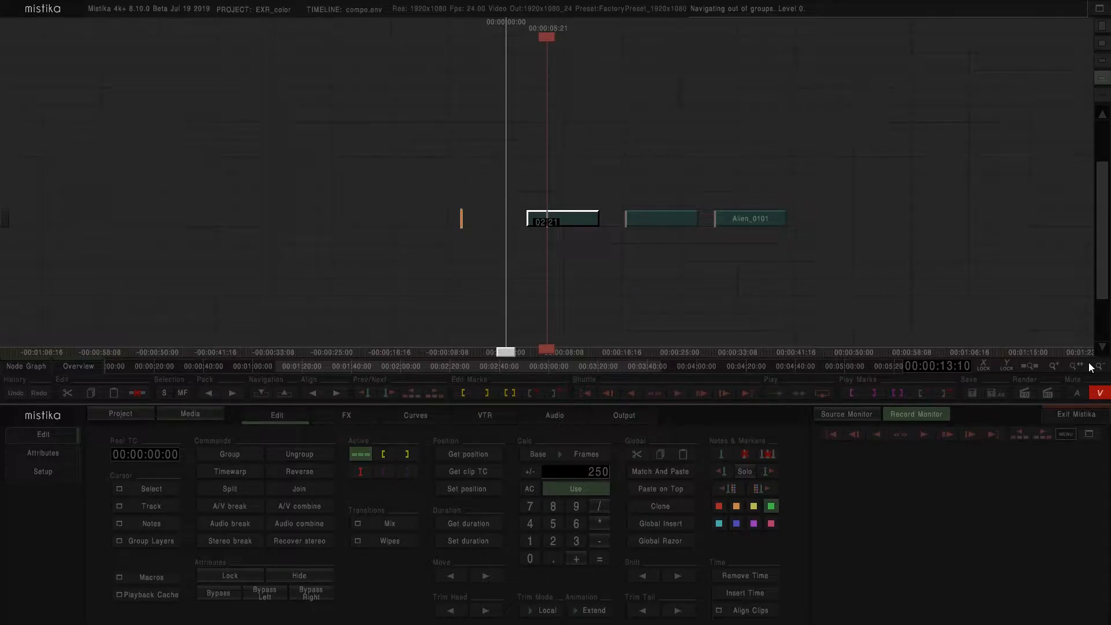
{"action": "left_click_drag", "start_coordinate": [648, 292], "coordinate": [473, 251]}
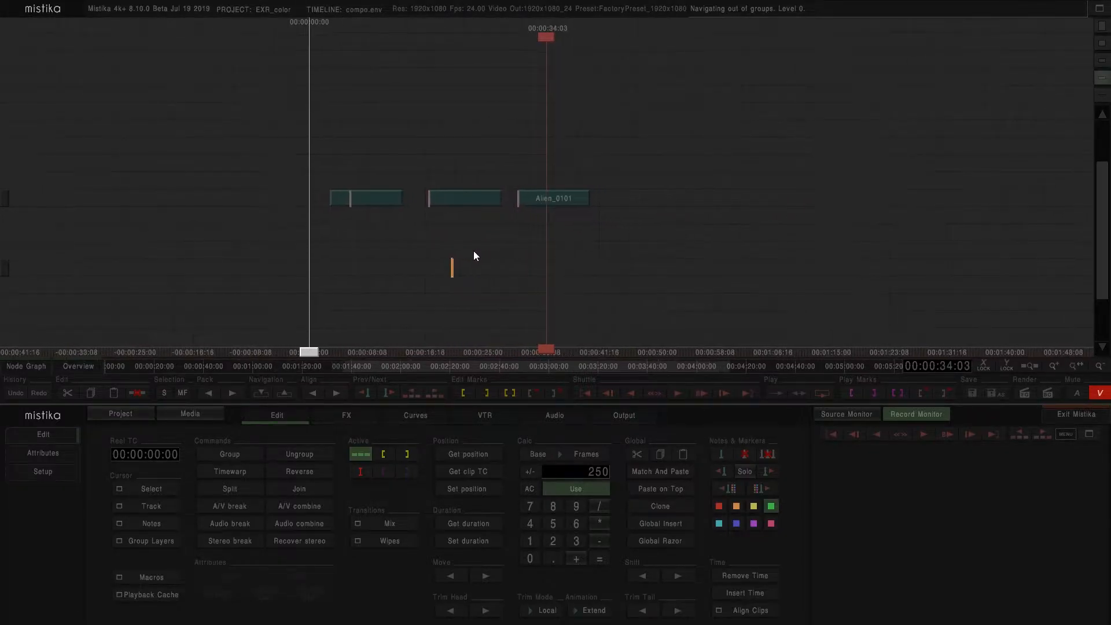
{"action": "scroll", "coordinate": [621, 218], "scroll_direction": "up", "scroll_amount": 2}
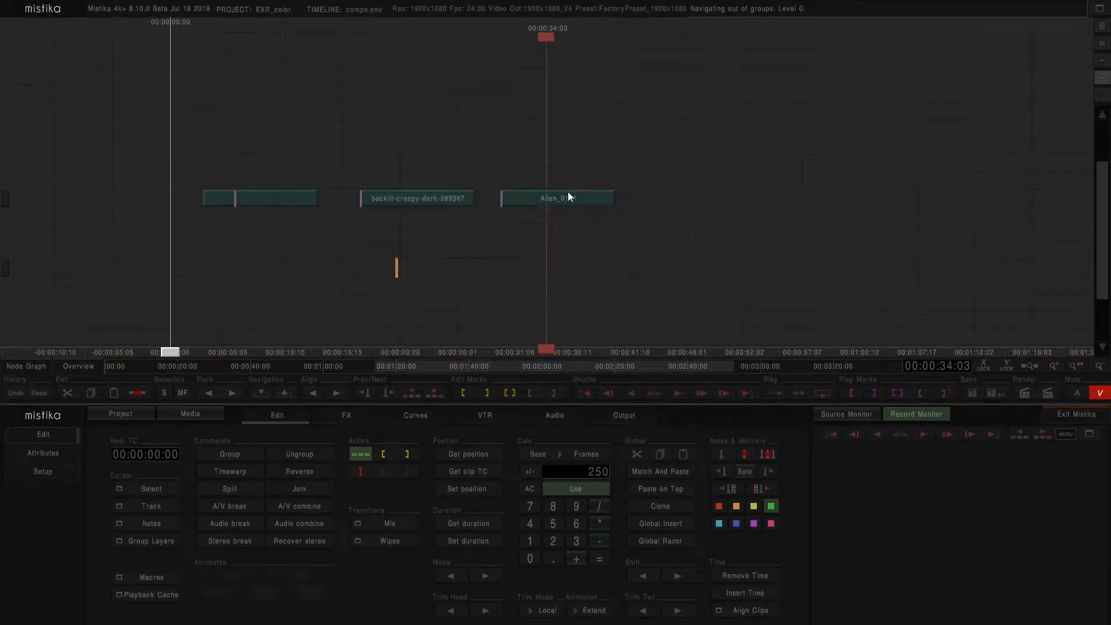
{"action": "left_click_drag", "start_coordinate": [584, 203], "coordinate": [631, 199]}
{"action": "left_click_drag", "start_coordinate": [649, 242], "coordinate": [628, 254]}
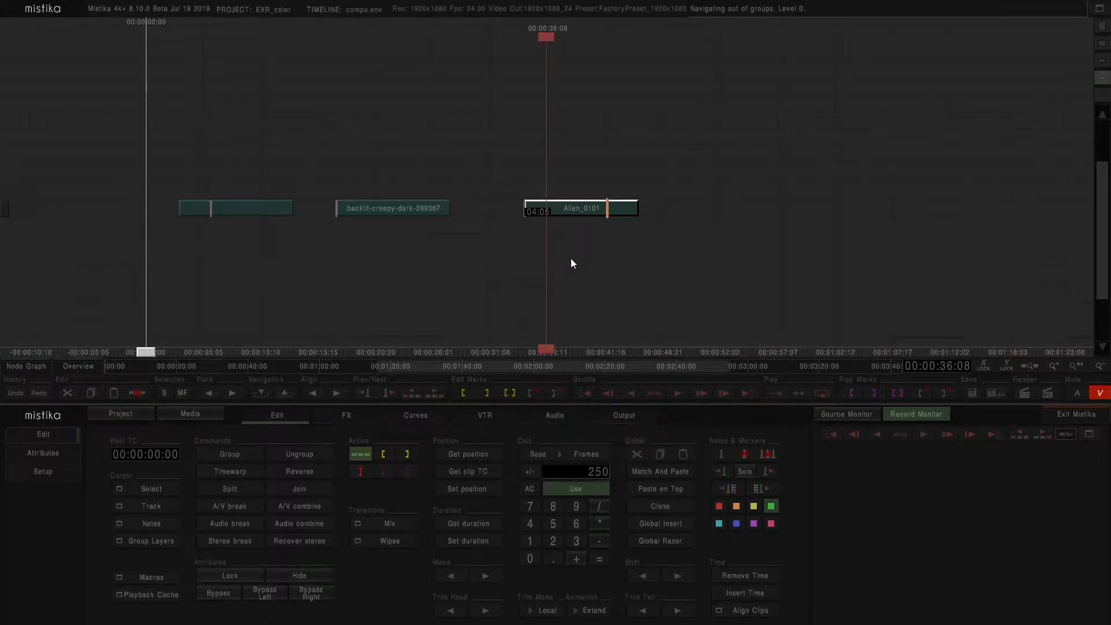
{"action": "double_click", "coordinate": [584, 210]}
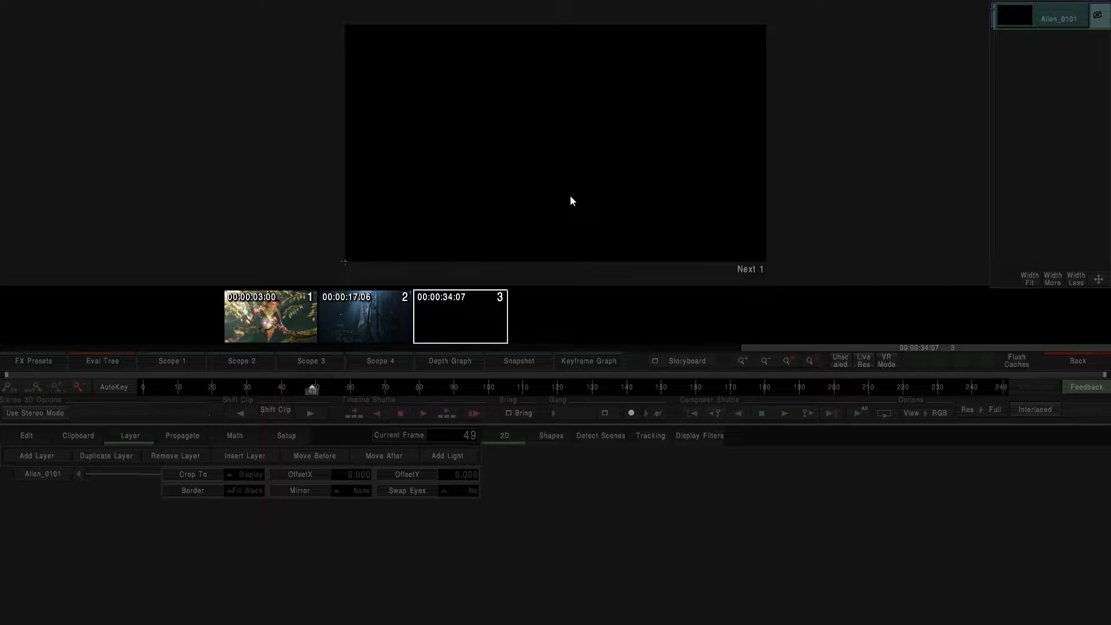
{"action": "left_click", "coordinate": [1081, 364]}
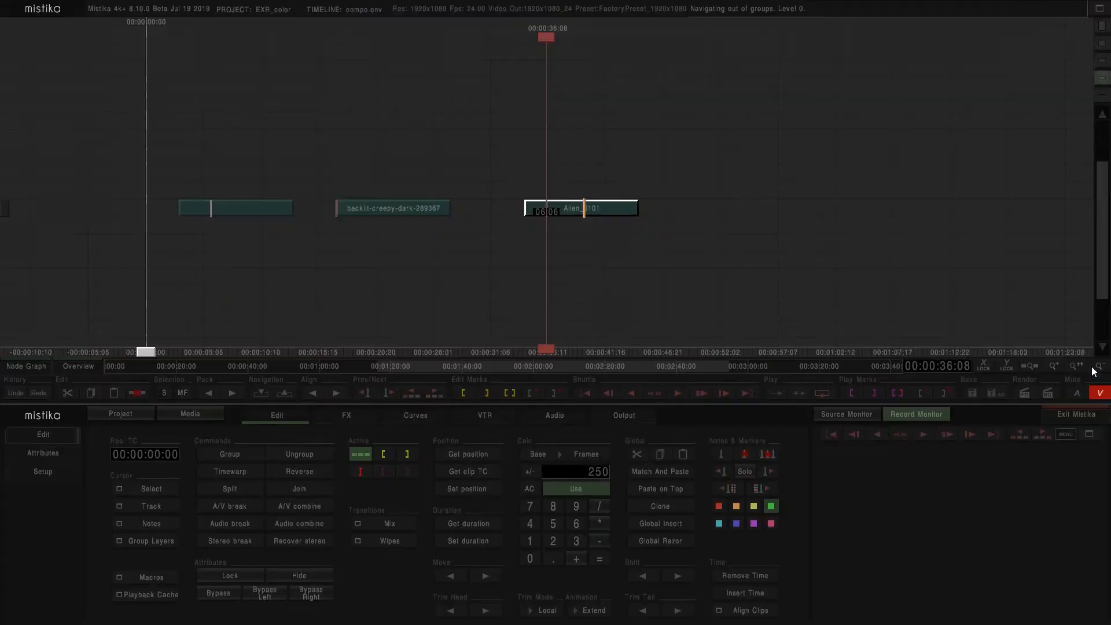
Step: Add a Layer Route effect on top of the Alien_0101 clip and open it for editing
{"action": "left_click", "coordinate": [355, 416]}
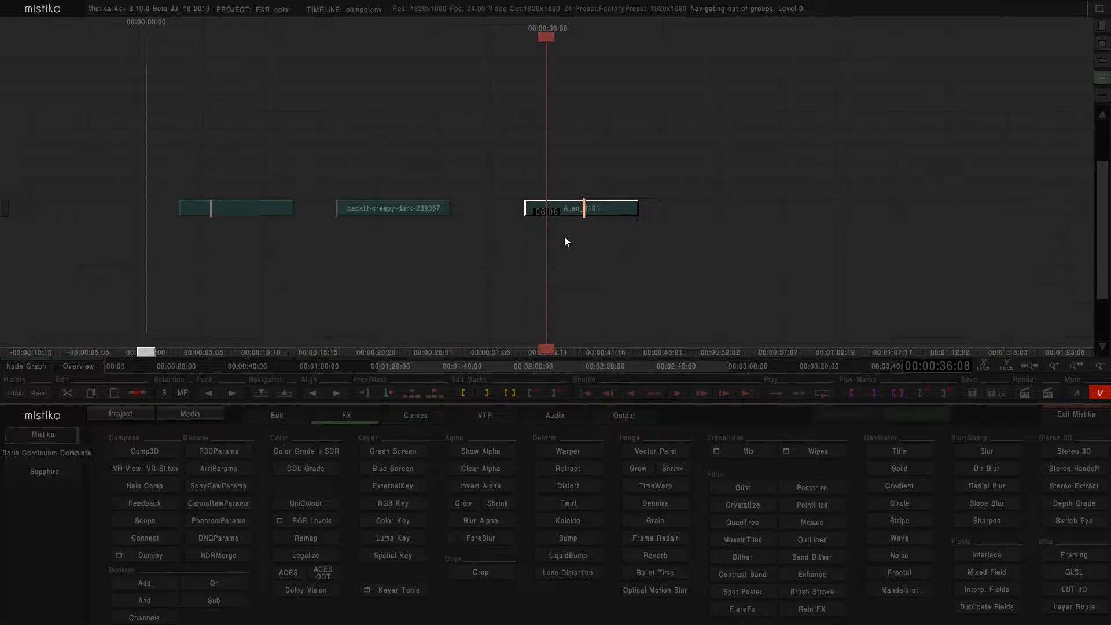
{"action": "left_click", "coordinate": [1076, 609]}
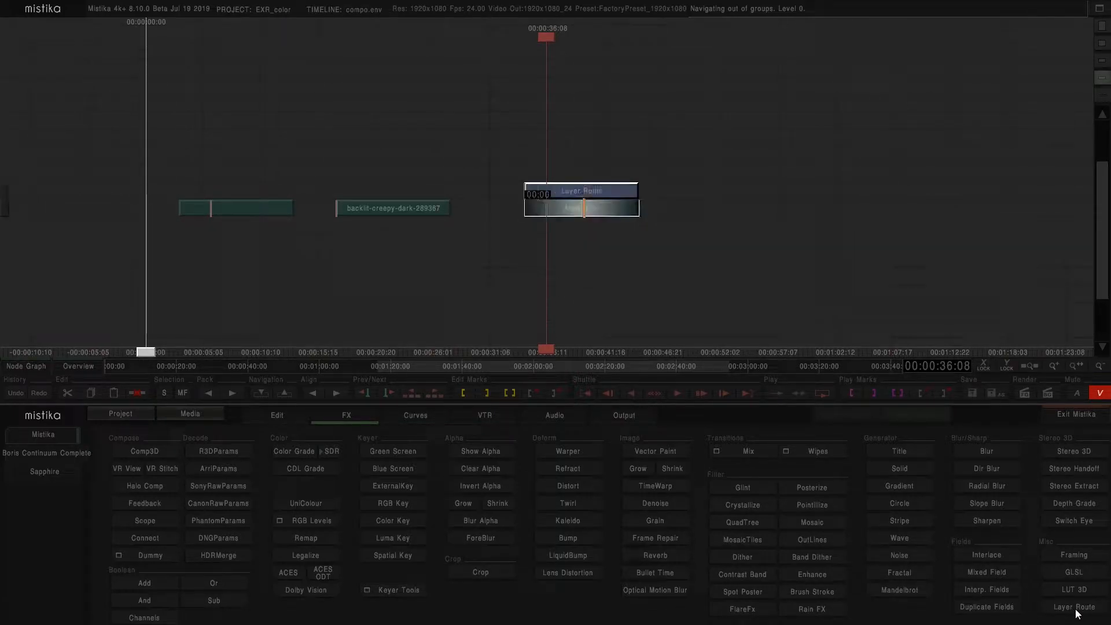
{"action": "double_click", "coordinate": [581, 189]}
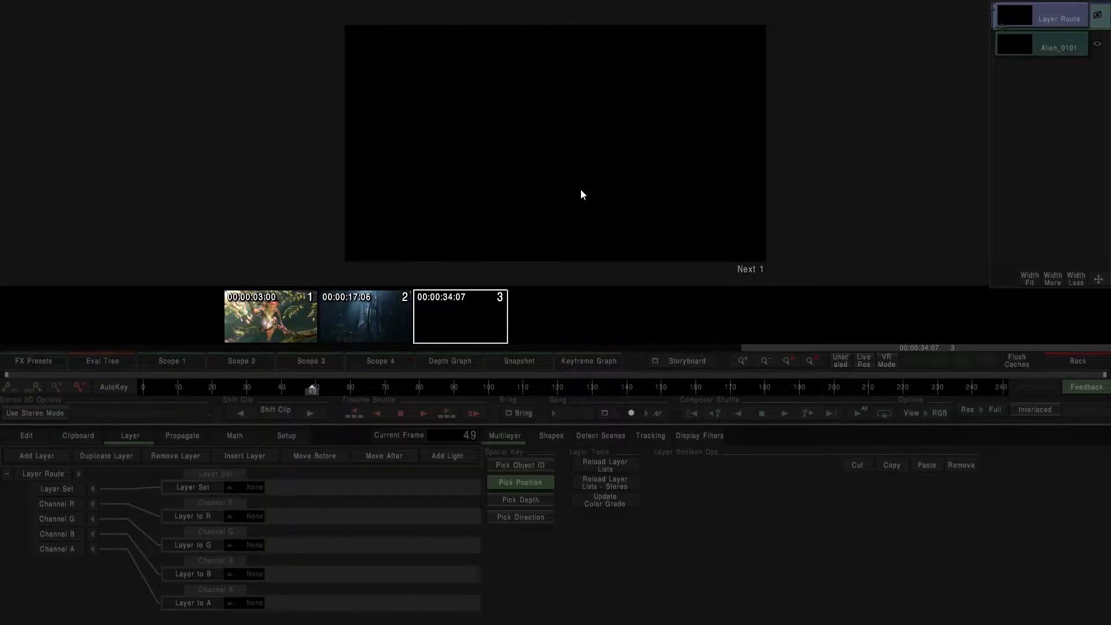
Step: Set the Layer Route's Layer Set to RenderLayer.Combined R, G, B and A, and go to frame 0
{"action": "left_click", "coordinate": [249, 493]}
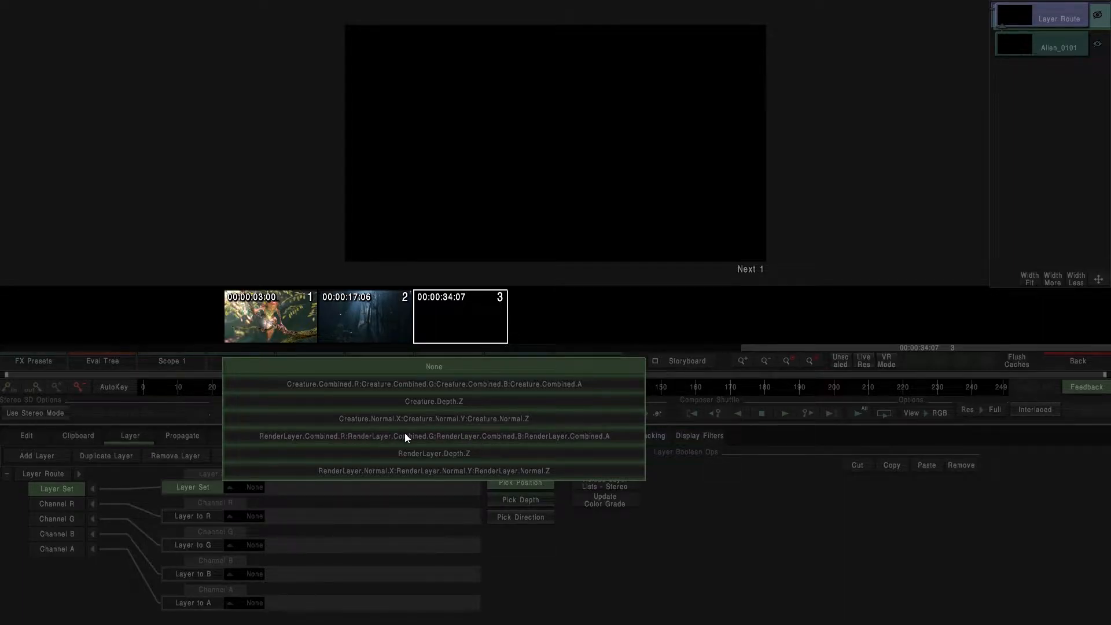
{"action": "left_click", "coordinate": [335, 437]}
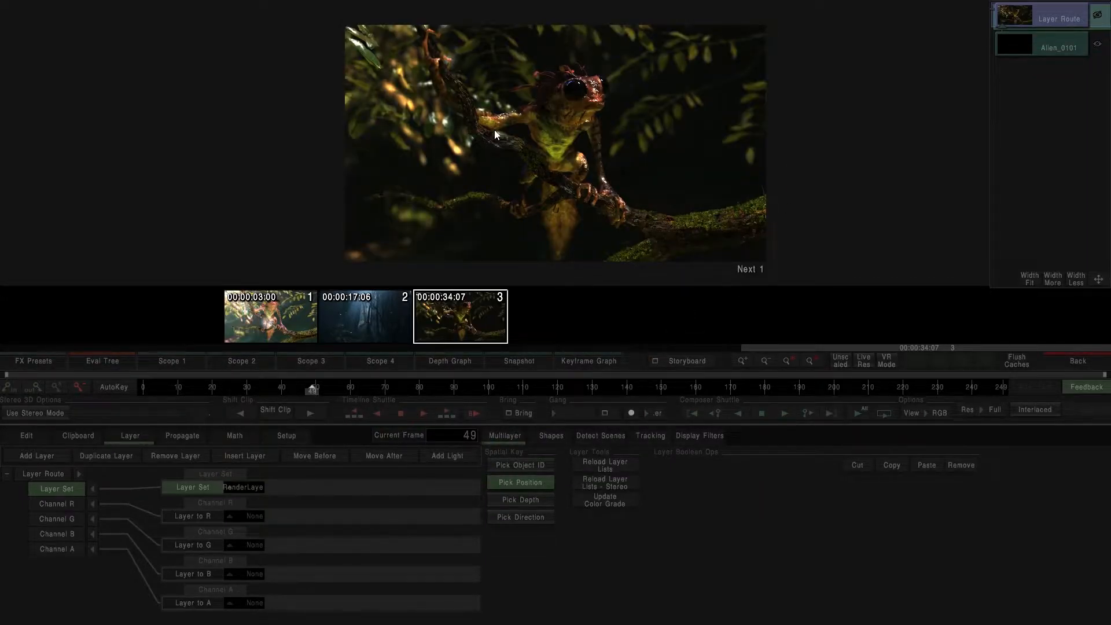
{"action": "left_click", "coordinate": [145, 395]}
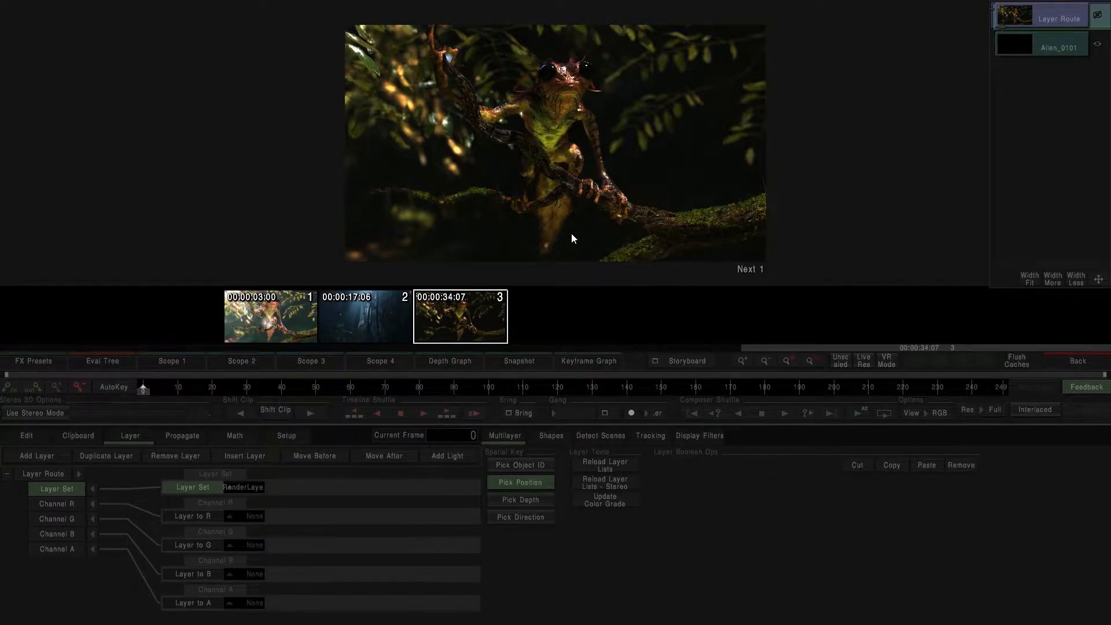
{"action": "left_click", "coordinate": [1064, 360]}
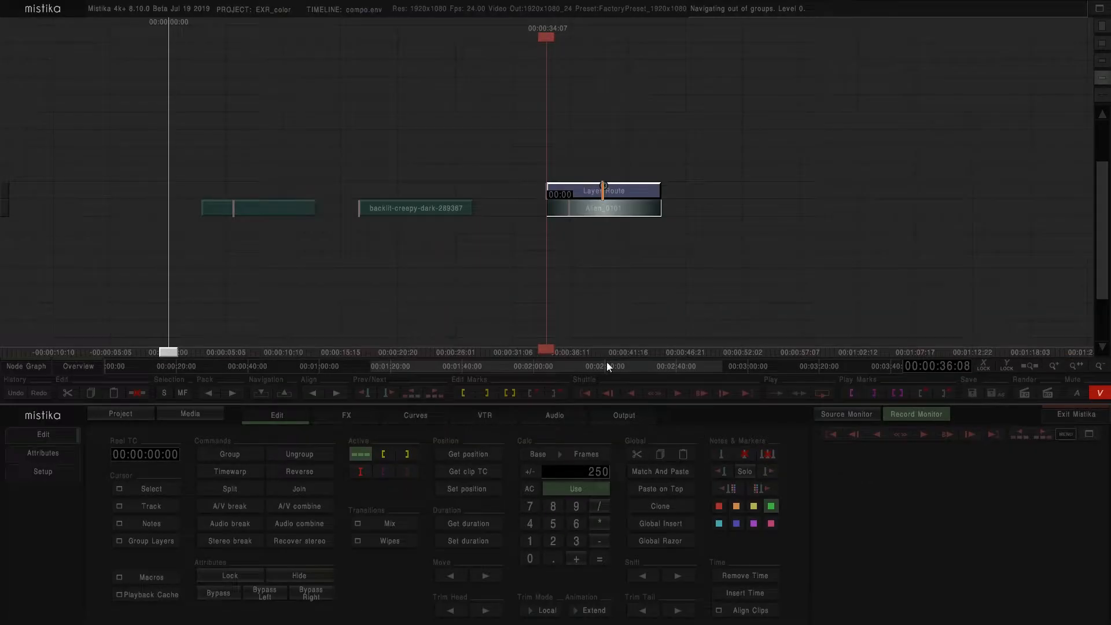
Step: Add a UniColour effect on top of the Layer Route and open it for editing
{"action": "left_click", "coordinate": [332, 420]}
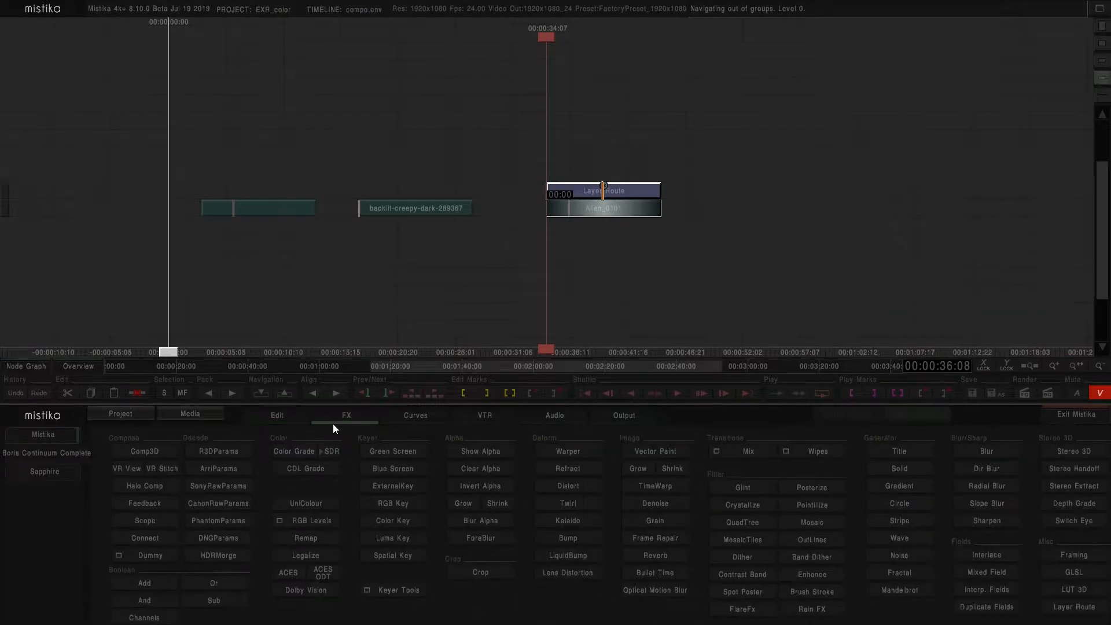
{"action": "left_click", "coordinate": [306, 503]}
{"action": "left_click", "coordinate": [730, 245]}
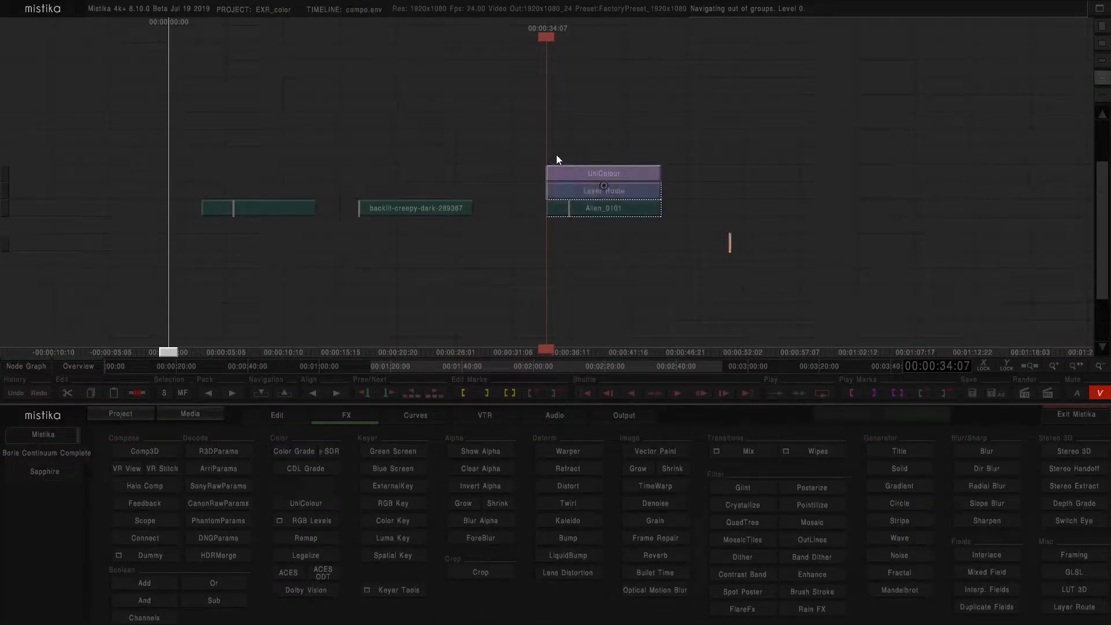
{"action": "double_click", "coordinate": [644, 173]}
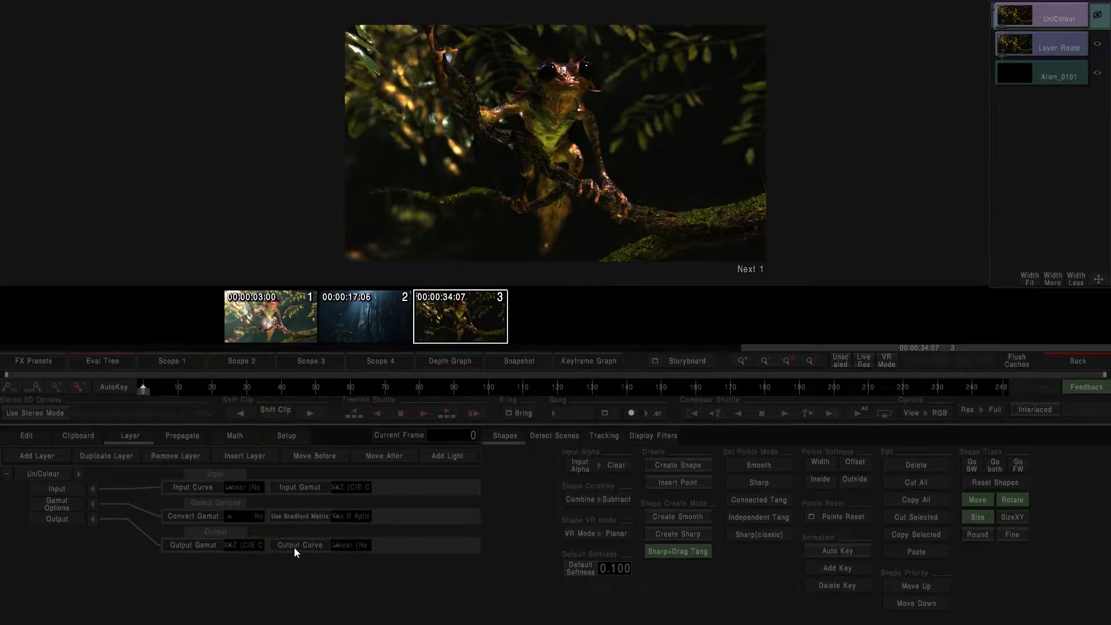
Step: Set the UniColour input curve to Linear (No Curve), input gamut to AP0 (ACES Linear) and Convert Gamut to Yes
{"action": "left_click", "coordinate": [245, 488]}
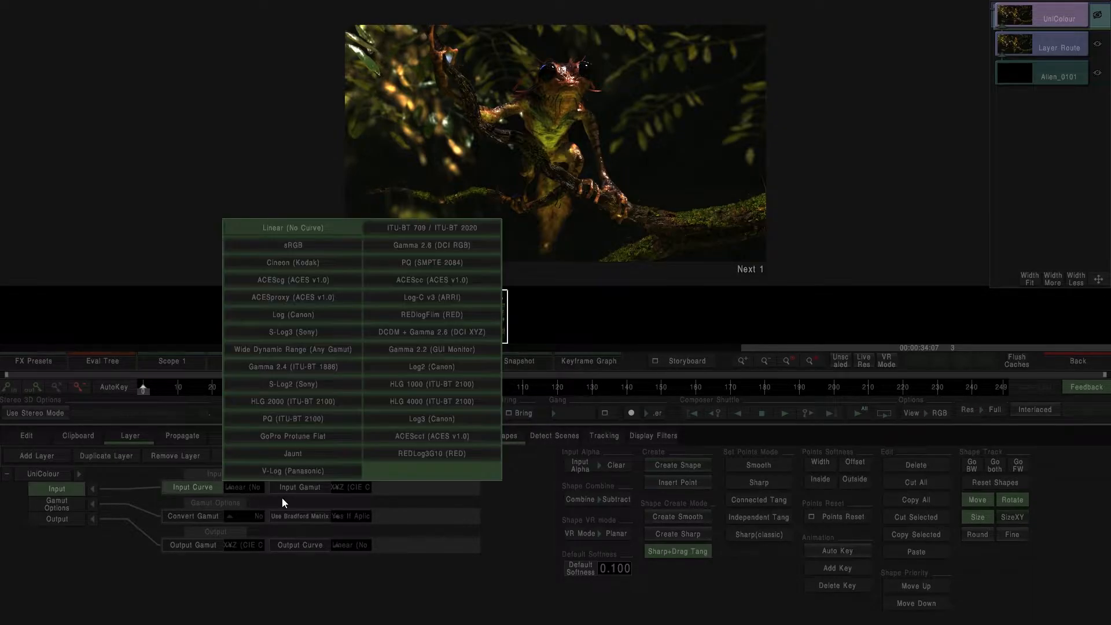
{"action": "left_click", "coordinate": [300, 229]}
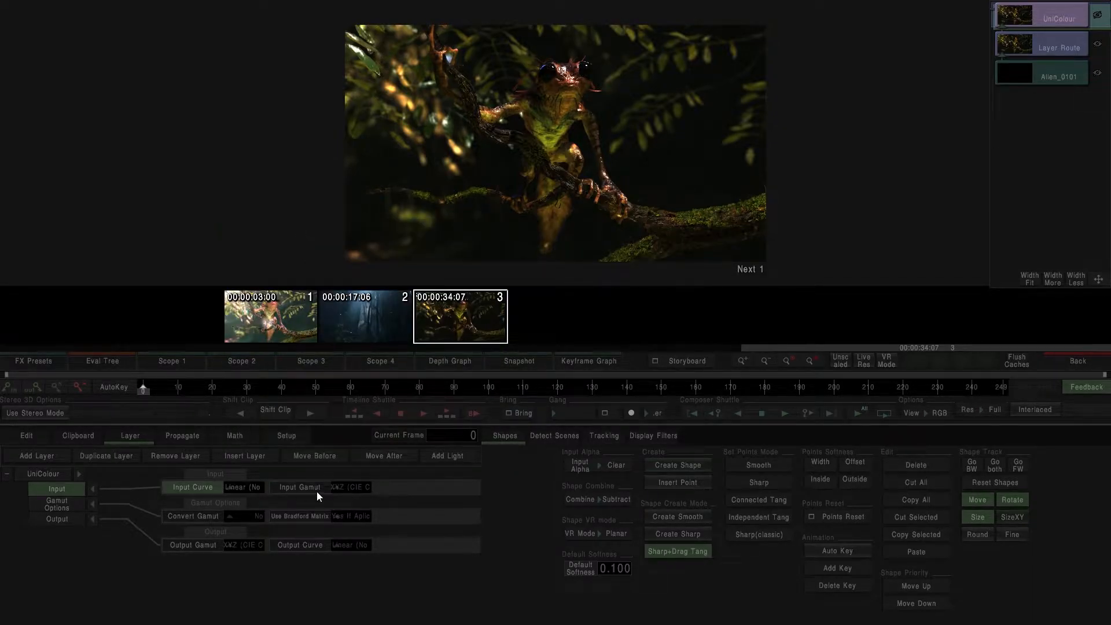
{"action": "left_click", "coordinate": [349, 487]}
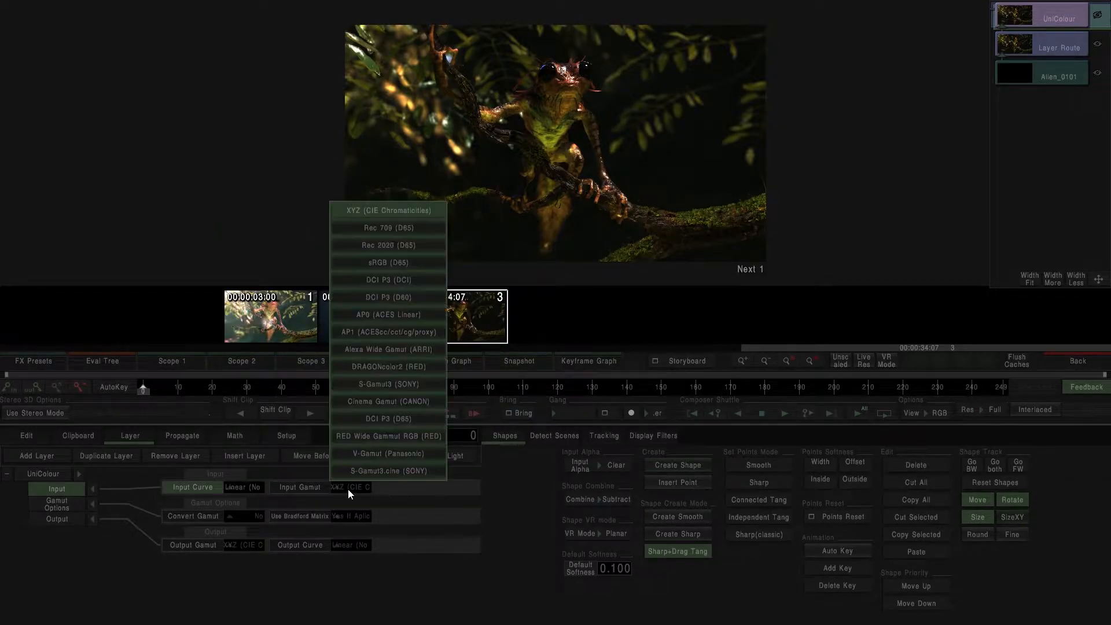
{"action": "left_click", "coordinate": [398, 314]}
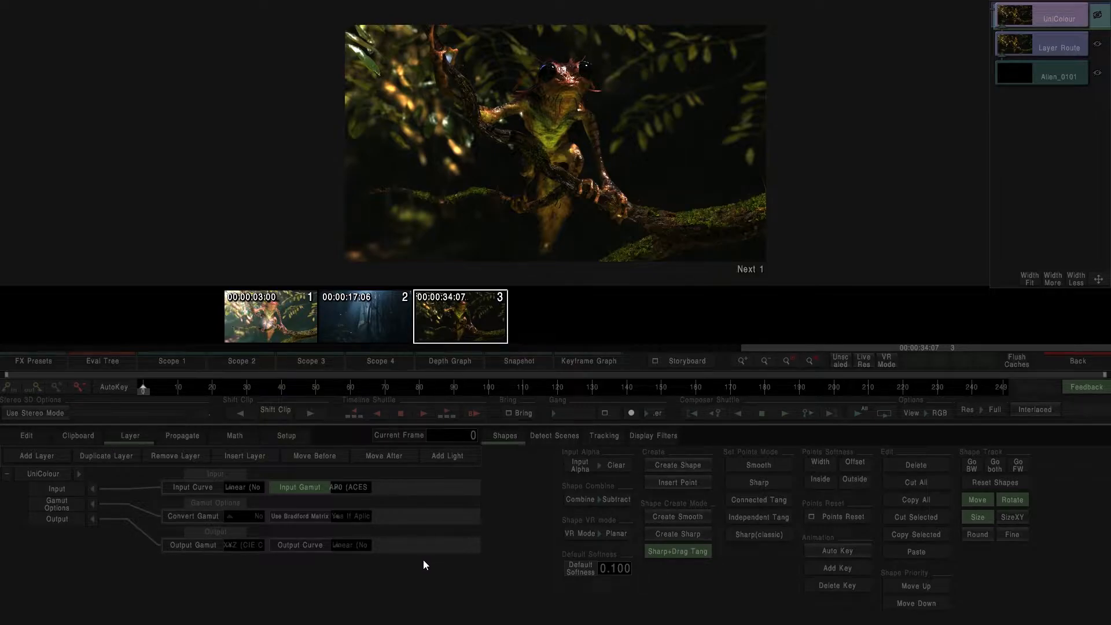
{"action": "left_click", "coordinate": [198, 519]}
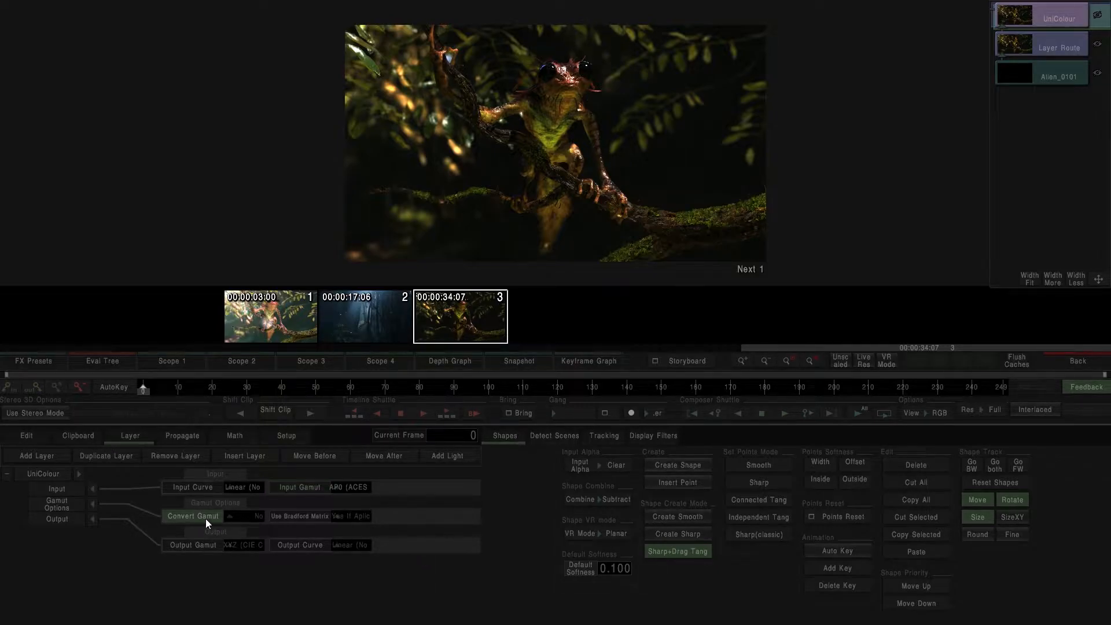
{"action": "left_click", "coordinate": [239, 519]}
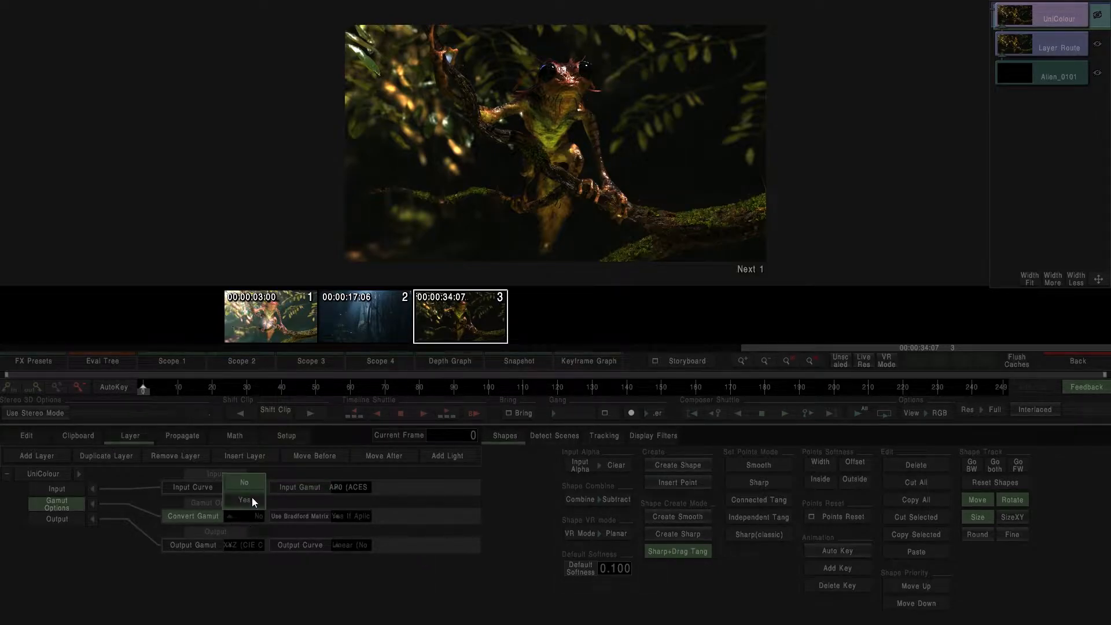
Step: Set the UniColour output gamut to AP1 (ACEScc/cct/cg/proxy) and output curve to ACEScct (ACES v1.0), and return to the timeline
{"action": "left_click", "coordinate": [238, 546]}
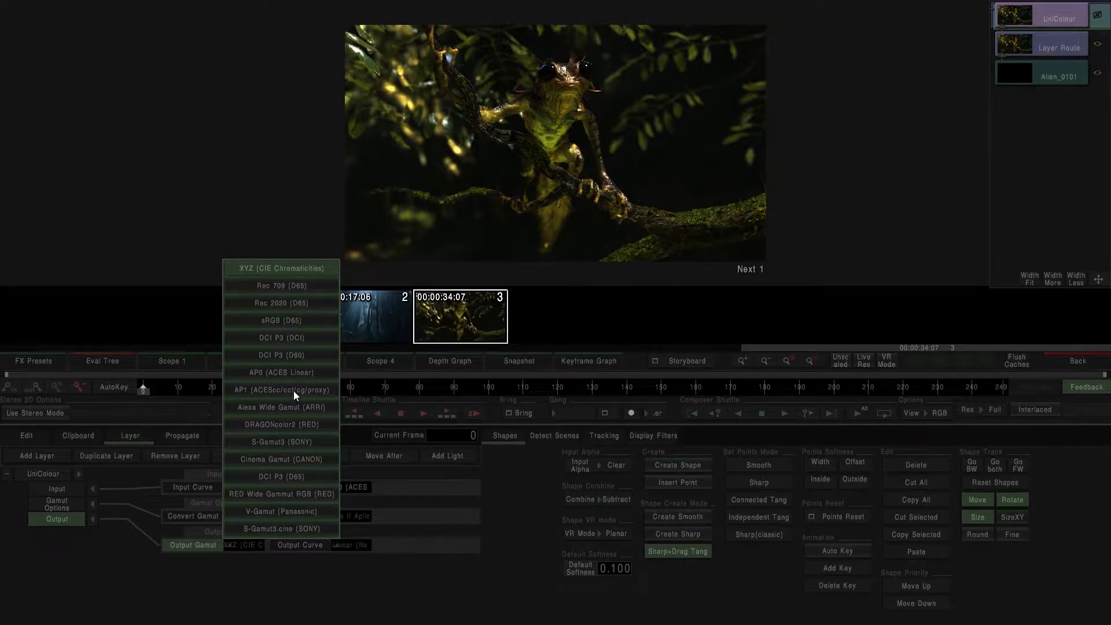
{"action": "left_click", "coordinate": [261, 390]}
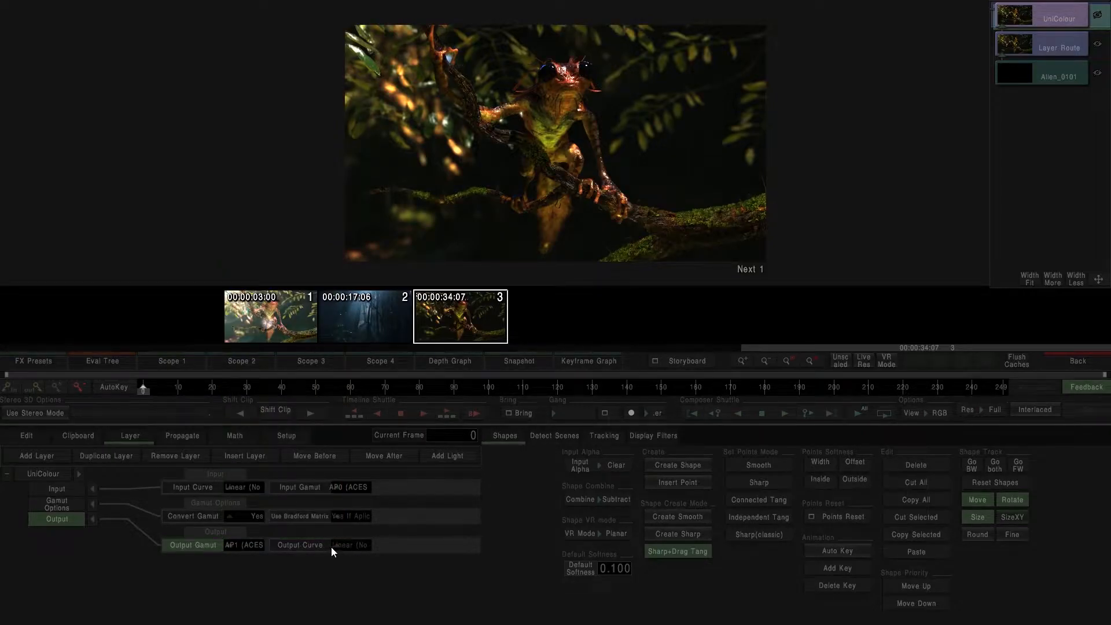
{"action": "left_click", "coordinate": [351, 549]}
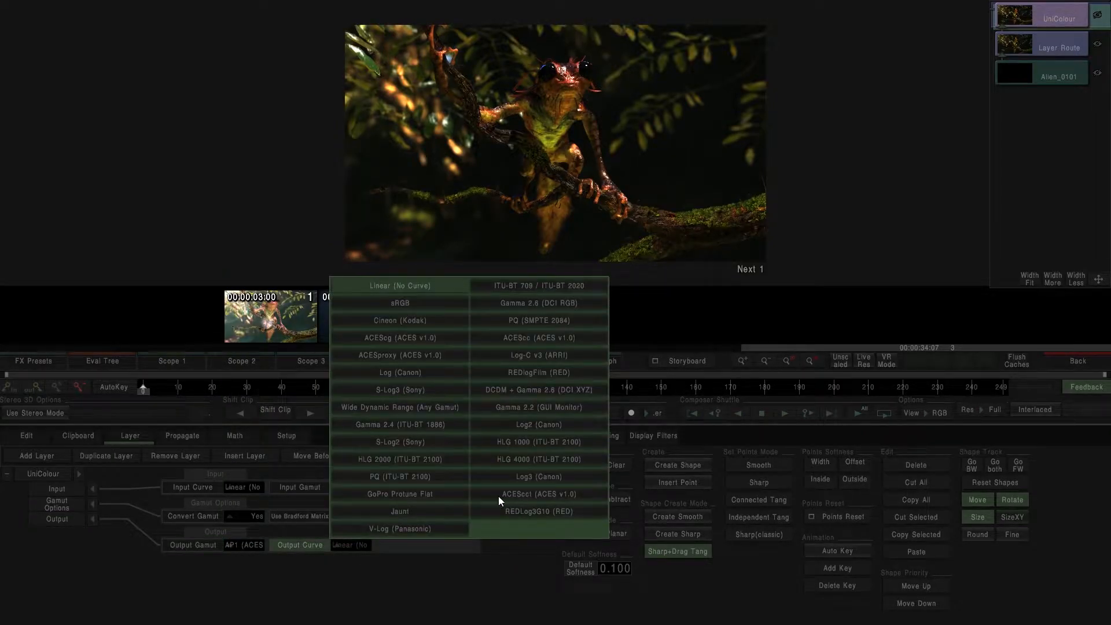
{"action": "left_click", "coordinate": [544, 495]}
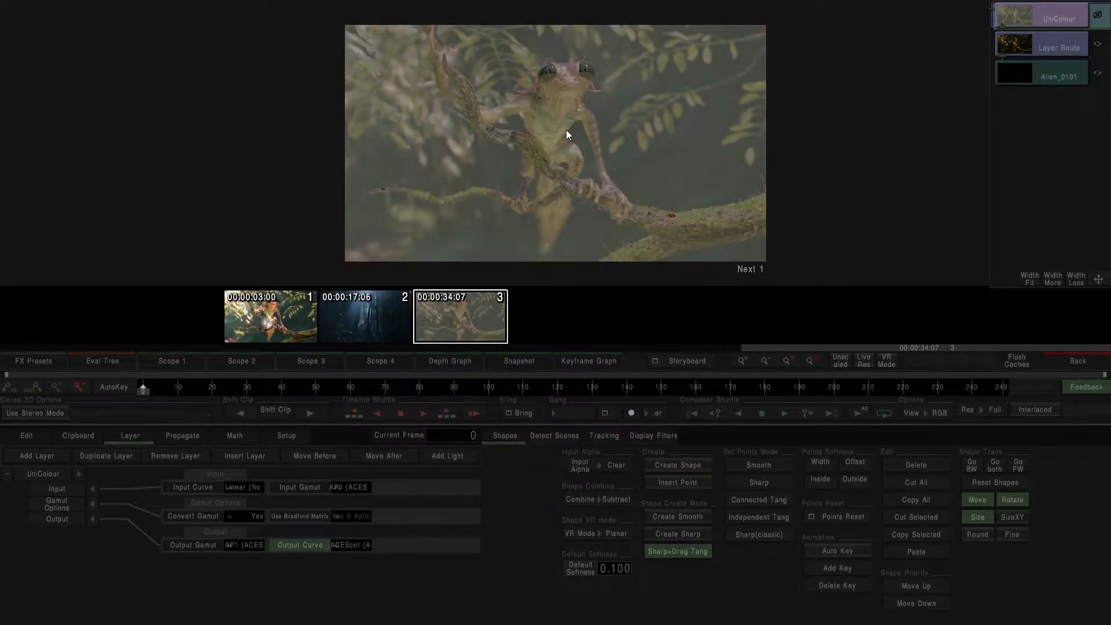
{"action": "left_click", "coordinate": [1061, 364]}
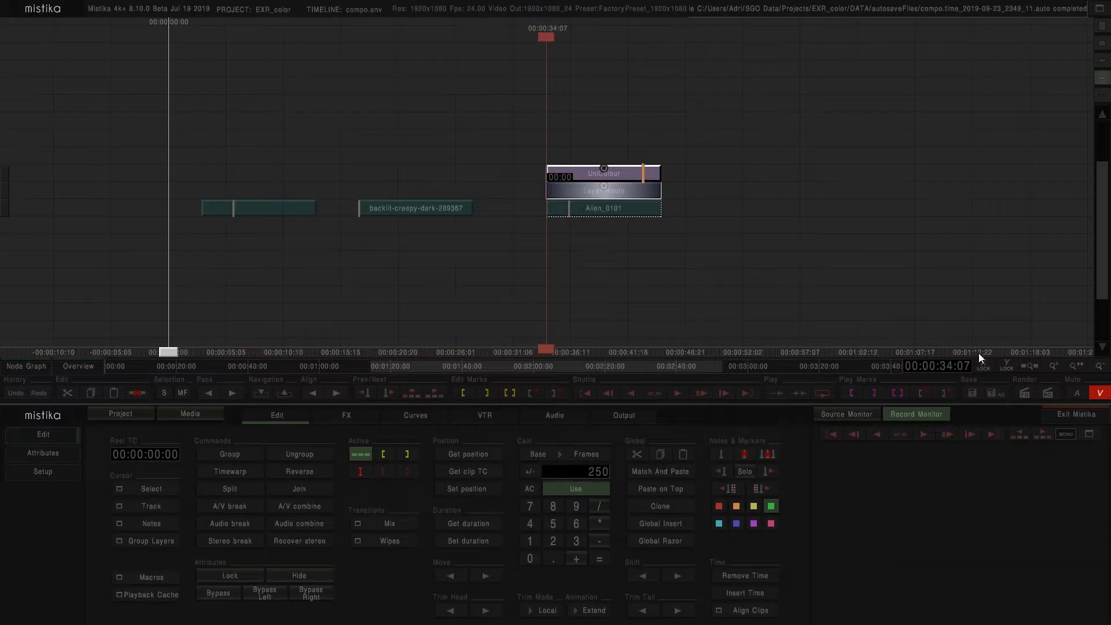
Step: Stack a Color Grade effect and an ACES ODT effect on top of the UniColour
{"action": "left_click", "coordinate": [346, 415]}
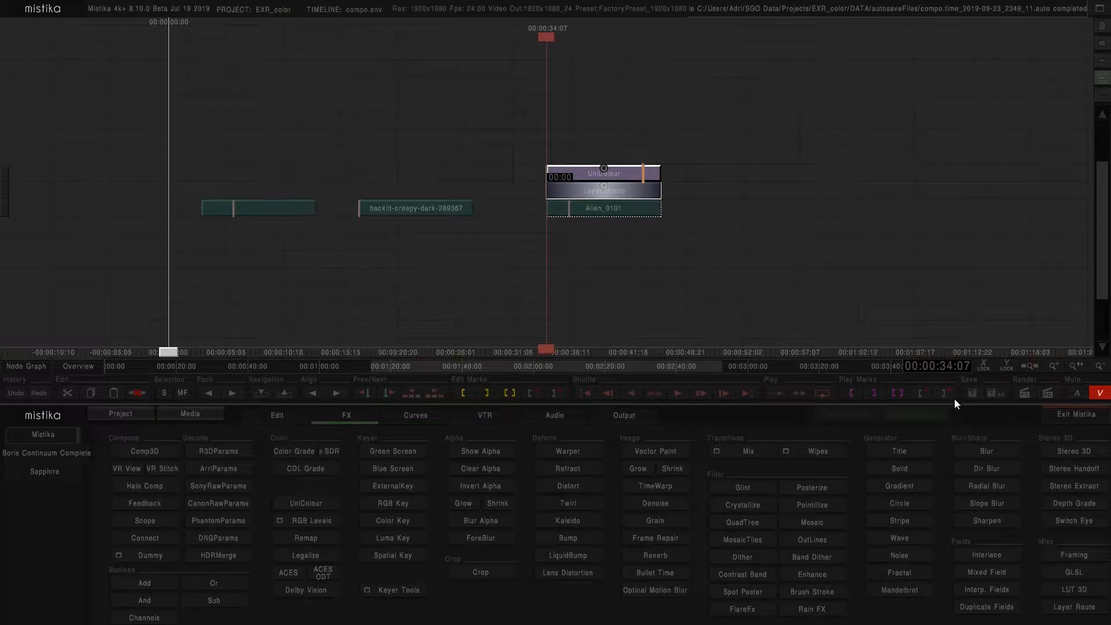
{"action": "left_click", "coordinate": [282, 452]}
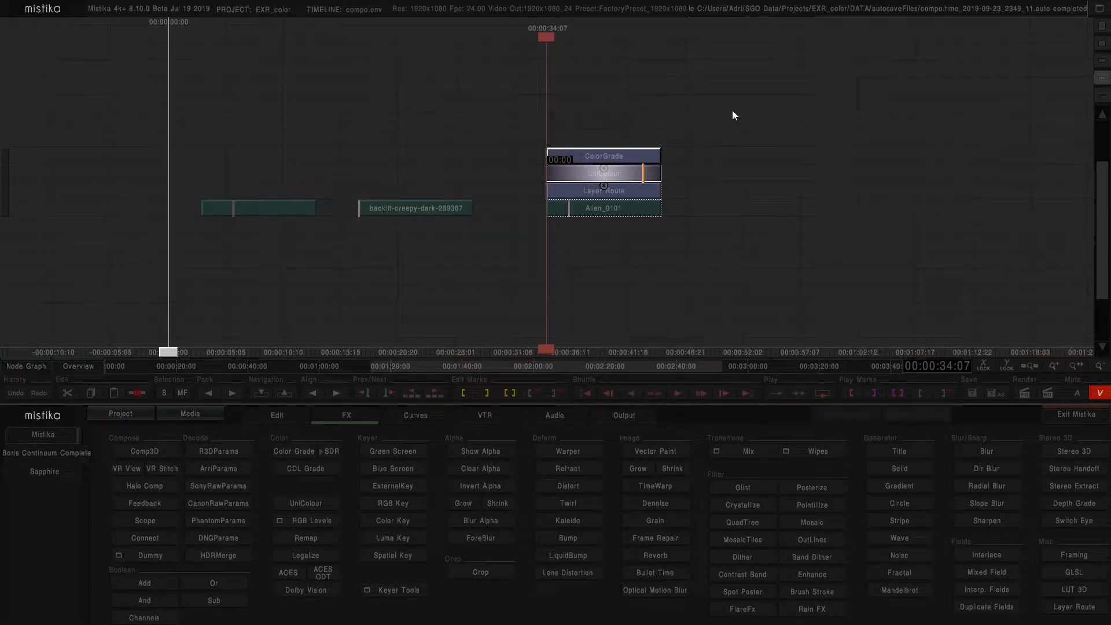
{"action": "left_click", "coordinate": [323, 575]}
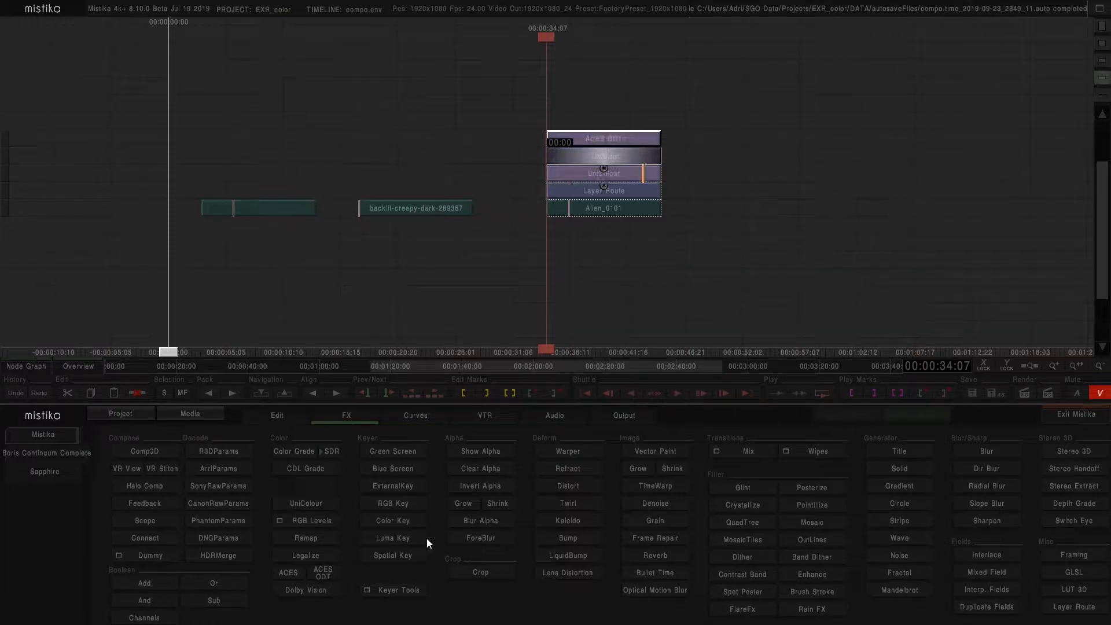
Step: Open the ACES ODT effect and set its input curve to ACEScct
{"action": "double_click", "coordinate": [613, 141]}
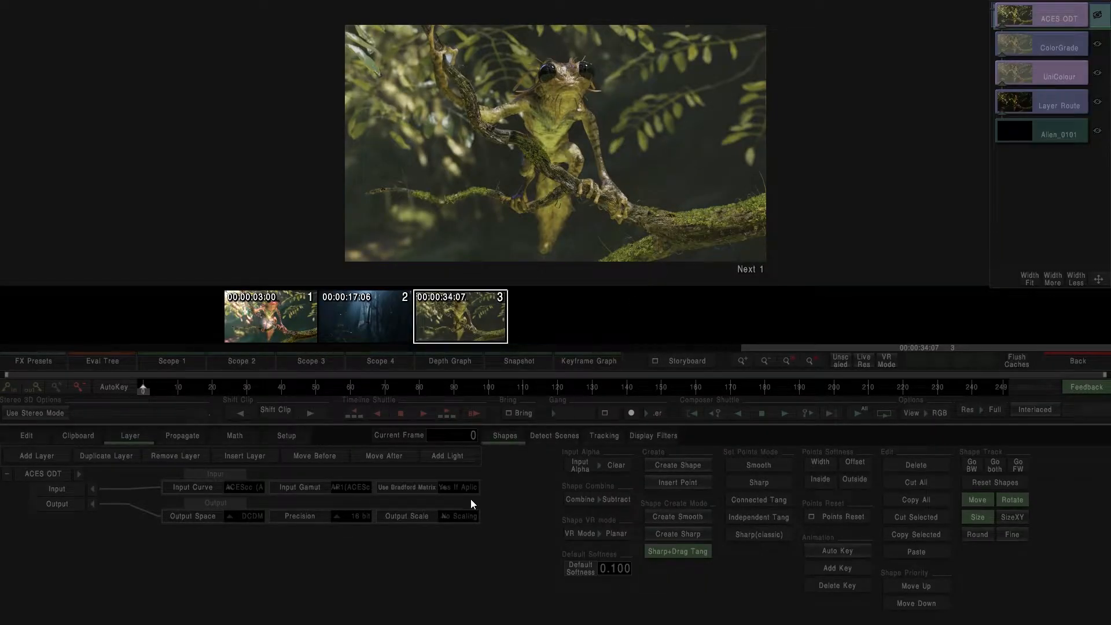
{"action": "left_click", "coordinate": [238, 489]}
{"action": "left_click", "coordinate": [413, 452]}
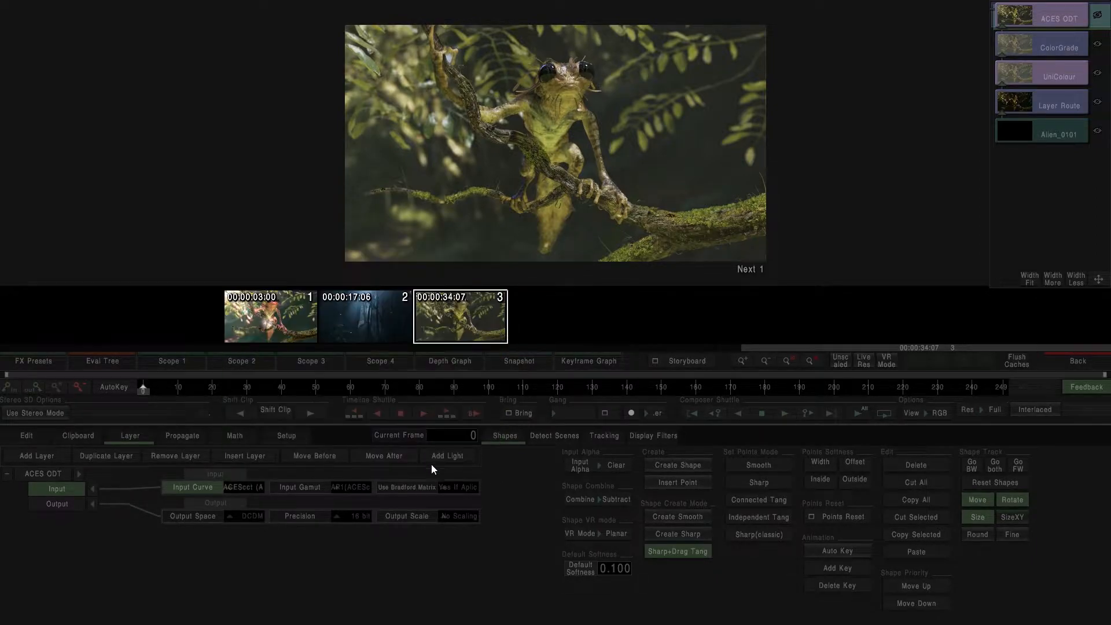
Step: Check the UniColour output settings and set the ACES ODT input gamut to AP1 (ACEScc/cct/cg/proxy)
{"action": "left_click", "coordinate": [1030, 75]}
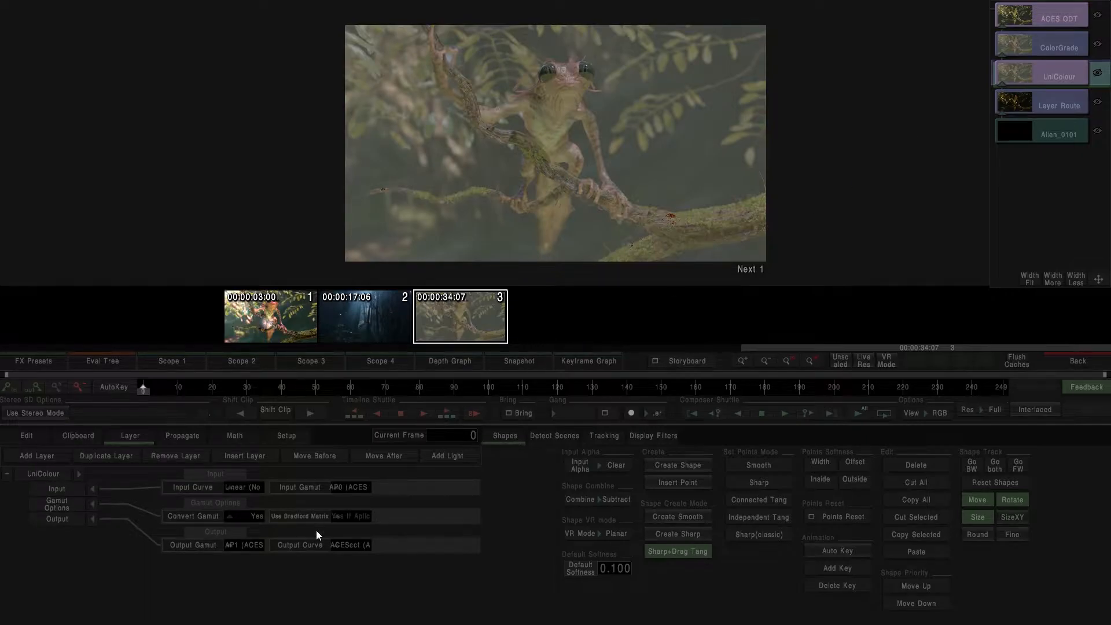
{"action": "left_click", "coordinate": [1022, 26]}
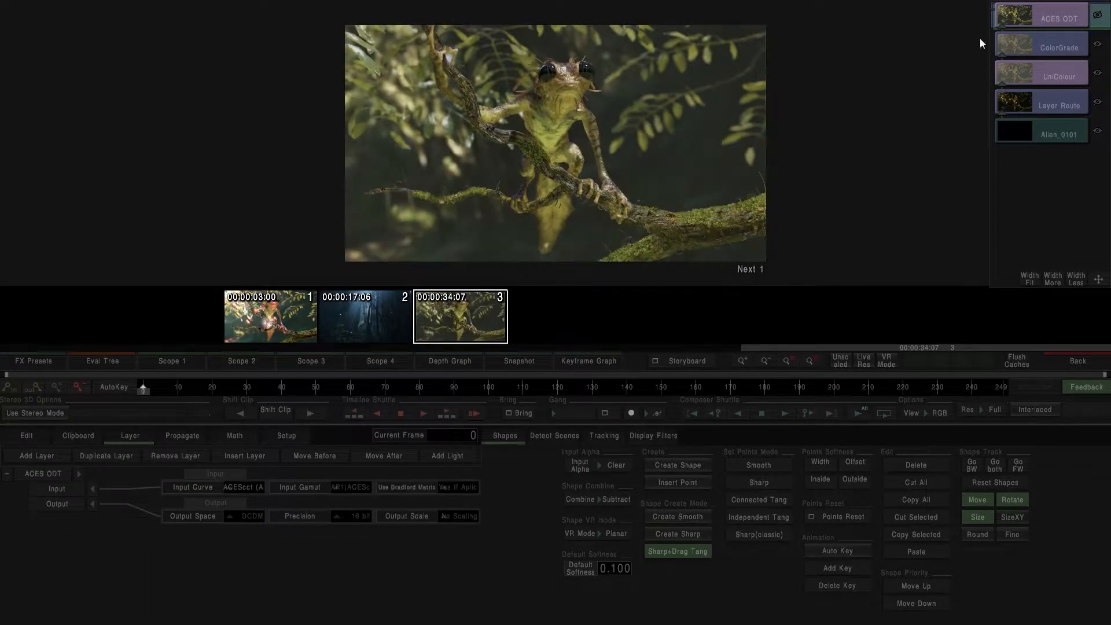
{"action": "left_click", "coordinate": [339, 485]}
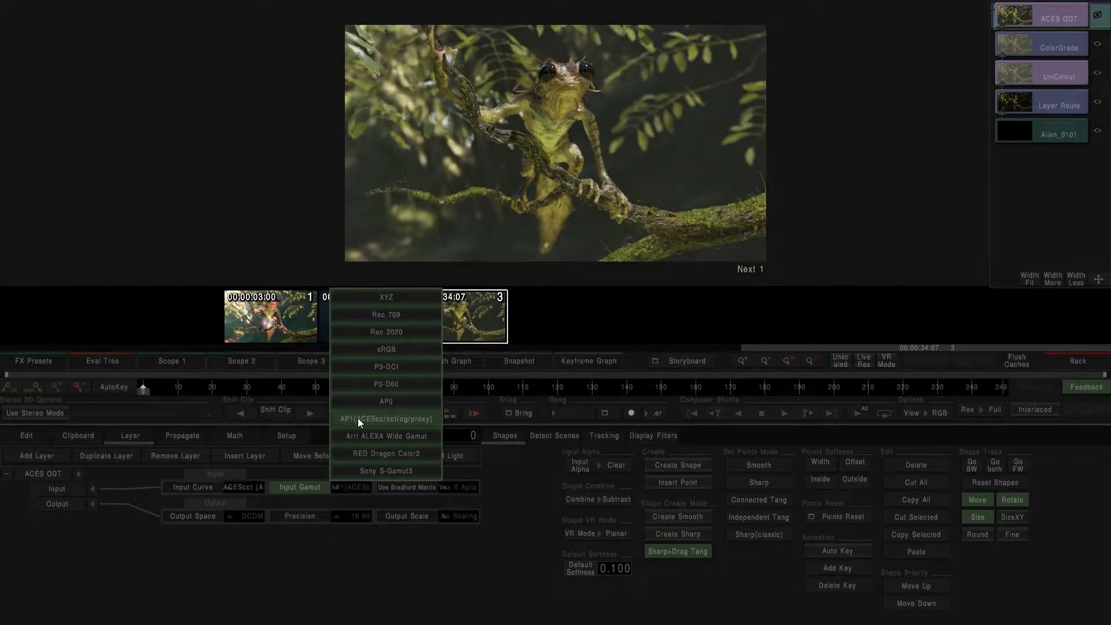
{"action": "left_click", "coordinate": [391, 418]}
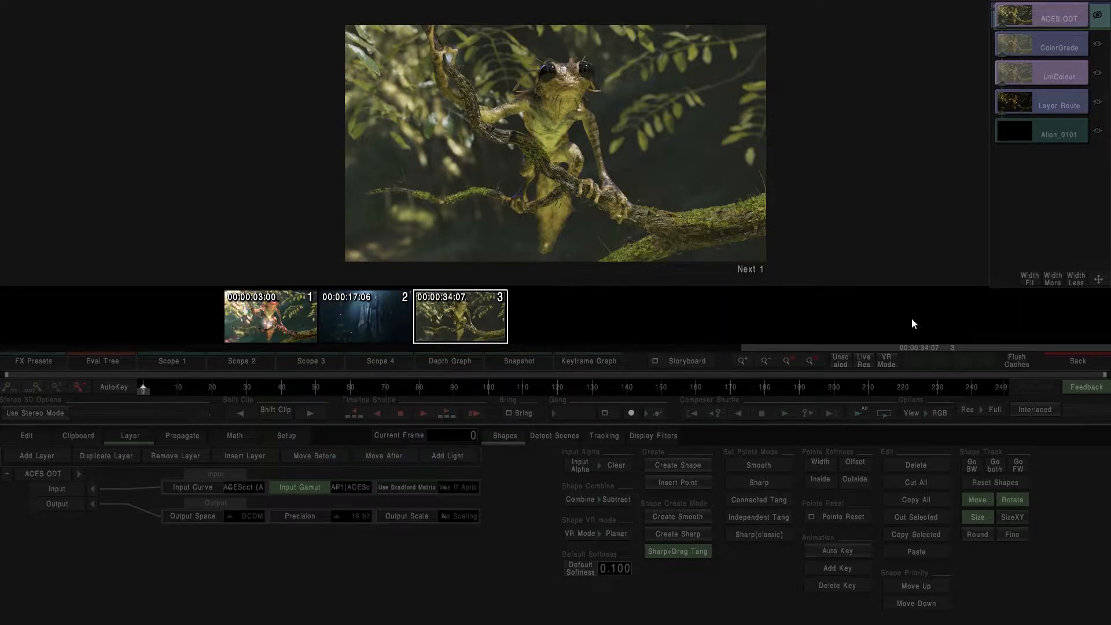
Step: Recheck the UniColour settings and set the ACES ODT output space to Rec709
{"action": "left_click", "coordinate": [1052, 81]}
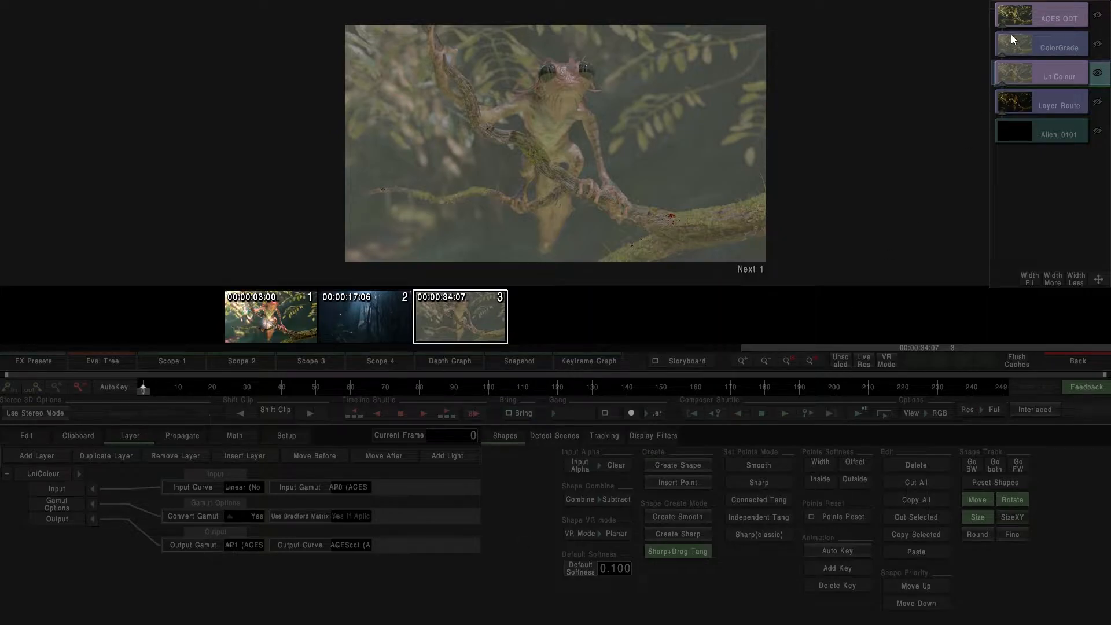
{"action": "left_click", "coordinate": [1018, 19]}
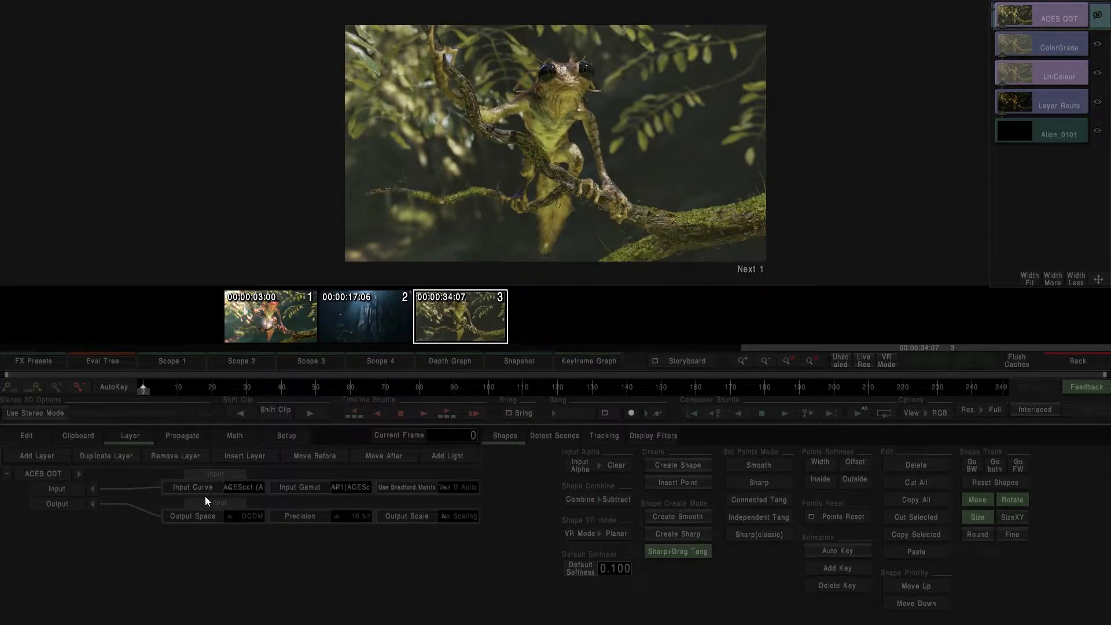
{"action": "left_click", "coordinate": [242, 516]}
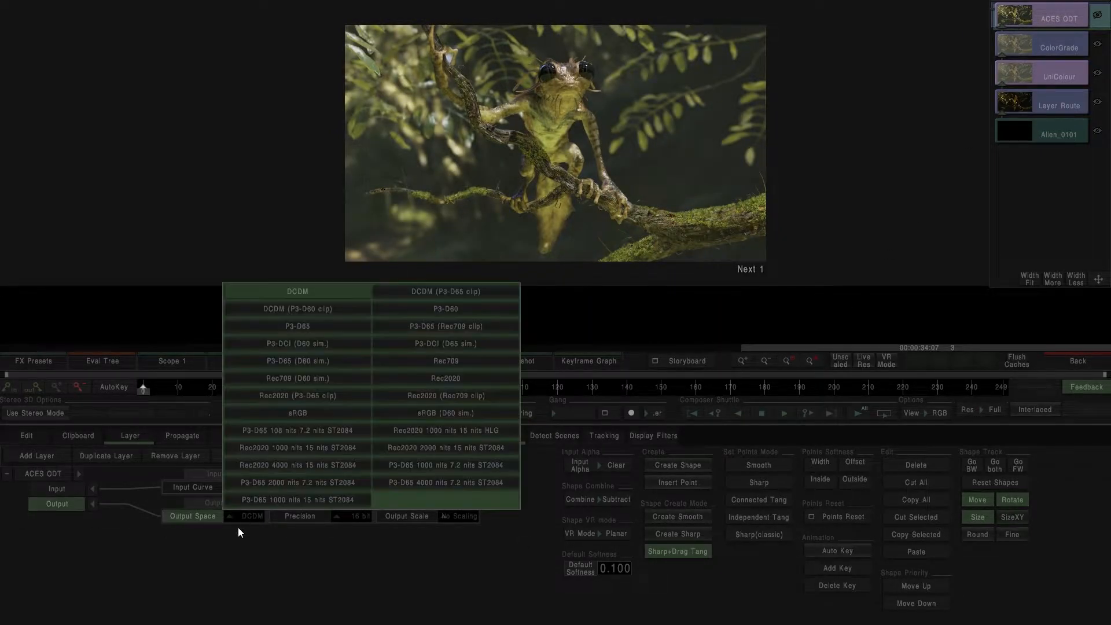
{"action": "left_click", "coordinate": [461, 362]}
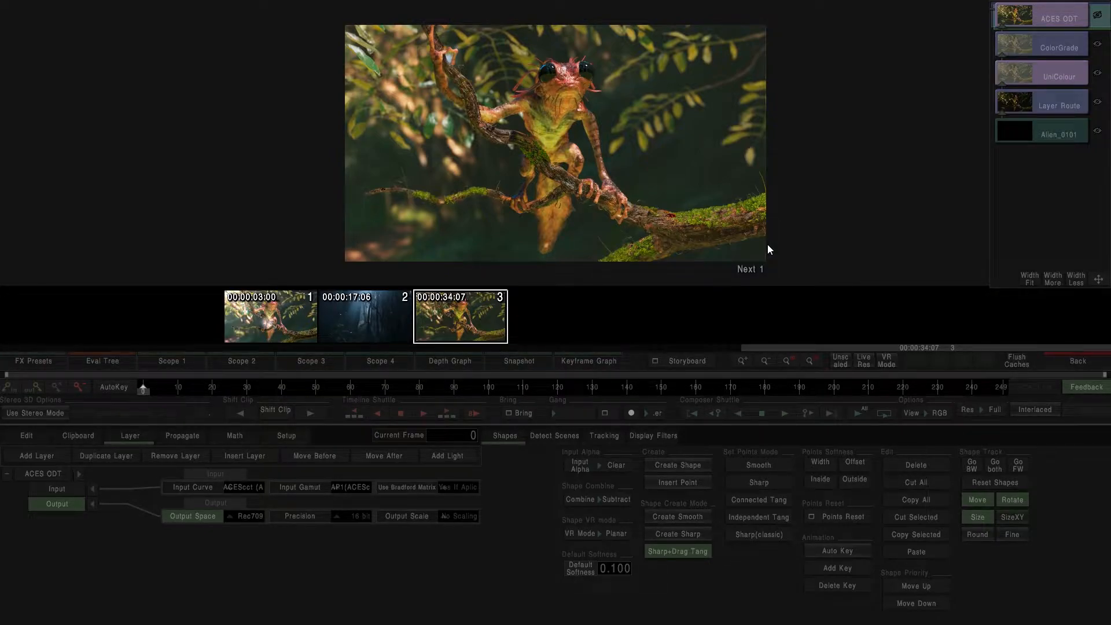
{"action": "left_click", "coordinate": [238, 519]}
{"action": "left_click", "coordinate": [366, 572]}
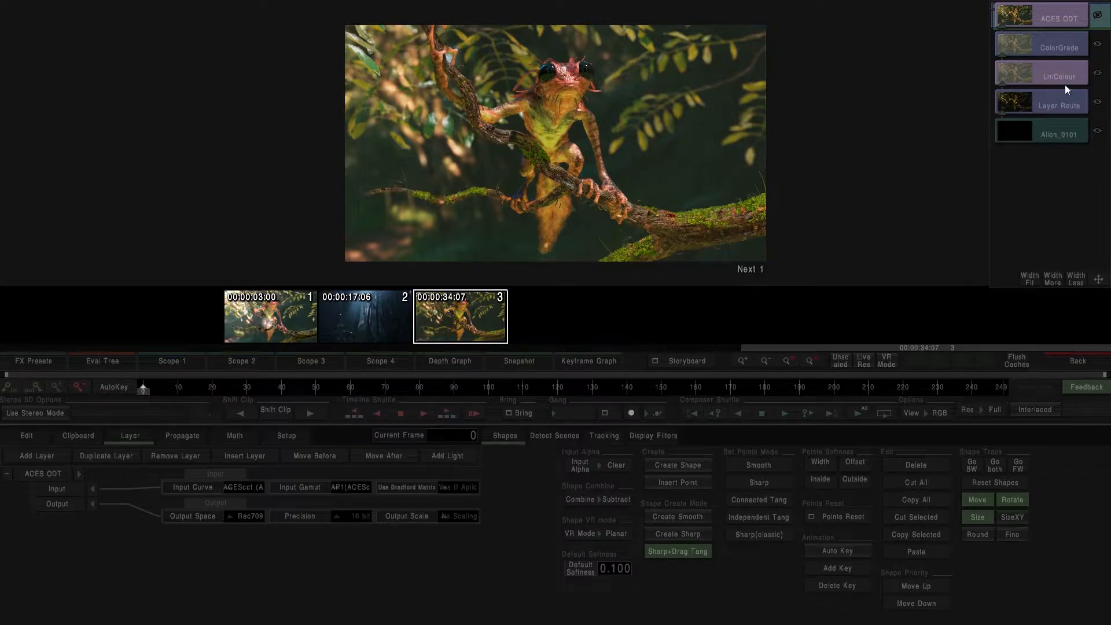
Step: In the Color Grade's base vector, reduce yellow with printer lights, setting red and green of Black Point and White Point to -2.000
{"action": "left_click", "coordinate": [1044, 44]}
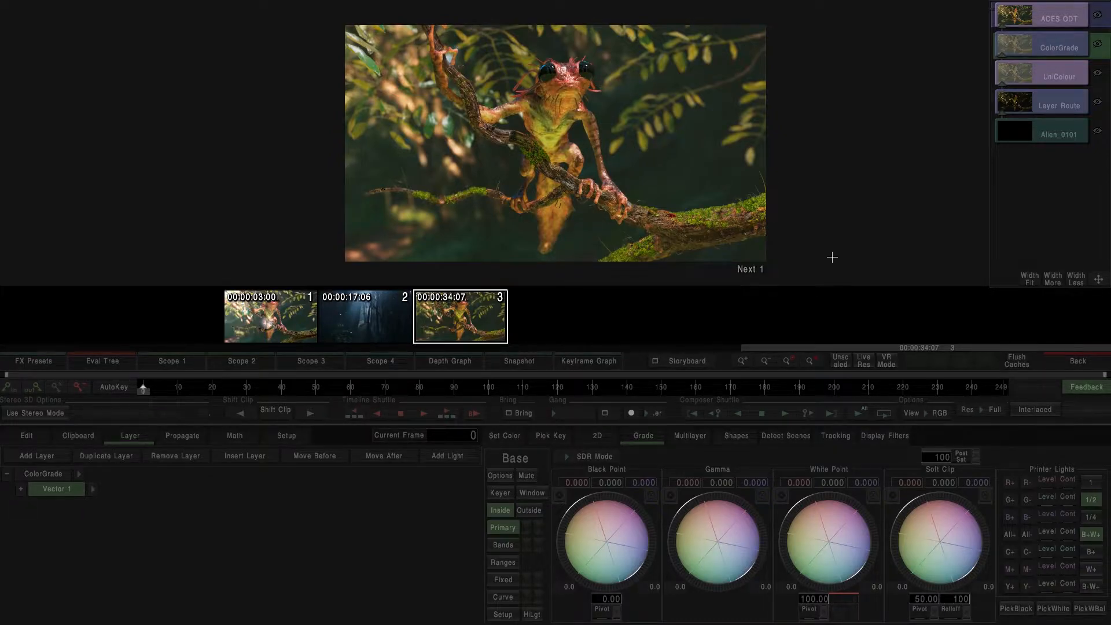
{"action": "left_click", "coordinate": [1025, 585]}
{"action": "left_click", "coordinate": [1026, 585]}
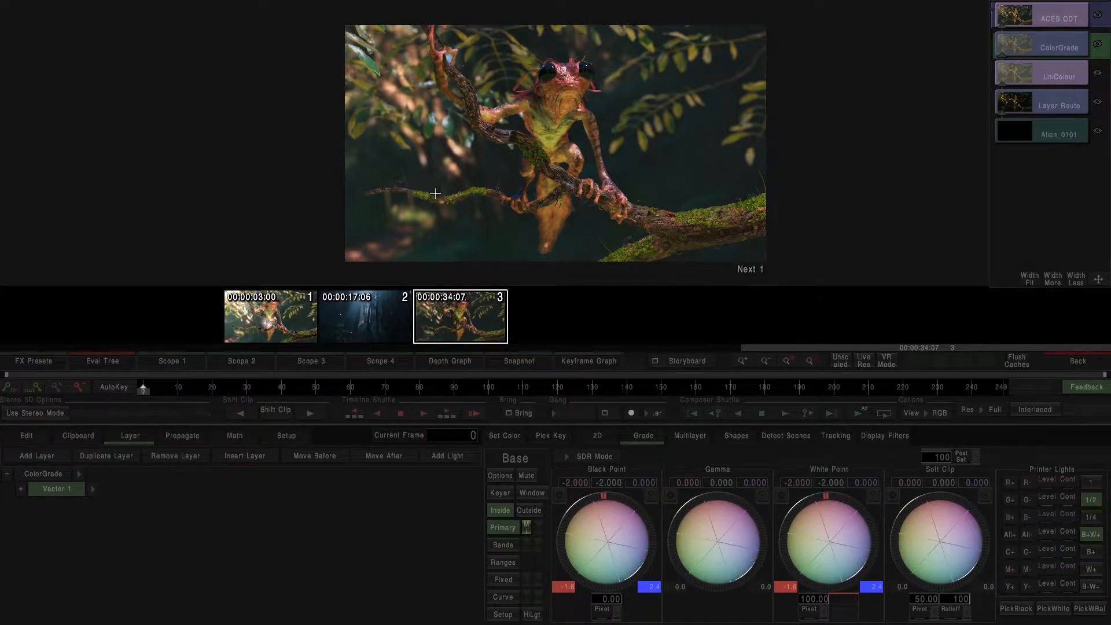
{"action": "scroll", "coordinate": [686, 209], "scroll_direction": "up", "scroll_amount": 1}
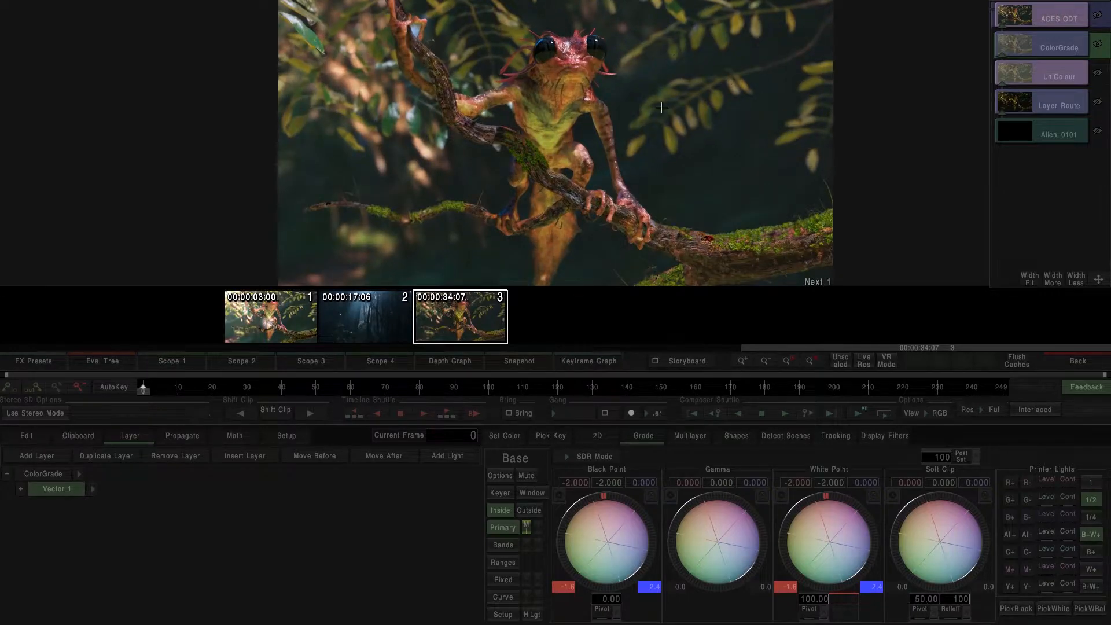
{"action": "scroll", "coordinate": [709, 141], "scroll_direction": "down", "scroll_amount": 1}
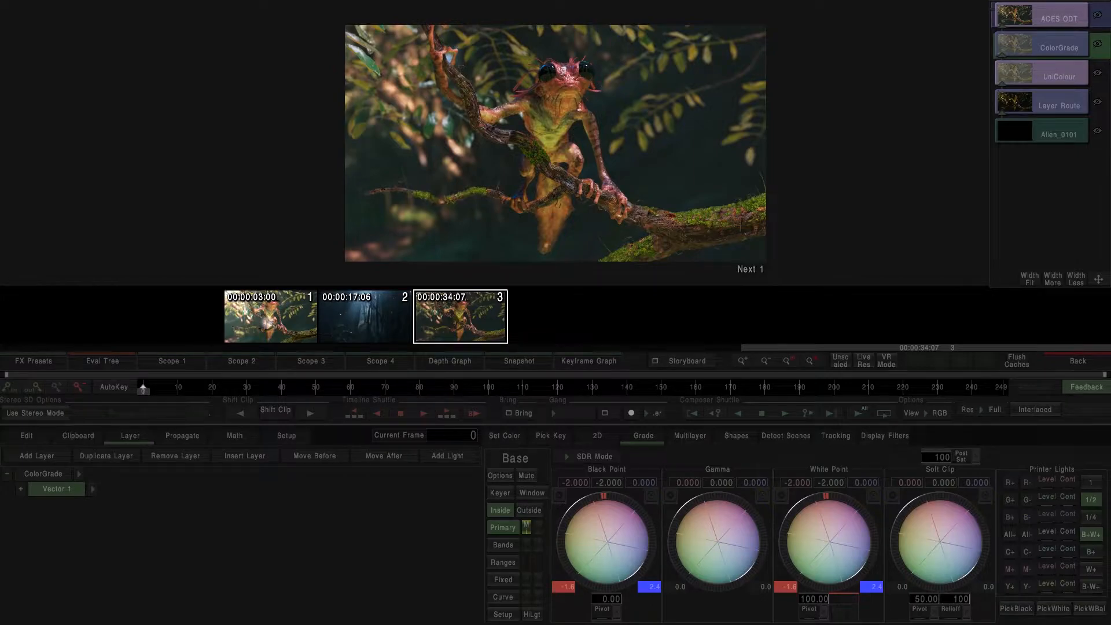
{"action": "scroll", "coordinate": [741, 226], "scroll_direction": "up", "scroll_amount": 1}
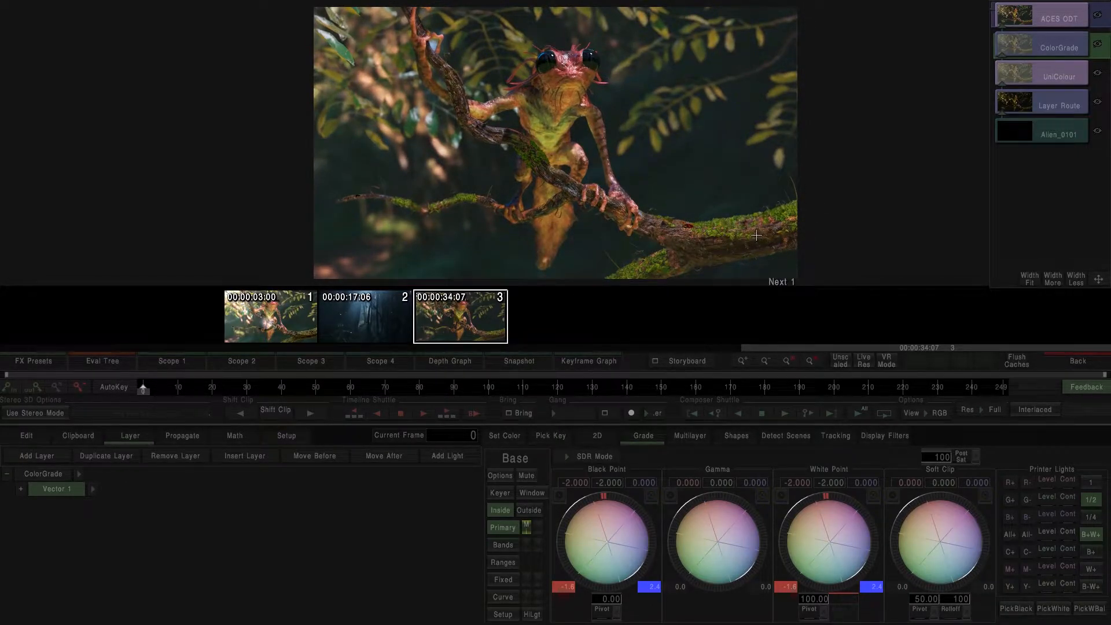
Step: Add a second vector to the Color Grade and set its multilayer Depth layer to RenderLayer.Depth.Z
{"action": "left_click", "coordinate": [57, 454]}
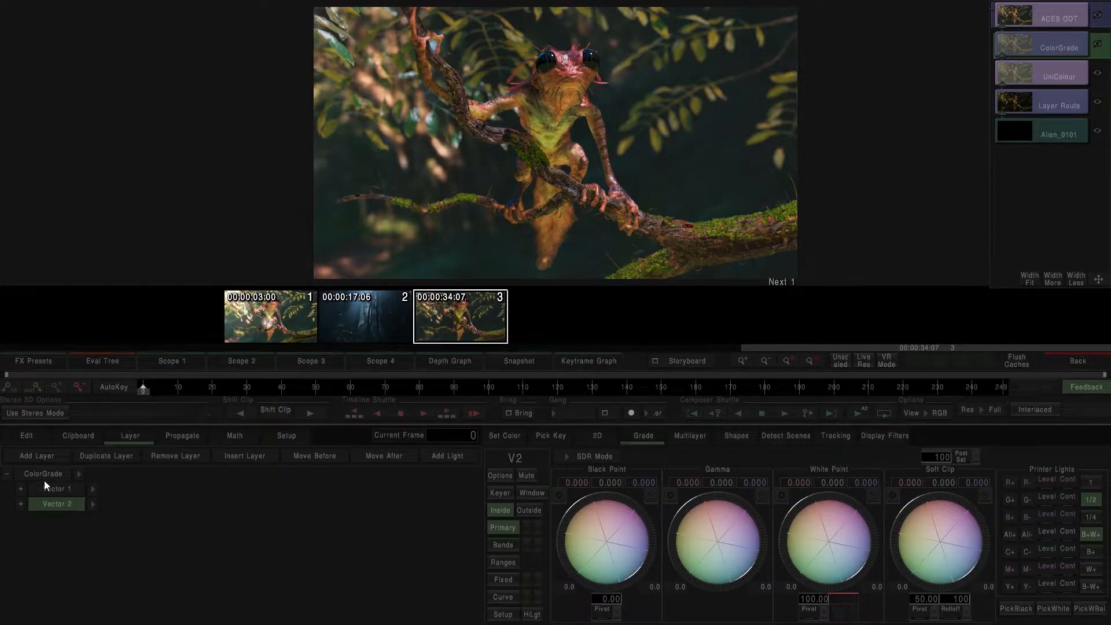
{"action": "left_click", "coordinate": [18, 505]}
{"action": "left_click_drag", "start_coordinate": [72, 611], "coordinate": [88, 503]}
{"action": "left_click", "coordinate": [70, 586]}
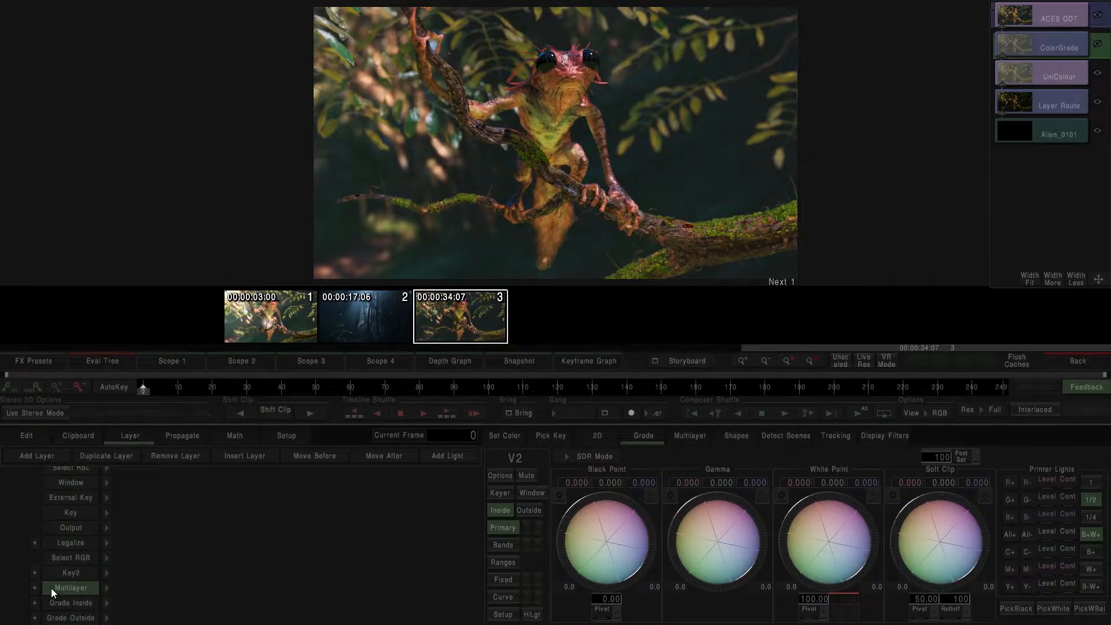
{"action": "left_click", "coordinate": [34, 587]}
{"action": "left_click_drag", "start_coordinate": [32, 586], "coordinate": [92, 522]}
{"action": "left_click", "coordinate": [77, 571]}
{"action": "left_click", "coordinate": [122, 573]}
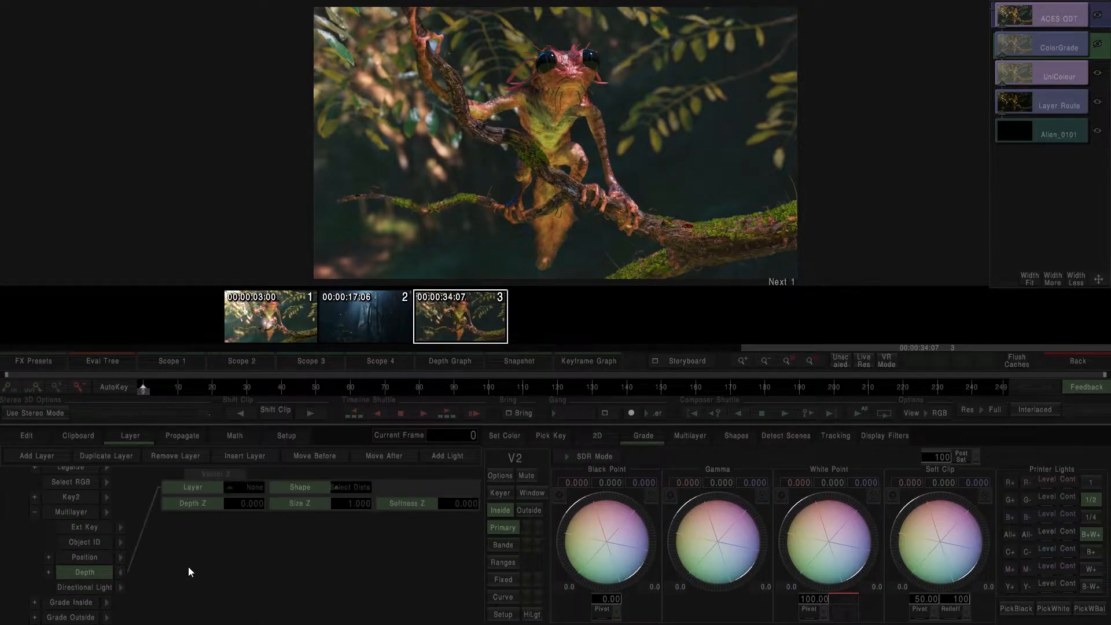
{"action": "left_click", "coordinate": [248, 489]}
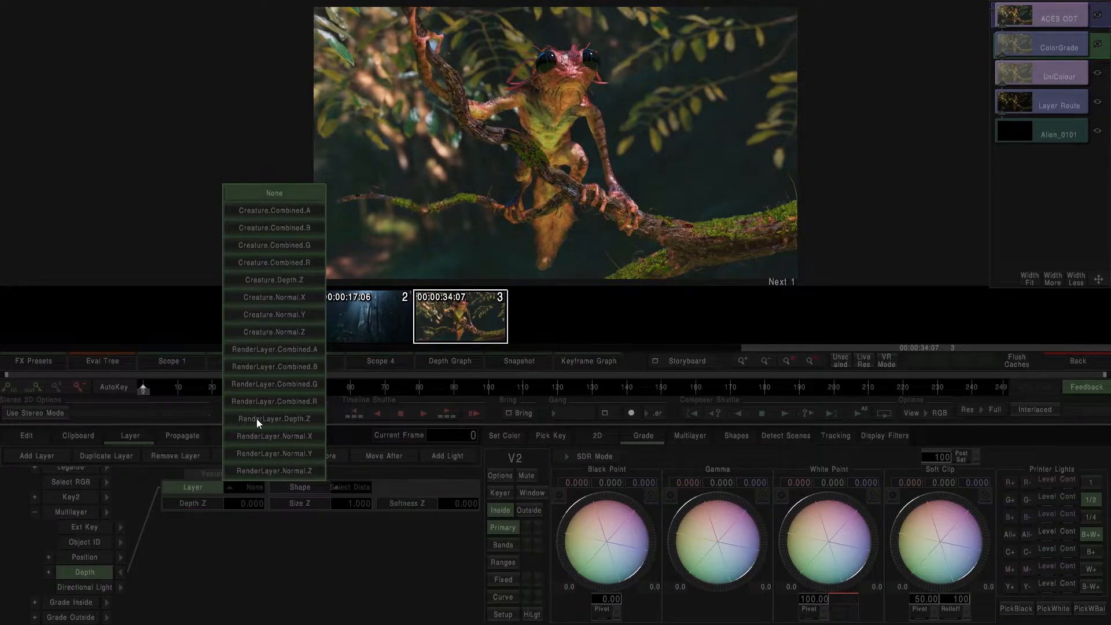
{"action": "left_click", "coordinate": [310, 419]}
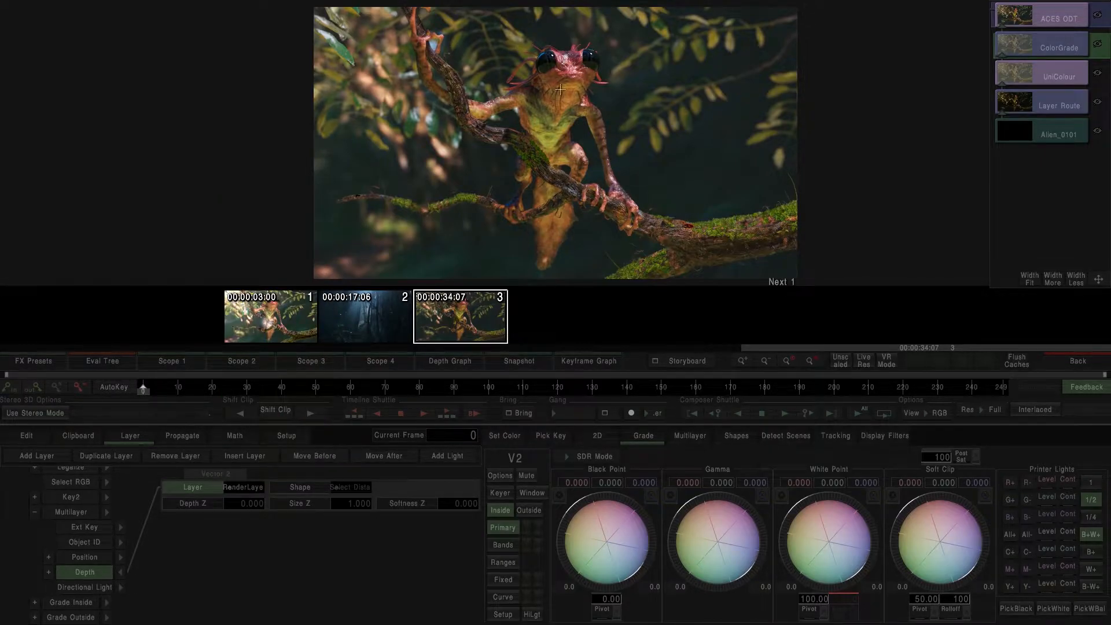
Step: Show the second vector's highlight matte and isolate the creature and branches with Depth Z 27.000 and Size Z 5.000
{"action": "scroll", "coordinate": [681, 236], "scroll_direction": "down", "scroll_amount": 2}
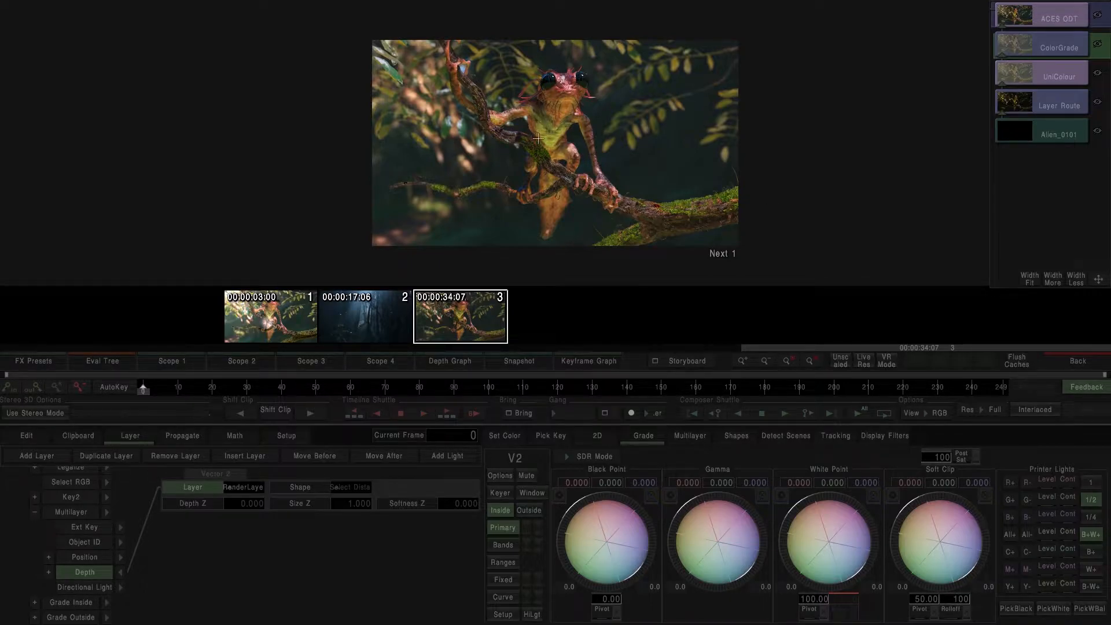
{"action": "left_click", "coordinate": [532, 615]}
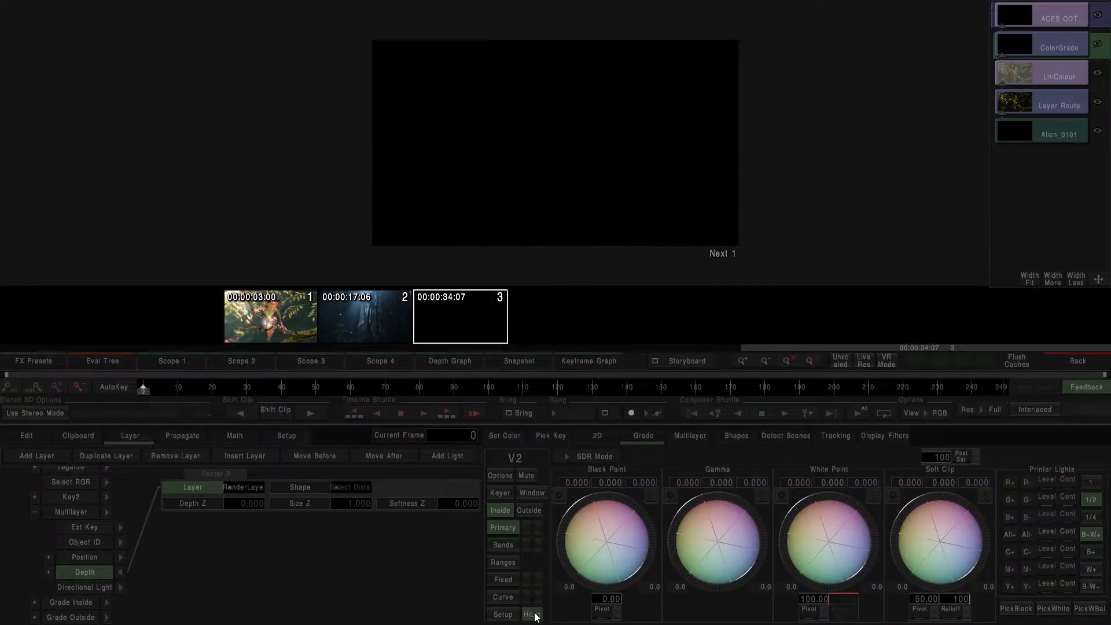
{"action": "left_click_drag", "start_coordinate": [238, 504], "coordinate": [398, 502]}
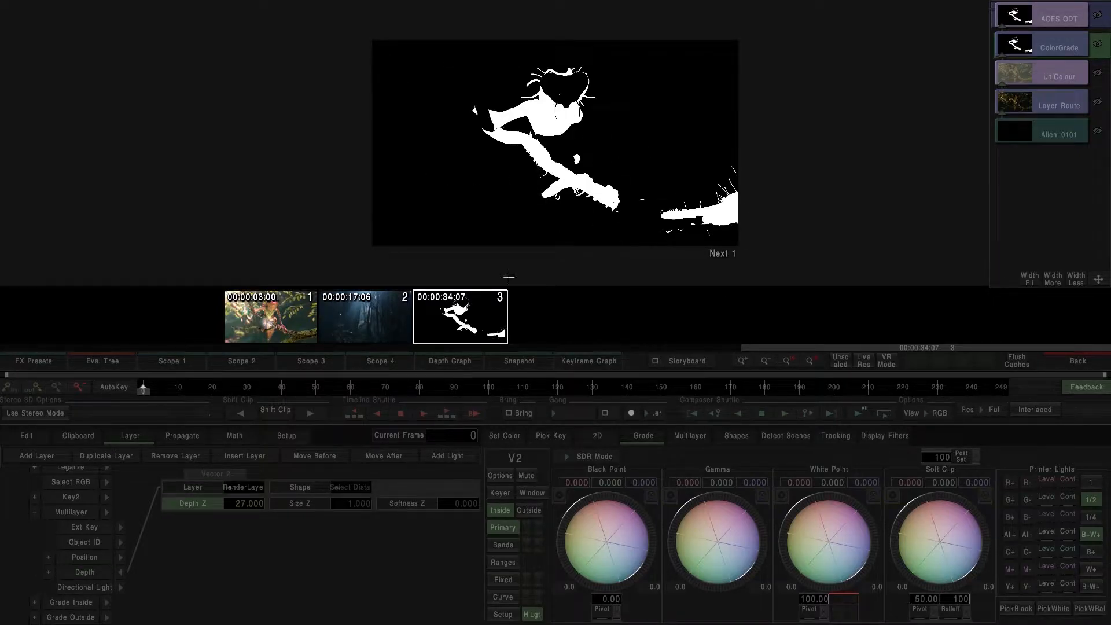
{"action": "left_click_drag", "start_coordinate": [345, 505], "coordinate": [375, 503]}
{"action": "scroll", "coordinate": [429, 181], "scroll_direction": "up", "scroll_amount": 1}
{"action": "left_click_drag", "start_coordinate": [396, 85], "coordinate": [461, 130]}
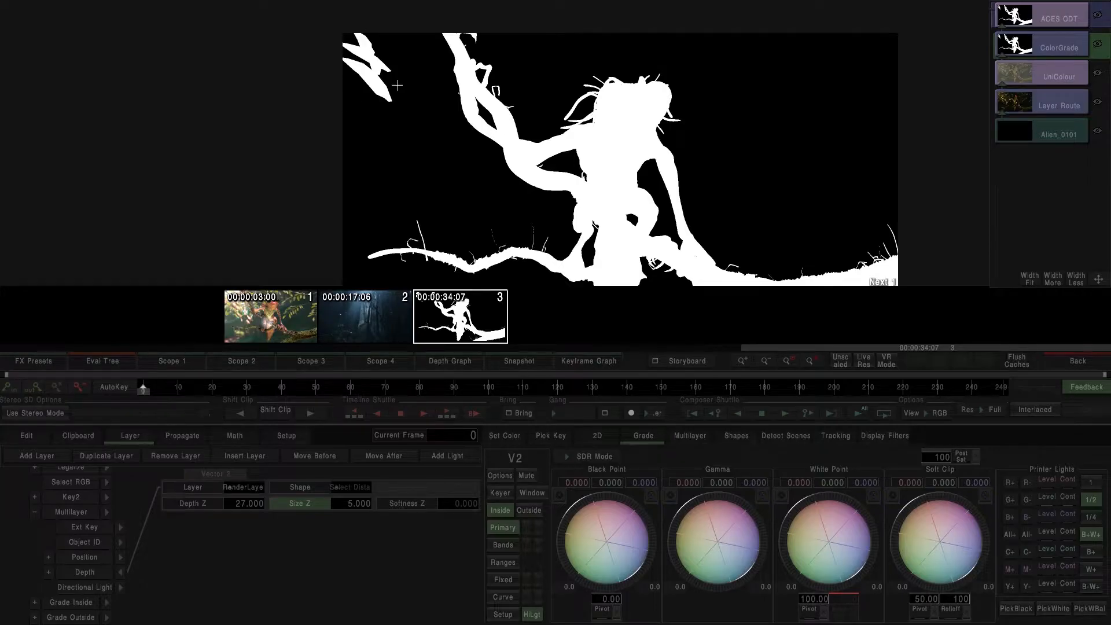
{"action": "scroll", "coordinate": [457, 133], "scroll_direction": "down", "scroll_amount": 1}
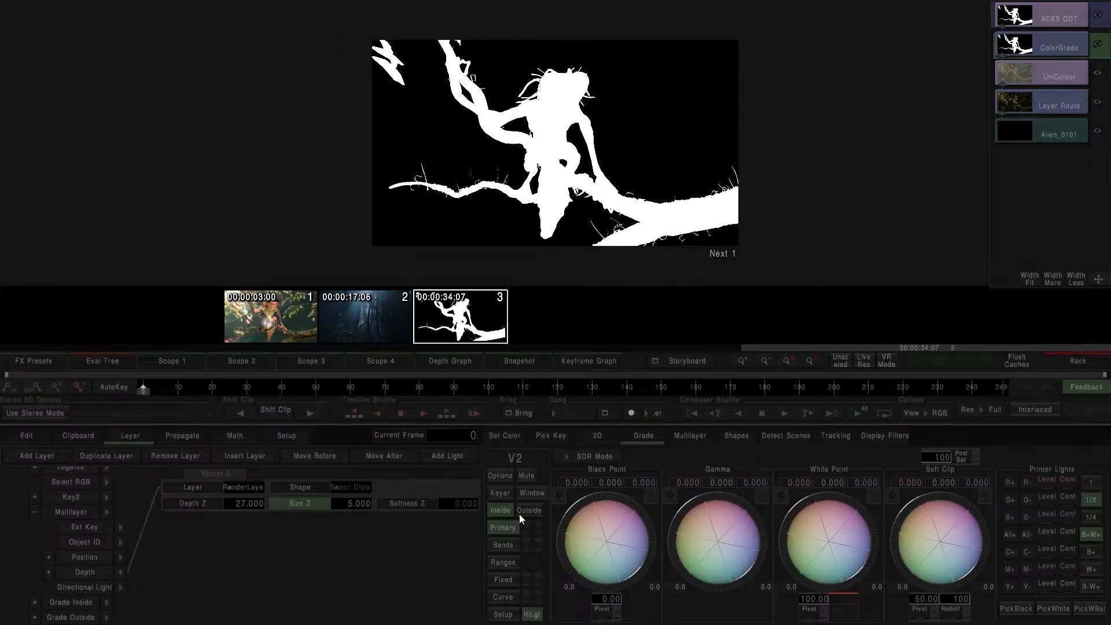
Step: Draw a closed window shape around the creature and branches that excludes the upper-left foliage, and check the resulting matte
{"action": "left_click", "coordinate": [532, 492]}
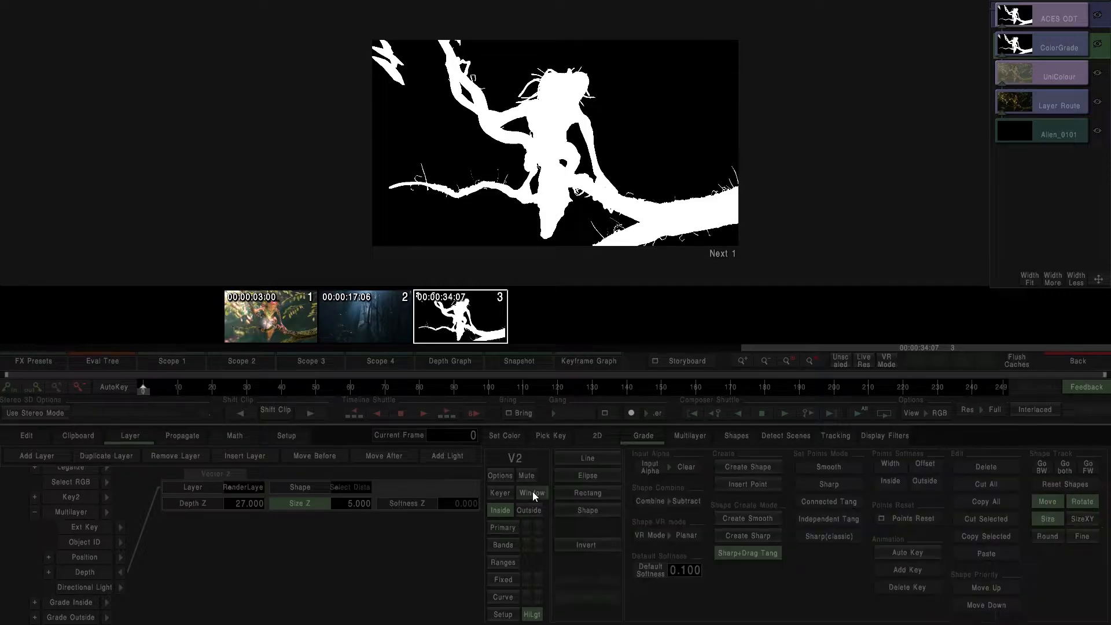
{"action": "left_click", "coordinate": [588, 511]}
{"action": "left_click", "coordinate": [737, 467]}
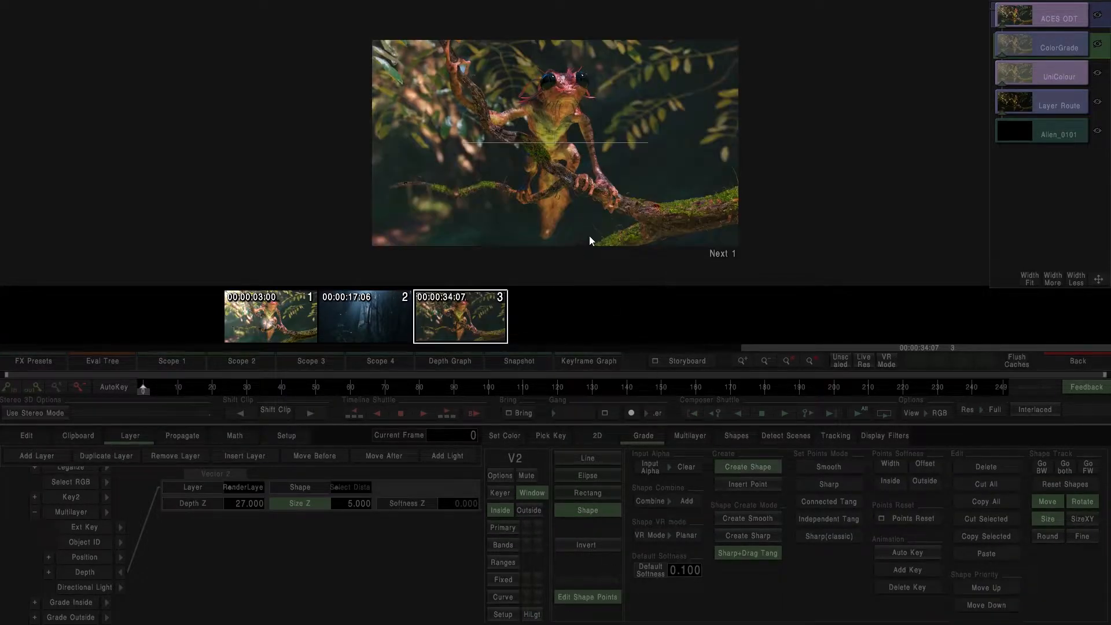
{"action": "left_click_drag", "start_coordinate": [444, 27], "coordinate": [440, 68]}
{"action": "mouse_move", "coordinate": [447, 127]}
{"action": "left_mouse_down"}
{"action": "mouse_move", "coordinate": [385, 193]}
{"action": "mouse_move", "coordinate": [385, 220]}
{"action": "mouse_move", "coordinate": [410, 260]}
{"action": "mouse_move", "coordinate": [665, 274]}
{"action": "mouse_move", "coordinate": [749, 262]}
{"action": "mouse_move", "coordinate": [777, 160]}
{"action": "mouse_move", "coordinate": [728, 25]}
{"action": "mouse_move", "coordinate": [442, 25]}
{"action": "left_mouse_up"}
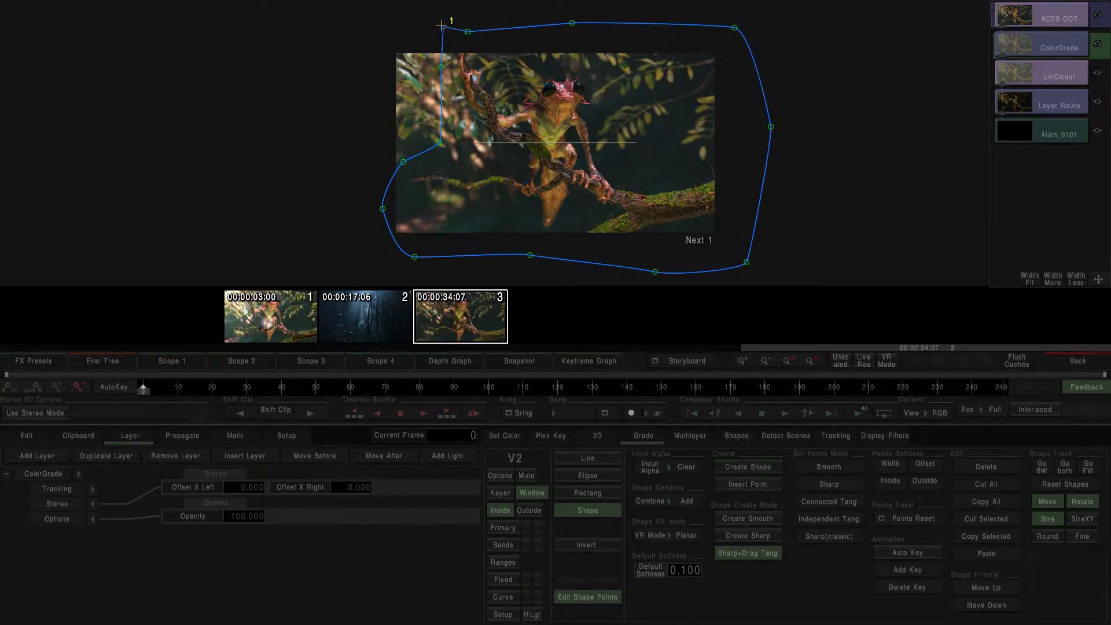
{"action": "left_click", "coordinate": [532, 615]}
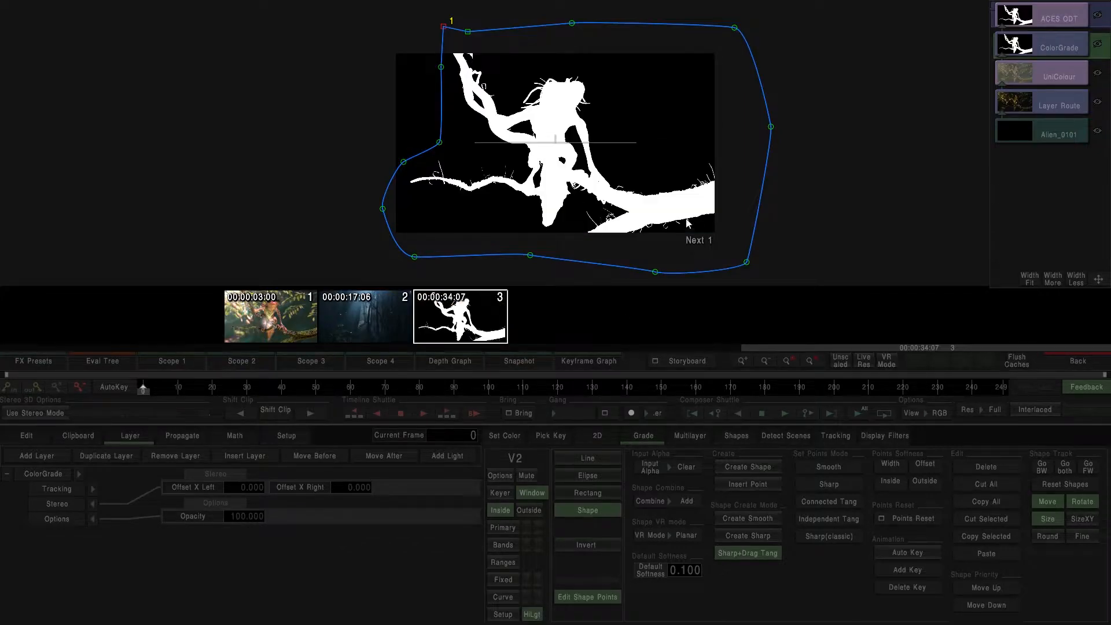
{"action": "left_click", "coordinate": [537, 615]}
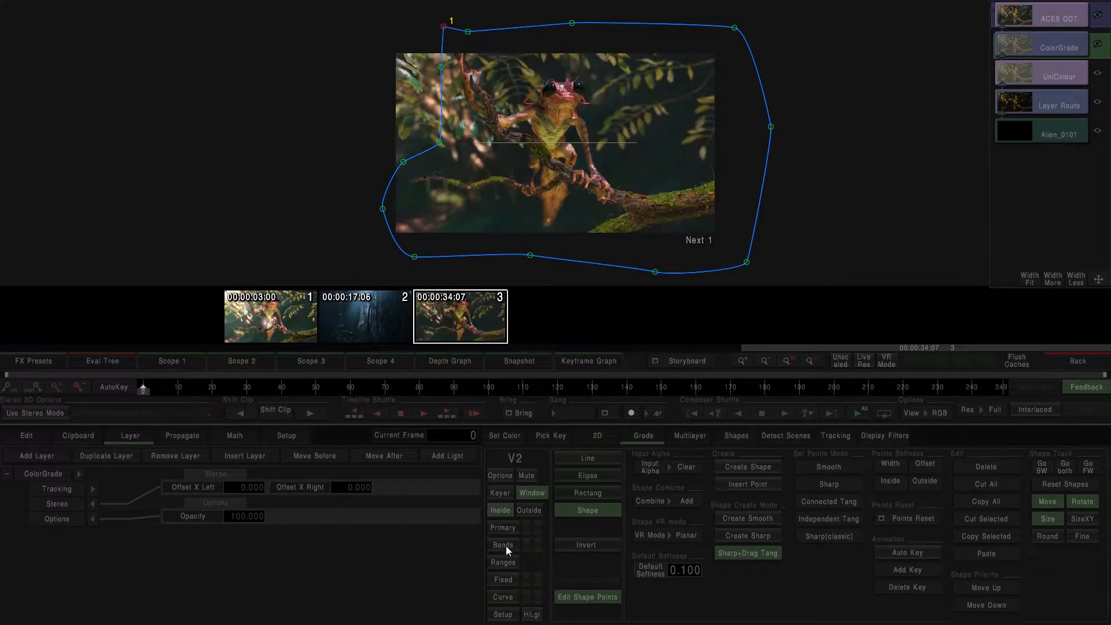
Step: Set Post Sat to 75 inside the second vector and compare the picture by toggling the Color Grade's view
{"action": "left_click", "coordinate": [505, 512]}
{"action": "scroll", "coordinate": [584, 216], "scroll_direction": "up", "scroll_amount": 3}
{"action": "left_click_drag", "start_coordinate": [949, 456], "coordinate": [794, 444]}
{"action": "scroll", "coordinate": [678, 132], "scroll_direction": "down", "scroll_amount": 3}
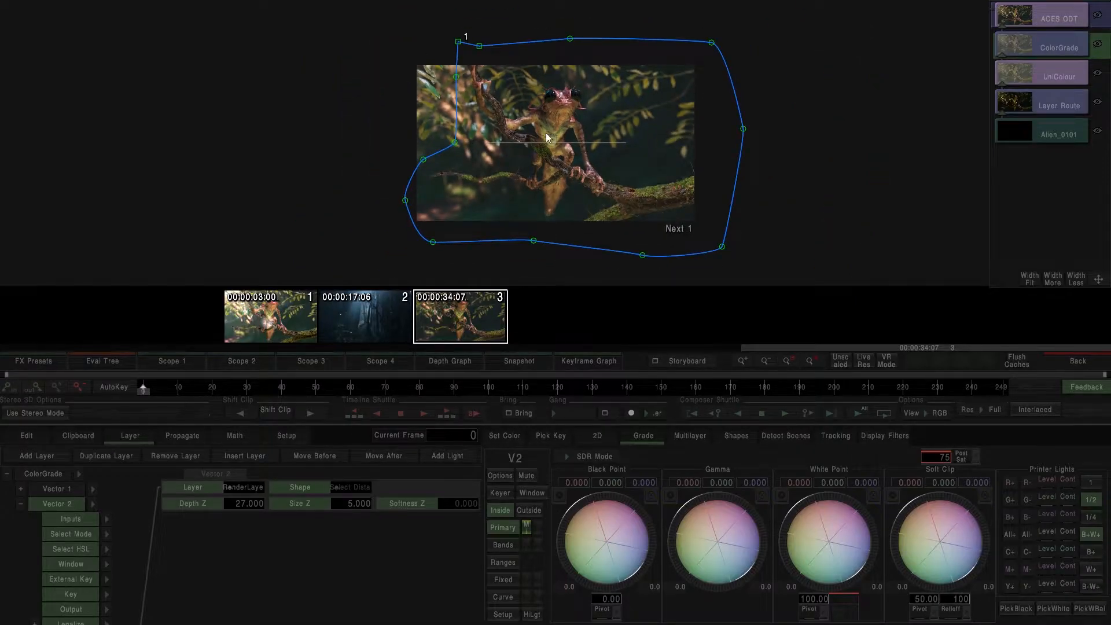
{"action": "left_click", "coordinate": [1098, 46]}
{"action": "left_click", "coordinate": [1098, 46]}
{"action": "left_click", "coordinate": [1098, 46]}
{"action": "left_click", "coordinate": [1098, 46]}
Step: Collapse the second vector's parameter tree and add a third vector to the Color Grade
{"action": "scroll", "coordinate": [85, 557], "scroll_direction": "down", "scroll_amount": 5}
{"action": "left_click", "coordinate": [35, 570]}
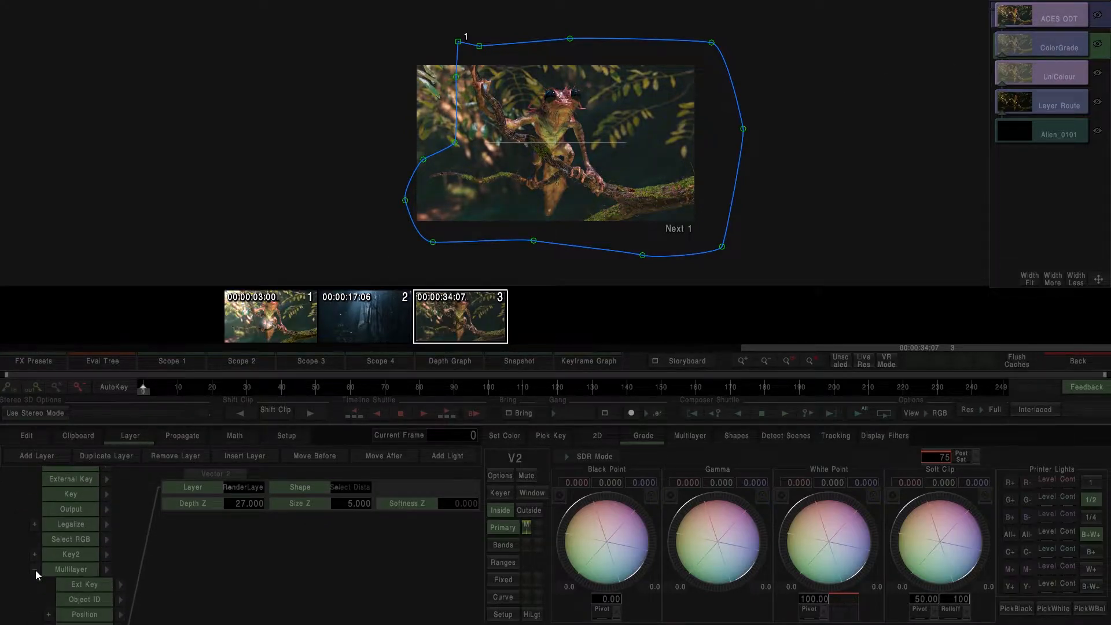
{"action": "left_click", "coordinate": [35, 570]}
{"action": "scroll", "coordinate": [74, 517], "scroll_direction": "up", "scroll_amount": 5}
{"action": "left_click", "coordinate": [21, 505]}
{"action": "left_click", "coordinate": [93, 506]}
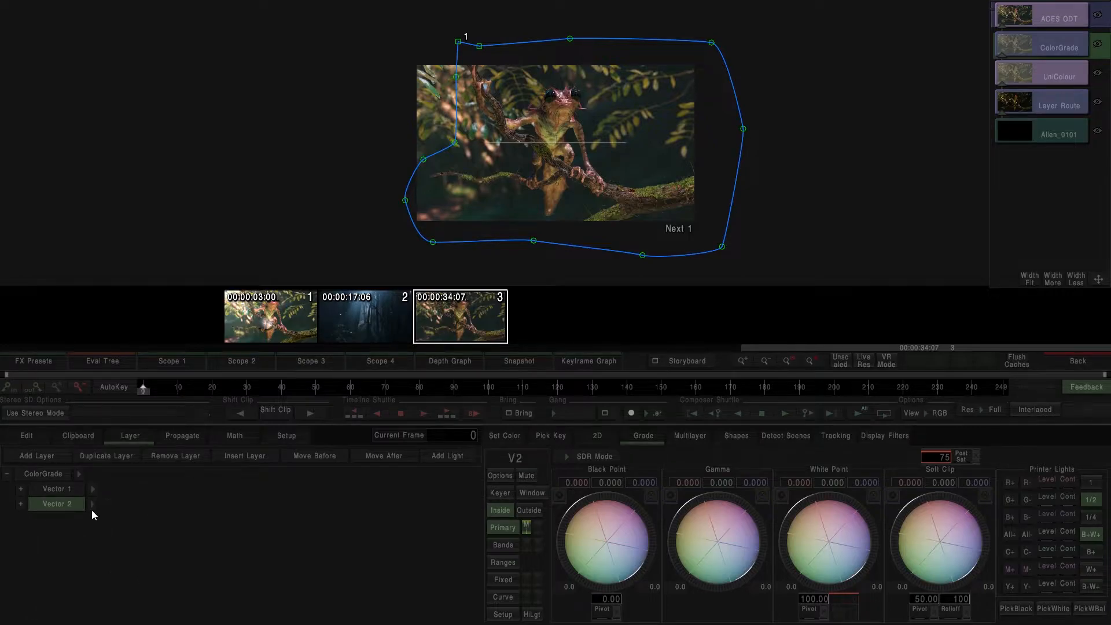
{"action": "left_click", "coordinate": [38, 458]}
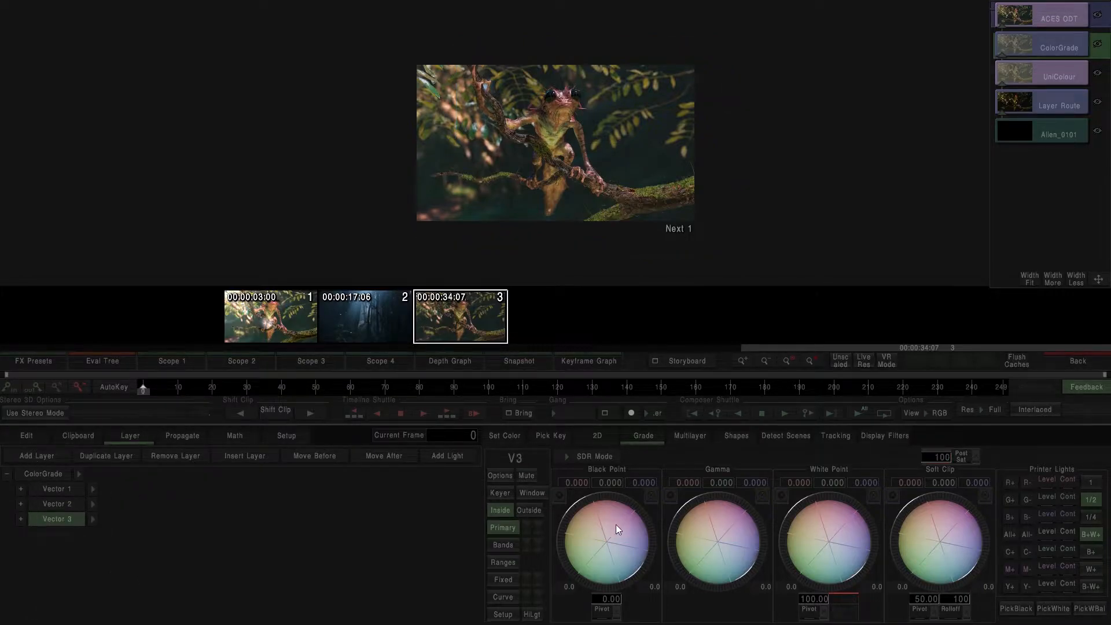
Step: Grade the third vector with Black Point at -4.470, Gamma at -5.937 and White Point at 6.147 on all channels
{"action": "left_click_drag", "start_coordinate": [616, 524], "coordinate": [585, 526]}
{"action": "left_click_drag", "start_coordinate": [751, 508], "coordinate": [758, 503]}
{"action": "left_click_drag", "start_coordinate": [828, 525], "coordinate": [863, 504]}
{"action": "left_click_drag", "start_coordinate": [724, 523], "coordinate": [719, 520]}
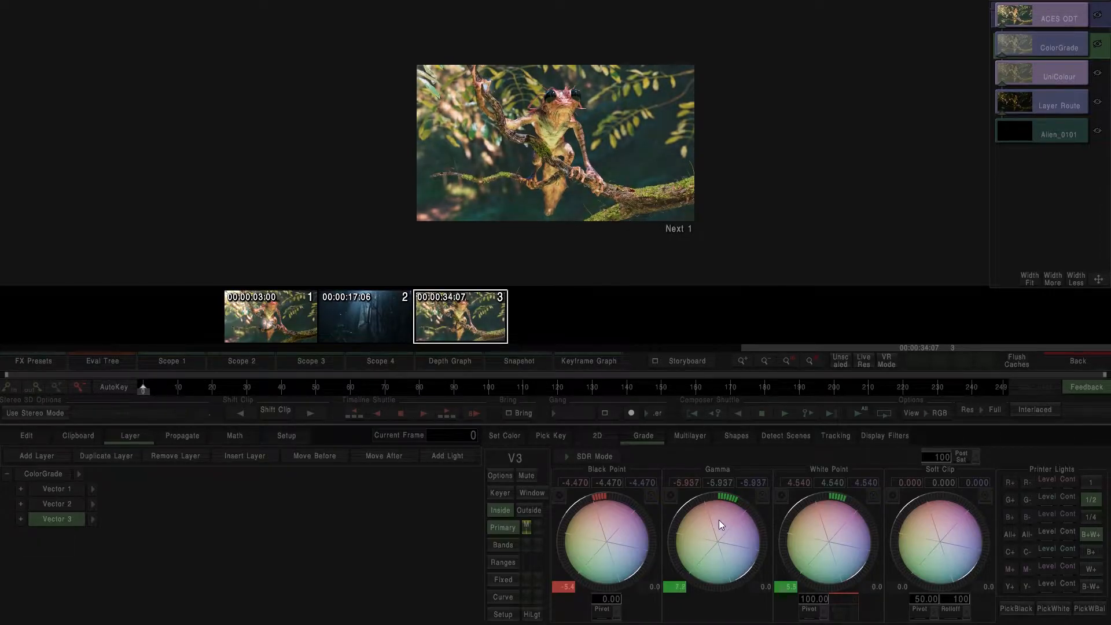
{"action": "scroll", "coordinate": [594, 154], "scroll_direction": "up", "scroll_amount": 3}
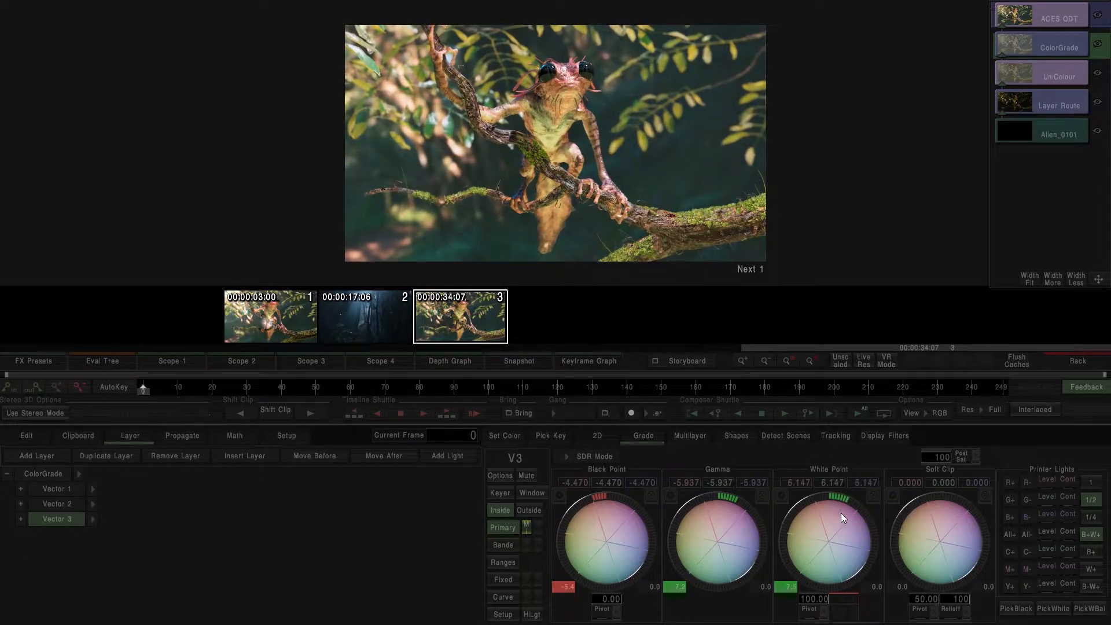
Step: Set the third vector's Gamma to -6.705 on all channels and Post Sat to 110, and check the picture
{"action": "left_click_drag", "start_coordinate": [697, 540], "coordinate": [703, 539]}
{"action": "left_click_drag", "start_coordinate": [935, 458], "coordinate": [993, 453]}
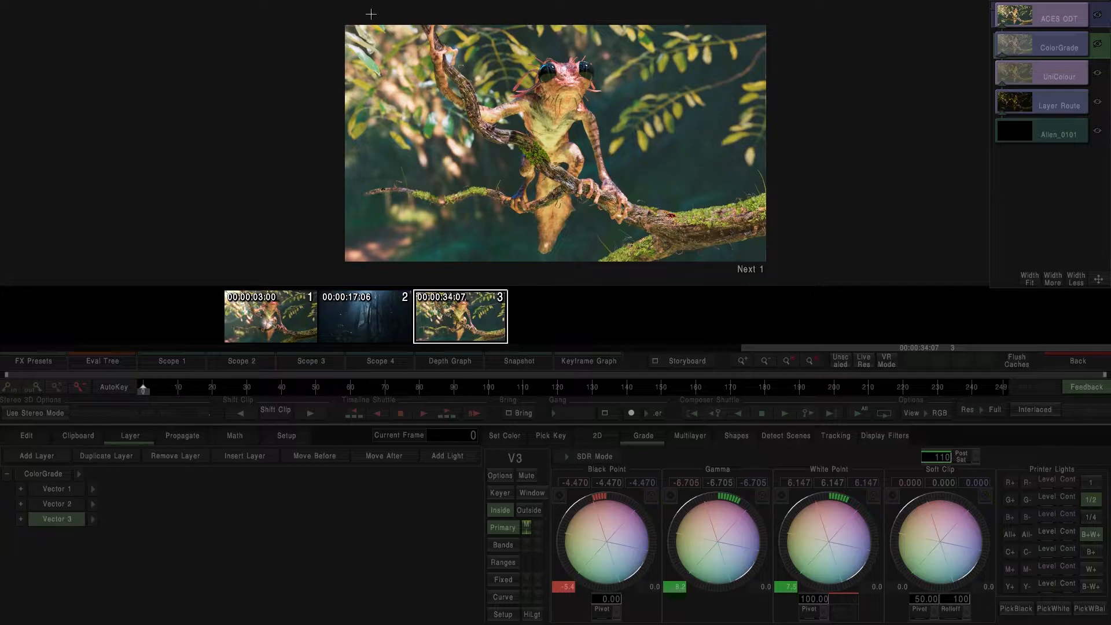
{"action": "scroll", "coordinate": [665, 183], "scroll_direction": "down", "scroll_amount": 2}
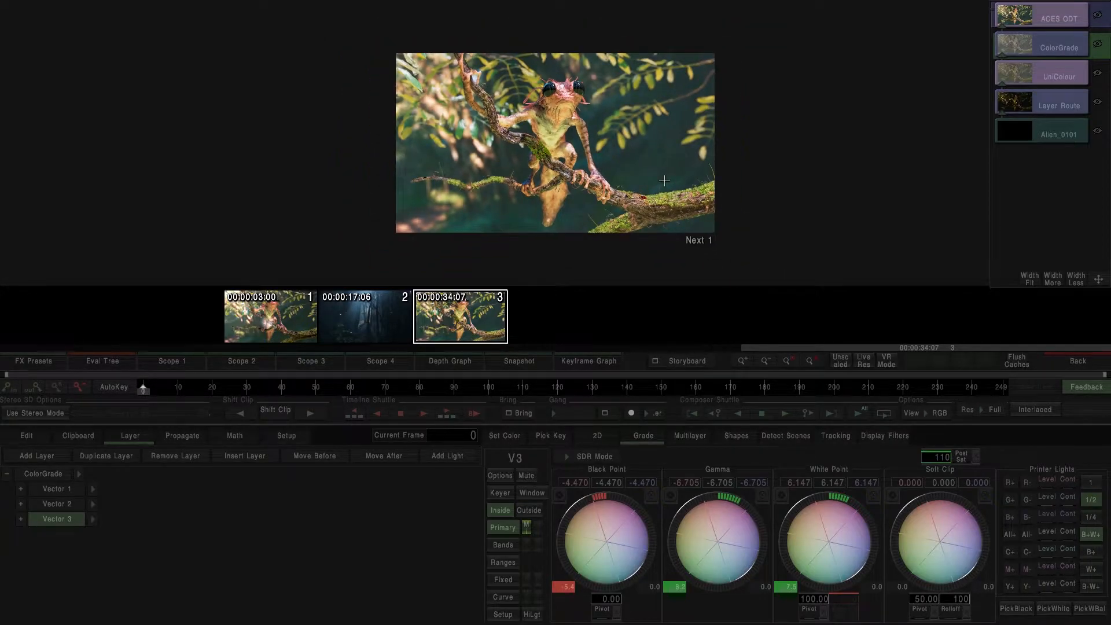
{"action": "scroll", "coordinate": [583, 156], "scroll_direction": "up", "scroll_amount": 3}
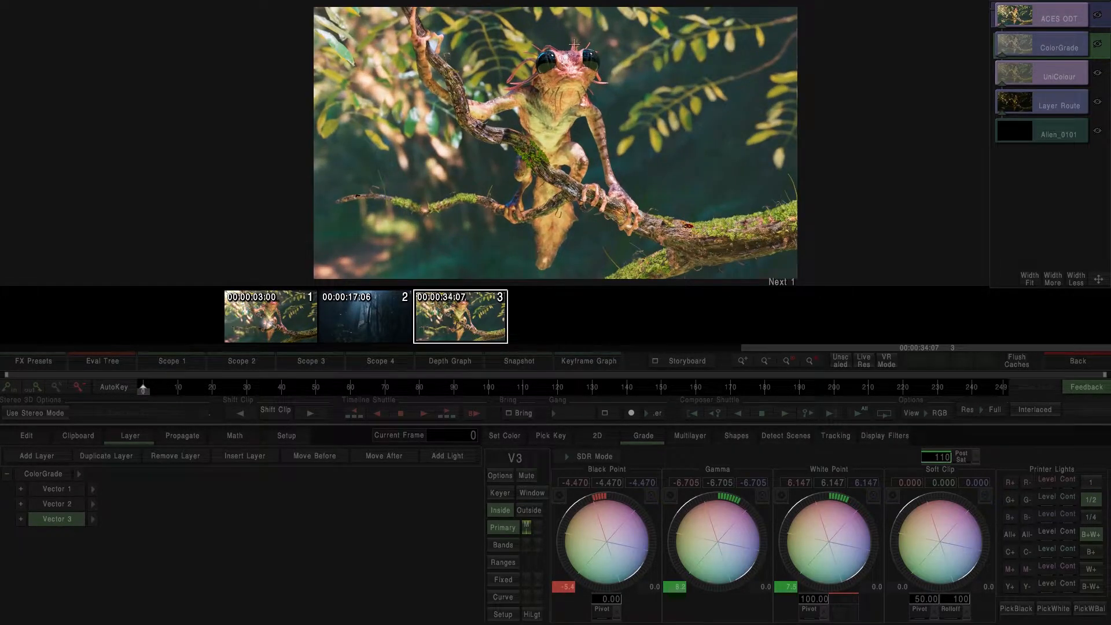
Step: Add a fourth vector to the Color Grade and open the Depth parameters in its Multilayer section
{"action": "left_click", "coordinate": [26, 455]}
{"action": "left_click", "coordinate": [20, 533]}
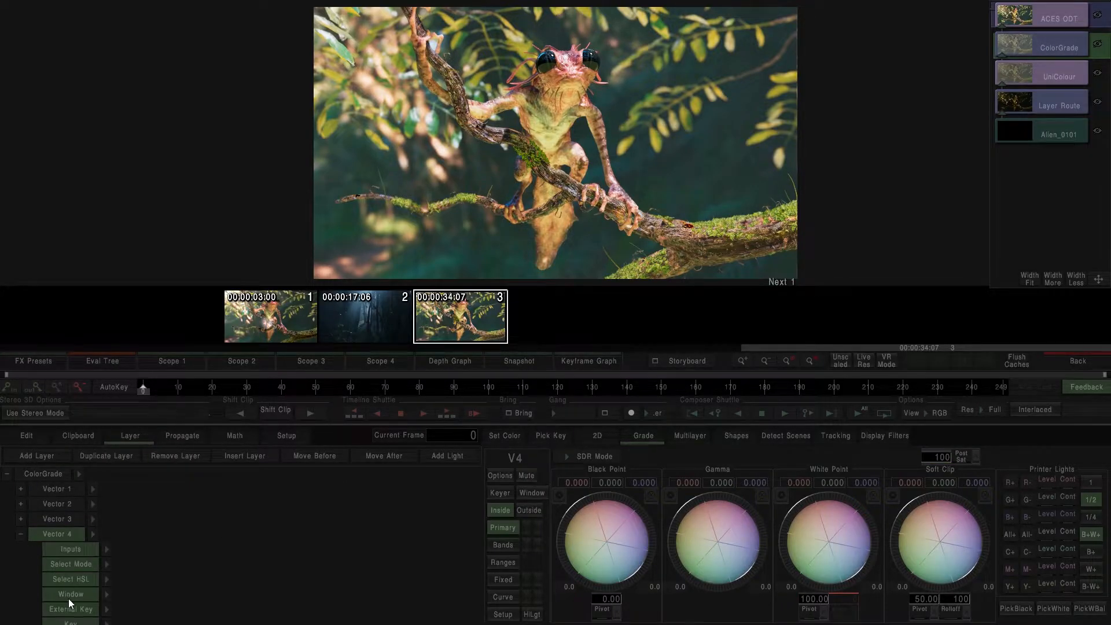
{"action": "left_click_drag", "start_coordinate": [68, 599], "coordinate": [82, 497]}
{"action": "left_click", "coordinate": [34, 597]}
{"action": "left_click_drag", "start_coordinate": [69, 596], "coordinate": [69, 586]}
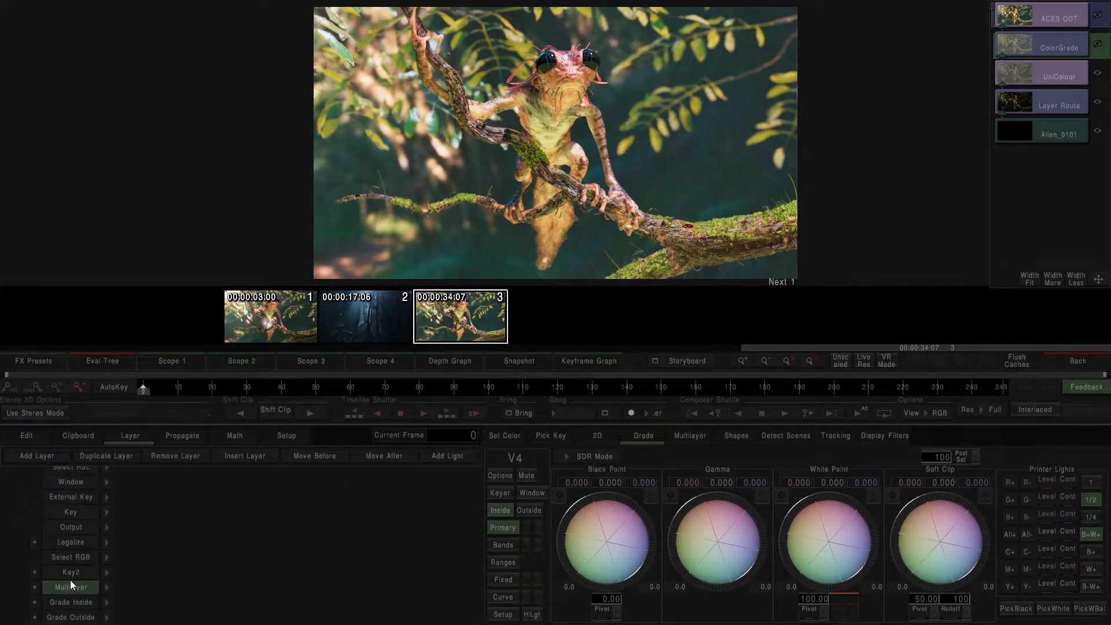
{"action": "left_click", "coordinate": [38, 588]}
{"action": "left_click", "coordinate": [87, 572]}
{"action": "left_click", "coordinate": [123, 573]}
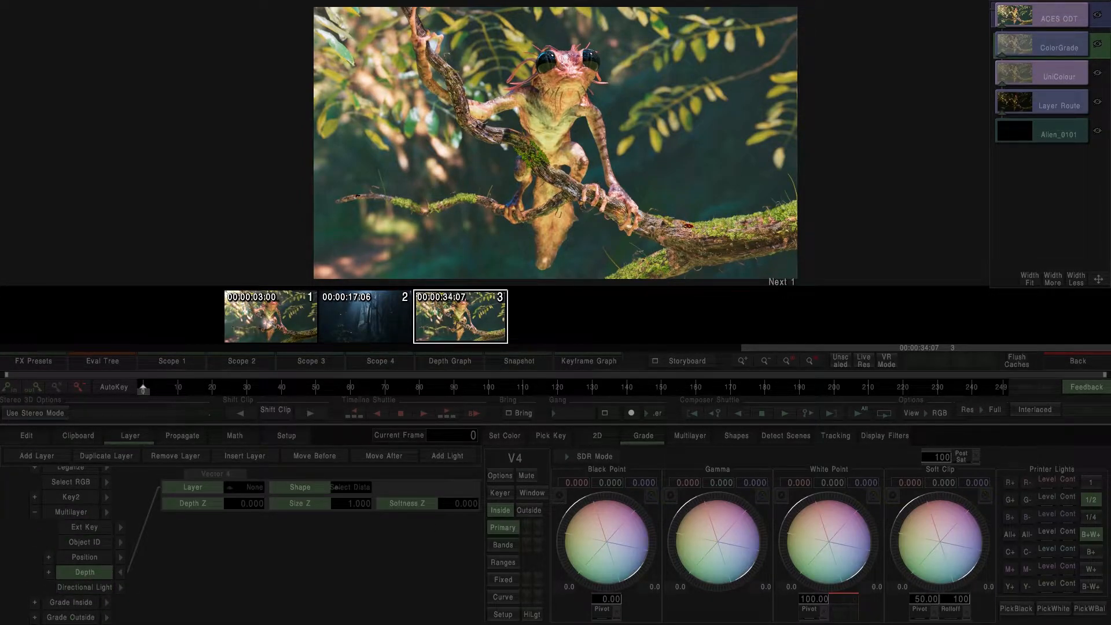
Step: Isolate the creature by depth with layer Creature.Depth.Z, Depth Z 26 and Size Z 5, and check the matte and picture
{"action": "left_click", "coordinate": [237, 486]}
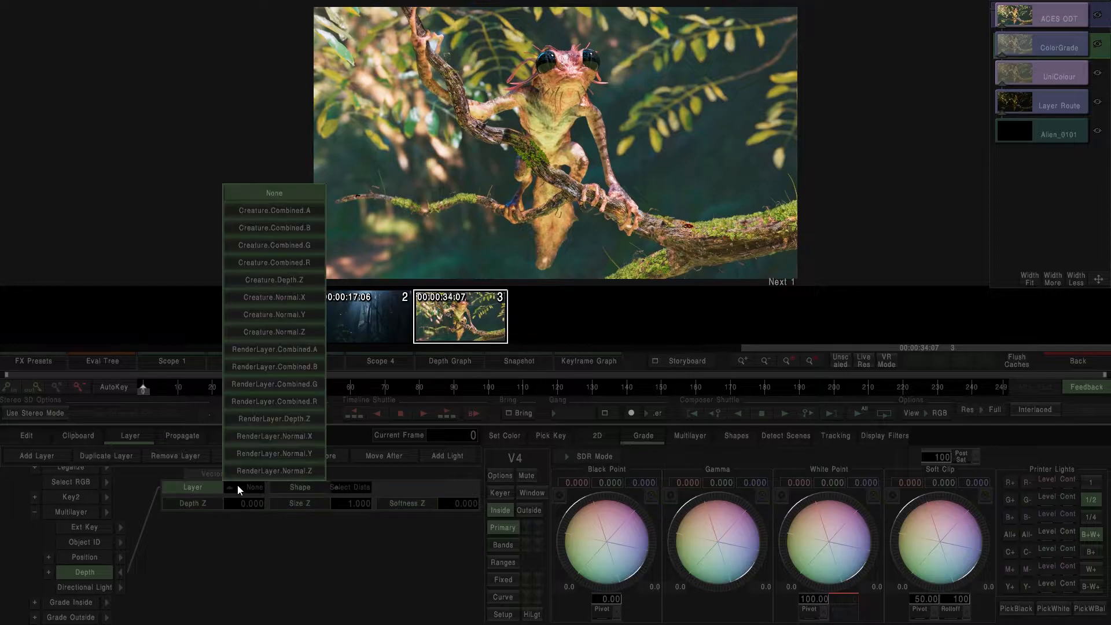
{"action": "left_click", "coordinate": [298, 280]}
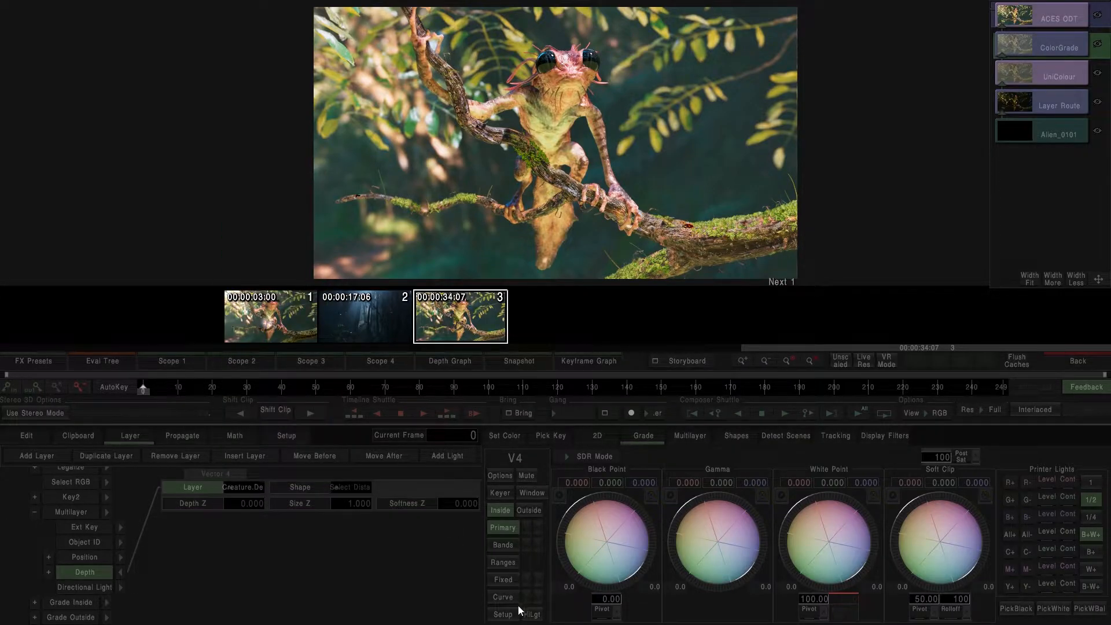
{"action": "left_click_drag", "start_coordinate": [241, 506], "coordinate": [373, 506]}
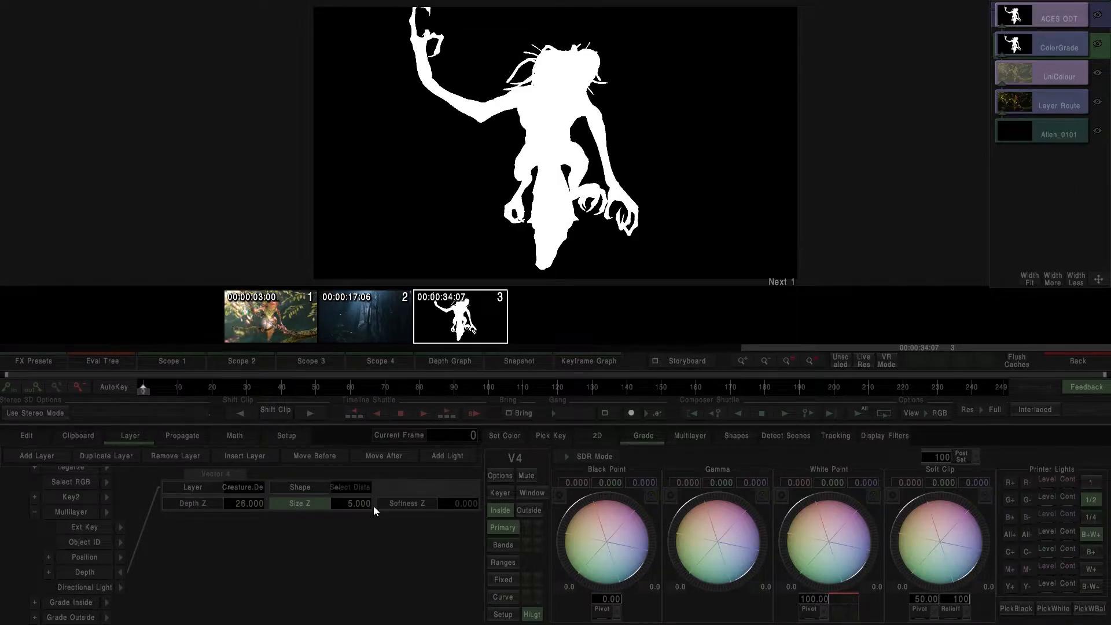
{"action": "left_click", "coordinate": [532, 614]}
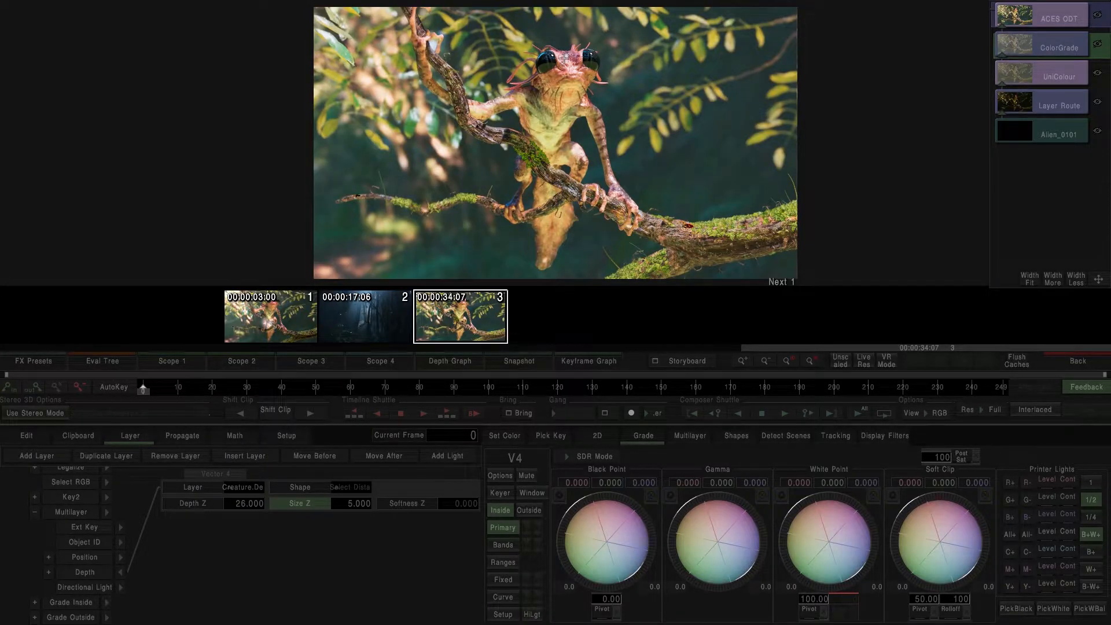
{"action": "scroll", "coordinate": [556, 87], "scroll_direction": "up", "scroll_amount": 2}
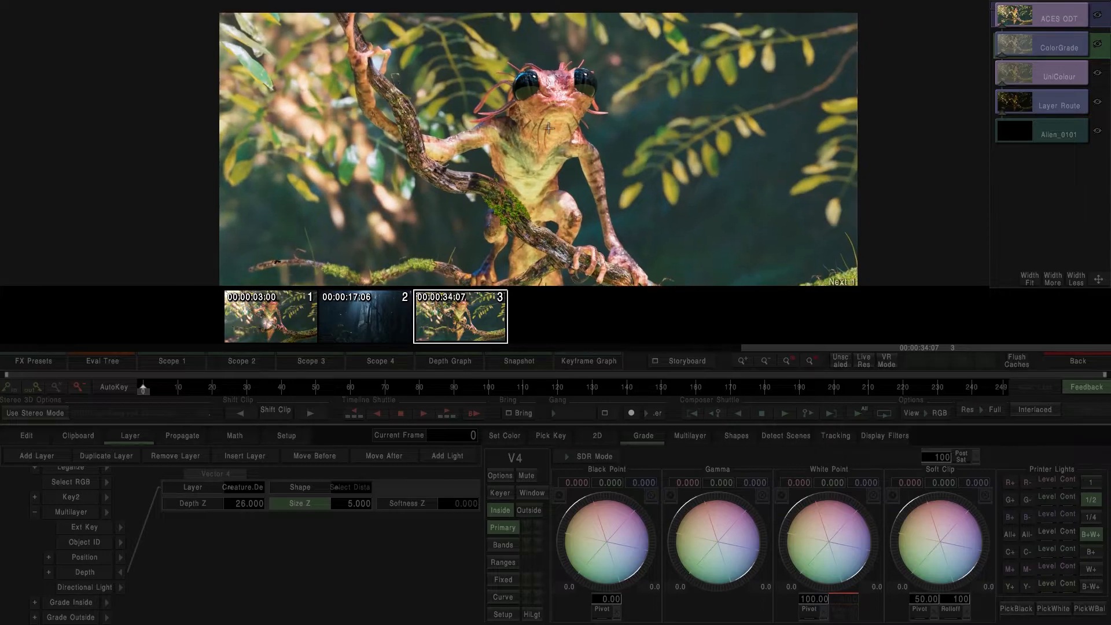
{"action": "scroll", "coordinate": [548, 128], "scroll_direction": "up", "scroll_amount": 2}
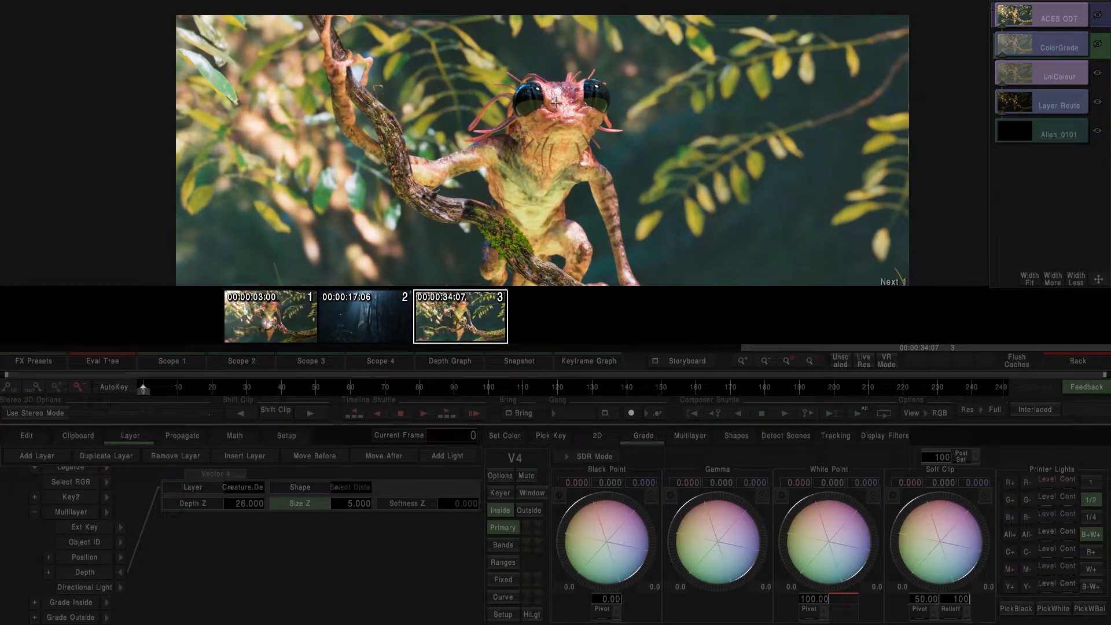
{"action": "scroll", "coordinate": [550, 208], "scroll_direction": "down", "scroll_amount": 2}
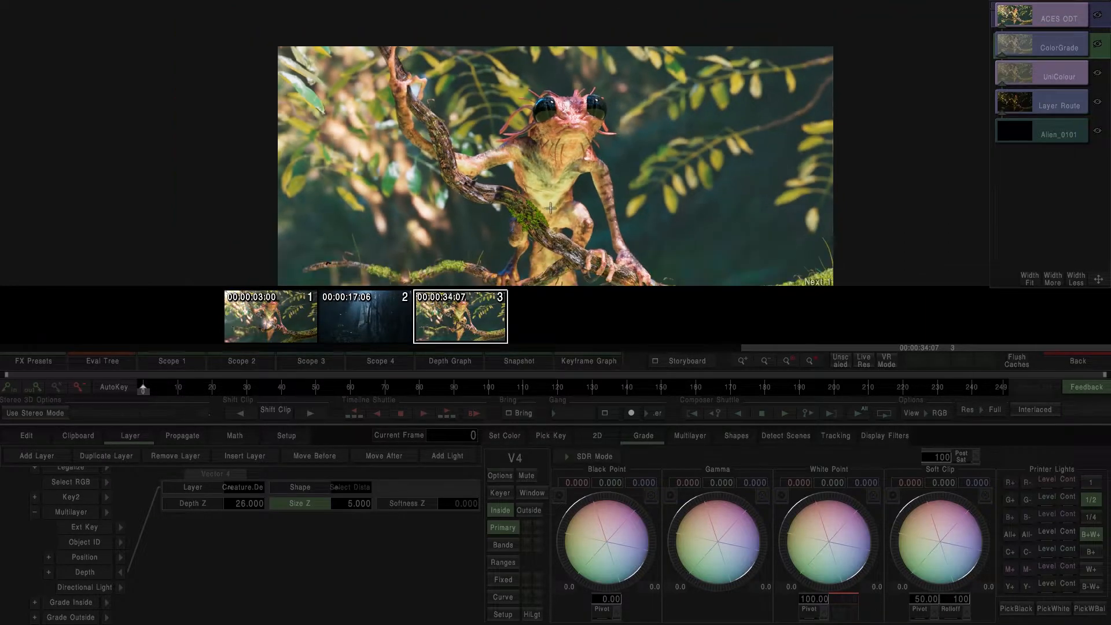
Step: Key the creature's red-orange hues with the fourth vector's HSL Key and make the key Proportional while viewing the matte
{"action": "left_click", "coordinate": [496, 495]}
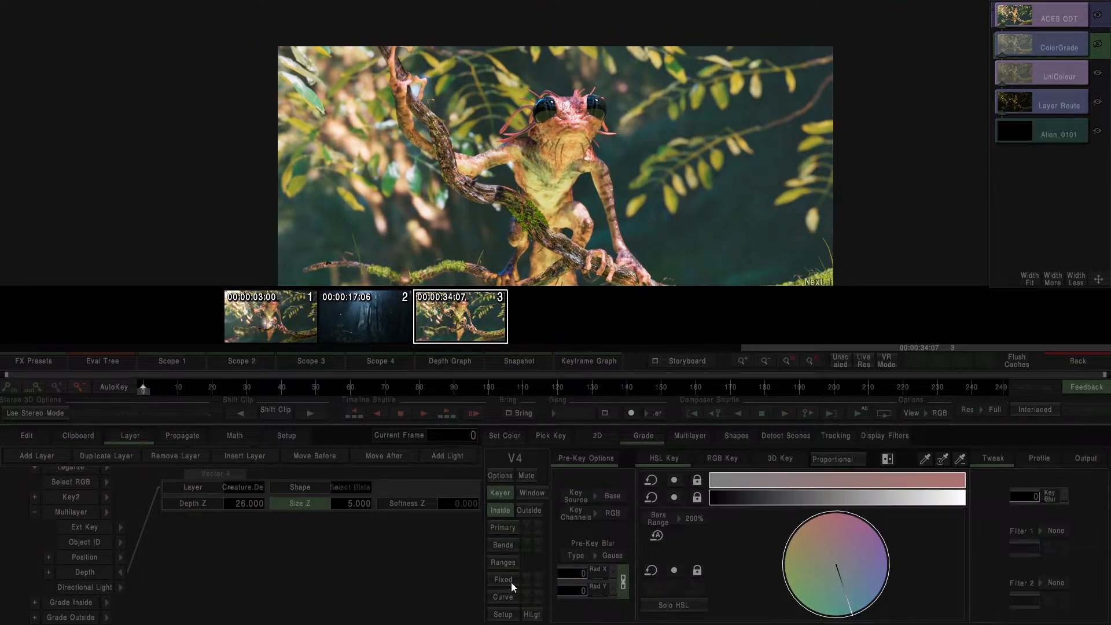
{"action": "left_click", "coordinate": [536, 616]}
{"action": "left_click_drag", "start_coordinate": [864, 553], "coordinate": [817, 499]}
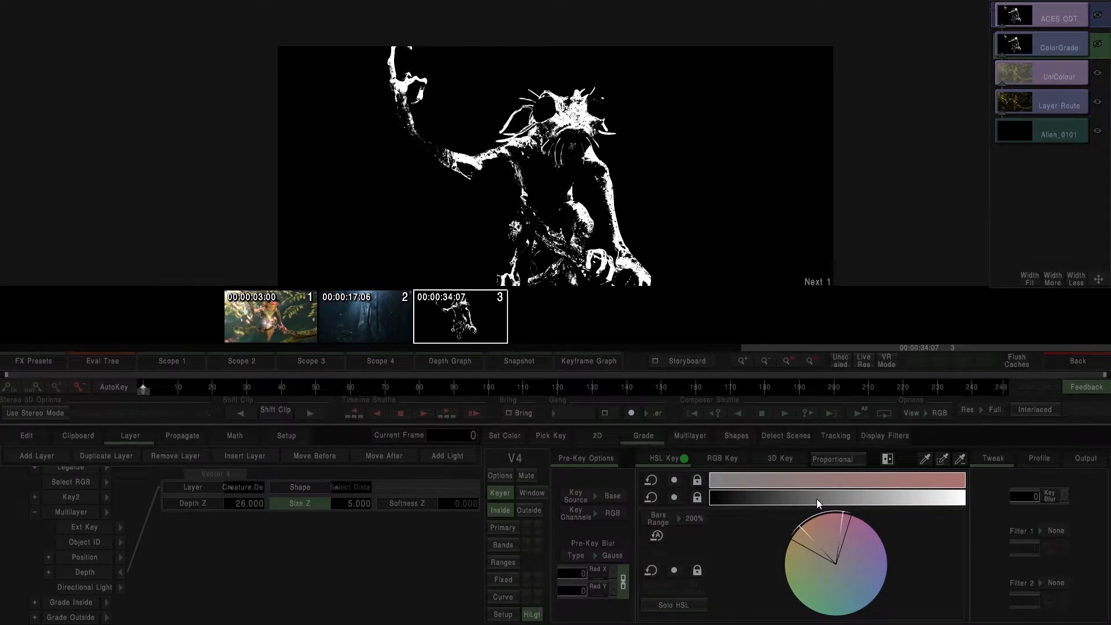
{"action": "left_click", "coordinate": [831, 461]}
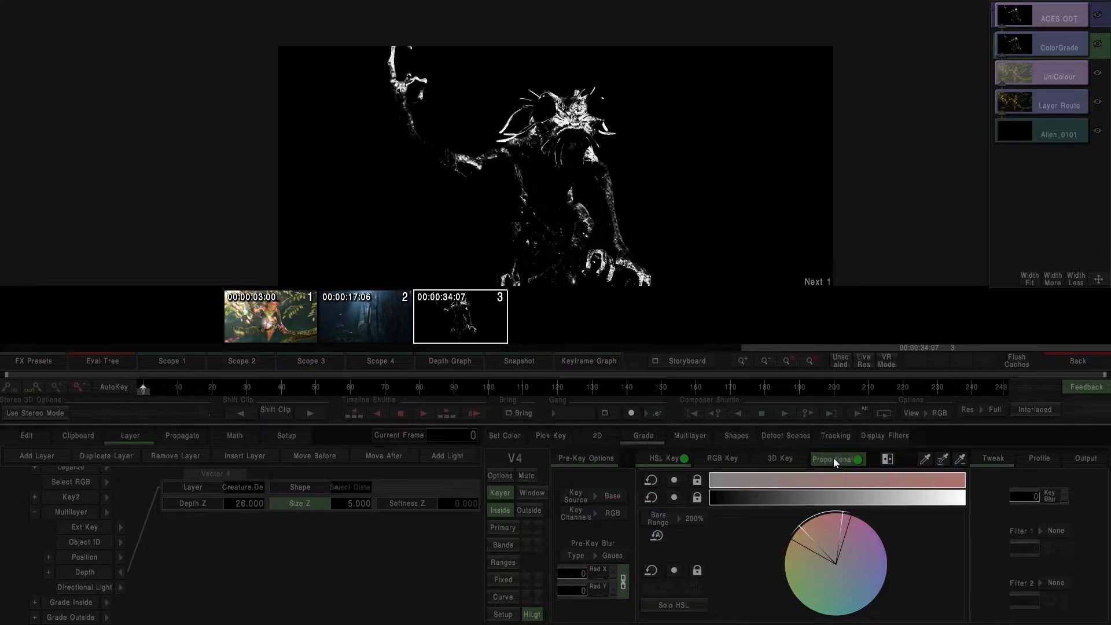
{"action": "scroll", "coordinate": [633, 205], "scroll_direction": "up", "scroll_amount": 3}
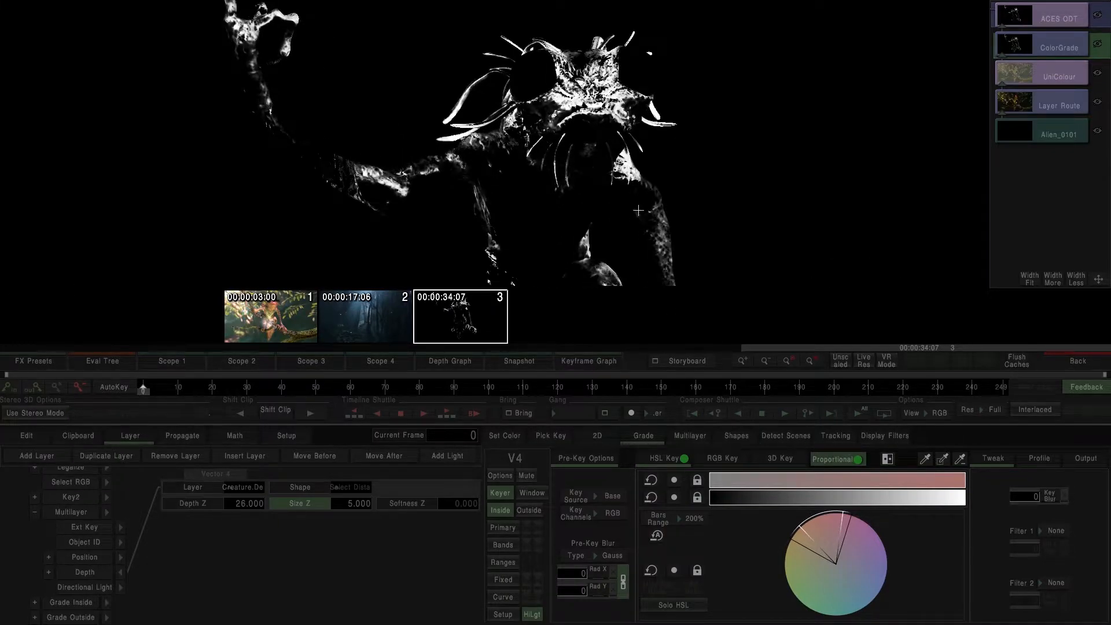
Step: Compare the matte with the Proportional key option off and on, leaving it on, and view the full frame
{"action": "left_click", "coordinate": [834, 463]}
{"action": "left_click", "coordinate": [832, 463]}
{"action": "left_click", "coordinate": [849, 457]}
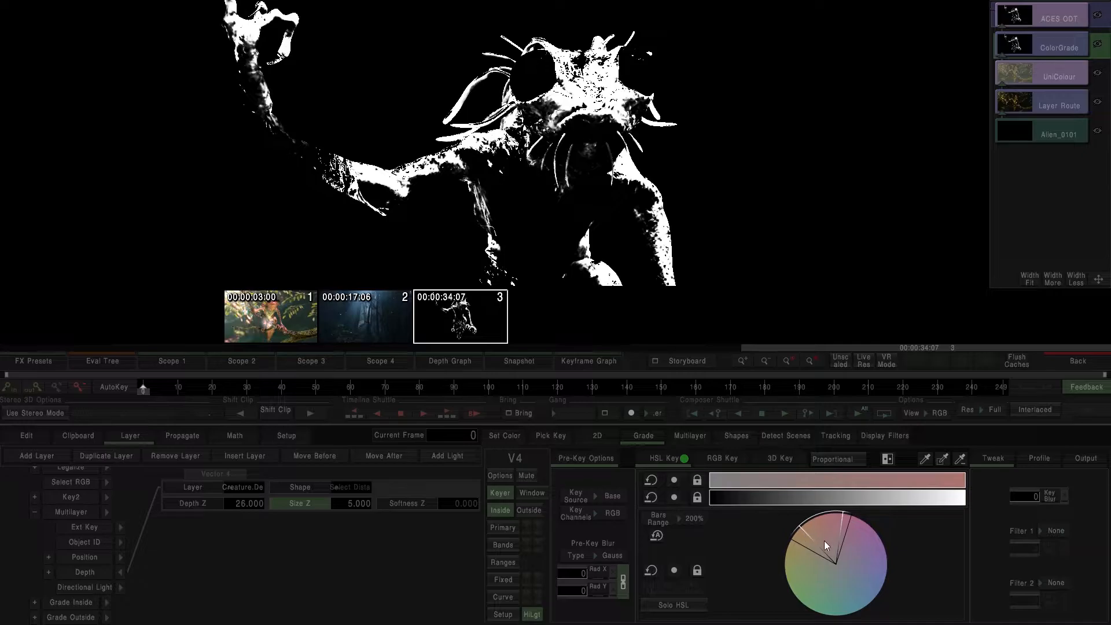
{"action": "left_click", "coordinate": [837, 458]}
{"action": "key", "text": "f"}
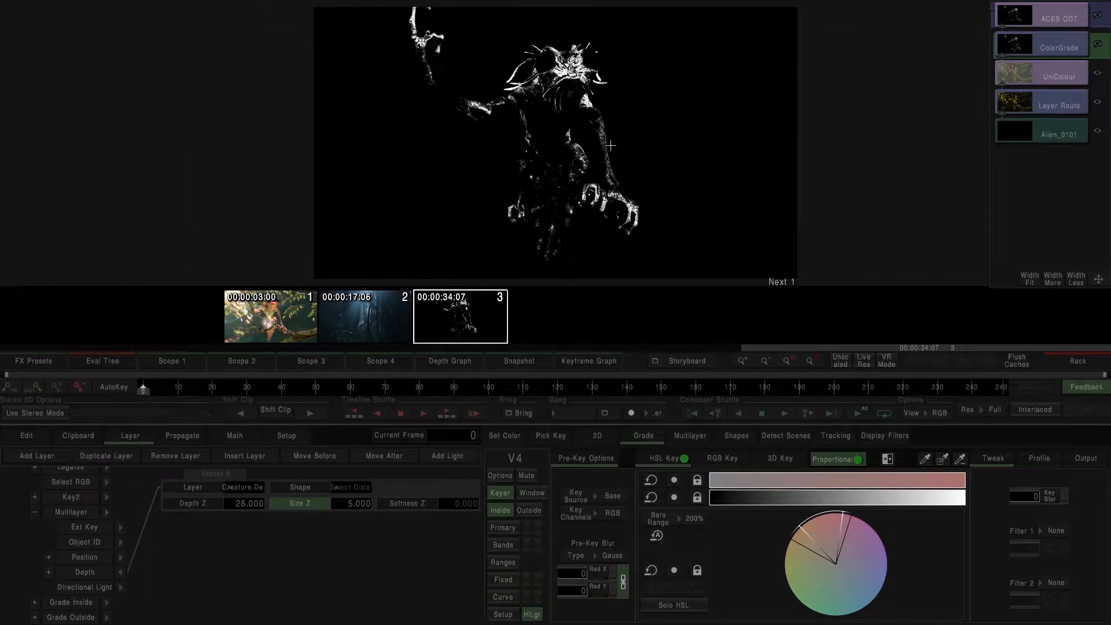
Step: Widen the hue range of the HSL key, set Key Blur to 7 and return from the matte to the picture
{"action": "left_click_drag", "start_coordinate": [823, 534], "coordinate": [832, 523]}
{"action": "left_click_drag", "start_coordinate": [1034, 494], "coordinate": [1069, 496]}
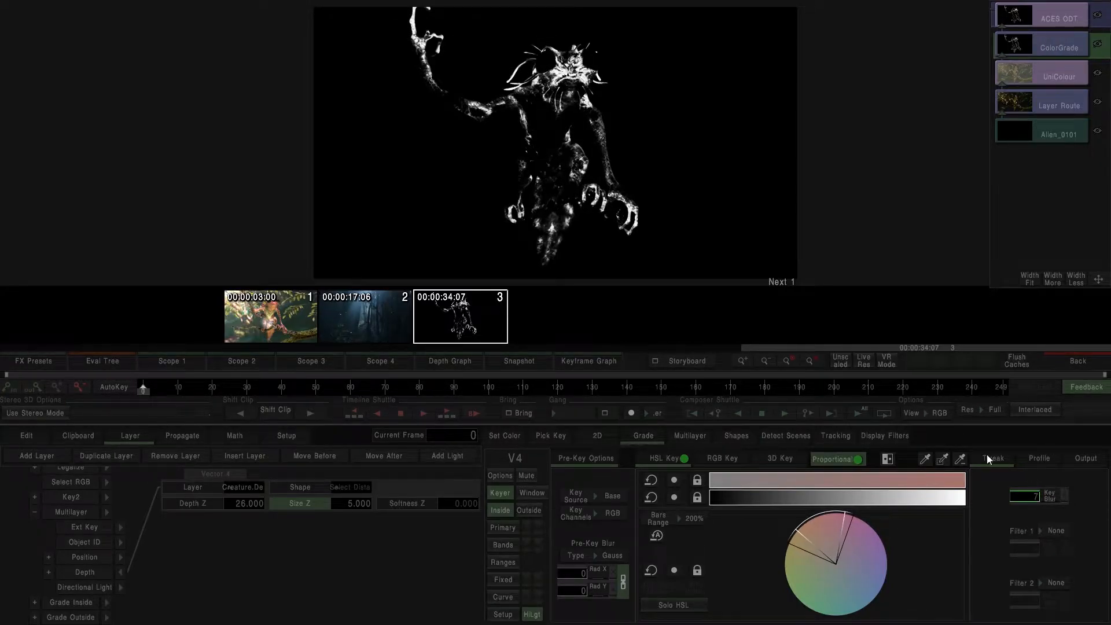
{"action": "left_click", "coordinate": [532, 615]}
Step: Push the fourth vector's primary Black Point toward red, with red at 4.218 and blue at -1.340, and shift its White Point toward red
{"action": "left_click", "coordinate": [503, 527]}
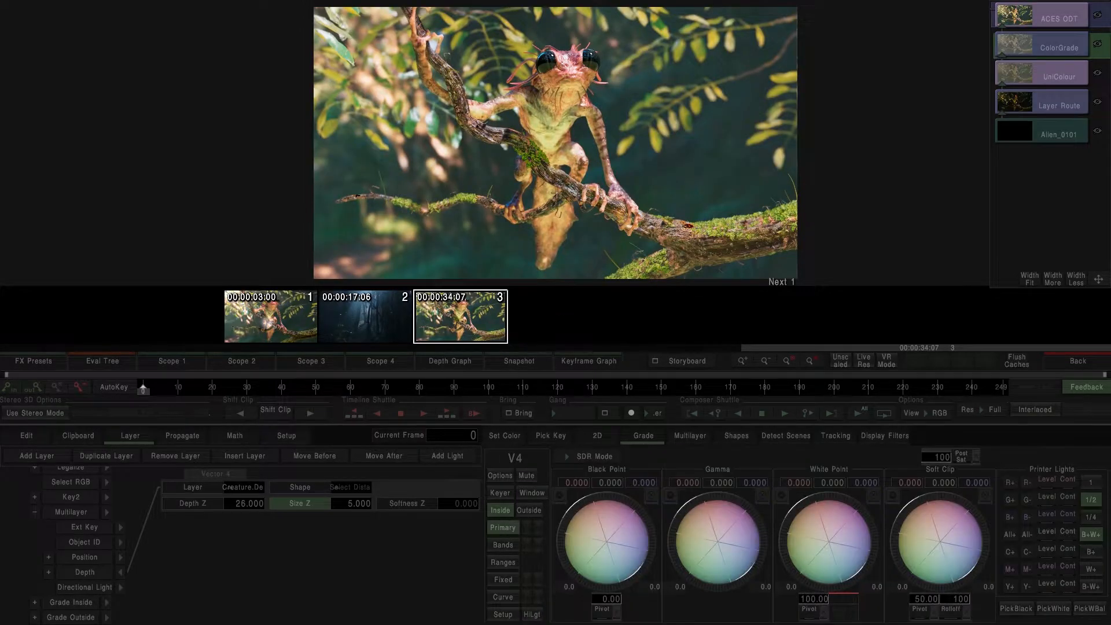
{"action": "left_click_drag", "start_coordinate": [610, 544], "coordinate": [602, 488]}
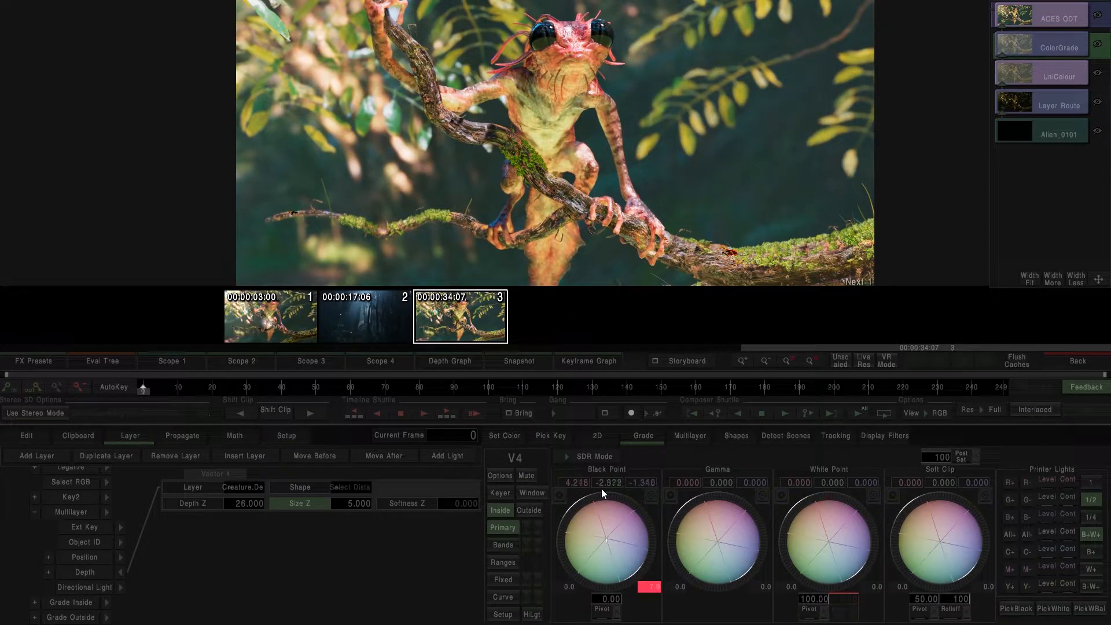
{"action": "left_click_drag", "start_coordinate": [838, 542], "coordinate": [830, 524]}
Step: Set the fourth vector's overall Bands Hue to 9 and Sat to 104, and examine the creature up close
{"action": "left_click", "coordinate": [501, 545]}
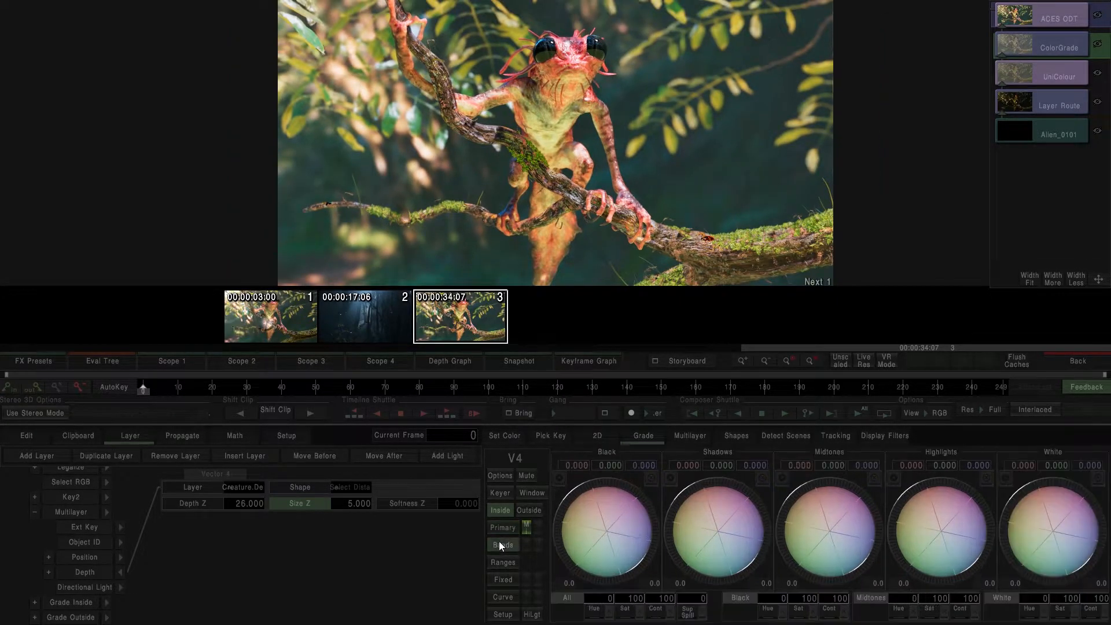
{"action": "left_click_drag", "start_coordinate": [621, 603], "coordinate": [706, 594]}
{"action": "left_click_drag", "start_coordinate": [606, 593], "coordinate": [623, 593]}
{"action": "left_click_drag", "start_coordinate": [626, 600], "coordinate": [687, 597]}
{"action": "left_click_drag", "start_coordinate": [575, 97], "coordinate": [568, 132]}
{"action": "left_click_drag", "start_coordinate": [641, 599], "coordinate": [622, 601]}
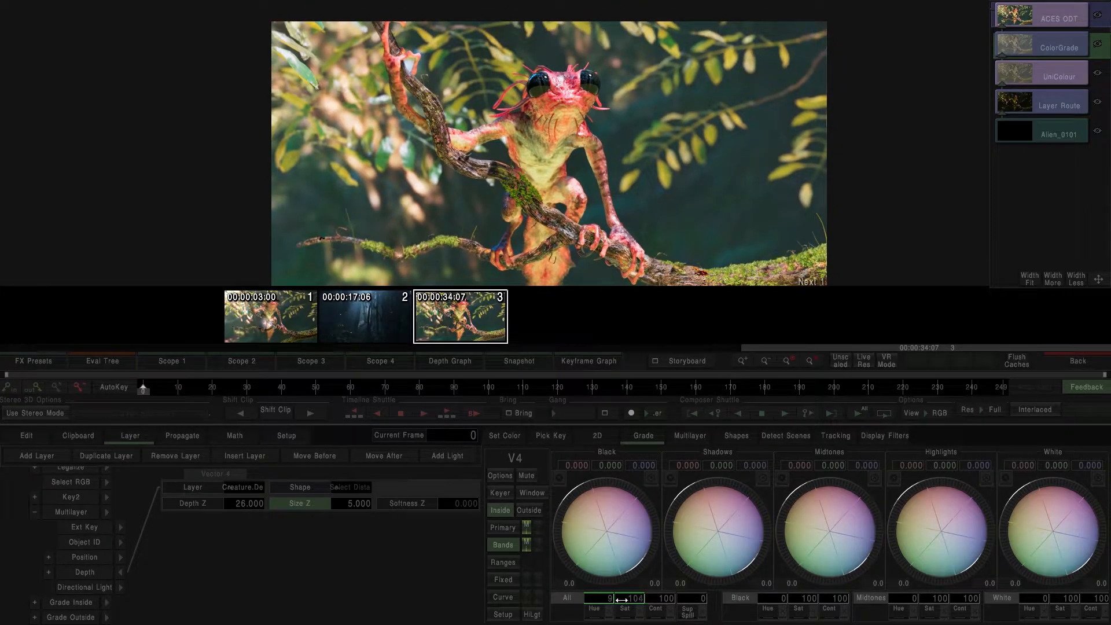
{"action": "scroll", "coordinate": [578, 210], "scroll_direction": "down", "scroll_amount": 2}
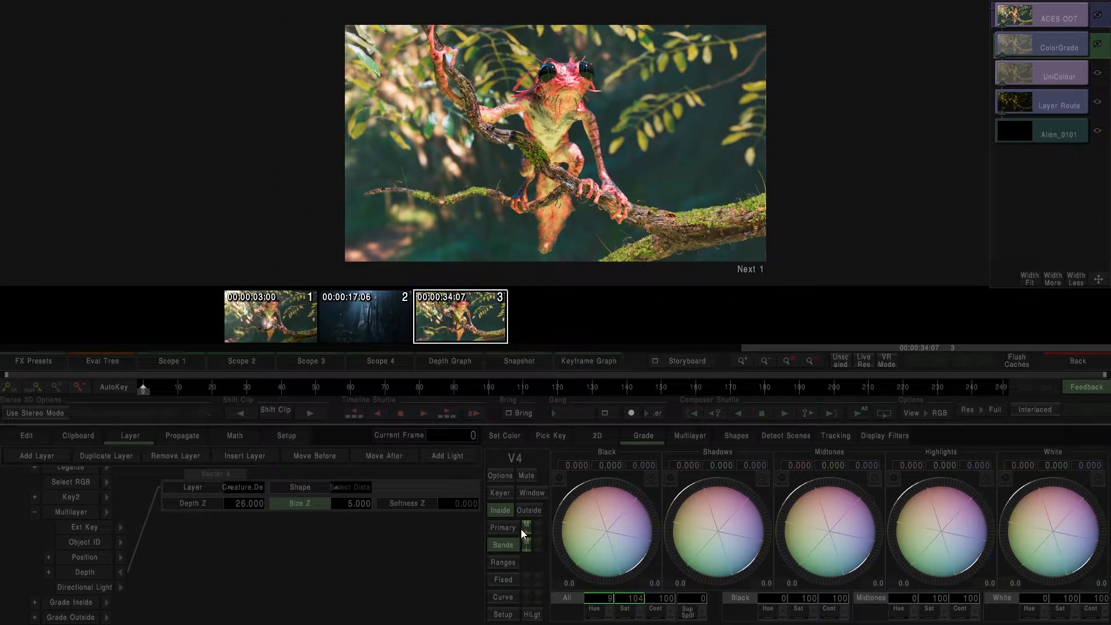
{"action": "scroll", "coordinate": [562, 131], "scroll_direction": "up", "scroll_amount": 2}
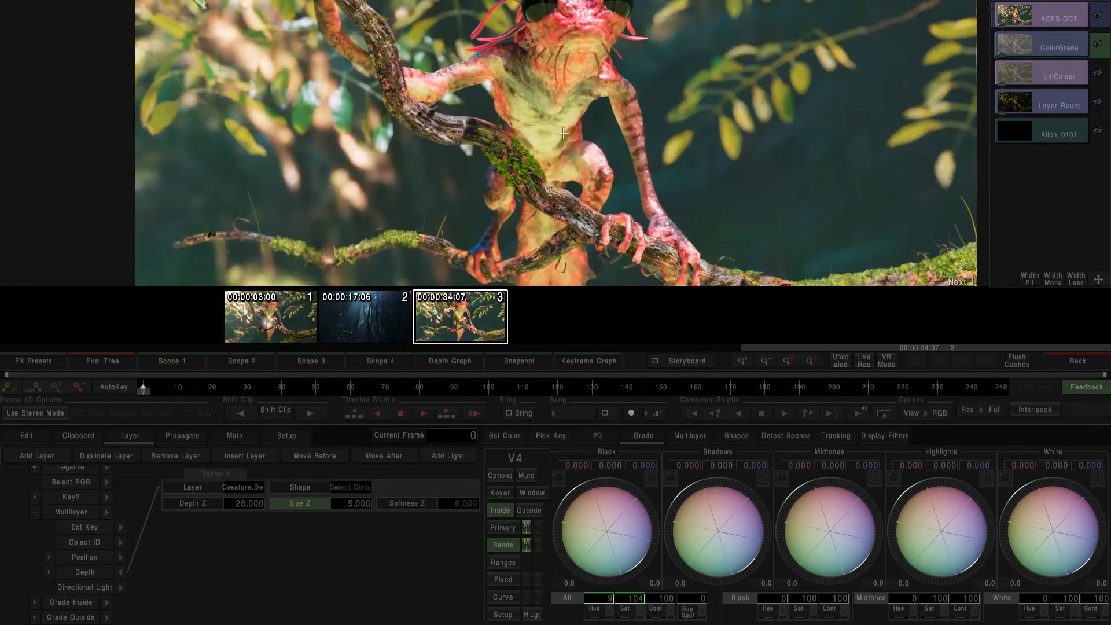
{"action": "left_click_drag", "start_coordinate": [565, 114], "coordinate": [544, 200]}
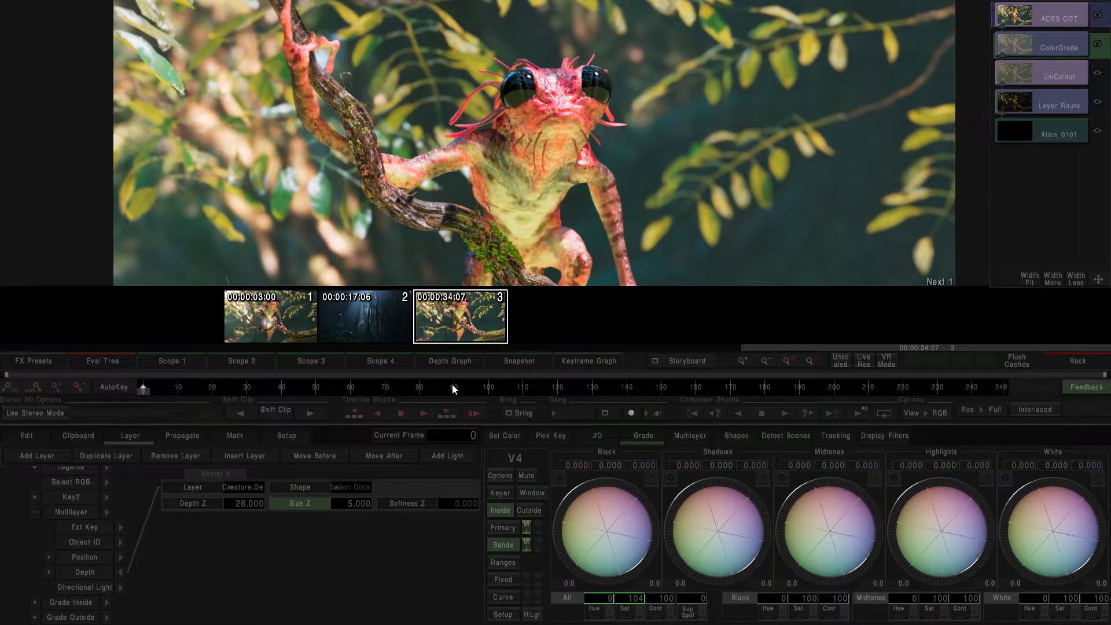
Step: Check the grade at frames 142 and 125, and set the overall Bands Sat to 100
{"action": "left_click_drag", "start_coordinate": [413, 391], "coordinate": [536, 384]}
{"action": "left_click", "coordinate": [633, 388]}
{"action": "scroll", "coordinate": [585, 180], "scroll_direction": "down", "scroll_amount": 2}
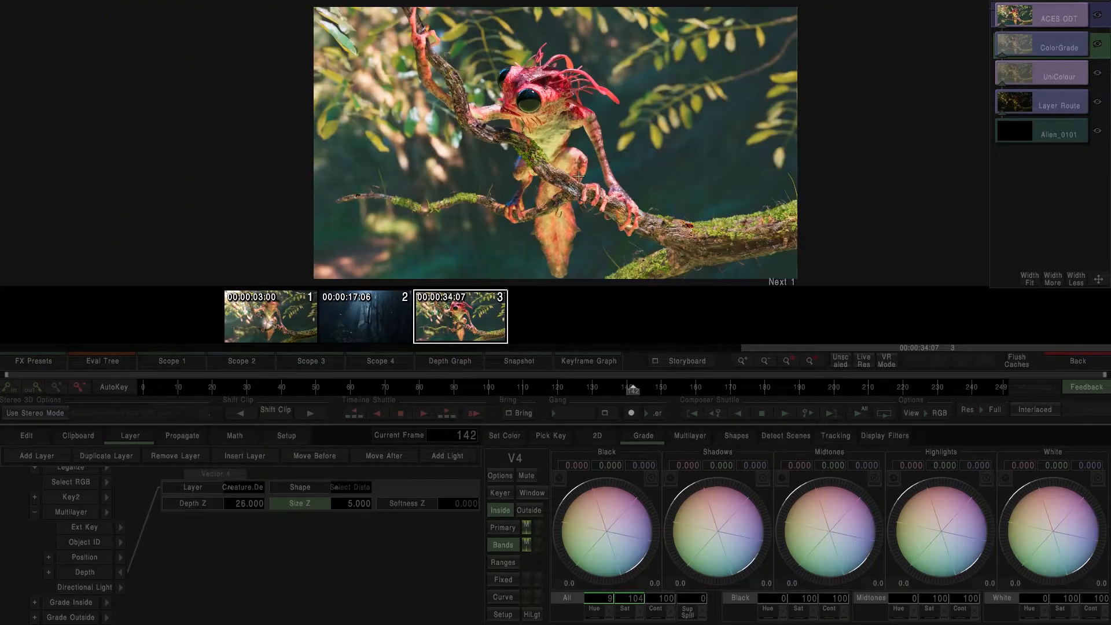
{"action": "left_click", "coordinate": [575, 388]}
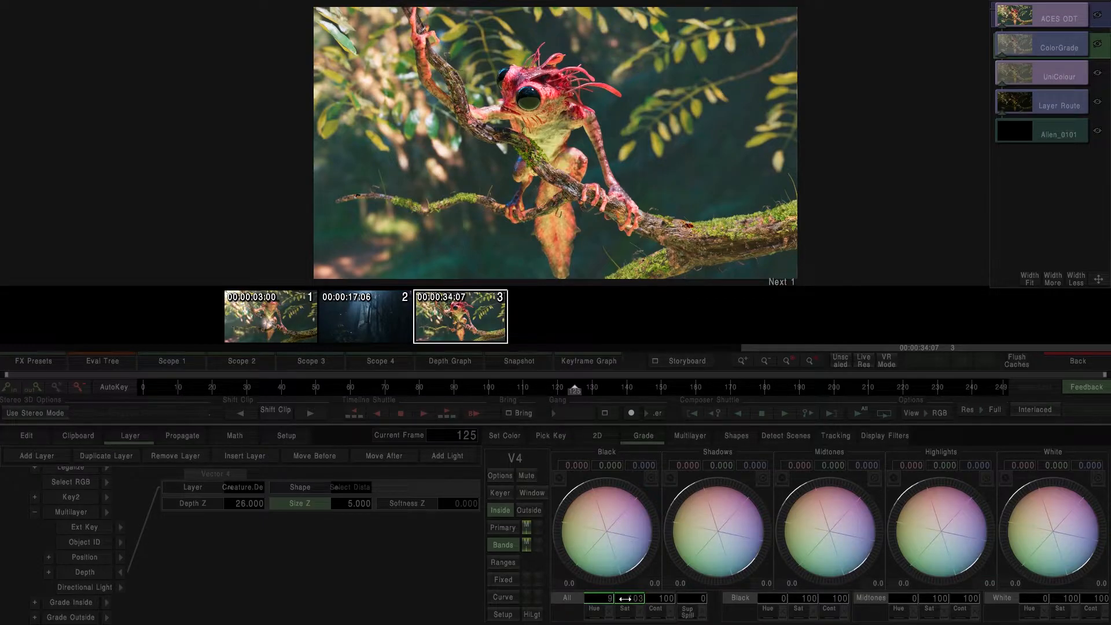
{"action": "left_click_drag", "start_coordinate": [615, 598], "coordinate": [613, 598]}
Step: Inspect the graded creature at frames 89 and 57, examining its skin and the branch up close
{"action": "left_click", "coordinate": [449, 385]}
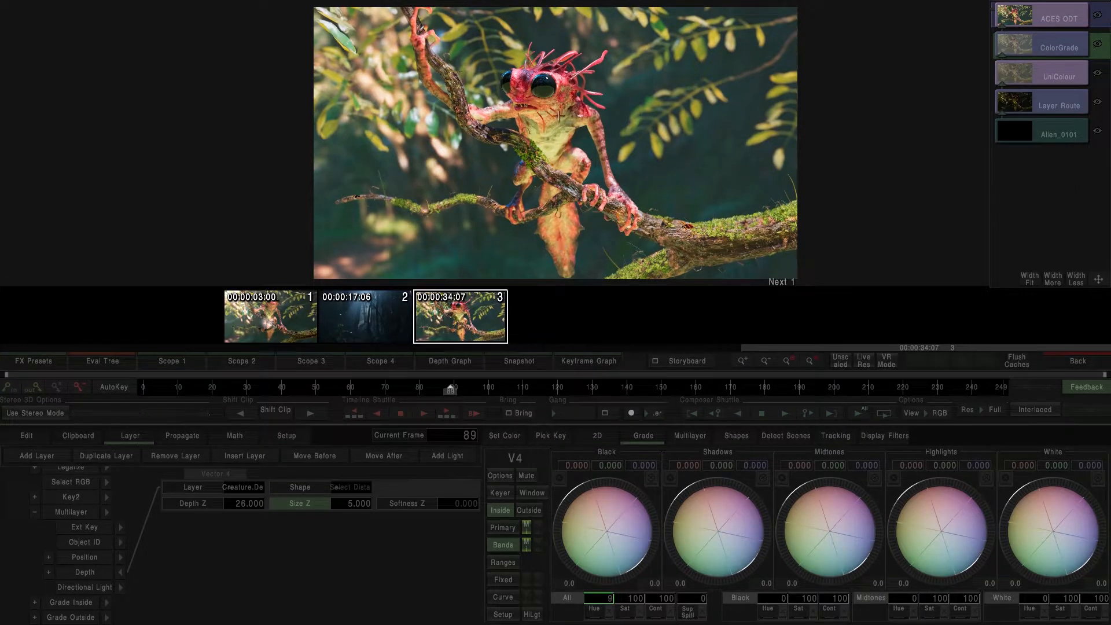
{"action": "left_click", "coordinate": [341, 384]}
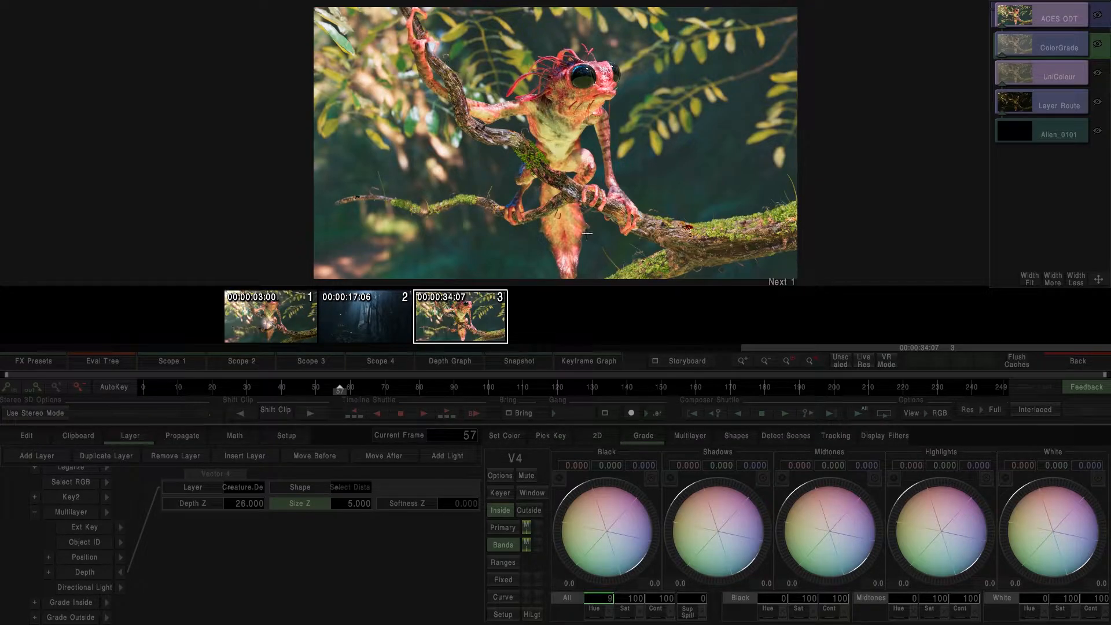
{"action": "scroll", "coordinate": [582, 142], "scroll_direction": "up", "scroll_amount": 4}
{"action": "scroll", "coordinate": [578, 150], "scroll_direction": "up", "scroll_amount": 1}
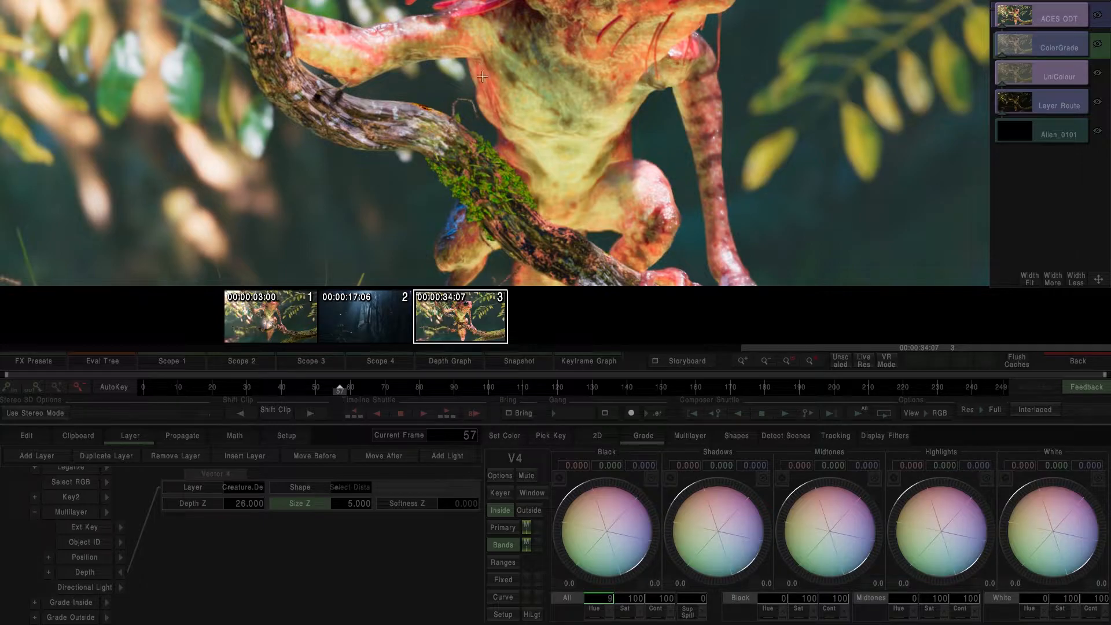
Step: Close the fourth vector's depth settings and add a fifth vector to the ColorGrade layer
{"action": "left_click", "coordinate": [121, 572]}
{"action": "left_click", "coordinate": [36, 512]}
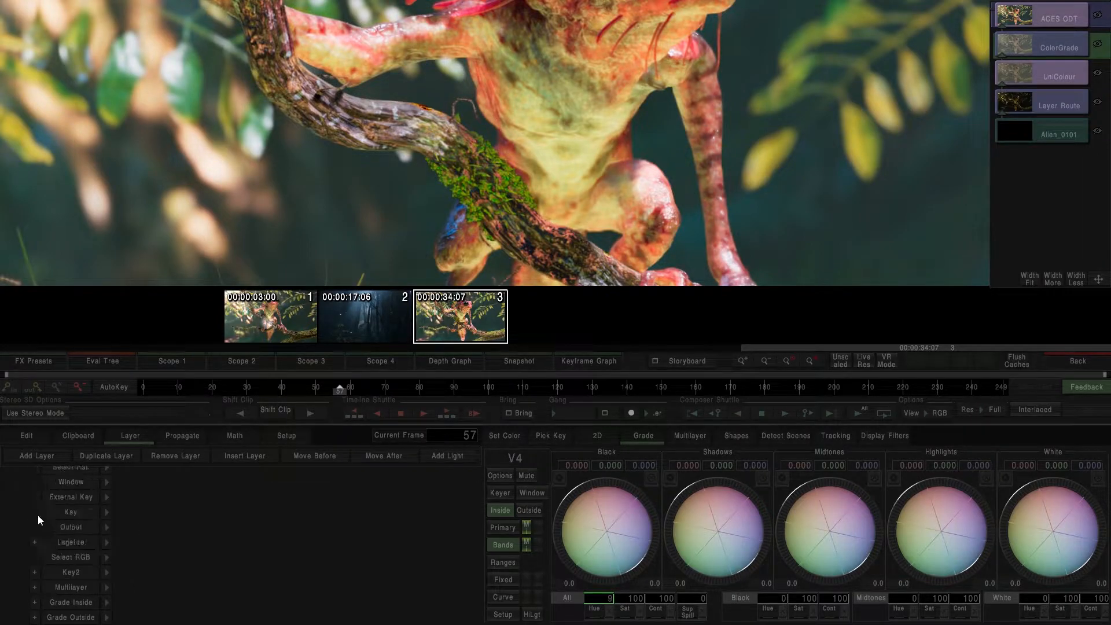
{"action": "scroll", "coordinate": [70, 564], "scroll_direction": "up", "scroll_amount": 3}
{"action": "left_click", "coordinate": [18, 518]}
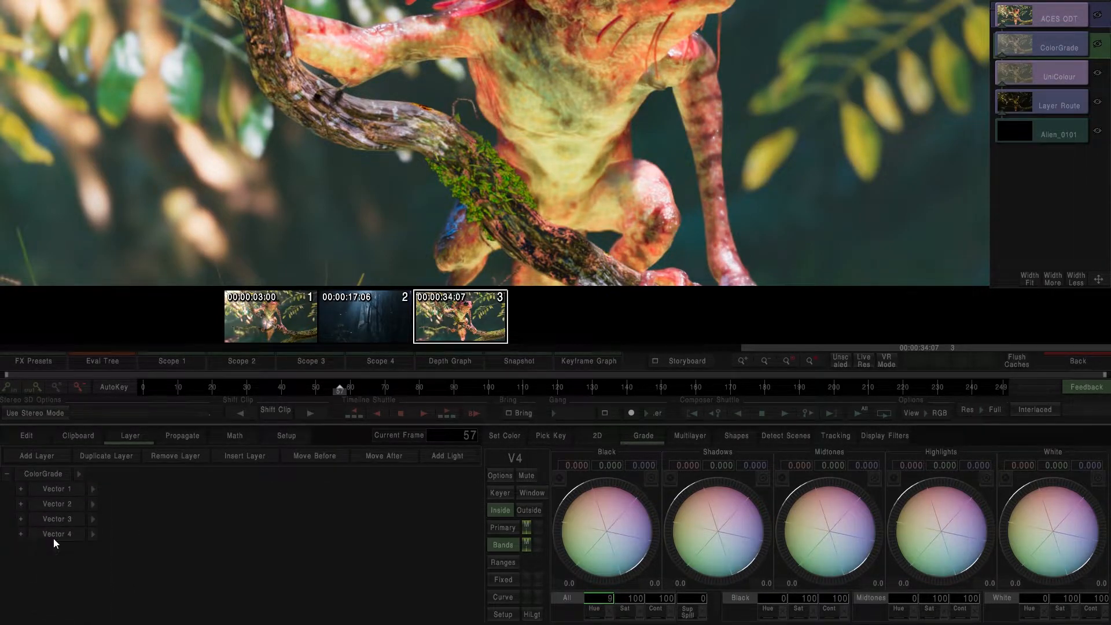
{"action": "left_click", "coordinate": [35, 457]}
Step: In the fifth vector's Multilayer Depth settings, assign Creature.Depth.Z as the depth layer
{"action": "left_click", "coordinate": [22, 549]}
{"action": "scroll", "coordinate": [64, 564], "scroll_direction": "down", "scroll_amount": 5}
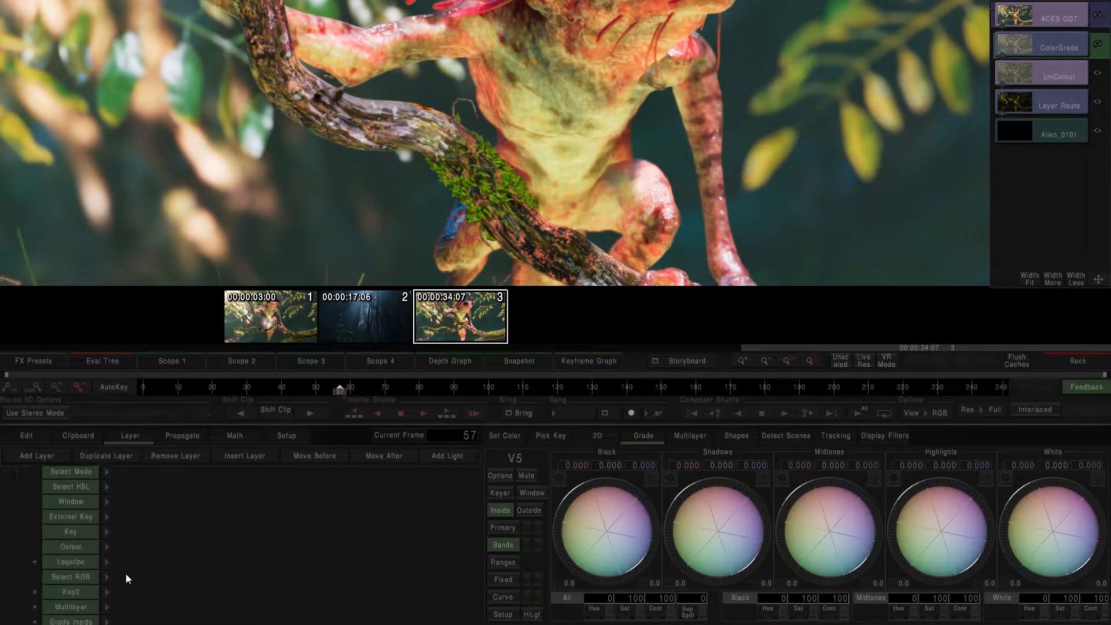
{"action": "left_click", "coordinate": [35, 587]}
{"action": "scroll", "coordinate": [77, 596], "scroll_direction": "down", "scroll_amount": 4}
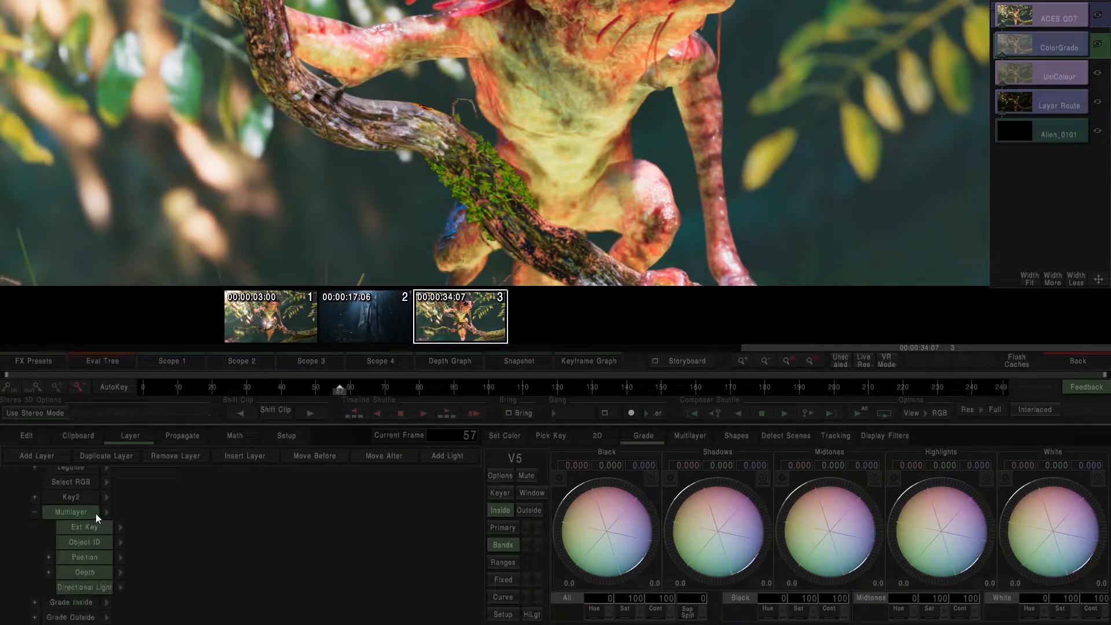
{"action": "left_click", "coordinate": [121, 572]}
{"action": "left_click", "coordinate": [246, 487]}
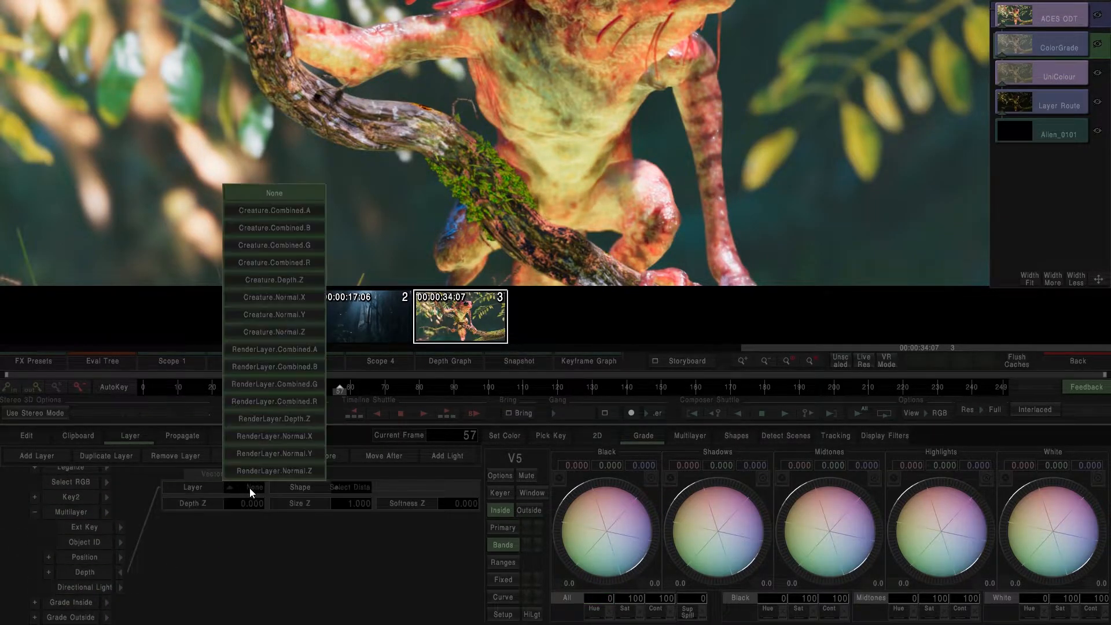
{"action": "left_click", "coordinate": [279, 318]}
Step: With the matte highlighted, set the fifth vector's Depth Z to 26.000 and Size Z to 9.000 to isolate the creature
{"action": "left_click", "coordinate": [531, 613]}
{"action": "left_click_drag", "start_coordinate": [280, 505], "coordinate": [398, 514]}
{"action": "scroll", "coordinate": [486, 253], "scroll_direction": "down", "scroll_amount": 7}
{"action": "mouse_move", "coordinate": [238, 505]}
{"action": "left_mouse_down"}
{"action": "mouse_move", "coordinate": [279, 503]}
{"action": "mouse_move", "coordinate": [240, 501]}
{"action": "left_mouse_up"}
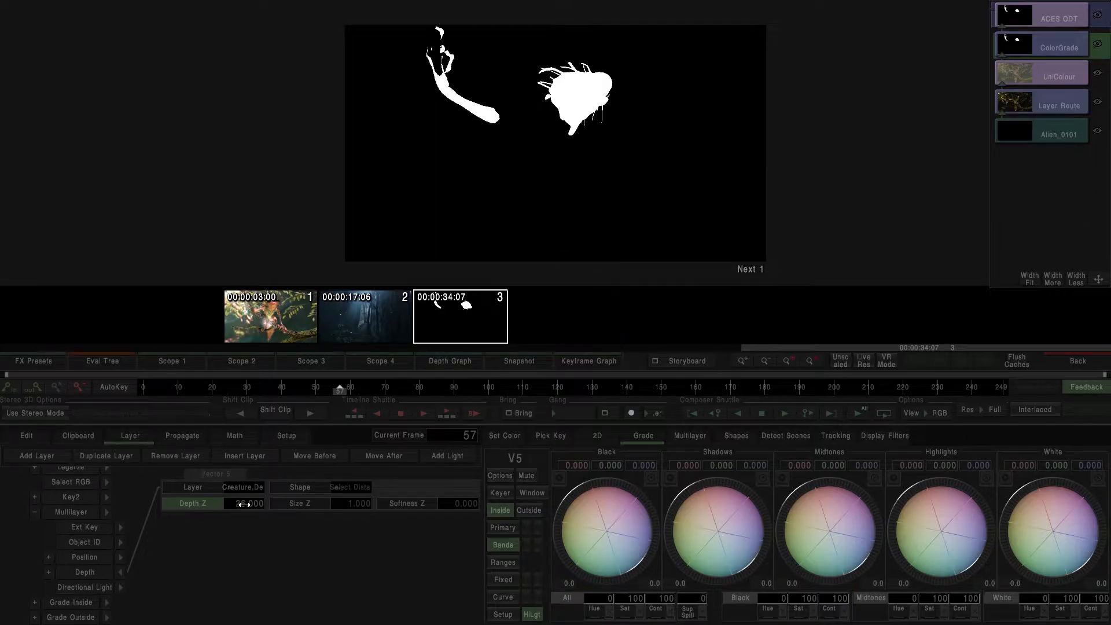
{"action": "left_click_drag", "start_coordinate": [338, 503], "coordinate": [369, 509]}
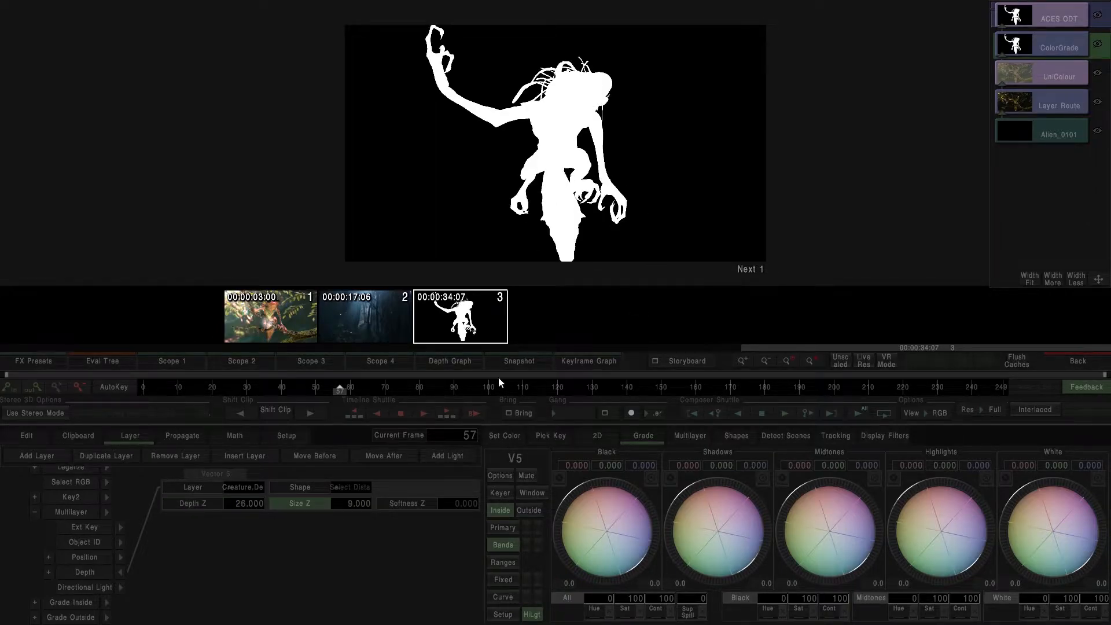
{"action": "left_click", "coordinate": [532, 615]}
Step: Key the creature's orange-yellow hues in the fifth vector's HSL keyer, make the key Proportional, and soften the low end of the saturation range
{"action": "left_click", "coordinate": [500, 492]}
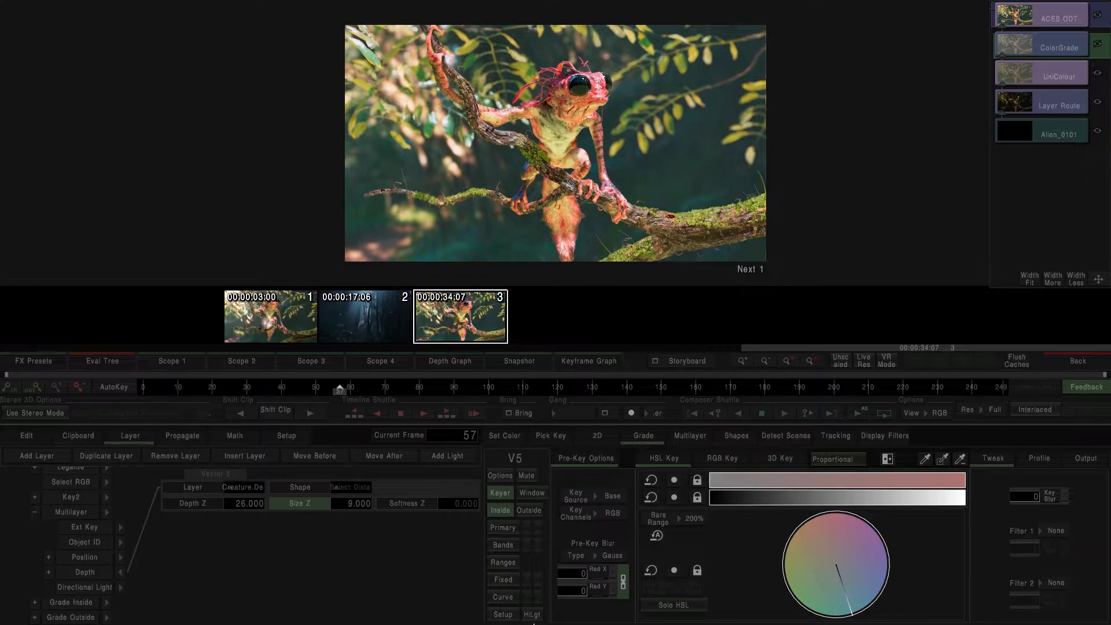
{"action": "left_click", "coordinate": [533, 615]}
{"action": "mouse_move", "coordinate": [809, 552]}
{"action": "left_mouse_down"}
{"action": "mouse_move", "coordinate": [753, 504]}
{"action": "mouse_move", "coordinate": [867, 541]}
{"action": "mouse_move", "coordinate": [791, 525]}
{"action": "mouse_move", "coordinate": [824, 519]}
{"action": "mouse_move", "coordinate": [784, 536]}
{"action": "mouse_move", "coordinate": [807, 543]}
{"action": "mouse_move", "coordinate": [821, 533]}
{"action": "mouse_move", "coordinate": [802, 570]}
{"action": "left_mouse_up"}
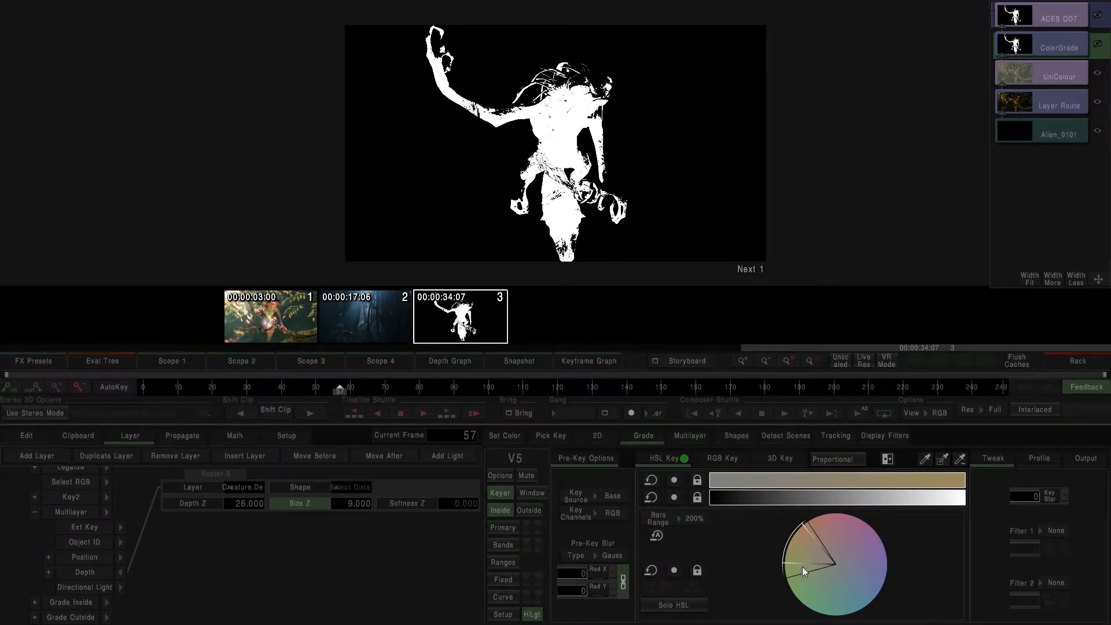
{"action": "left_click", "coordinate": [841, 458]}
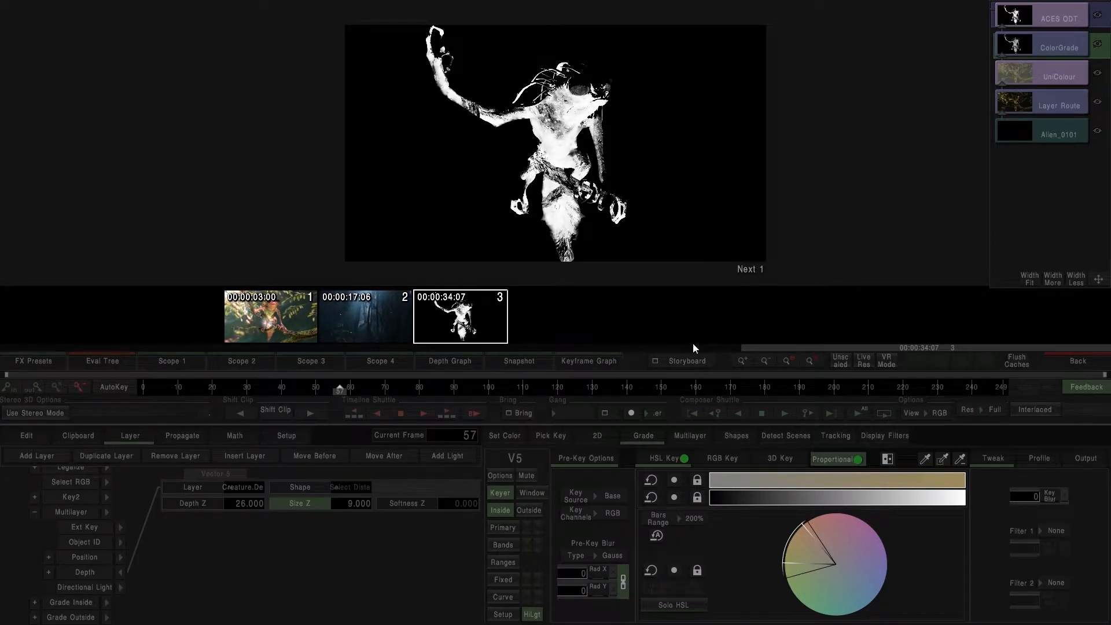
{"action": "scroll", "coordinate": [575, 136], "scroll_direction": "up", "scroll_amount": 2}
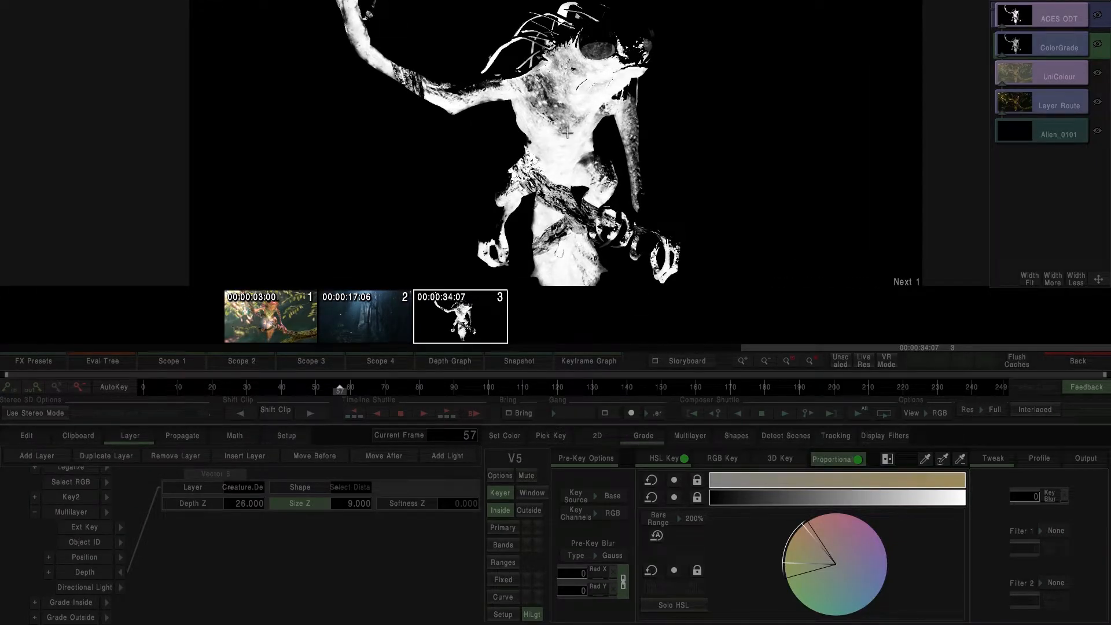
{"action": "mouse_move", "coordinate": [713, 476]}
{"action": "left_mouse_down"}
{"action": "mouse_move", "coordinate": [736, 474]}
{"action": "mouse_move", "coordinate": [728, 468]}
{"action": "left_mouse_up"}
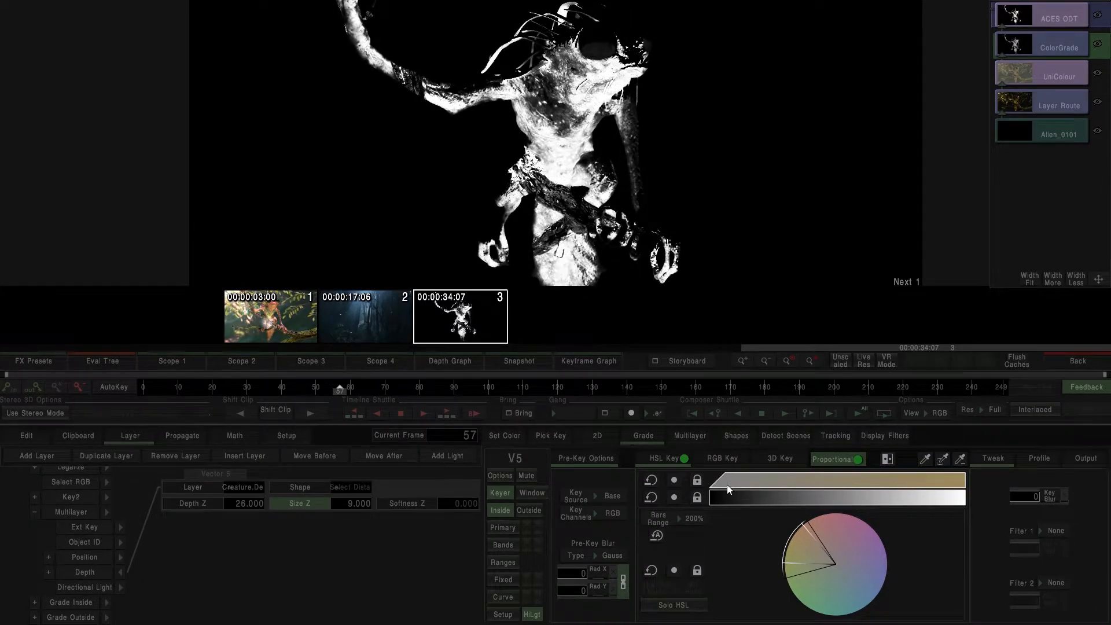
{"action": "scroll", "coordinate": [567, 200], "scroll_direction": "down", "scroll_amount": 3}
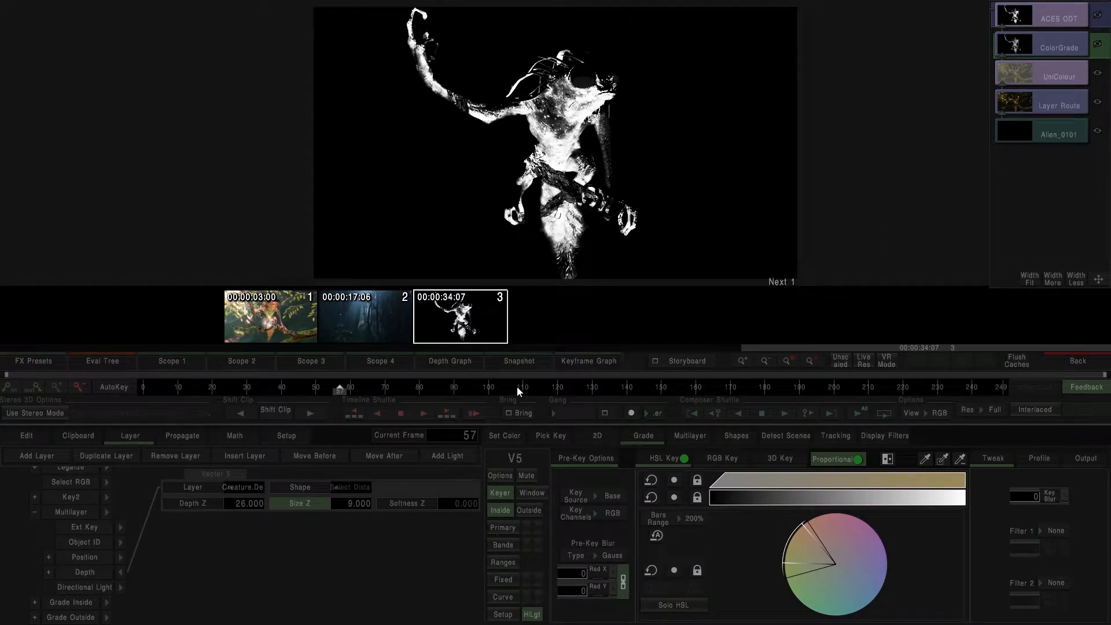
Step: Check the fifth vector's matte at frames 77, 59, 37 and 96, add Key Blur, and return to the graded image
{"action": "left_click_drag", "start_coordinate": [381, 387], "coordinate": [445, 390]}
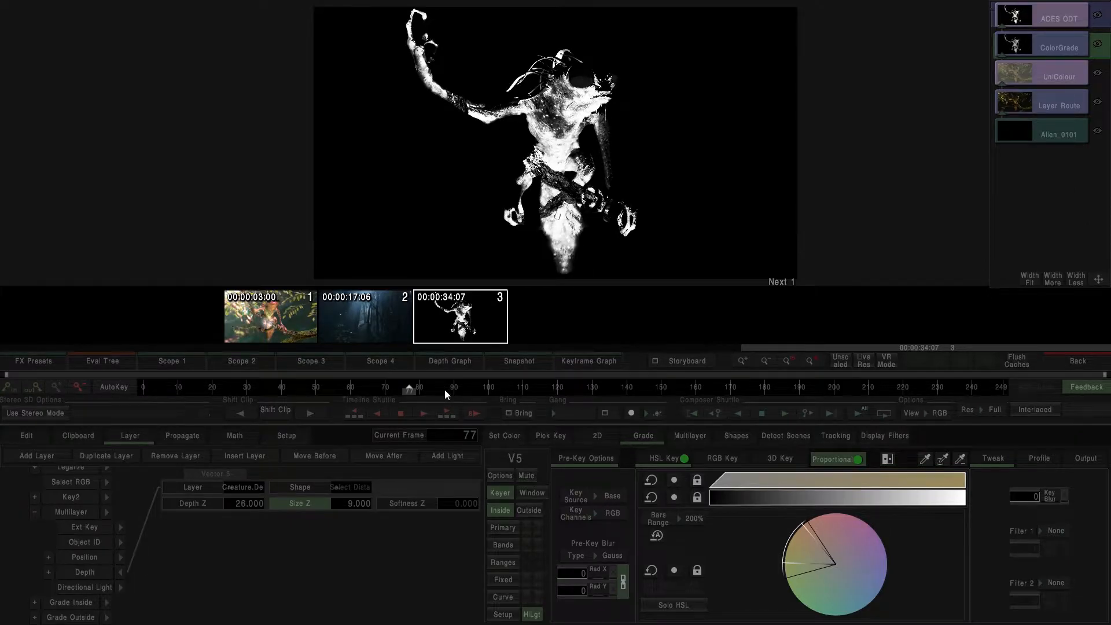
{"action": "left_click", "coordinate": [347, 390]}
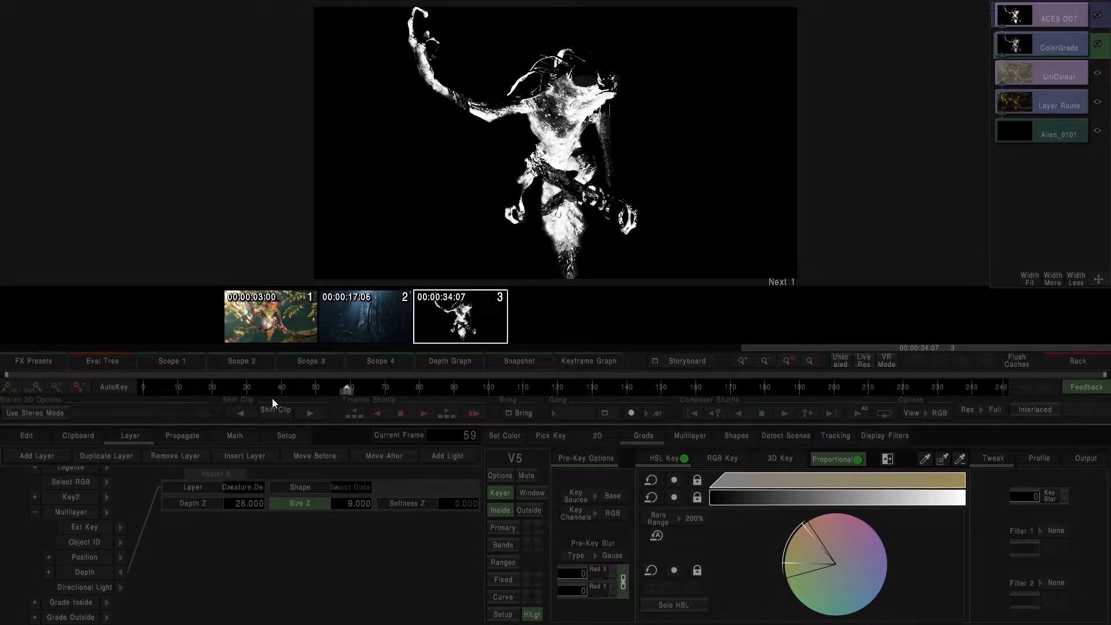
{"action": "left_click", "coordinate": [271, 390]}
{"action": "left_click_drag", "start_coordinate": [1054, 497], "coordinate": [1075, 496]}
{"action": "scroll", "coordinate": [563, 223], "scroll_direction": "up", "scroll_amount": 2}
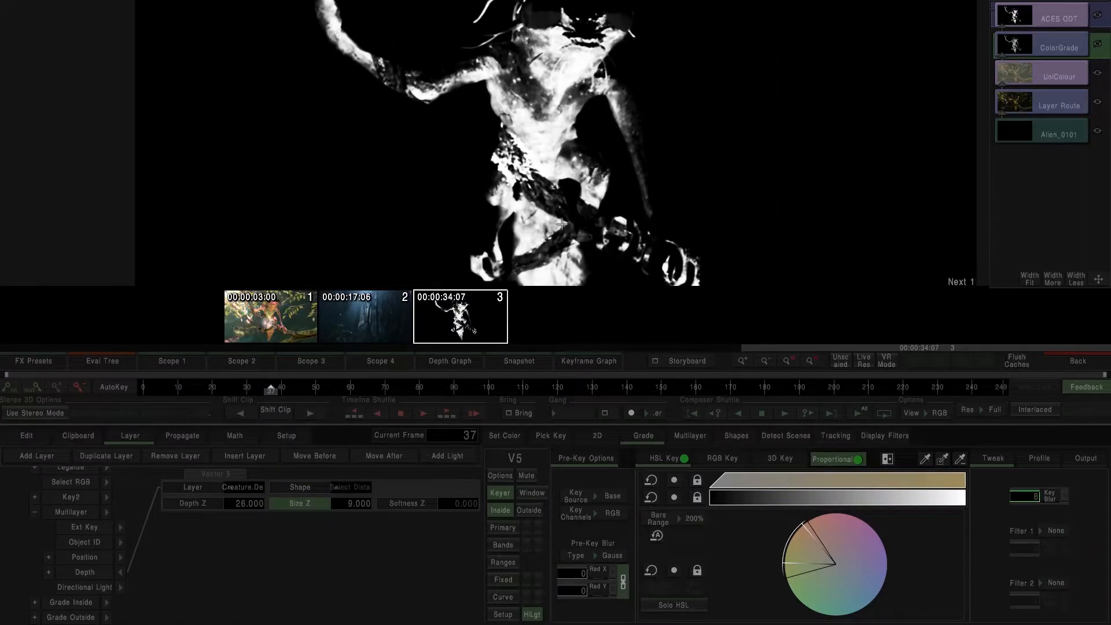
{"action": "left_click_drag", "start_coordinate": [394, 387], "coordinate": [474, 388]}
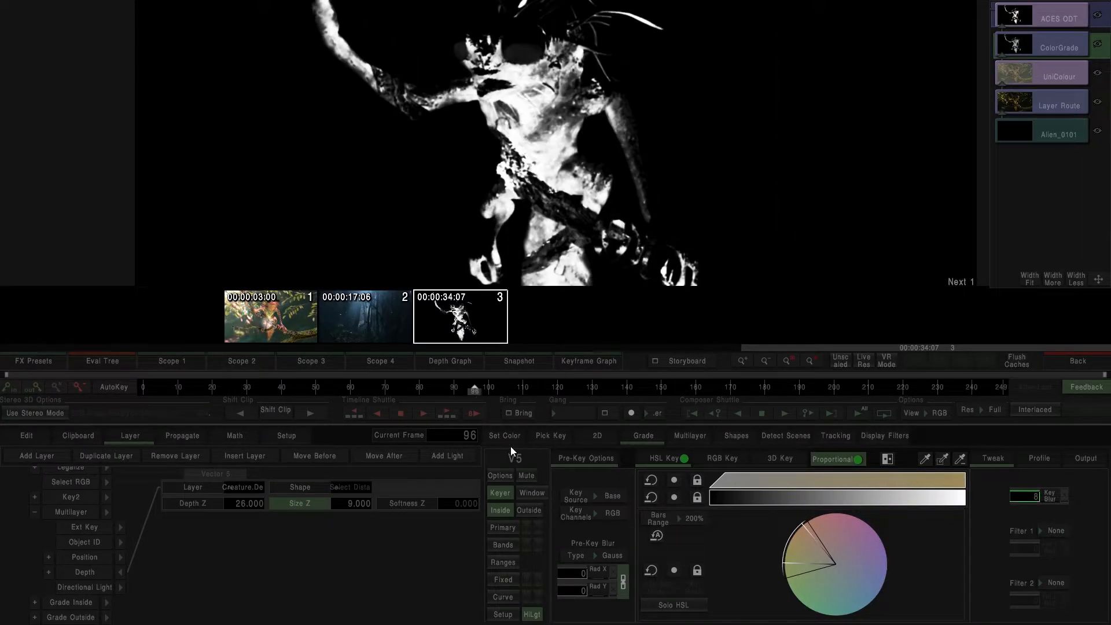
{"action": "left_click", "coordinate": [532, 614]}
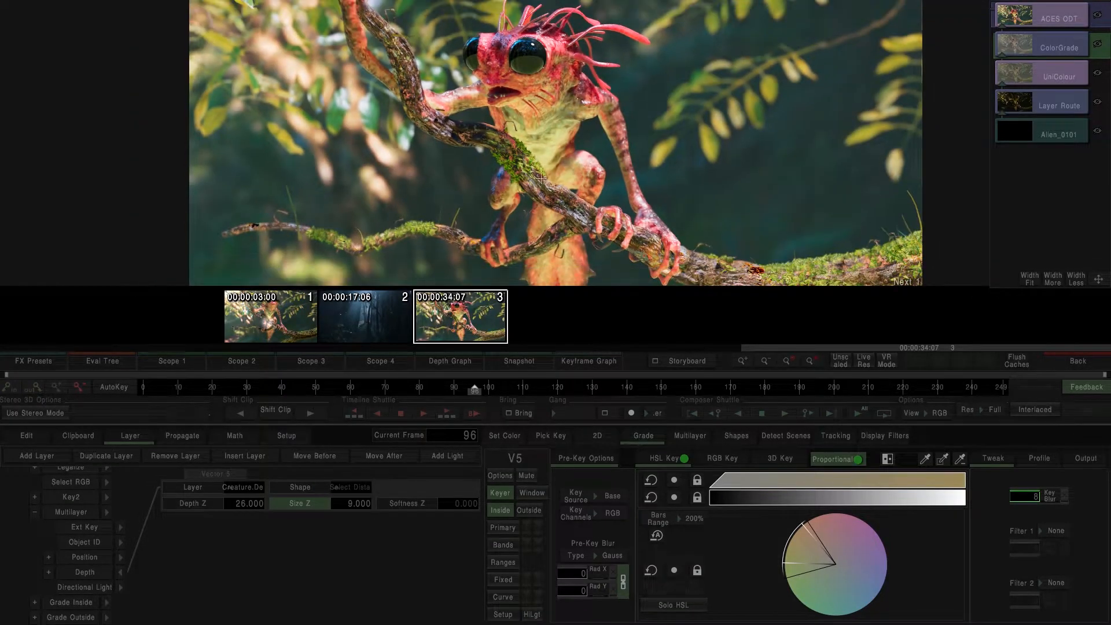
Step: Shift the fifth vector's primary Black Point to 1.701, -3.364, 1.664 and its White Point to 0.784, -0.782, -0.002
{"action": "left_click", "coordinate": [502, 527]}
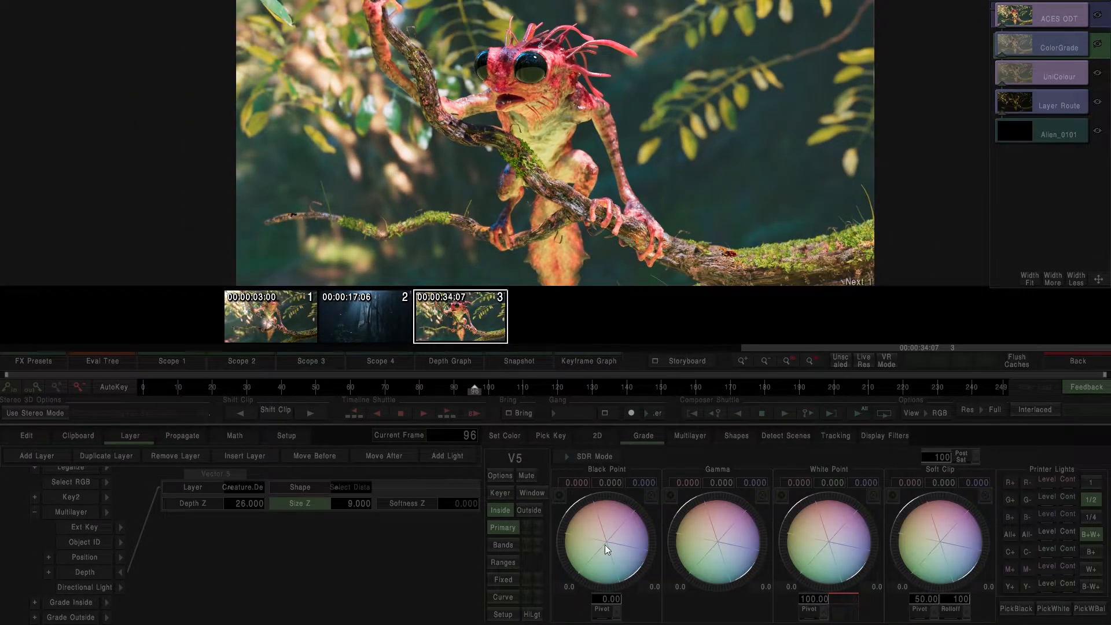
{"action": "left_click_drag", "start_coordinate": [607, 543], "coordinate": [641, 502]}
{"action": "left_click_drag", "start_coordinate": [831, 544], "coordinate": [836, 532]}
{"action": "left_click_drag", "start_coordinate": [608, 542], "coordinate": [600, 546]}
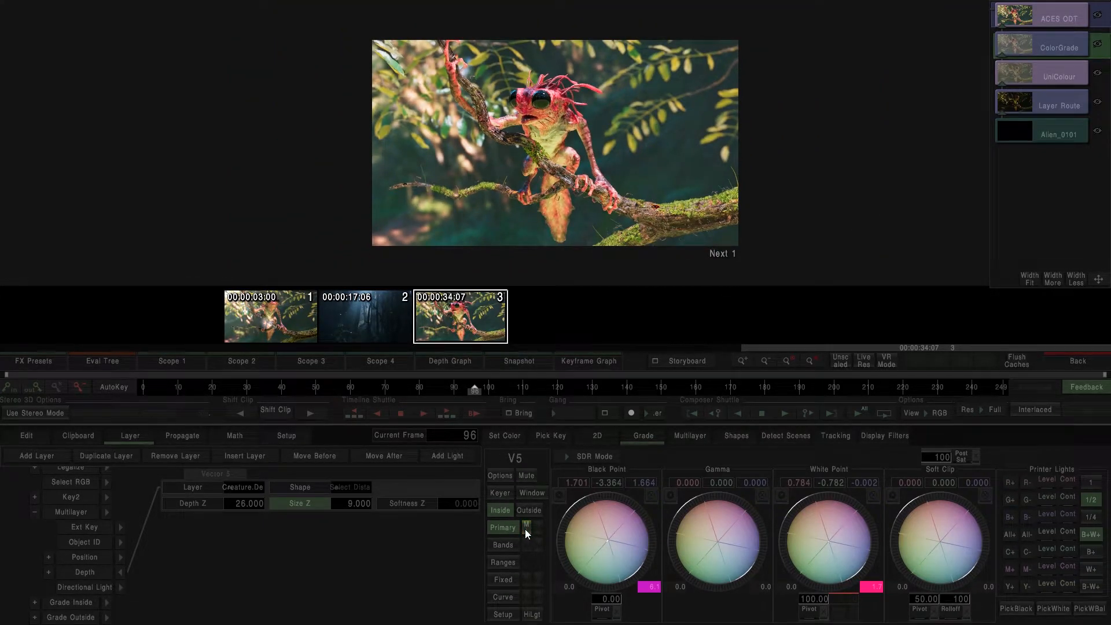
Step: Inspect the graded creature up close from frame 96 through frame 184
{"action": "scroll", "coordinate": [535, 204], "scroll_direction": "up", "scroll_amount": 3}
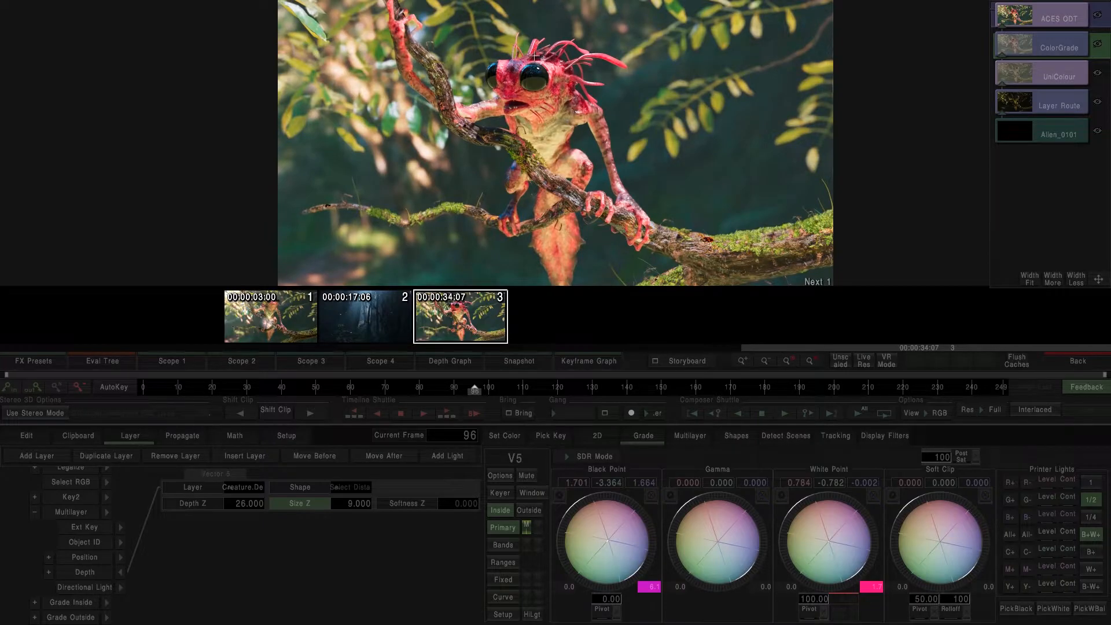
{"action": "left_click_drag", "start_coordinate": [491, 389], "coordinate": [776, 386]}
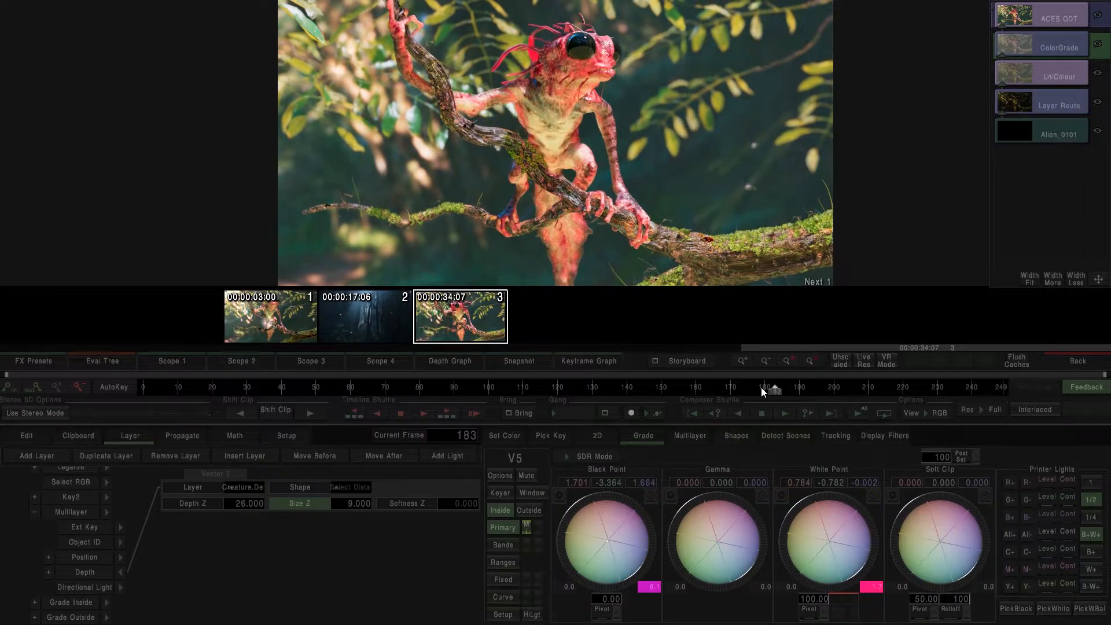
{"action": "scroll", "coordinate": [651, 153], "scroll_direction": "down", "scroll_amount": 3}
{"action": "scroll", "coordinate": [652, 153], "scroll_direction": "up", "scroll_amount": 3}
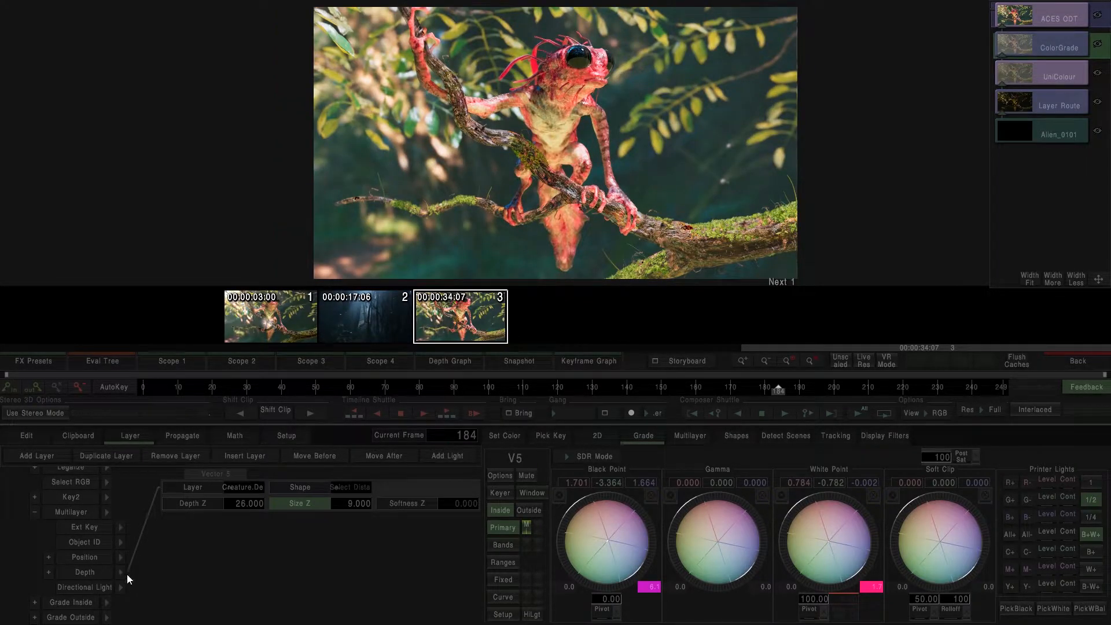
Step: Go back to the fourth vector and set its overall Bands Sat to 85
{"action": "scroll", "coordinate": [87, 478], "scroll_direction": "up", "scroll_amount": 5}
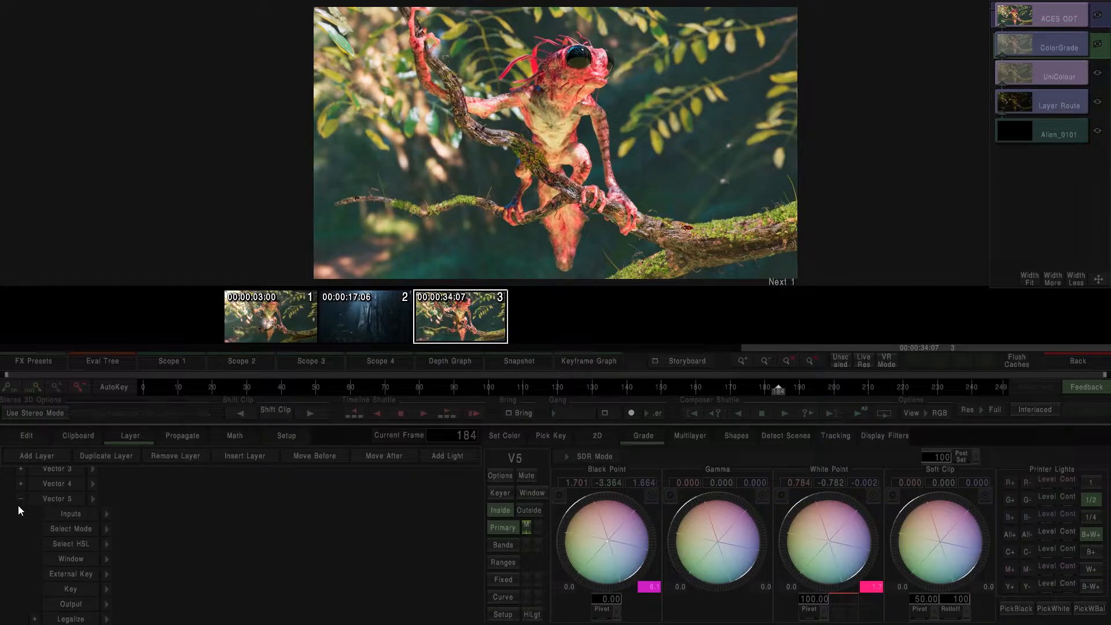
{"action": "left_click", "coordinate": [21, 500]}
{"action": "left_click", "coordinate": [76, 534]}
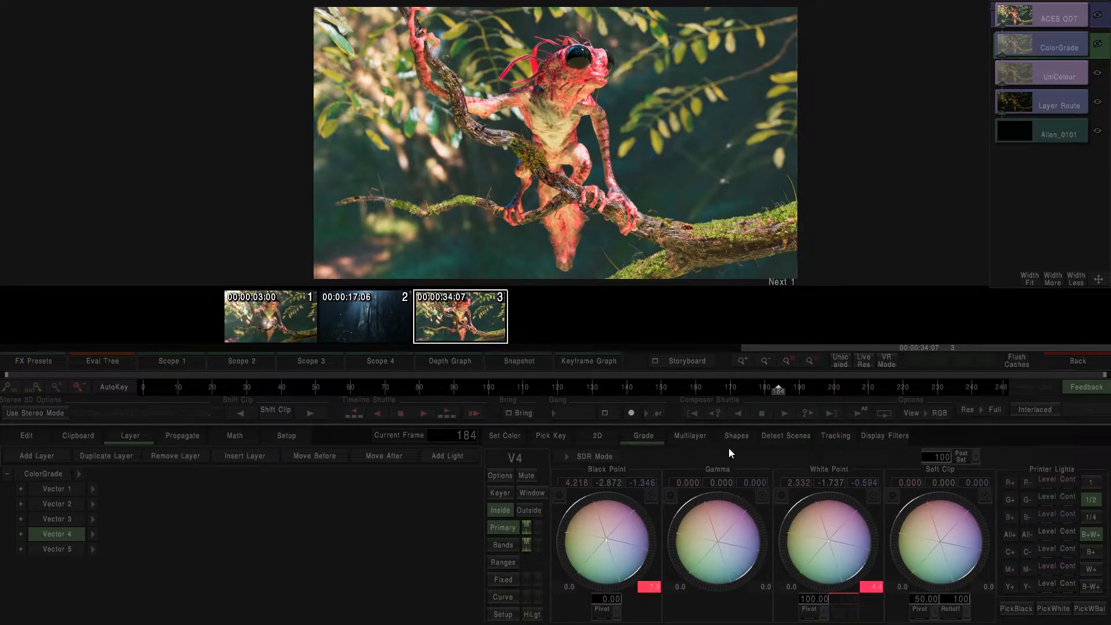
{"action": "left_click", "coordinate": [503, 545]}
{"action": "mouse_move", "coordinate": [630, 600]}
{"action": "left_mouse_down"}
{"action": "mouse_move", "coordinate": [545, 593]}
{"action": "mouse_move", "coordinate": [615, 597]}
{"action": "left_mouse_up"}
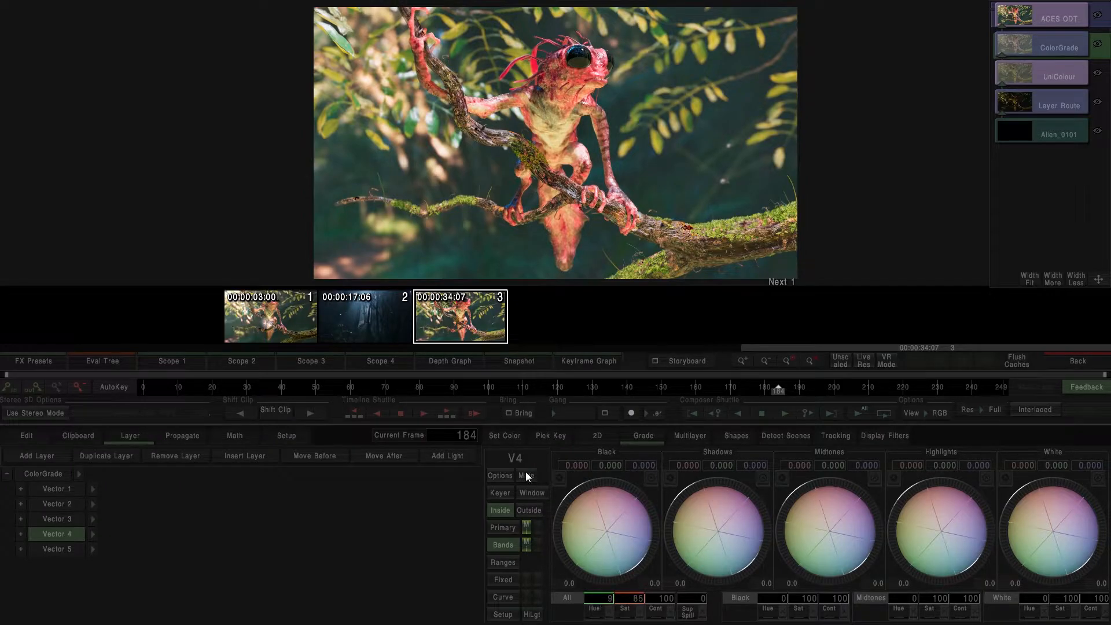
Step: Compare the image with the fourth vector muted and unmuted, and review the grade at frames 135 and 142
{"action": "left_click", "coordinate": [526, 476]}
{"action": "left_click", "coordinate": [527, 476]}
{"action": "scroll", "coordinate": [534, 186], "scroll_direction": "down", "scroll_amount": 2}
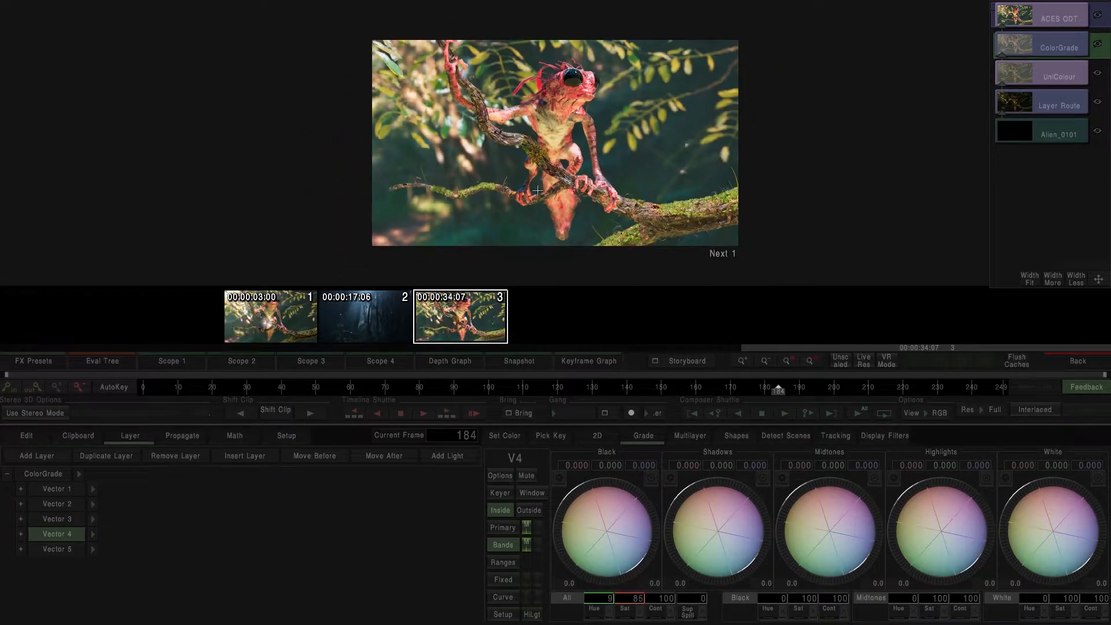
{"action": "left_click", "coordinate": [609, 388]}
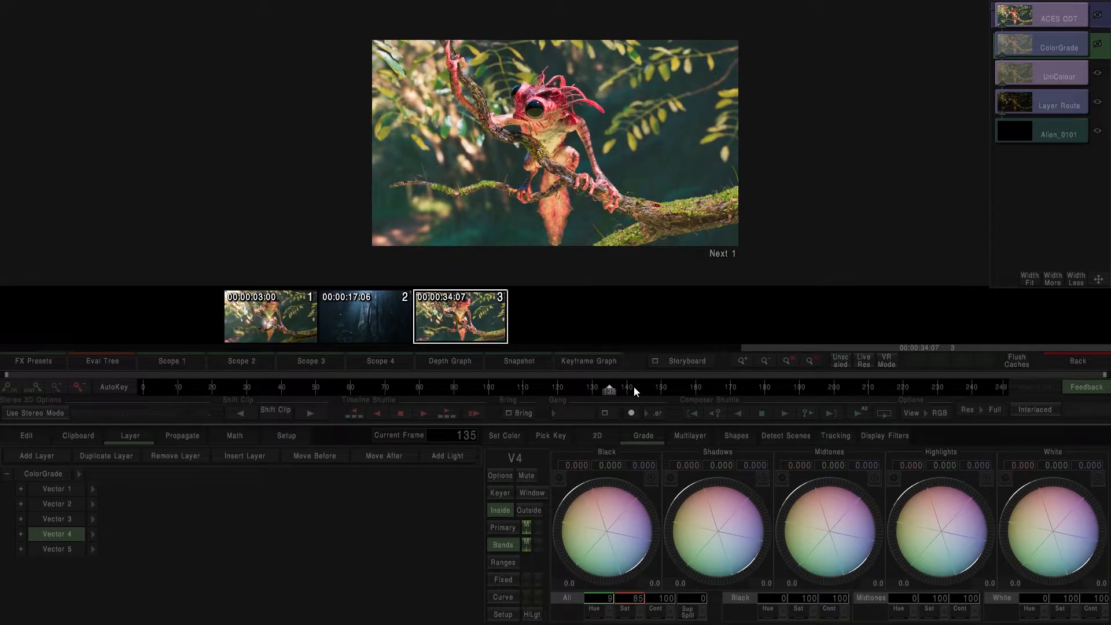
{"action": "left_click", "coordinate": [633, 387]}
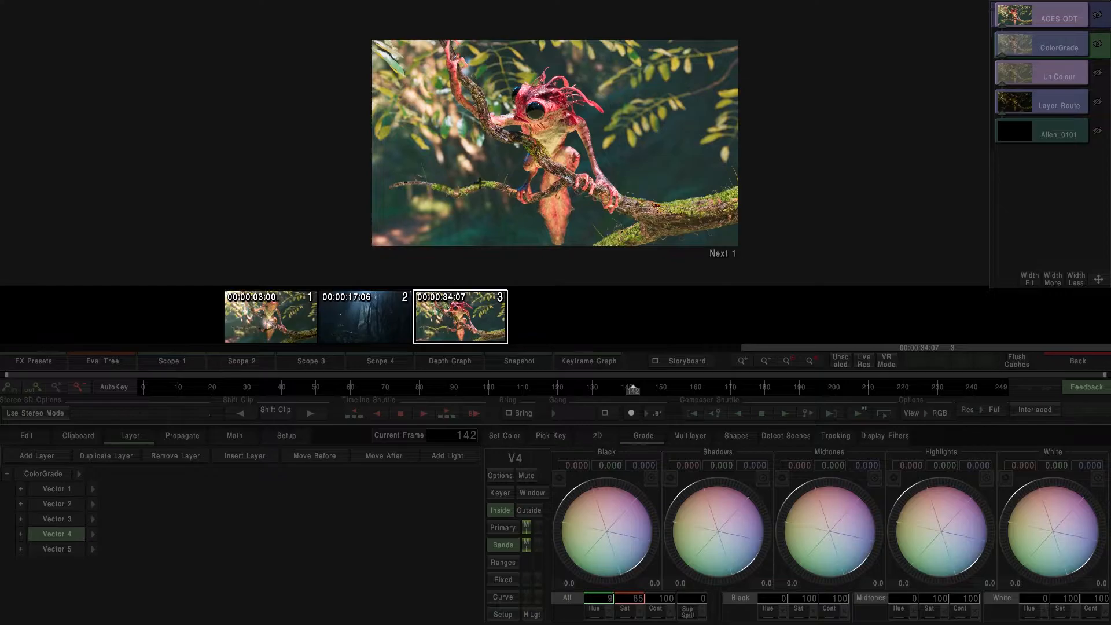
Step: Add a sixth vector and, with Scope 1 displayed, set its primary Gamma to -2.375 and White Point to 1.816
{"action": "left_click", "coordinate": [39, 460]}
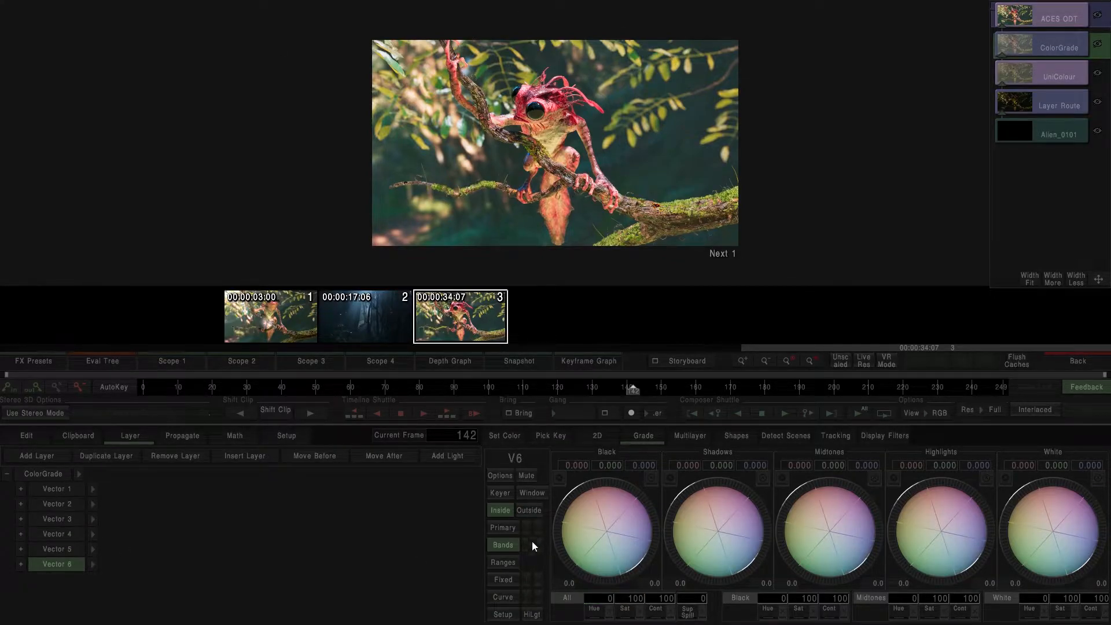
{"action": "left_click", "coordinate": [502, 528]}
{"action": "left_click_drag", "start_coordinate": [693, 545], "coordinate": [722, 533]}
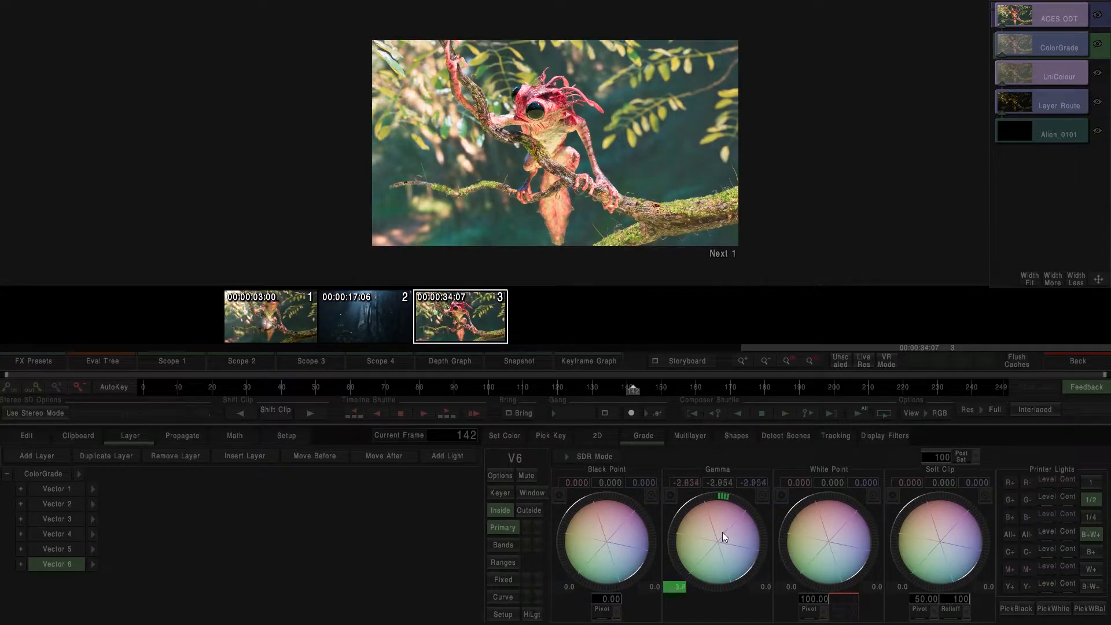
{"action": "left_click", "coordinate": [178, 366]}
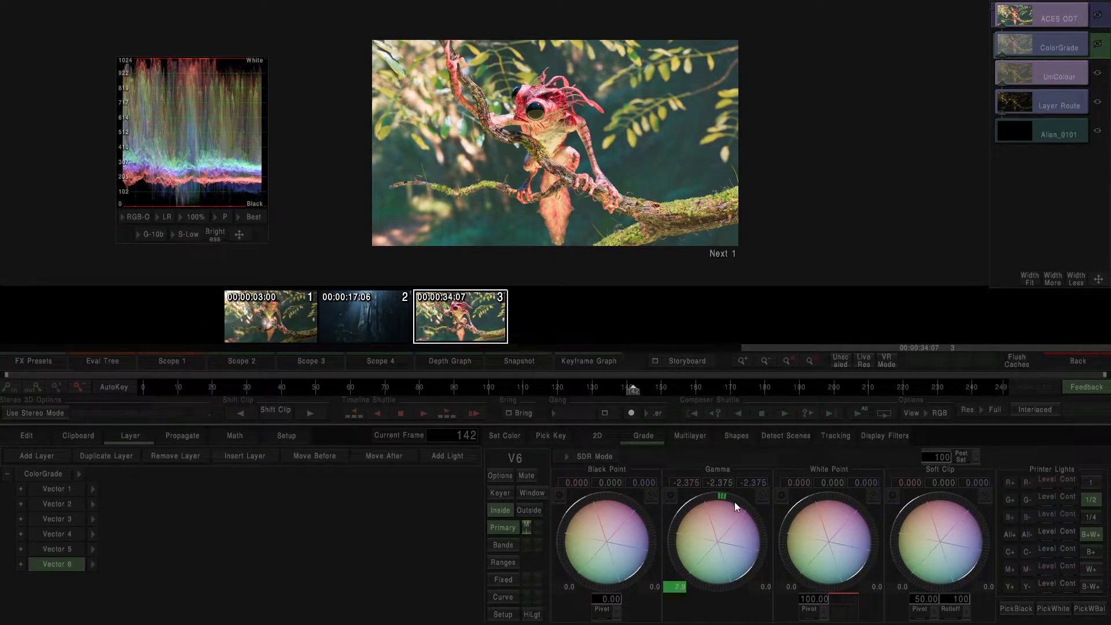
{"action": "left_click_drag", "start_coordinate": [831, 529], "coordinate": [846, 523]}
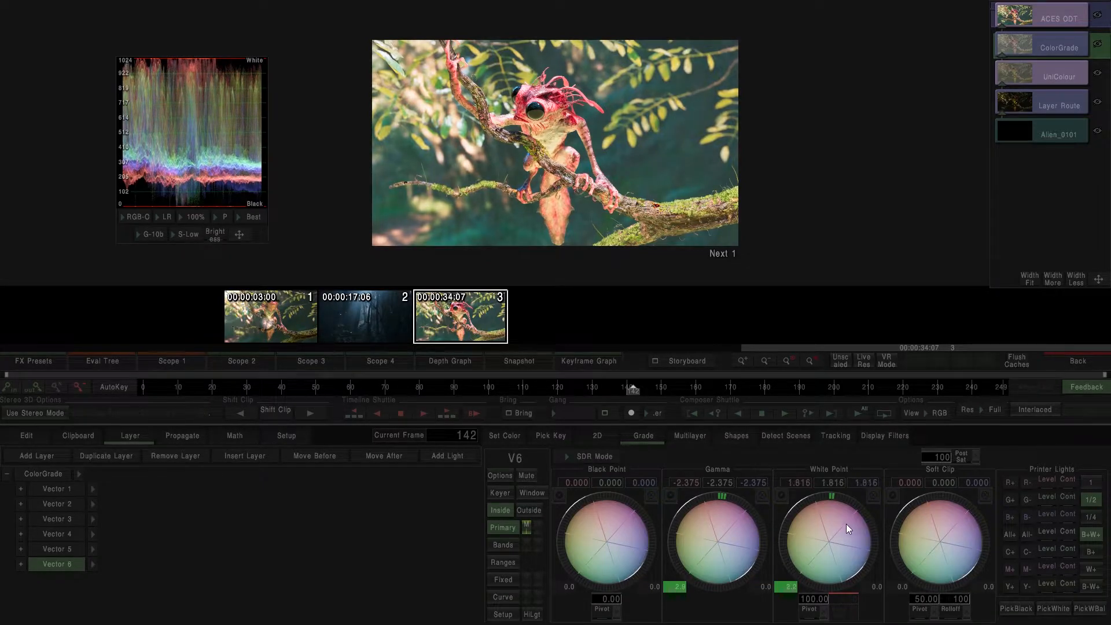
Step: Set the sixth vector's Black Point to -1.606, ease its Gamma brightening back, and examine the creature up close
{"action": "left_click_drag", "start_coordinate": [738, 531], "coordinate": [721, 528]}
{"action": "left_click_drag", "start_coordinate": [603, 526], "coordinate": [593, 525]}
{"action": "left_click_drag", "start_coordinate": [682, 536], "coordinate": [701, 535]}
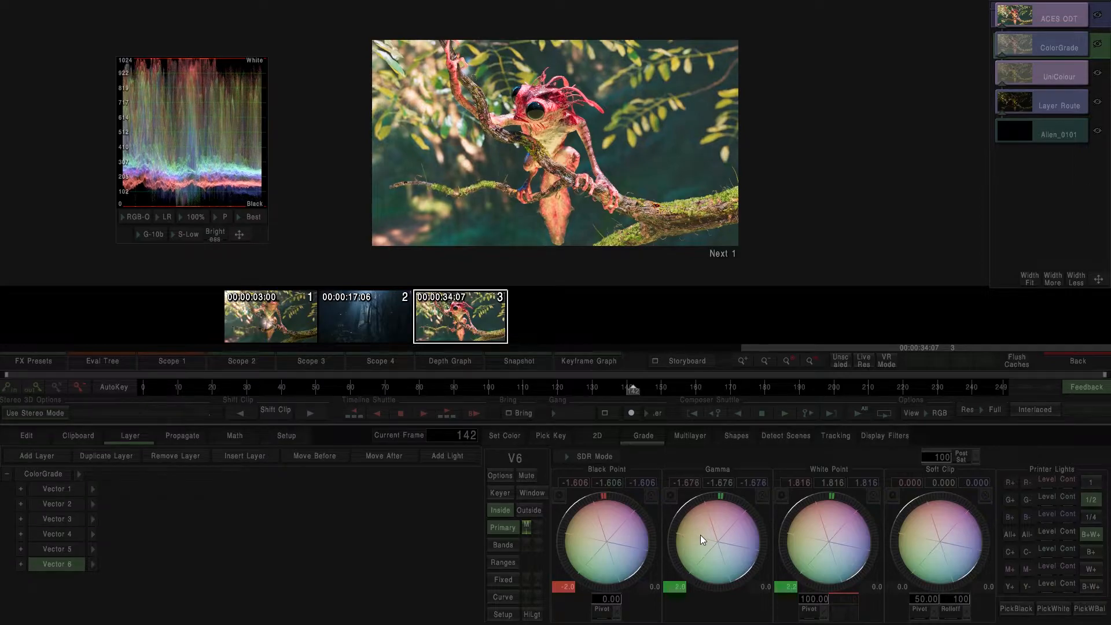
{"action": "scroll", "coordinate": [515, 133], "scroll_direction": "up", "scroll_amount": 4}
{"action": "left_click_drag", "start_coordinate": [547, 96], "coordinate": [568, 145]}
{"action": "scroll", "coordinate": [568, 145], "scroll_direction": "up", "scroll_amount": 1}
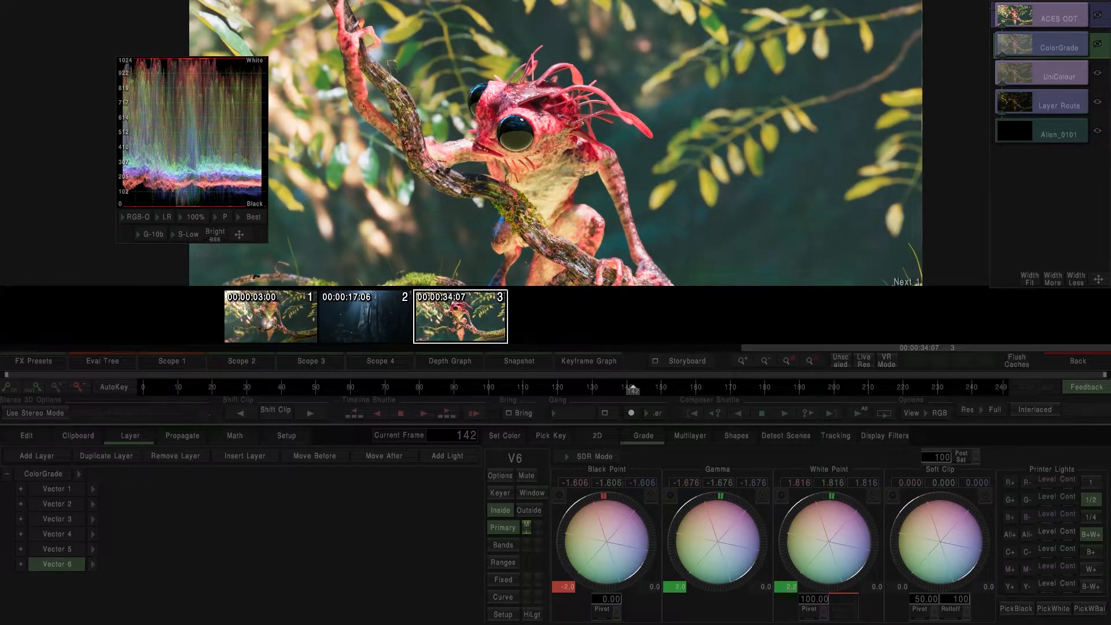
Step: Add a seventh vector and give it a large soft elliptical window just beyond the image's upper-left corner
{"action": "key", "text": "f"}
{"action": "scroll", "coordinate": [583, 177], "scroll_direction": "down", "scroll_amount": 1}
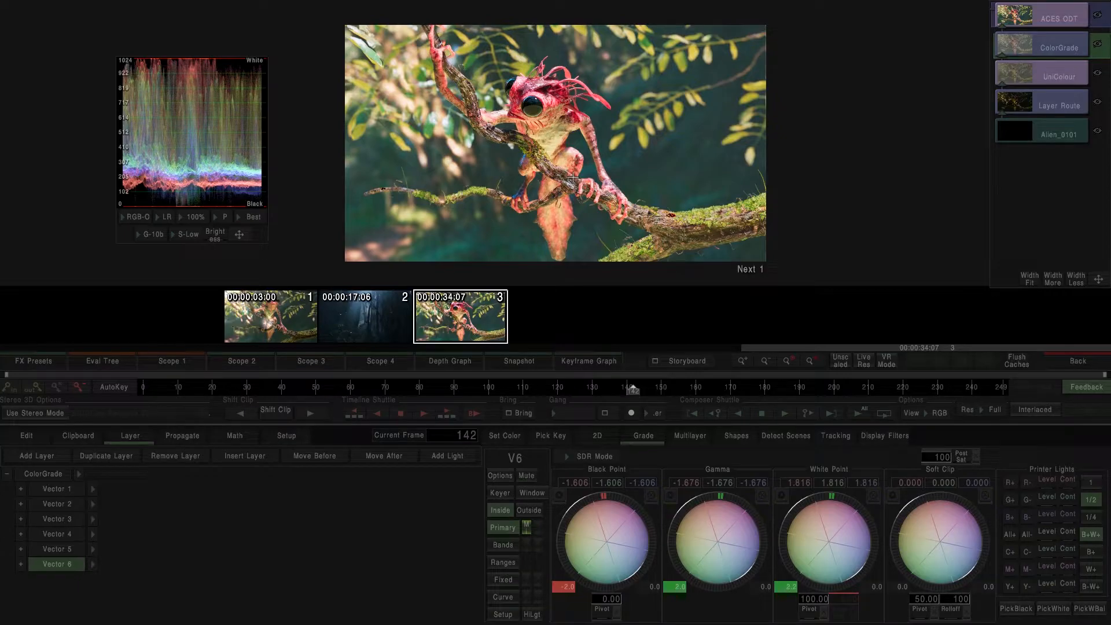
{"action": "scroll", "coordinate": [573, 178], "scroll_direction": "up", "scroll_amount": 5}
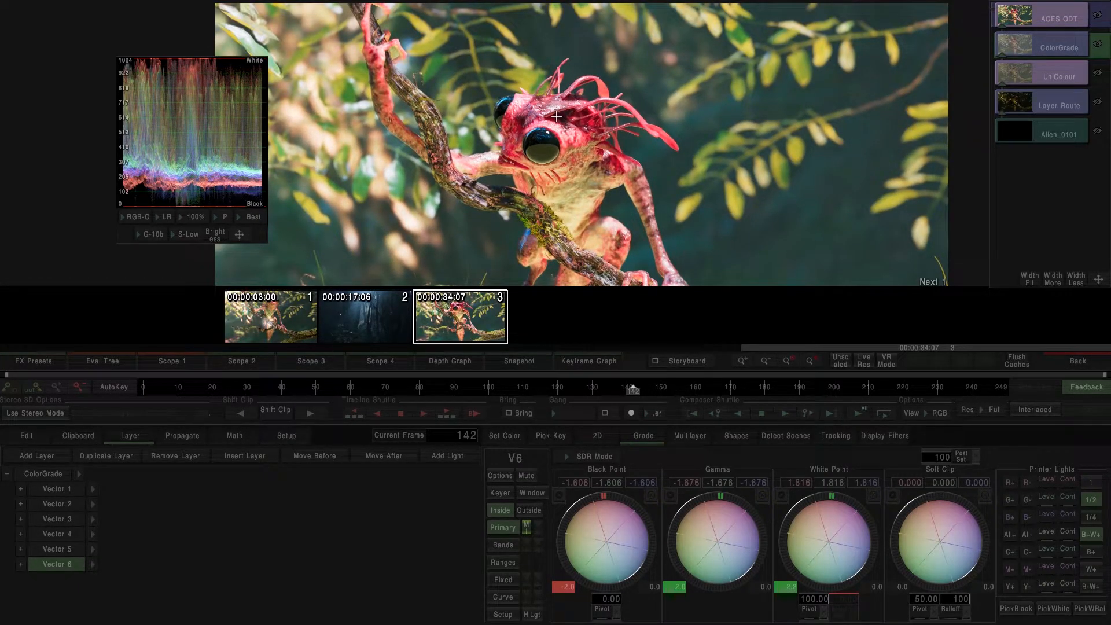
{"action": "scroll", "coordinate": [556, 116], "scroll_direction": "down", "scroll_amount": 5}
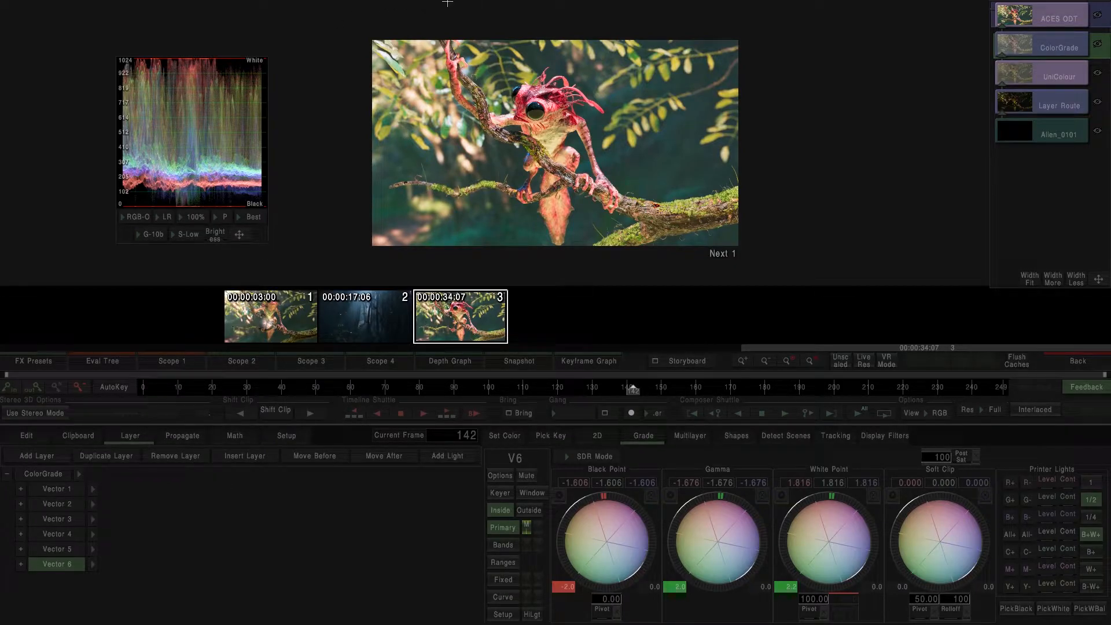
{"action": "left_click", "coordinate": [51, 457]}
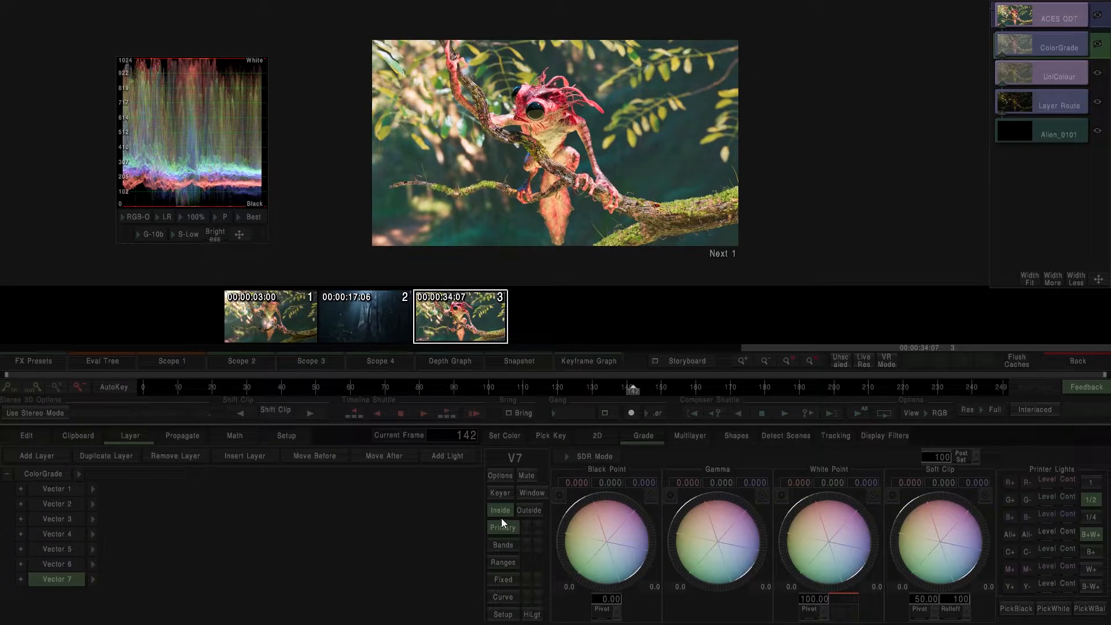
{"action": "left_click", "coordinate": [534, 492]}
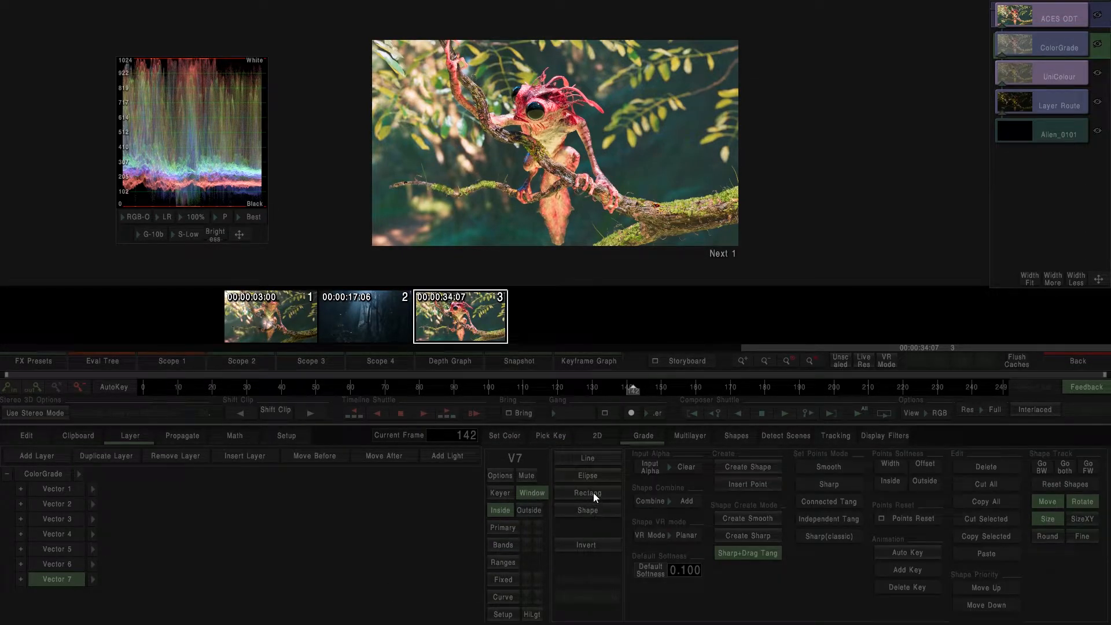
{"action": "left_click", "coordinate": [588, 477]}
{"action": "scroll", "coordinate": [497, 152], "scroll_direction": "down", "scroll_amount": 2}
{"action": "mouse_move", "coordinate": [435, 99]}
{"action": "left_mouse_down"}
{"action": "mouse_move", "coordinate": [409, 89]}
{"action": "mouse_move", "coordinate": [428, 82]}
{"action": "left_mouse_up"}
{"action": "left_click_drag", "start_coordinate": [494, 69], "coordinate": [717, 33]}
{"action": "left_click_drag", "start_coordinate": [551, 105], "coordinate": [616, 70]}
Step: Set the seventh vector's primary Black Point to 6.356 and Gamma to -9.779 to brighten the windowed area
{"action": "left_click", "coordinate": [499, 530]}
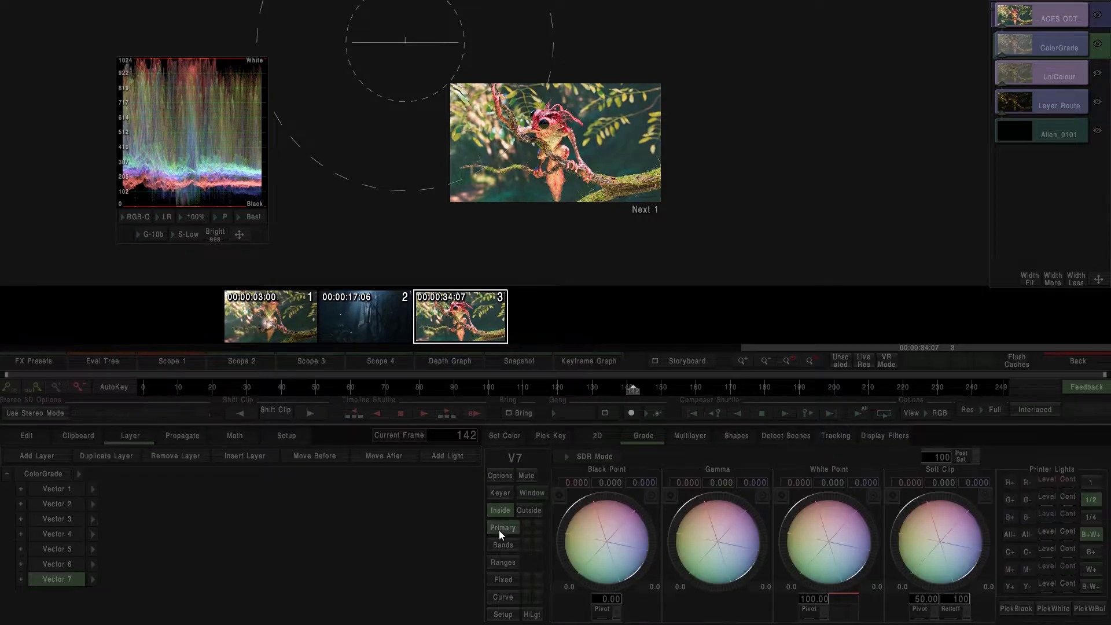
{"action": "scroll", "coordinate": [484, 203], "scroll_direction": "up", "scroll_amount": 4}
{"action": "scroll", "coordinate": [484, 203], "scroll_direction": "down", "scroll_amount": 1}
{"action": "left_click_drag", "start_coordinate": [484, 197], "coordinate": [540, 217]}
{"action": "left_click_drag", "start_coordinate": [718, 497], "coordinate": [748, 498]}
{"action": "left_click_drag", "start_coordinate": [647, 518], "coordinate": [657, 512]}
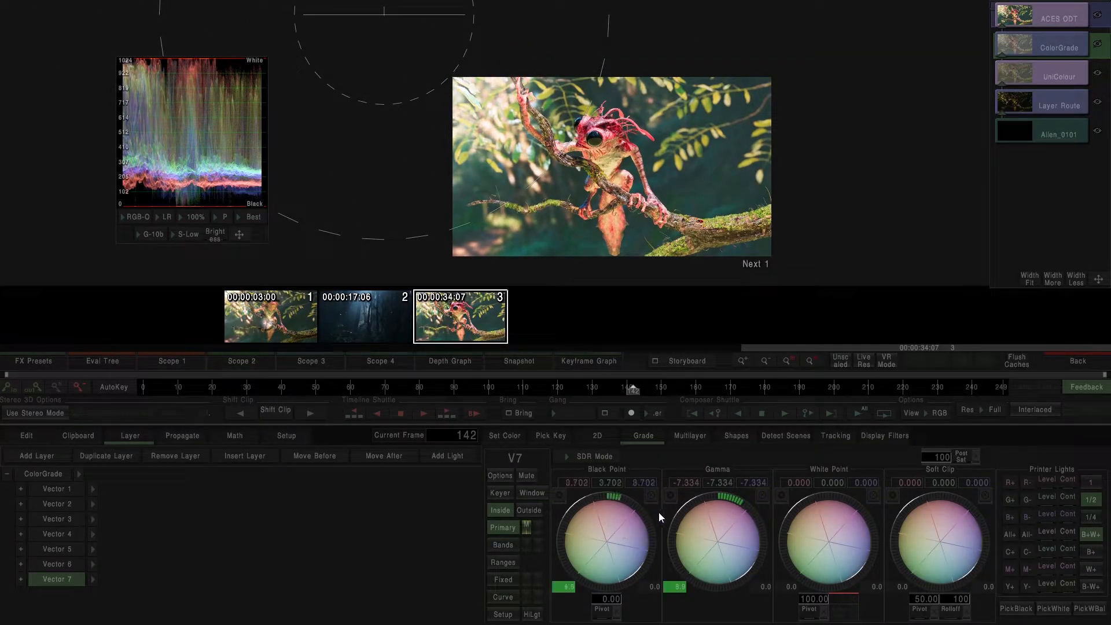
{"action": "left_click_drag", "start_coordinate": [729, 529], "coordinate": [742, 524]}
Step: Move the seventh vector's elliptical window closer to the image's upper-left corner and review the light falloff
{"action": "left_click_drag", "start_coordinate": [455, 116], "coordinate": [468, 121]}
{"action": "key", "text": "Home"}
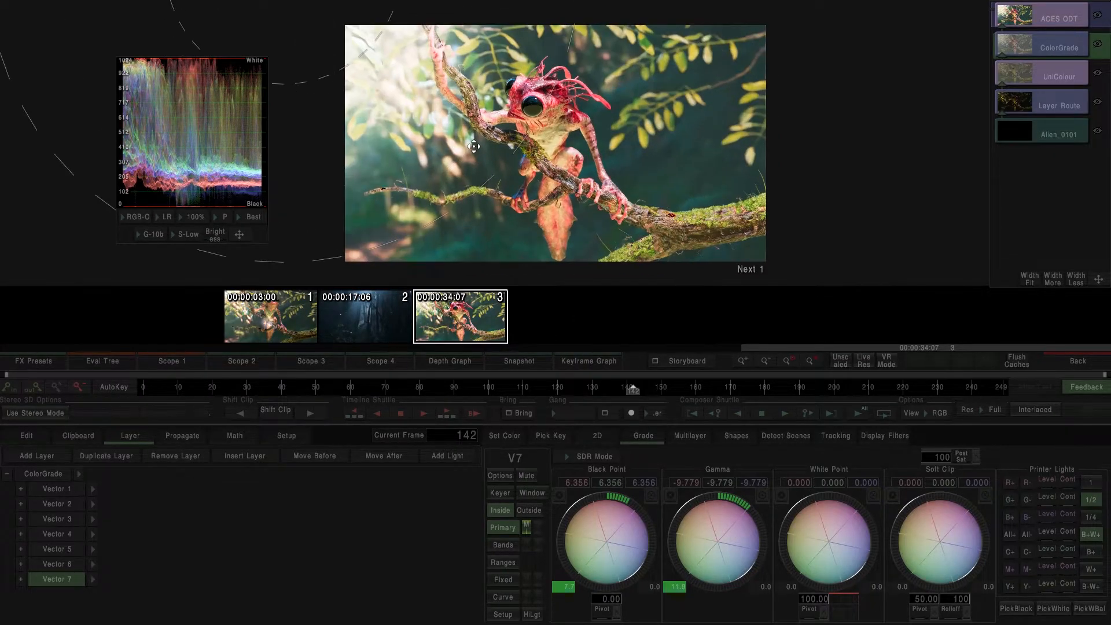
{"action": "key", "text": "Home"}
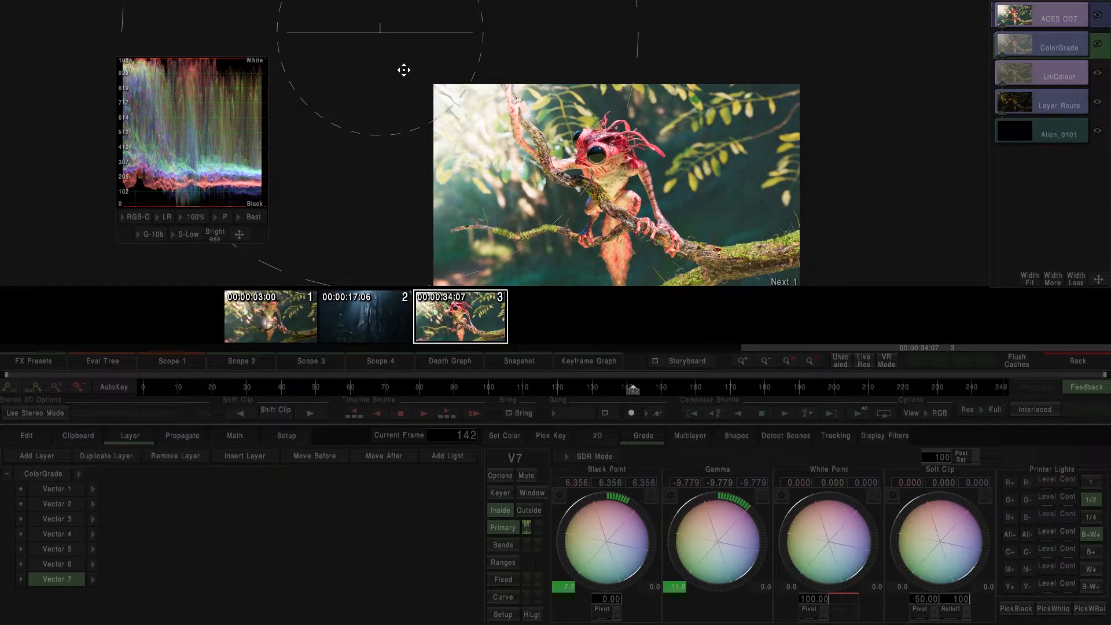
{"action": "key", "text": "f"}
{"action": "scroll", "coordinate": [631, 254], "scroll_direction": "up", "scroll_amount": 1}
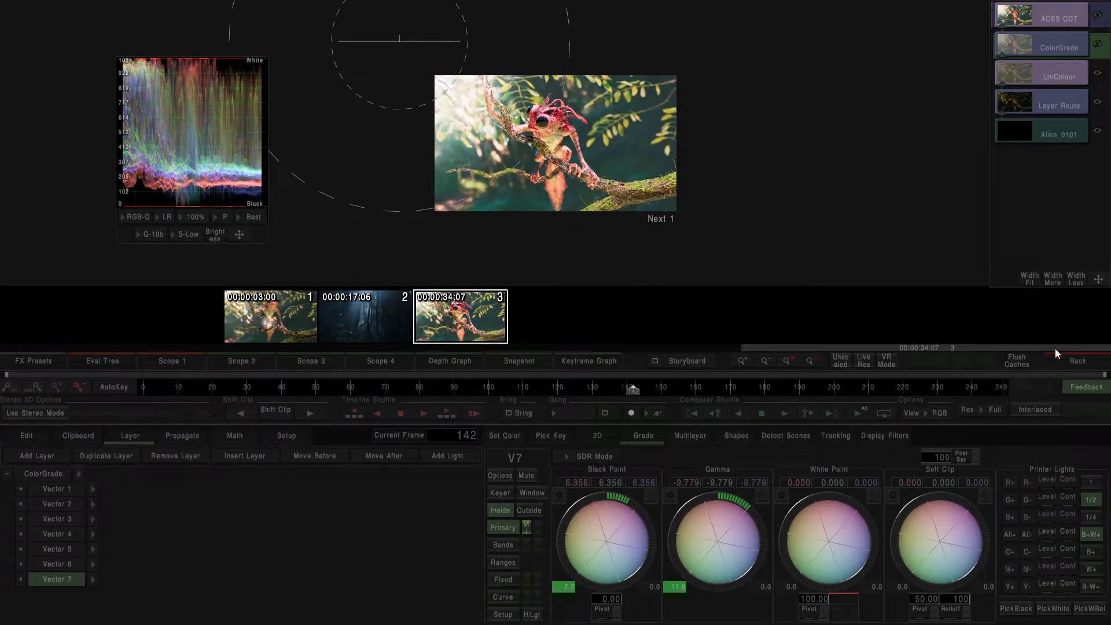
Step: Return to the timeline, add a FlareFx effect on top of the ACES ODT stack, and open it for editing
{"action": "left_click", "coordinate": [1071, 366]}
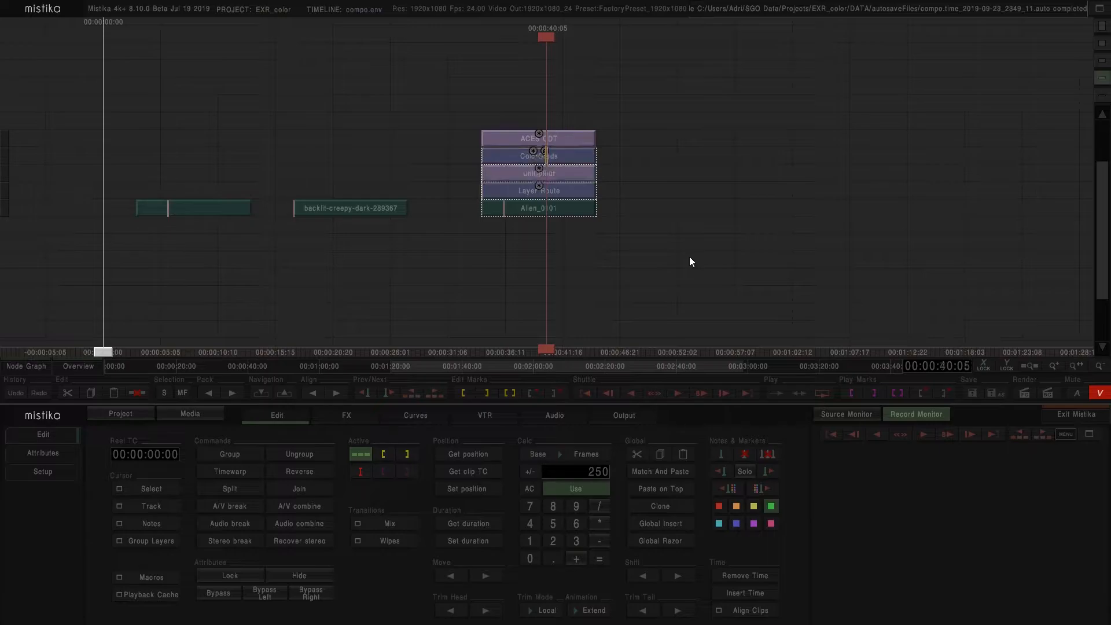
{"action": "left_click", "coordinate": [346, 416]}
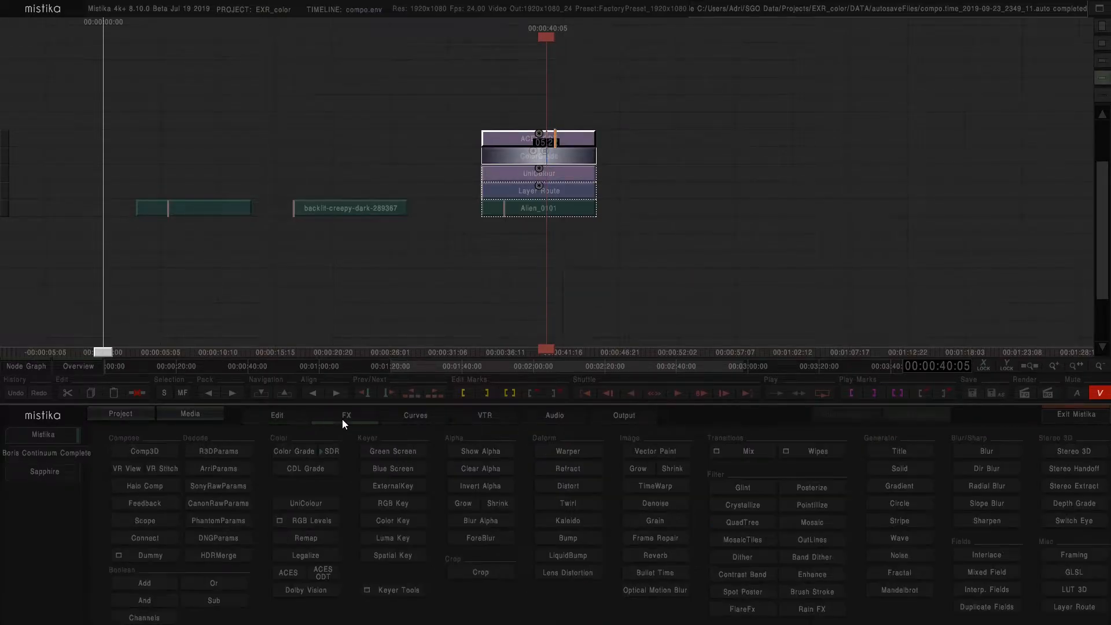
{"action": "left_click", "coordinate": [745, 605]}
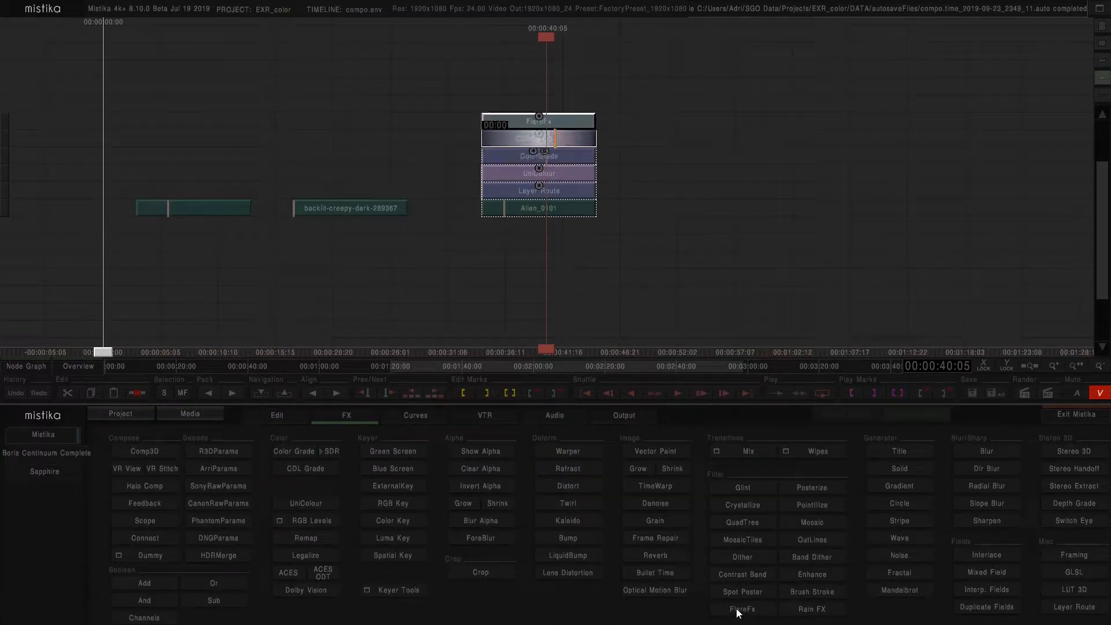
{"action": "double_click", "coordinate": [561, 120]}
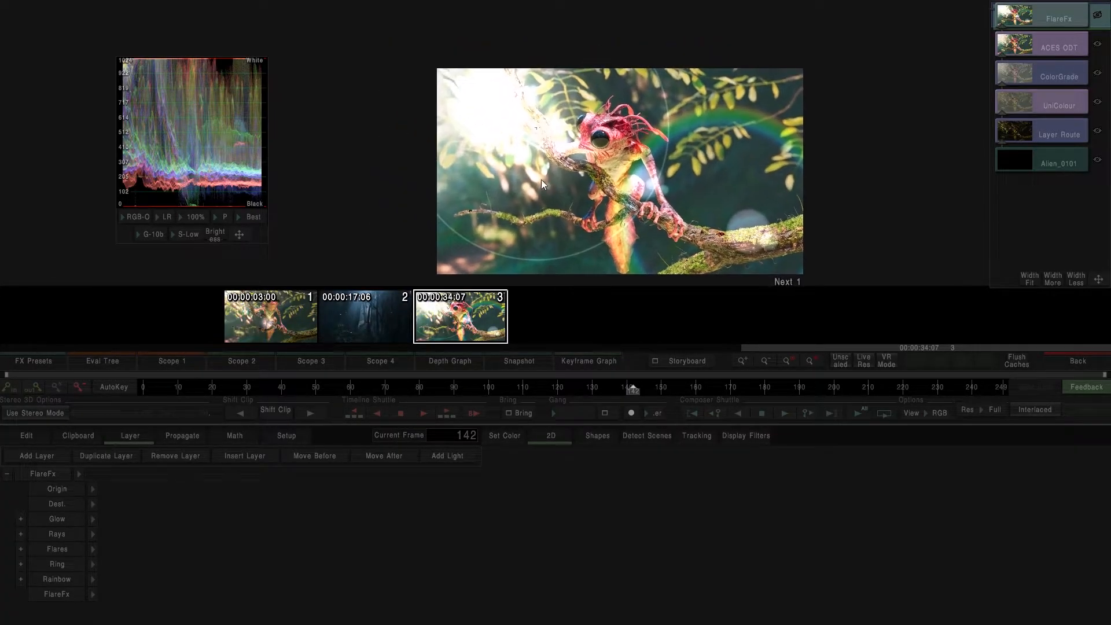
Step: Place the flare's Origin in the image's upper-left corner and its Dest. point near the lower edge, right of centre
{"action": "left_click_drag", "start_coordinate": [538, 135], "coordinate": [446, 78]}
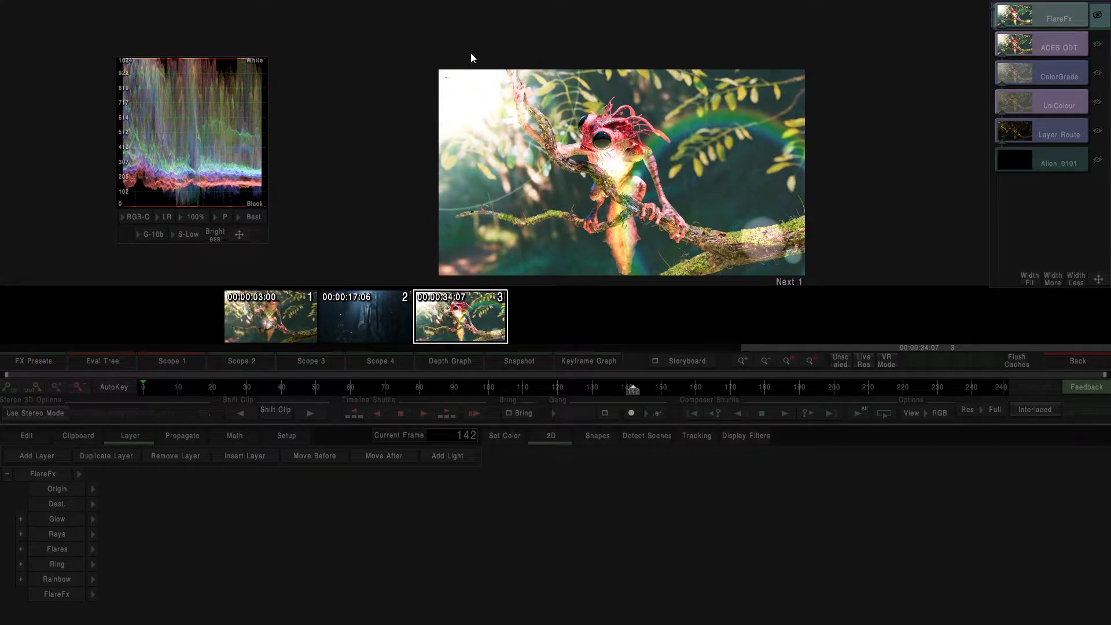
{"action": "left_click", "coordinate": [72, 505]}
{"action": "left_click_drag", "start_coordinate": [718, 215], "coordinate": [693, 273]}
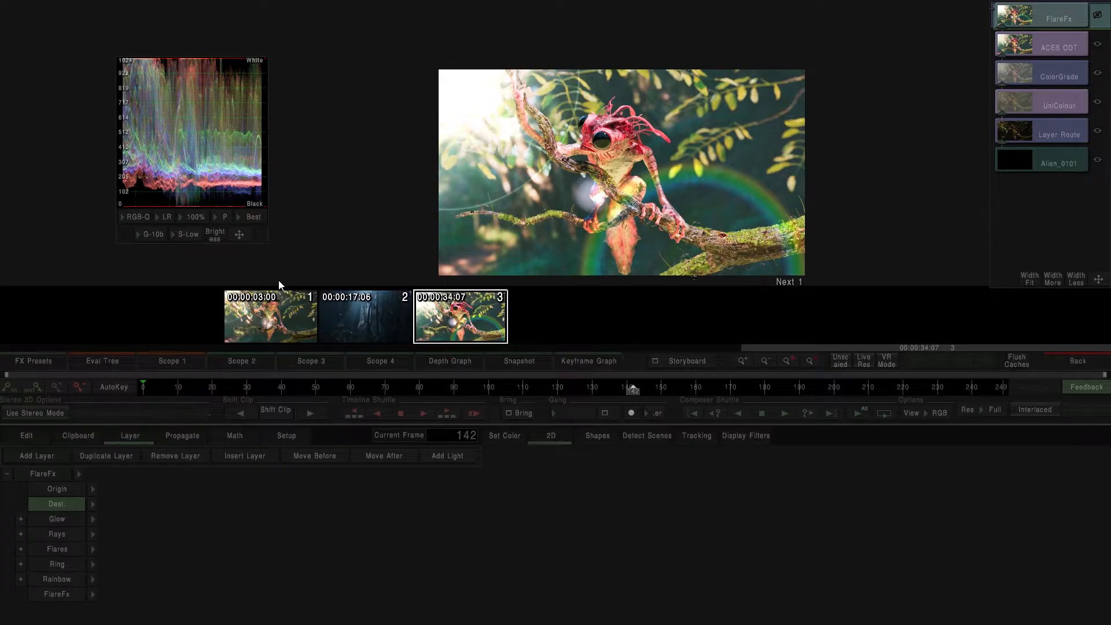
Step: Deactivate the flare's Glow and Rays components by setting Glow Active and Rays Active to No
{"action": "left_click", "coordinate": [84, 519]}
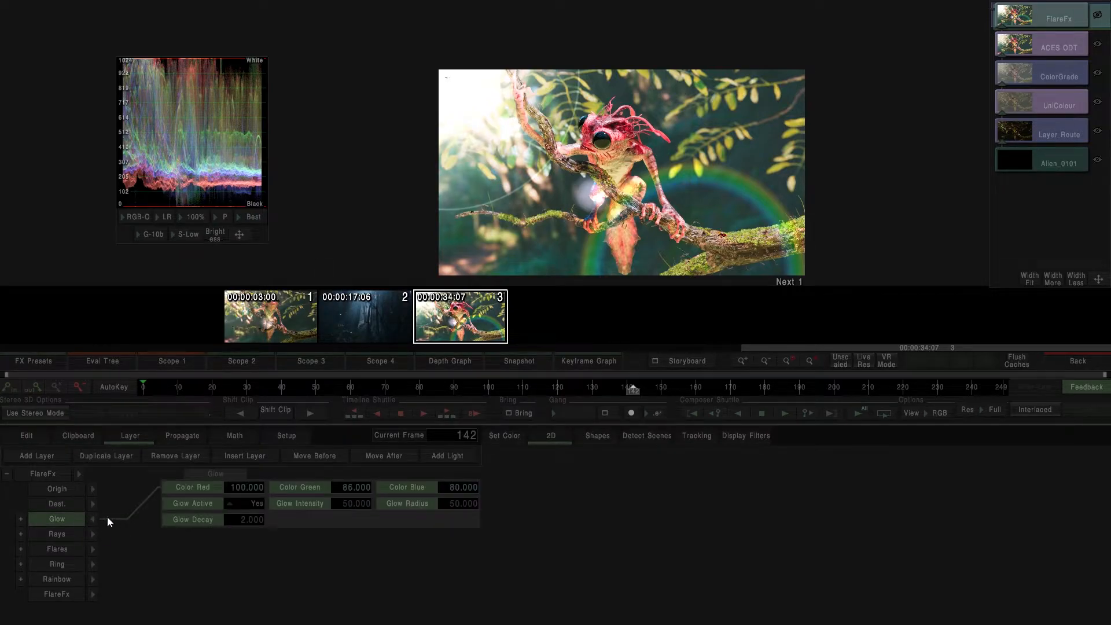
{"action": "left_click", "coordinate": [245, 503]}
{"action": "left_click", "coordinate": [238, 471]}
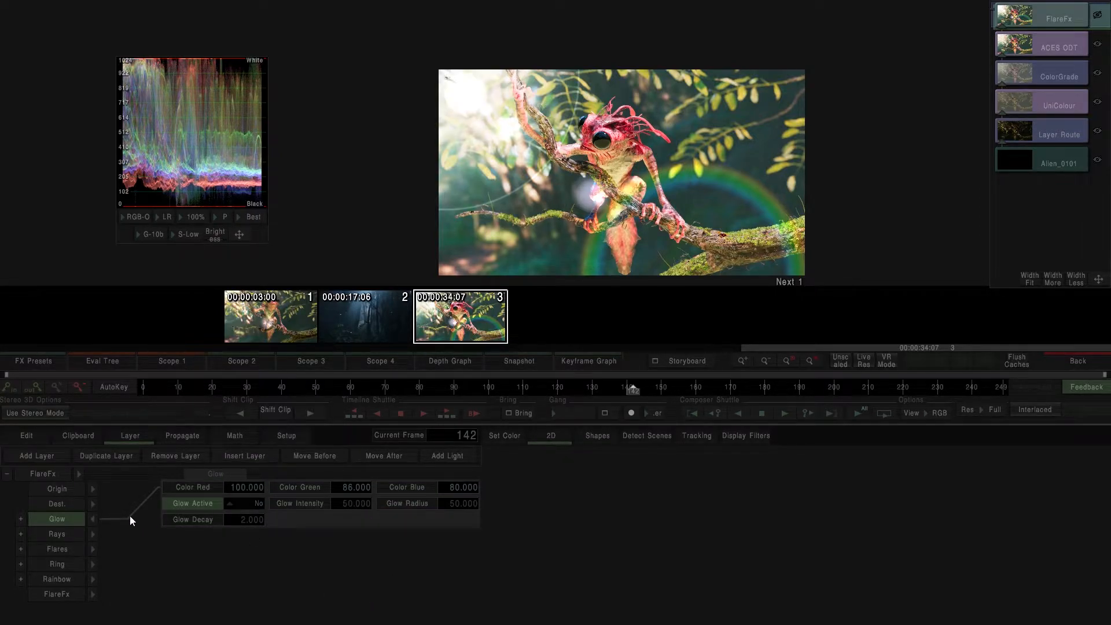
{"action": "left_click", "coordinate": [95, 518]}
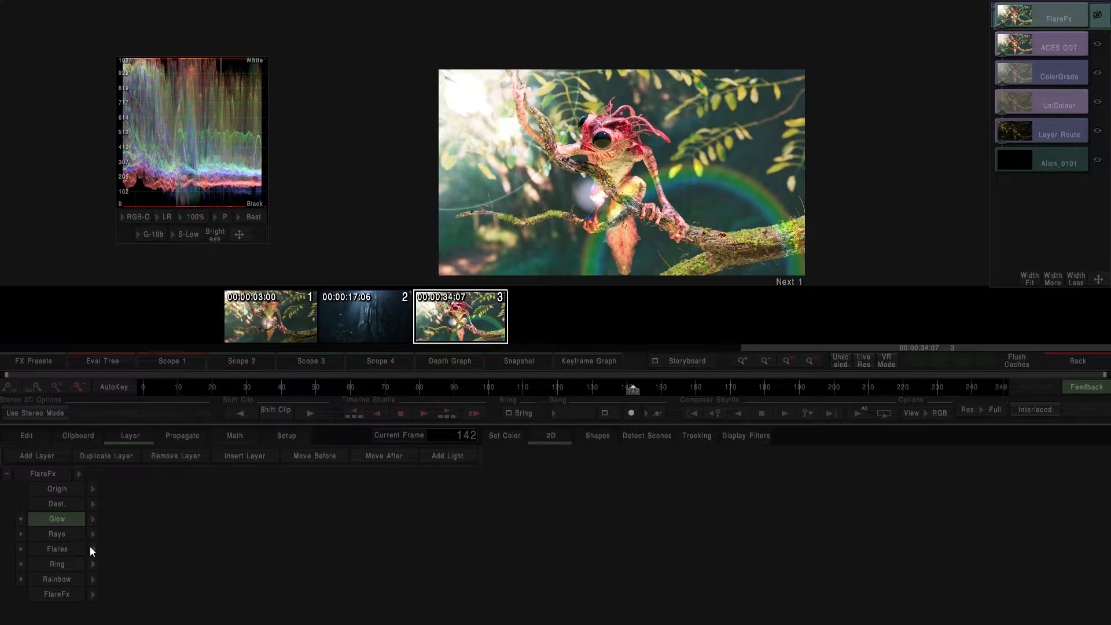
{"action": "left_click", "coordinate": [93, 535]}
{"action": "left_click", "coordinate": [232, 506]}
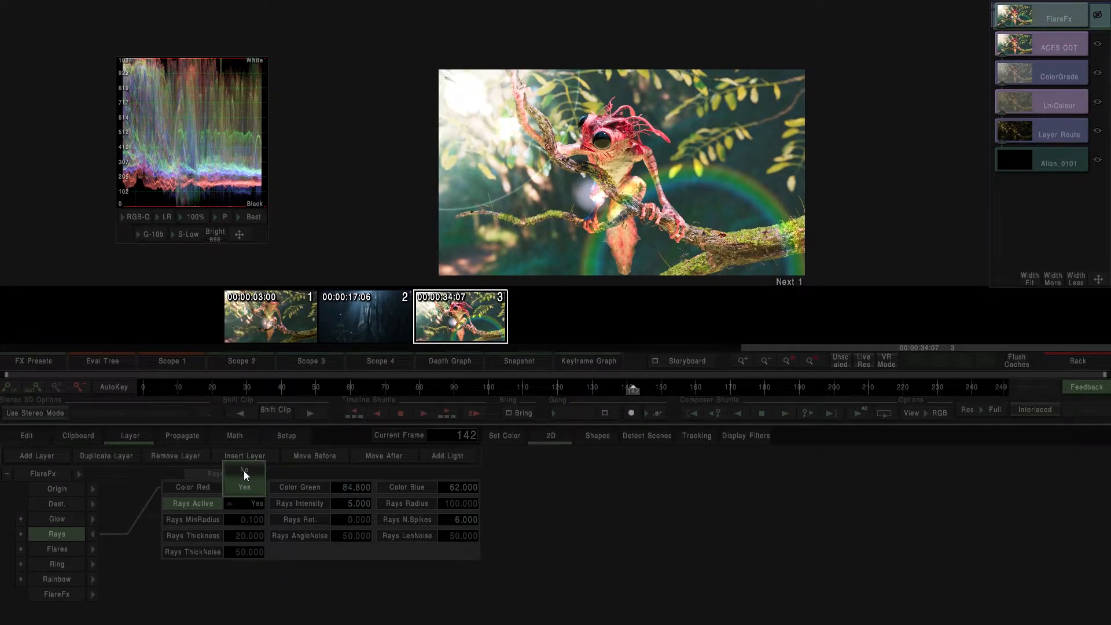
Step: In the Flares component, set First Active to No, Flares Radius to 23, and Flares Intensity to 22
{"action": "left_click", "coordinate": [92, 550]}
{"action": "key", "text": "f"}
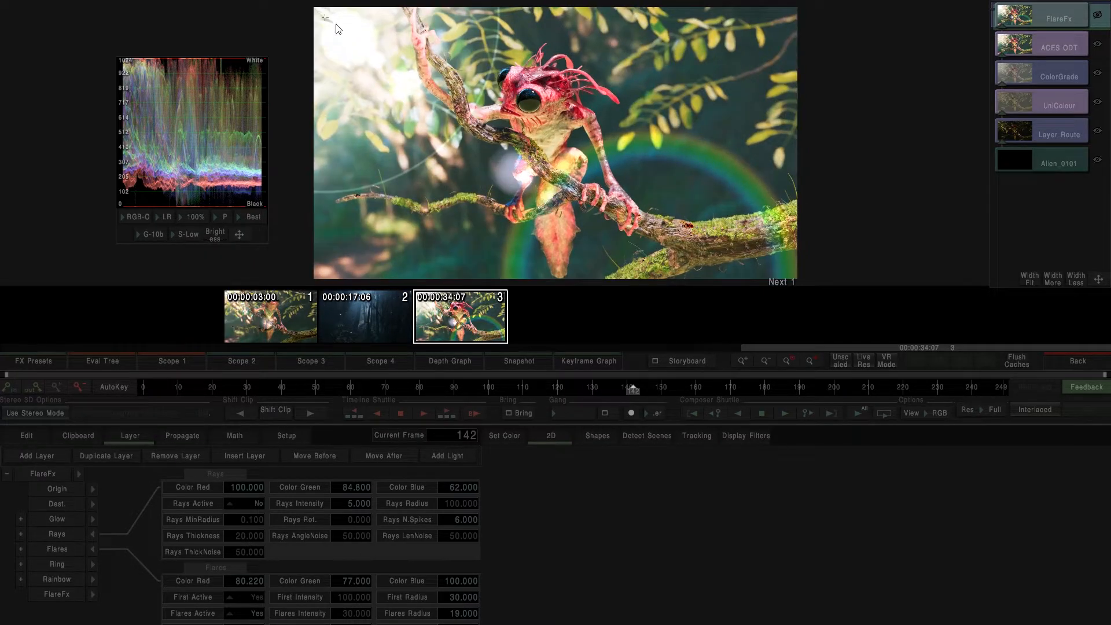
{"action": "scroll", "coordinate": [408, 198], "scroll_direction": "down", "scroll_amount": 2}
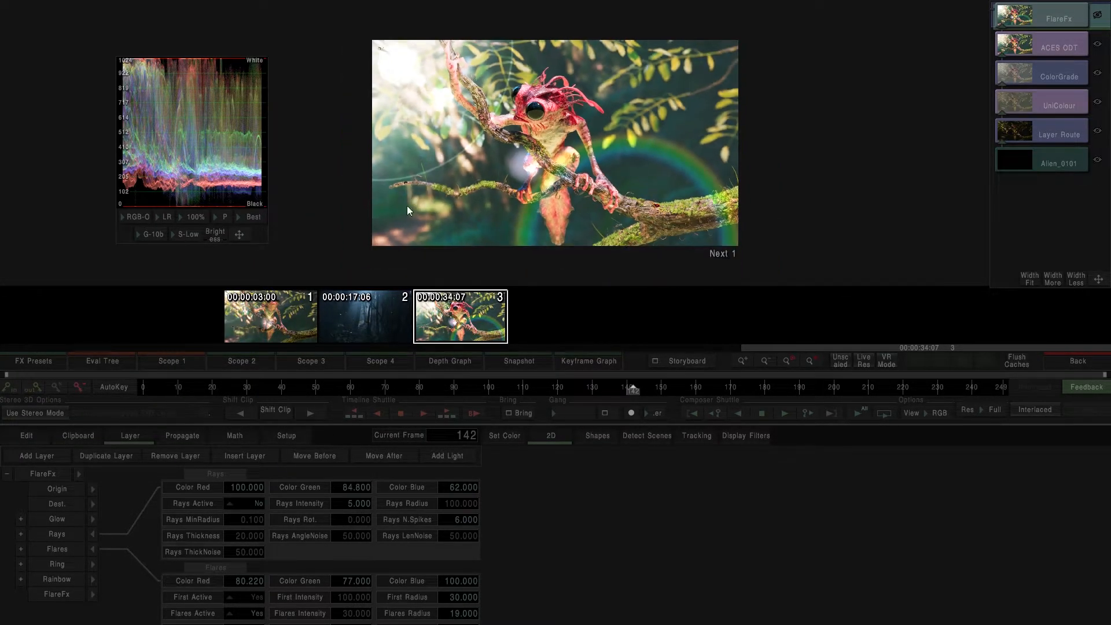
{"action": "scroll", "coordinate": [361, 521], "scroll_direction": "down", "scroll_amount": 3}
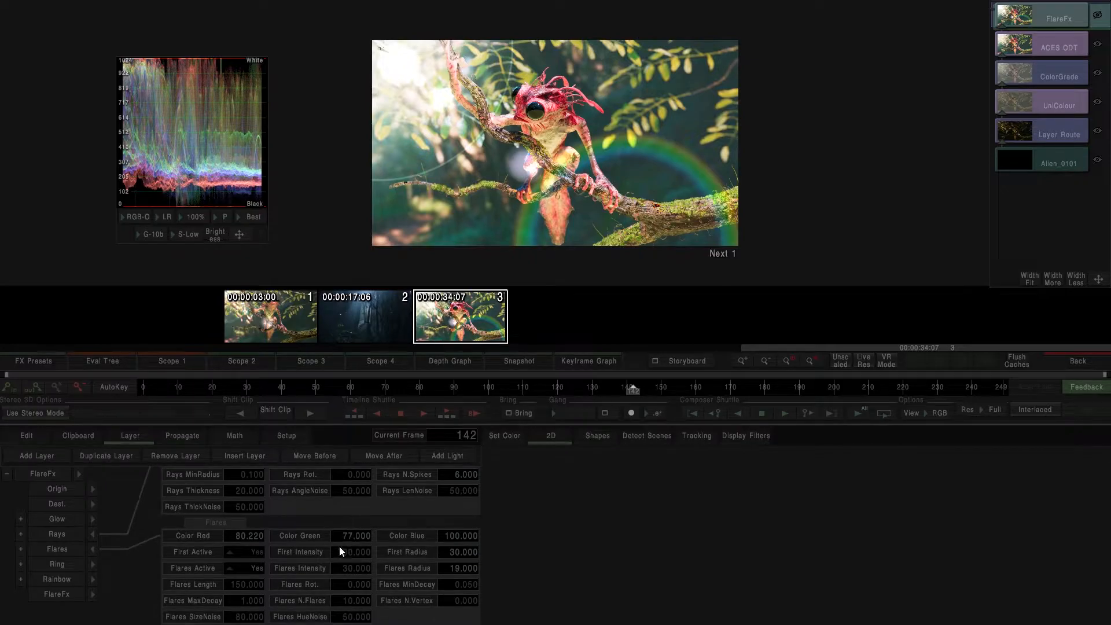
{"action": "left_click", "coordinate": [242, 554]}
{"action": "left_click", "coordinate": [245, 520]}
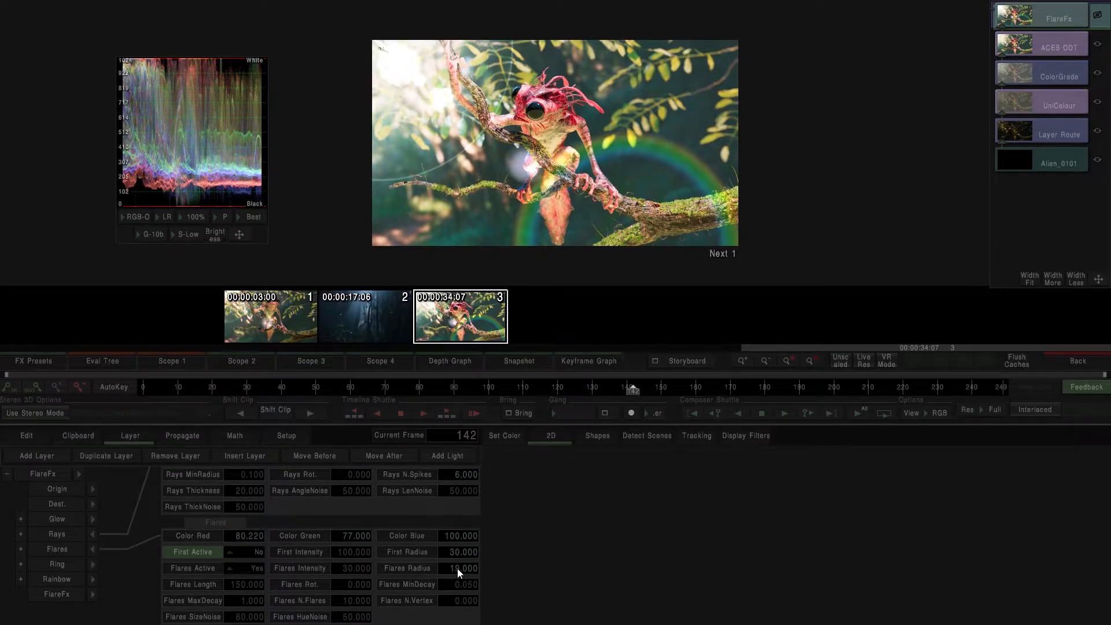
{"action": "left_click_drag", "start_coordinate": [452, 568], "coordinate": [487, 567]}
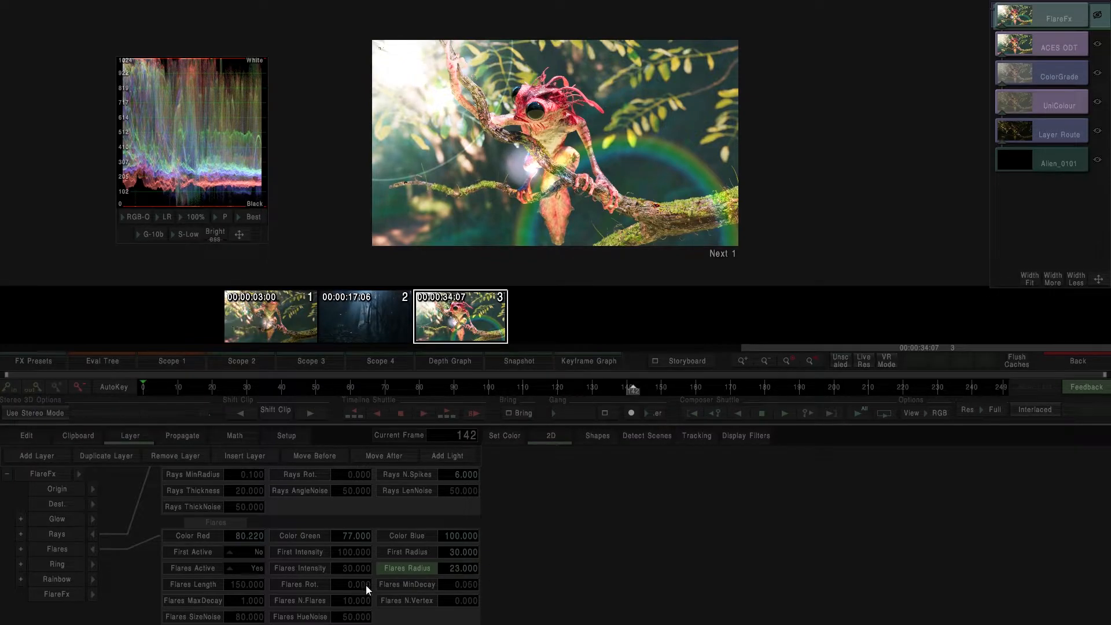
{"action": "left_click_drag", "start_coordinate": [349, 573], "coordinate": [300, 573]}
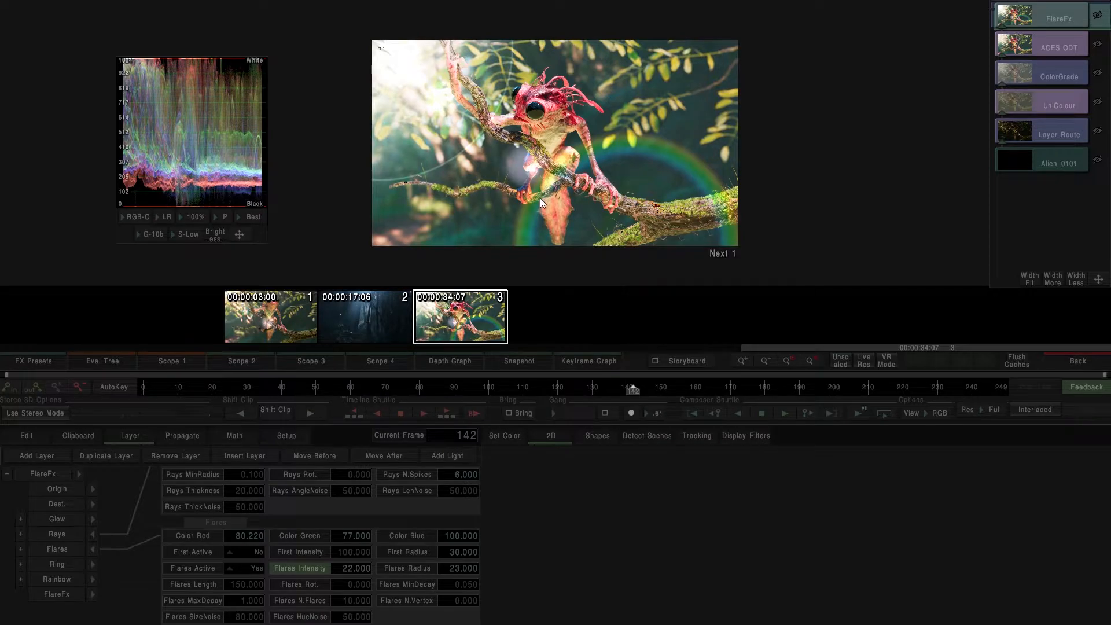
Step: Close the Flares settings and deactivate the flare's Rainbow component
{"action": "left_click_drag", "start_coordinate": [540, 198], "coordinate": [552, 132]}
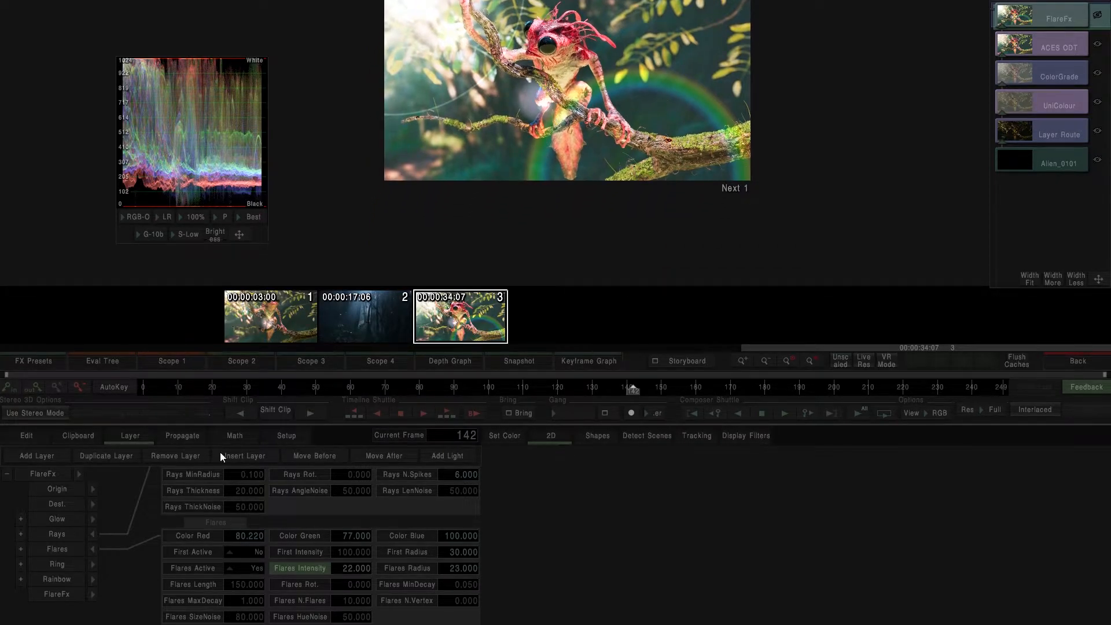
{"action": "left_click", "coordinate": [94, 549]}
{"action": "left_click", "coordinate": [93, 580]}
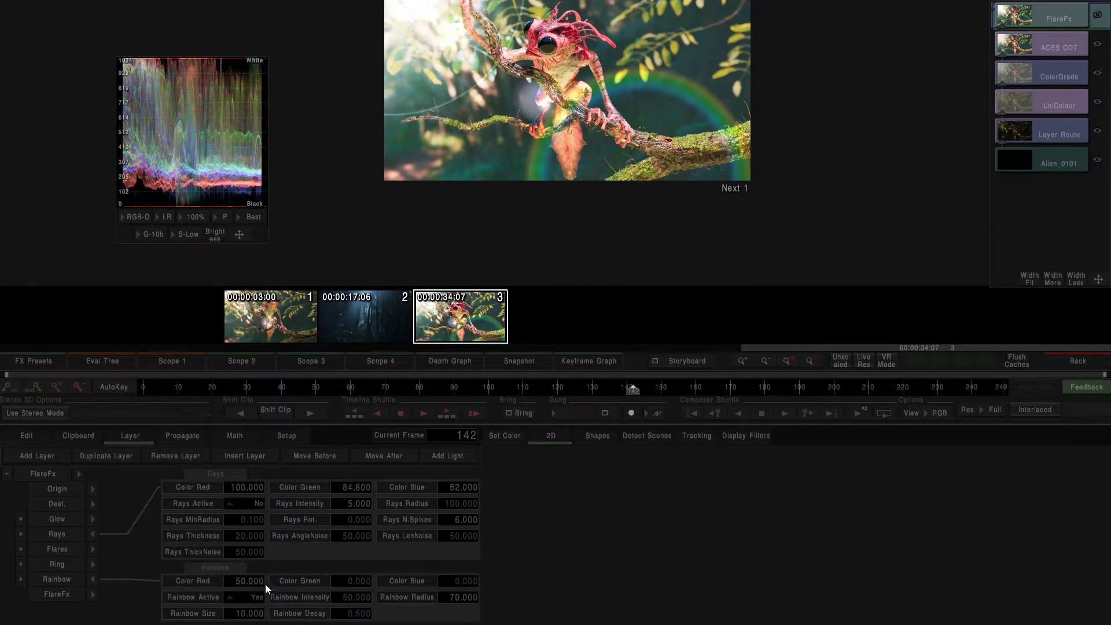
{"action": "left_click", "coordinate": [242, 597]}
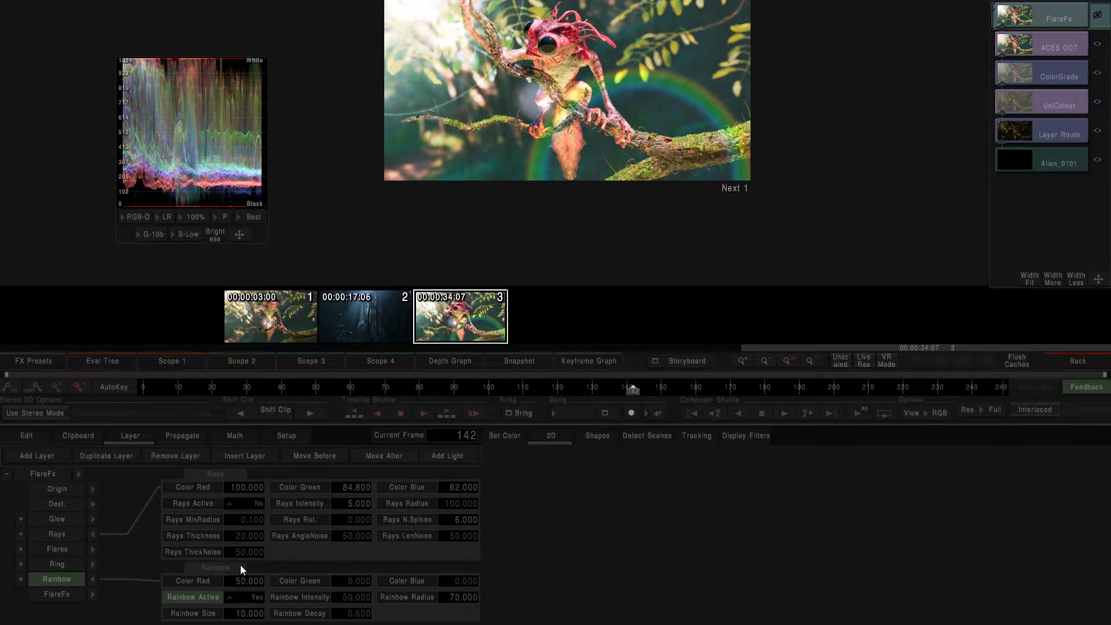
{"action": "key", "text": "ctrl+z"}
{"action": "left_click_drag", "start_coordinate": [505, 112], "coordinate": [509, 175]}
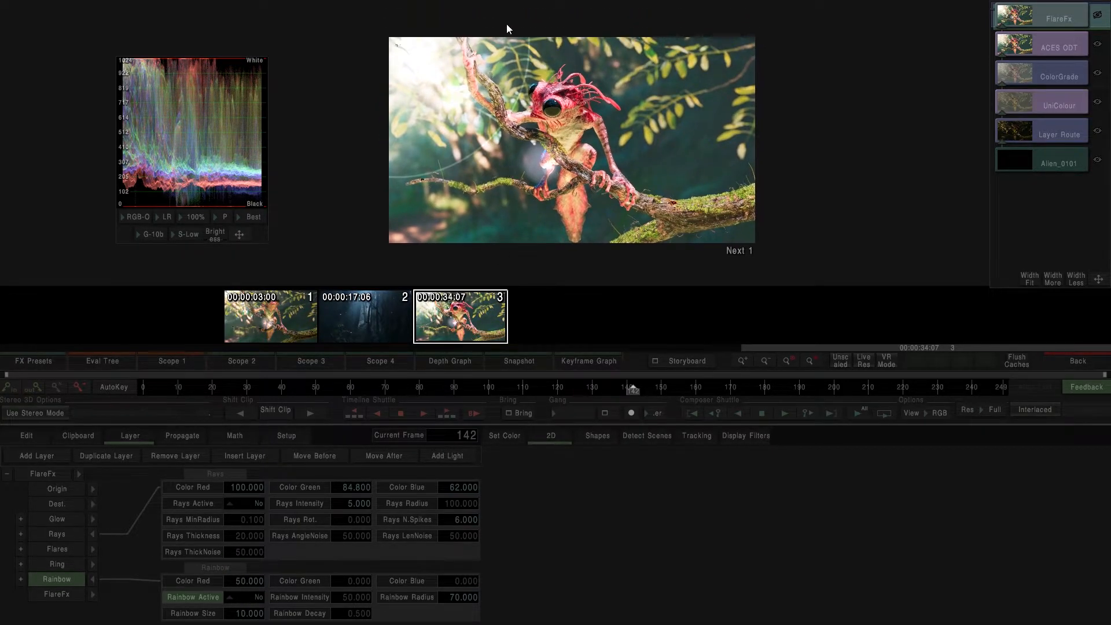
Step: Close the flare's Rainbow and Rays settings, and in Ring set Ring Radius to 111, Ring Size to 5 and Ring Decay to 3
{"action": "scroll", "coordinate": [532, 88], "scroll_direction": "up", "scroll_amount": 5}
{"action": "left_click_drag", "start_coordinate": [520, 61], "coordinate": [594, 86]}
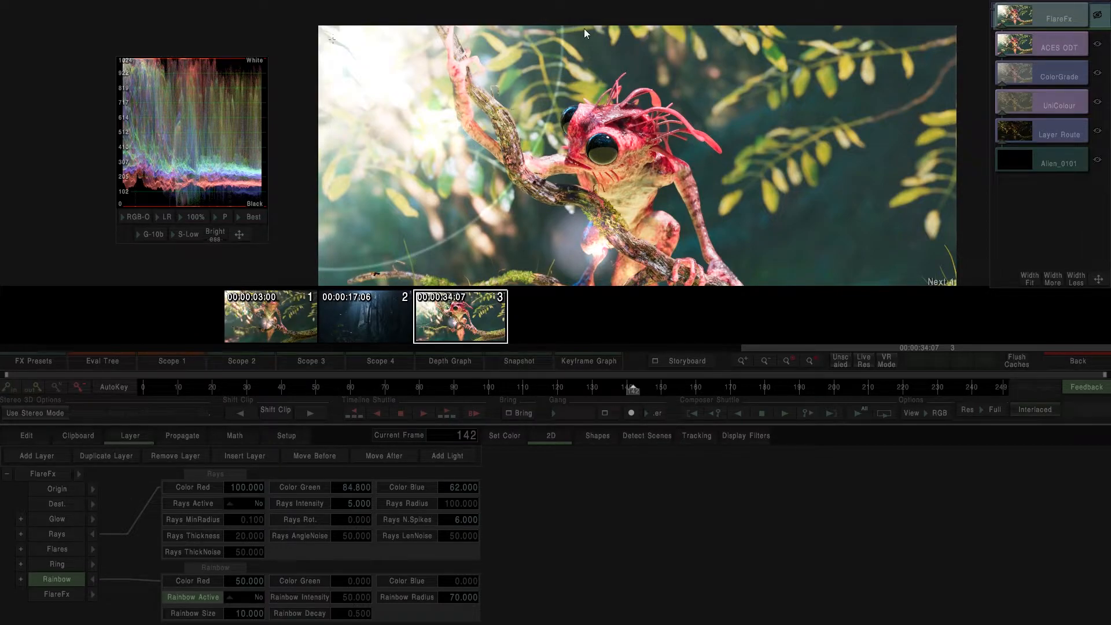
{"action": "key", "text": "Home"}
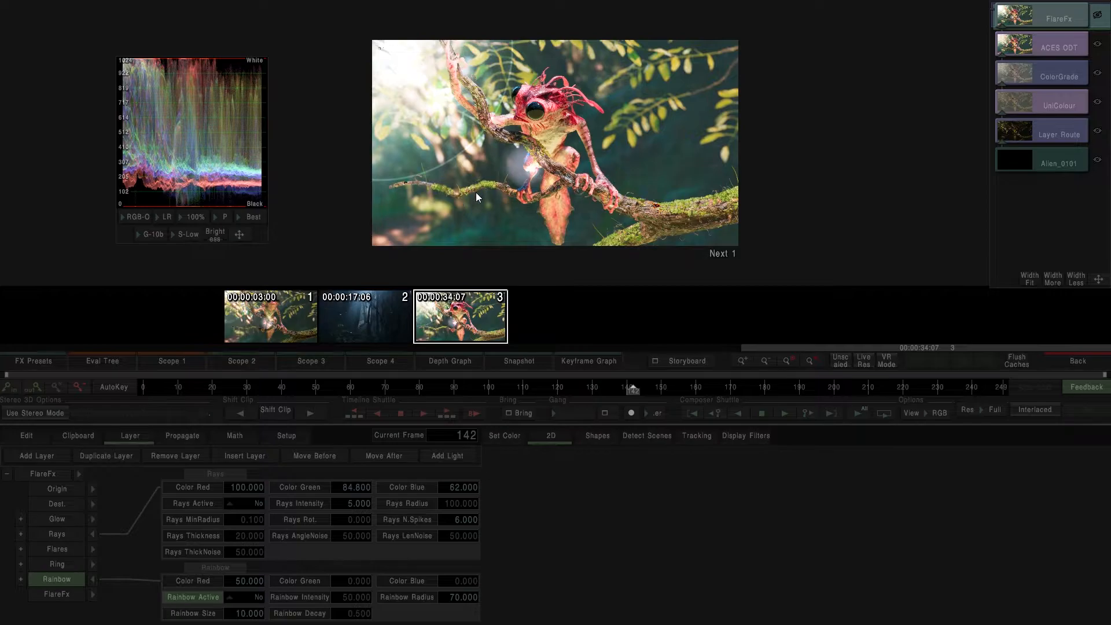
{"action": "left_click", "coordinate": [93, 579]}
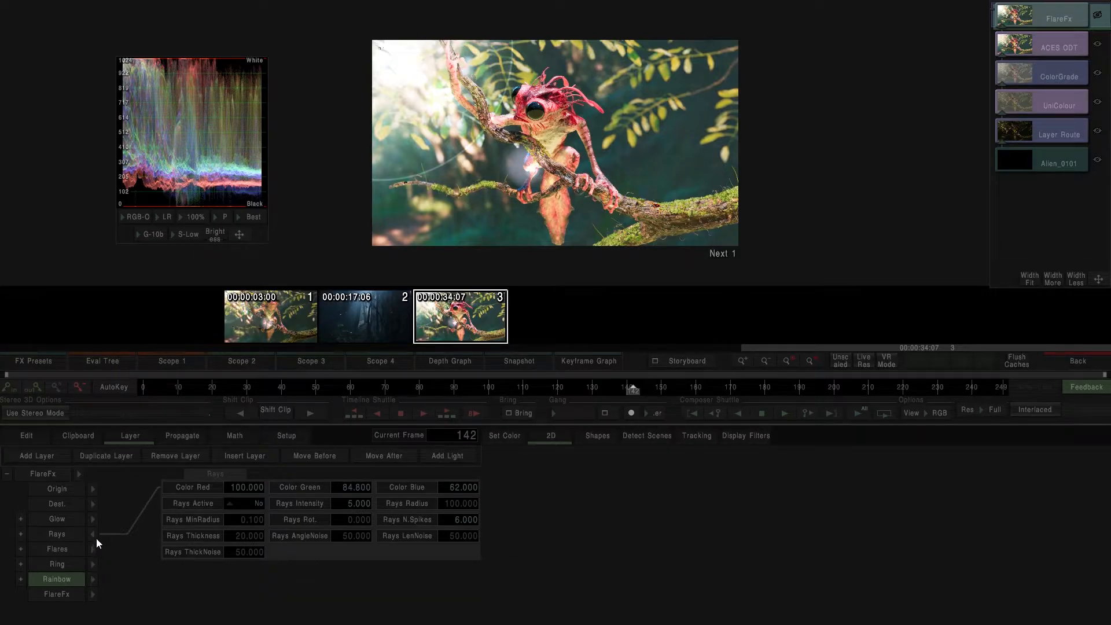
{"action": "left_click", "coordinate": [94, 535]}
{"action": "left_click", "coordinate": [75, 566]}
{"action": "left_click_drag", "start_coordinate": [453, 503], "coordinate": [581, 506]}
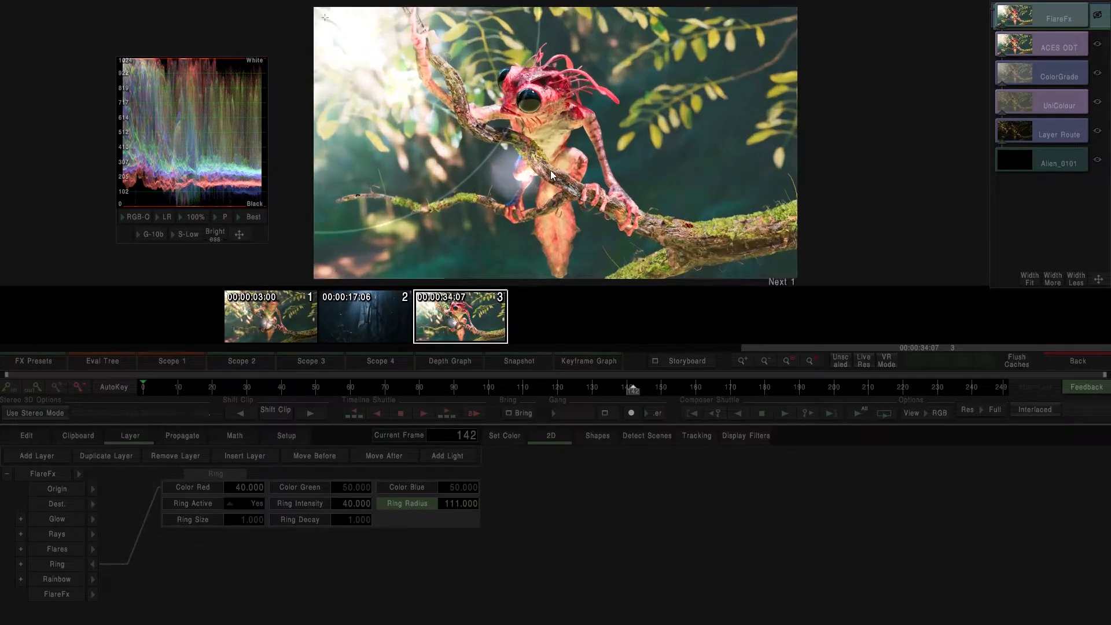
{"action": "left_click_drag", "start_coordinate": [257, 515], "coordinate": [367, 523]}
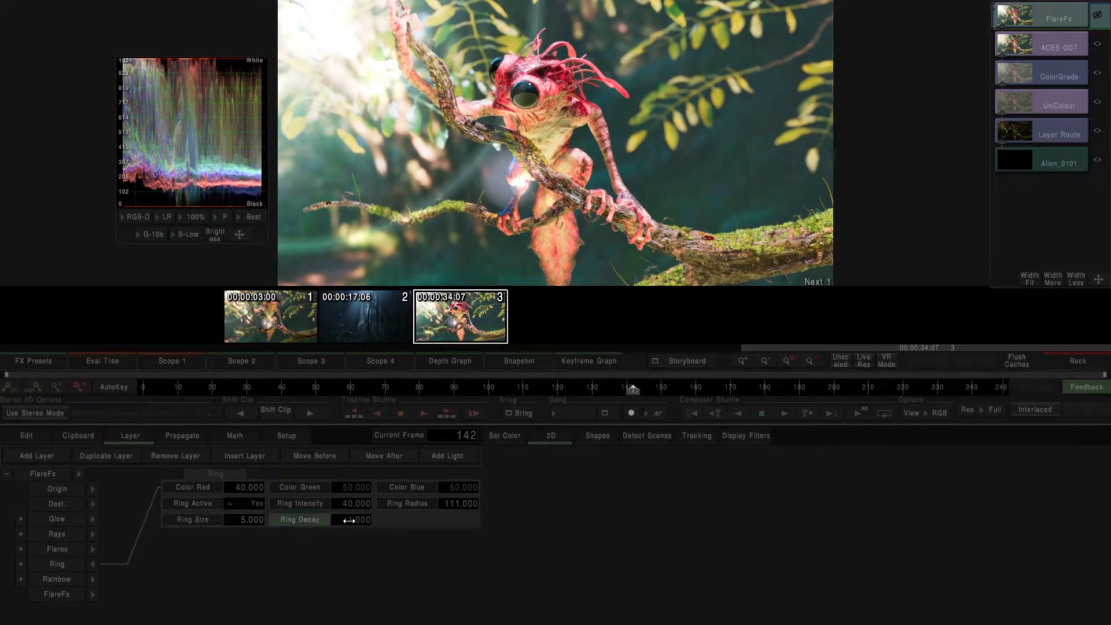
{"action": "left_click_drag", "start_coordinate": [348, 520], "coordinate": [355, 520]}
Step: Examine the flare's ring across the creature, branch and background, both close up and over the full frame
{"action": "scroll", "coordinate": [495, 213], "scroll_direction": "up", "scroll_amount": 3}
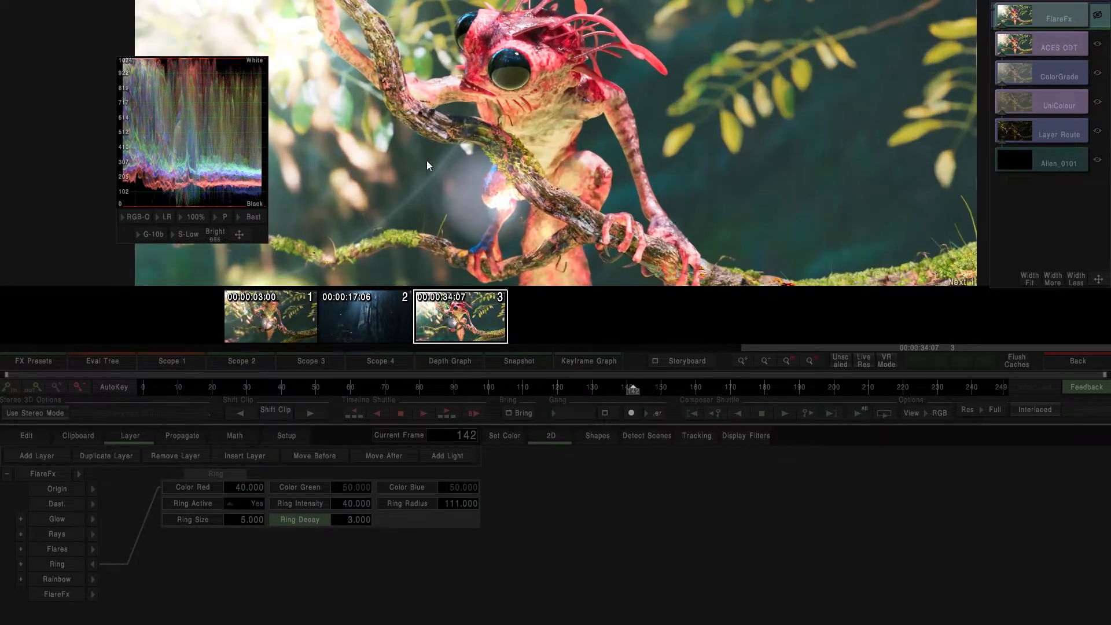
{"action": "left_click_drag", "start_coordinate": [505, 78], "coordinate": [478, 134]}
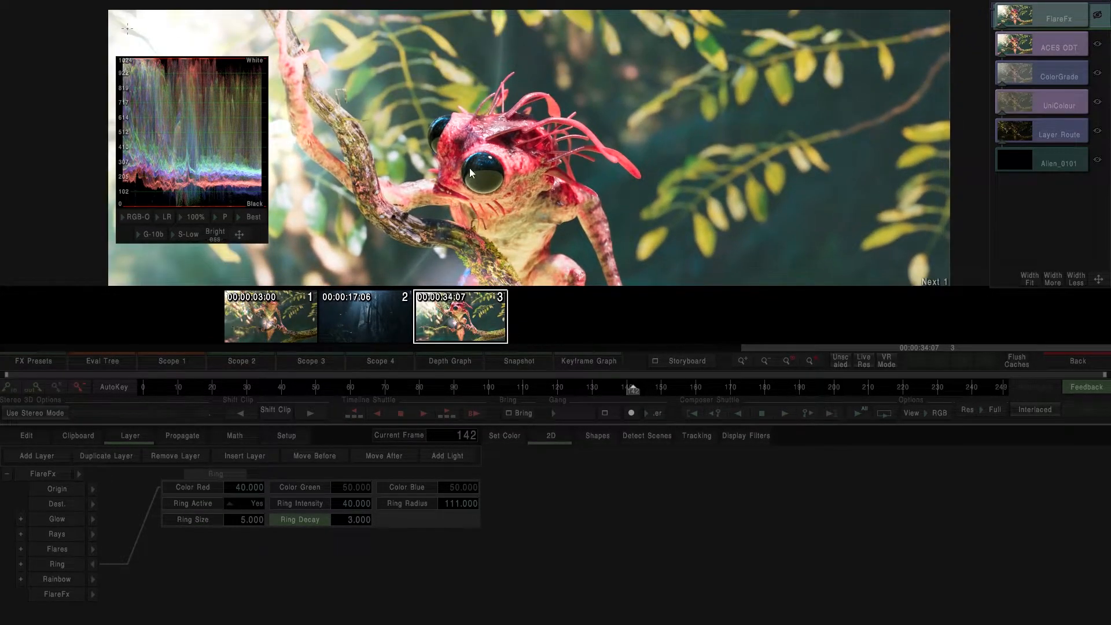
{"action": "scroll", "coordinate": [470, 168], "scroll_direction": "up", "scroll_amount": 1}
{"action": "scroll", "coordinate": [467, 174], "scroll_direction": "down", "scroll_amount": 3}
{"action": "left_click_drag", "start_coordinate": [512, 216], "coordinate": [489, 161]}
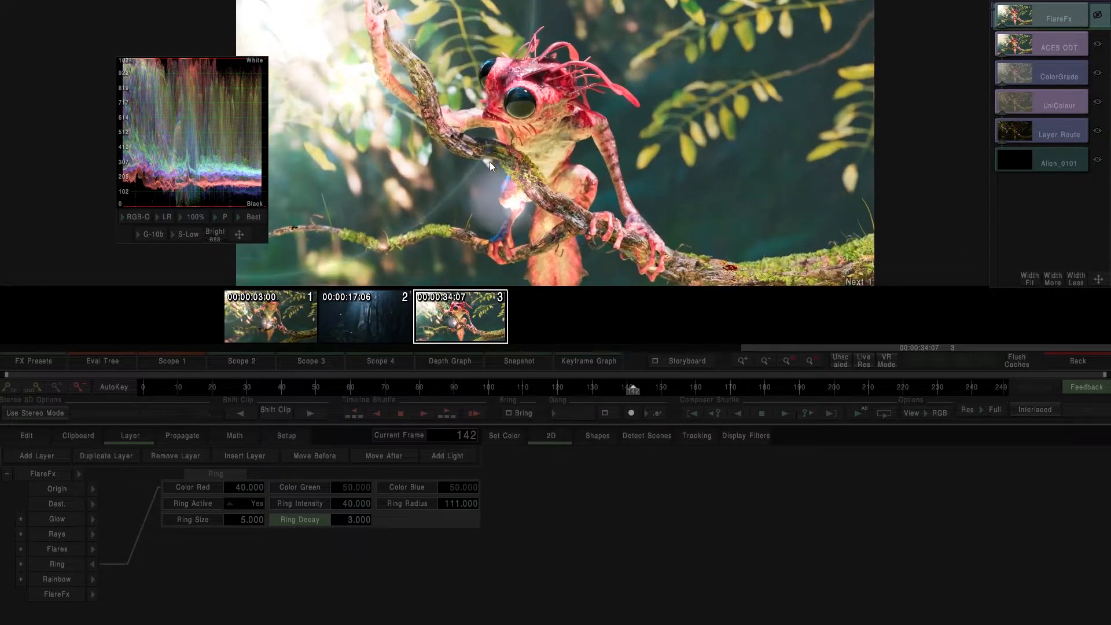
{"action": "scroll", "coordinate": [491, 162], "scroll_direction": "up", "scroll_amount": 2}
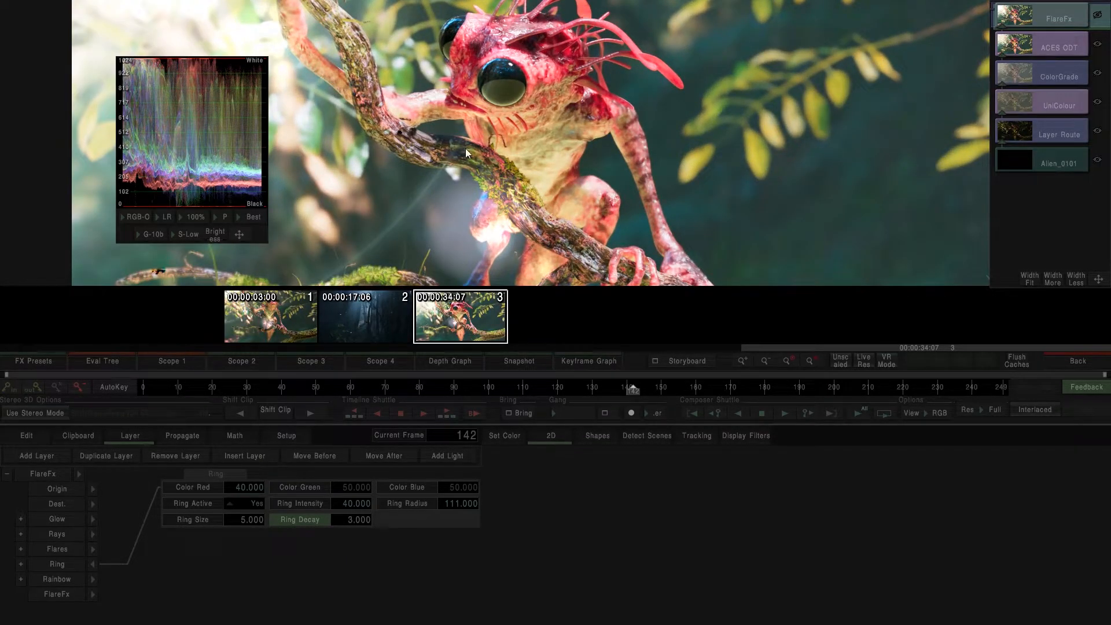
{"action": "scroll", "coordinate": [486, 127], "scroll_direction": "down", "scroll_amount": 2}
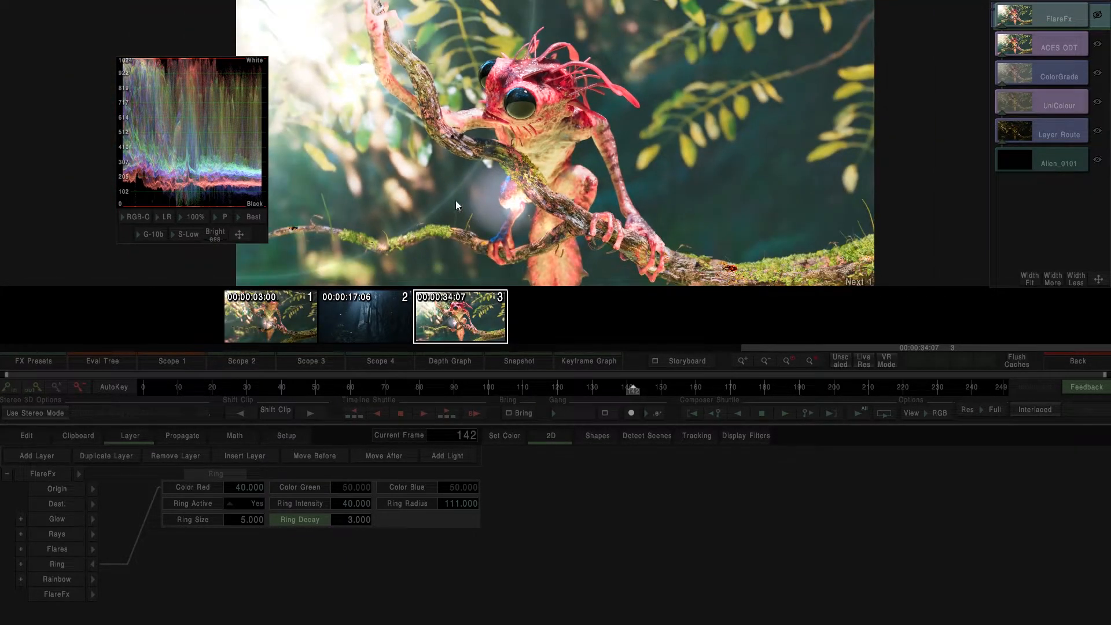
{"action": "scroll", "coordinate": [439, 193], "scroll_direction": "down", "scroll_amount": 2}
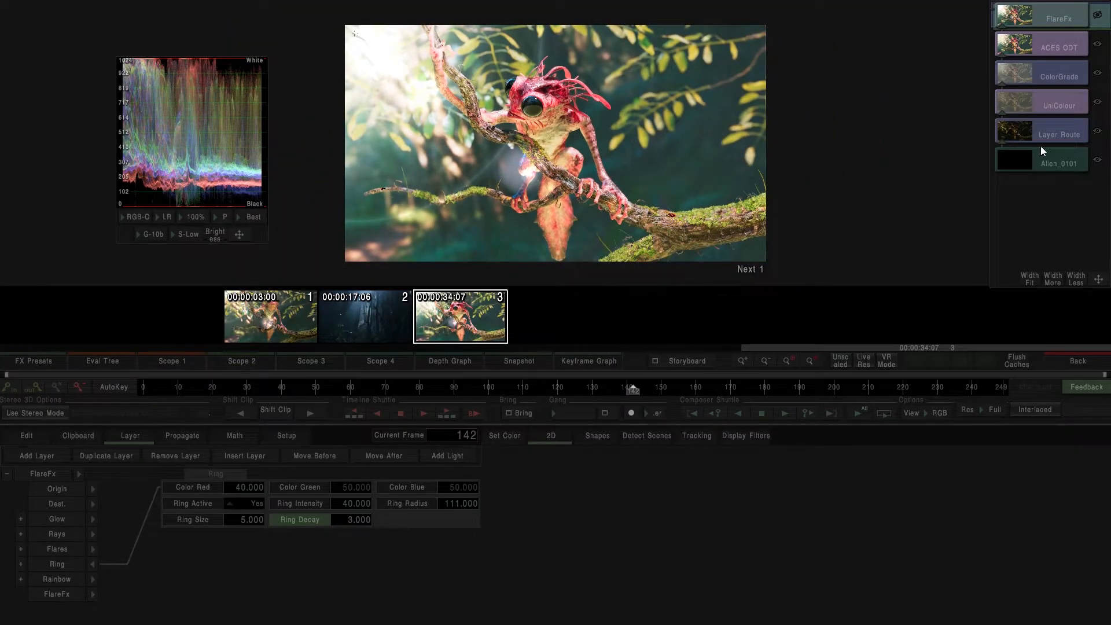
{"action": "scroll", "coordinate": [494, 178], "scroll_direction": "up", "scroll_amount": 2}
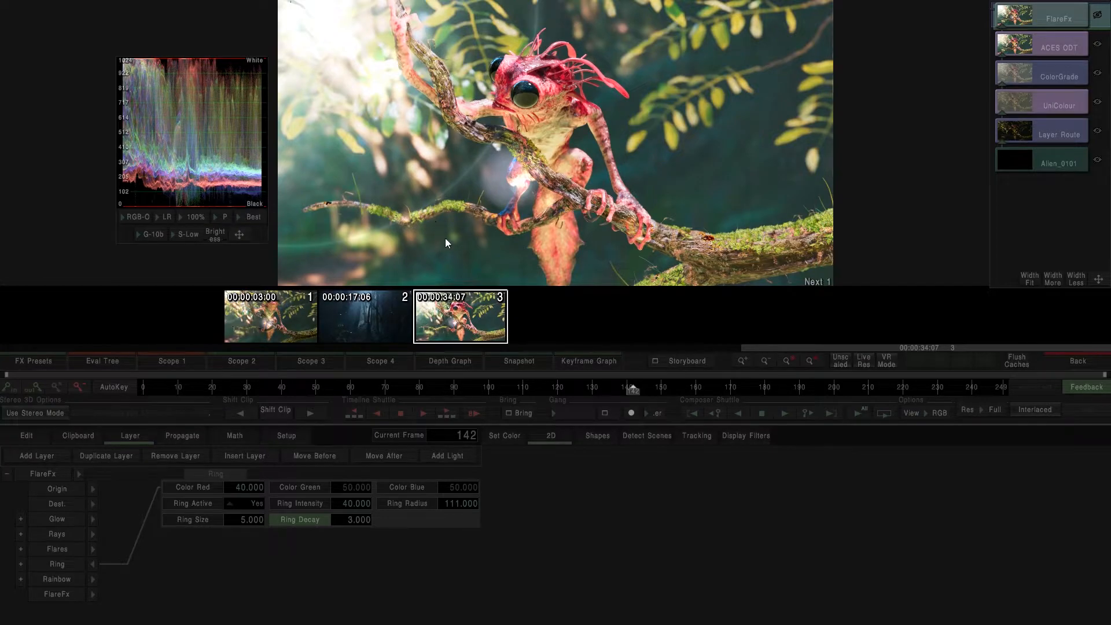
{"action": "scroll", "coordinate": [474, 183], "scroll_direction": "down", "scroll_amount": 3}
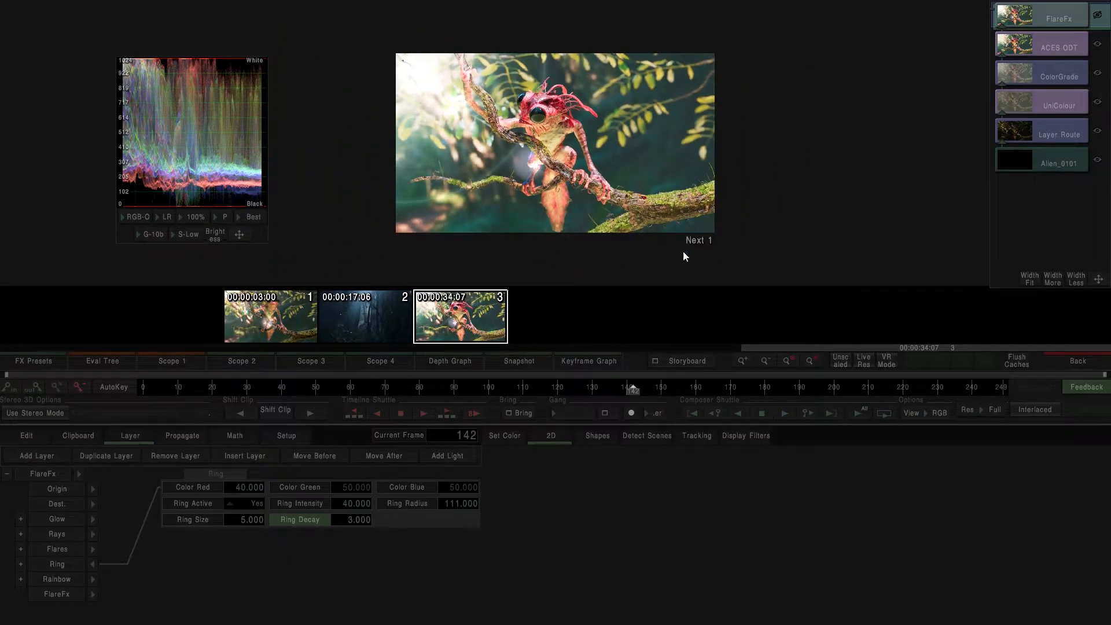
Step: Return to the timeline and clone the complete Alien_0101 effect stack beneath the original
{"action": "left_click", "coordinate": [1076, 361]}
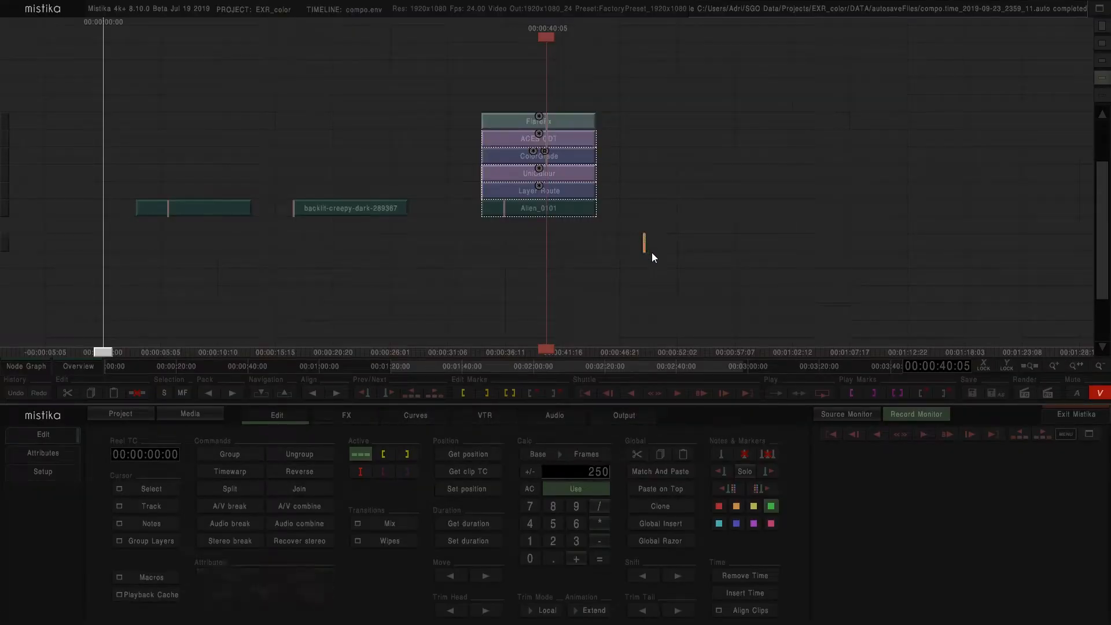
{"action": "mouse_move", "coordinate": [608, 184]}
{"action": "left_mouse_down"}
{"action": "mouse_move", "coordinate": [561, 121]}
{"action": "mouse_move", "coordinate": [550, 213]}
{"action": "mouse_move", "coordinate": [561, 248]}
{"action": "left_mouse_up"}
{"action": "left_click_drag", "start_coordinate": [651, 292], "coordinate": [545, 105]}
{"action": "key", "text": "minus"}
{"action": "left_click", "coordinate": [681, 143]}
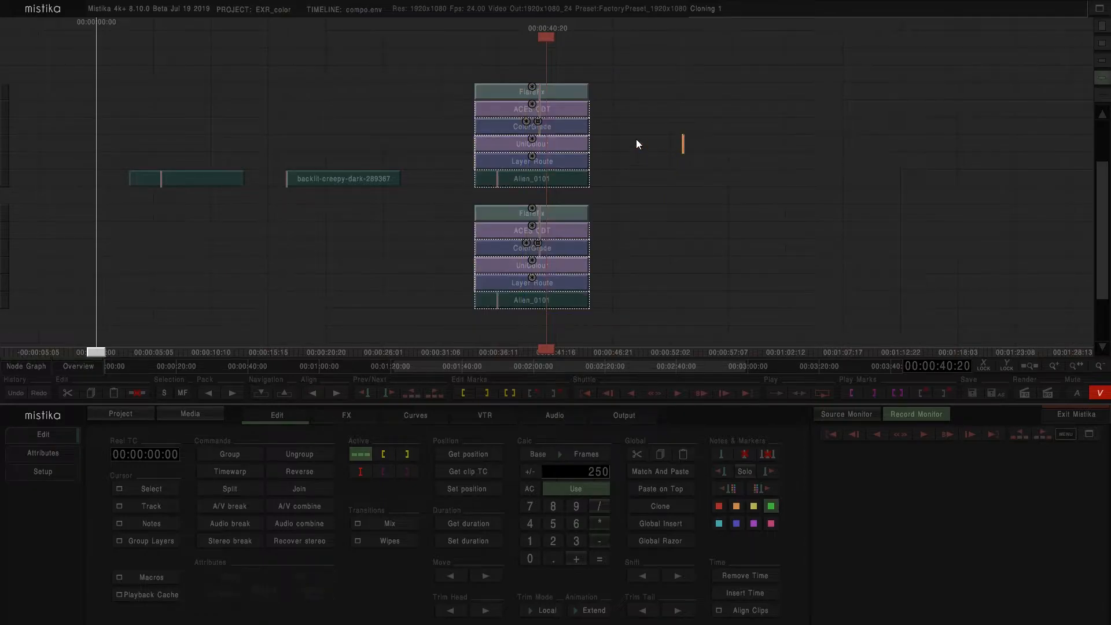
Step: In the cloned stack's FlareFx, set Ring Active to No, and compare it with the original's FlareFx before returning to the timeline
{"action": "left_click", "coordinate": [554, 96]}
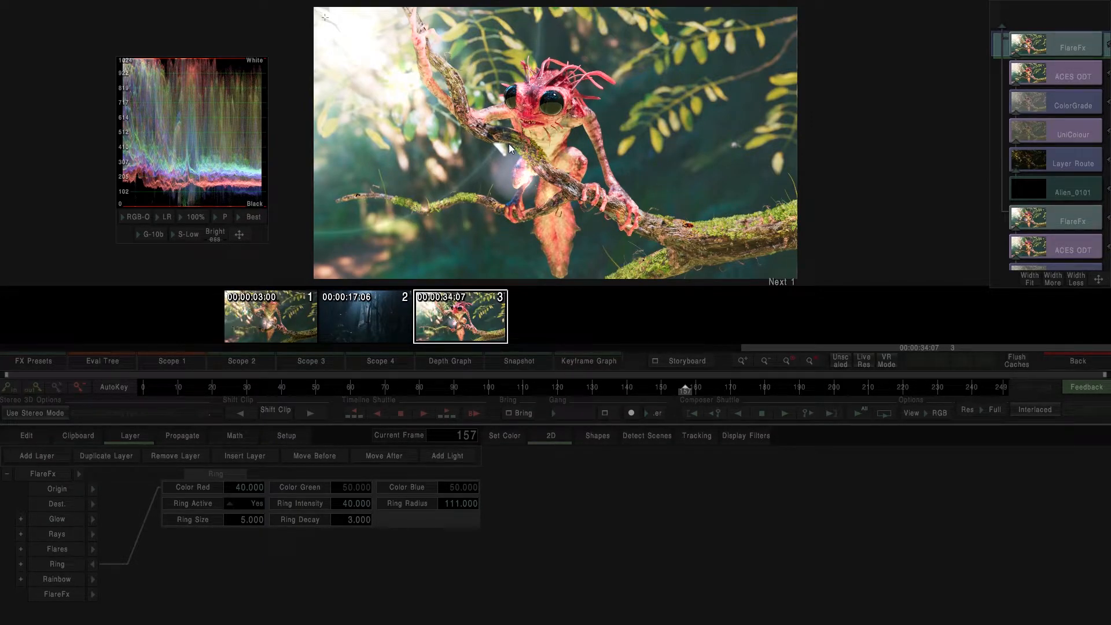
{"action": "left_click", "coordinate": [1039, 219]}
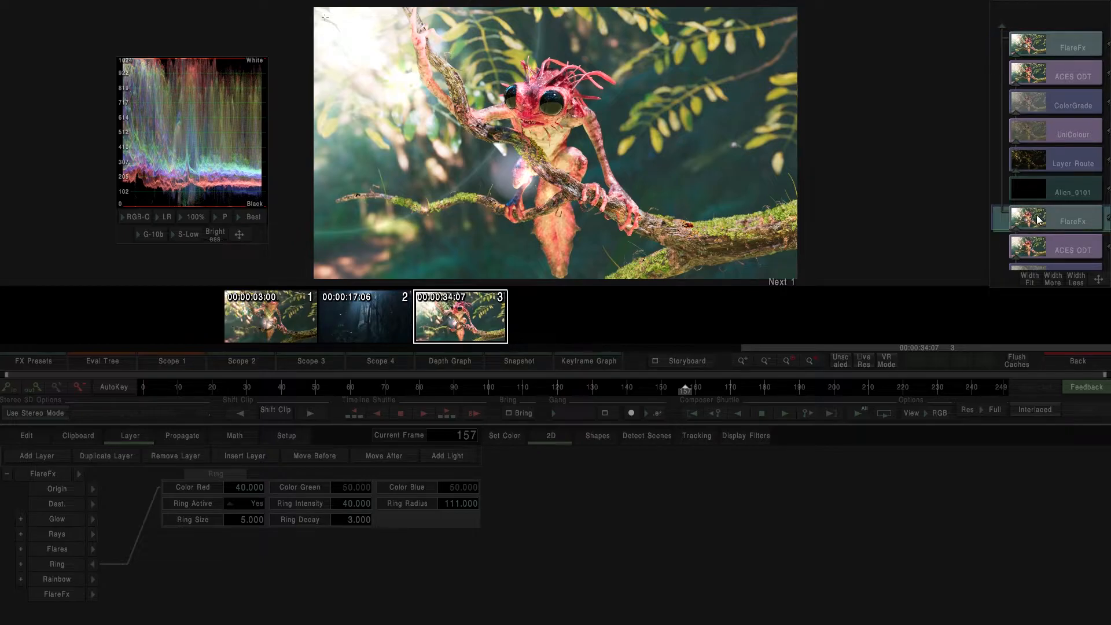
{"action": "left_click", "coordinate": [259, 504]}
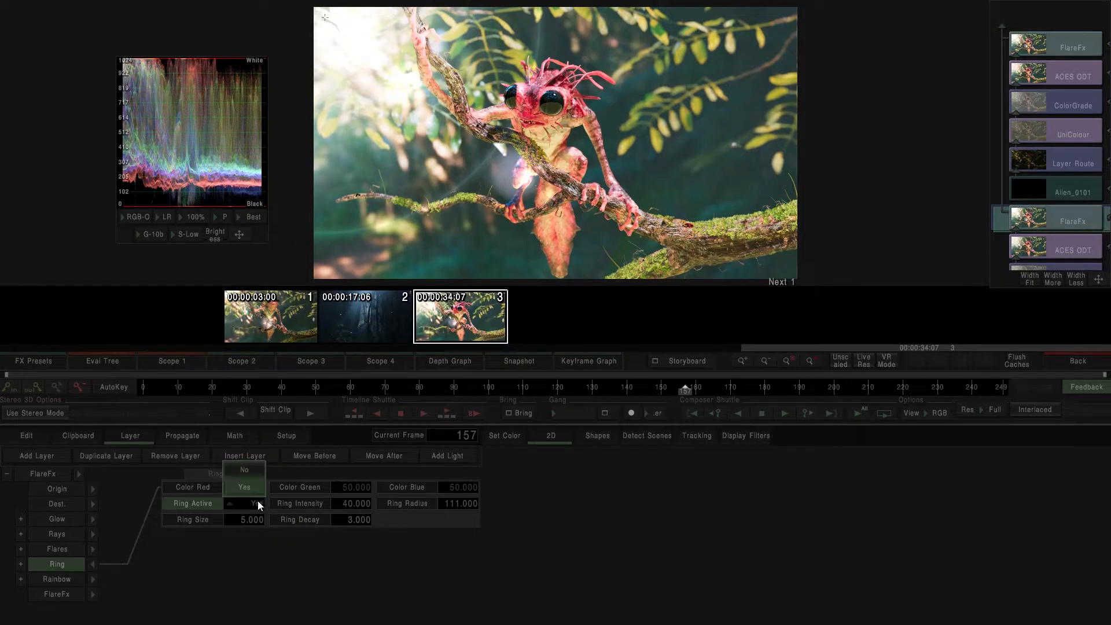
{"action": "left_click", "coordinate": [250, 471]}
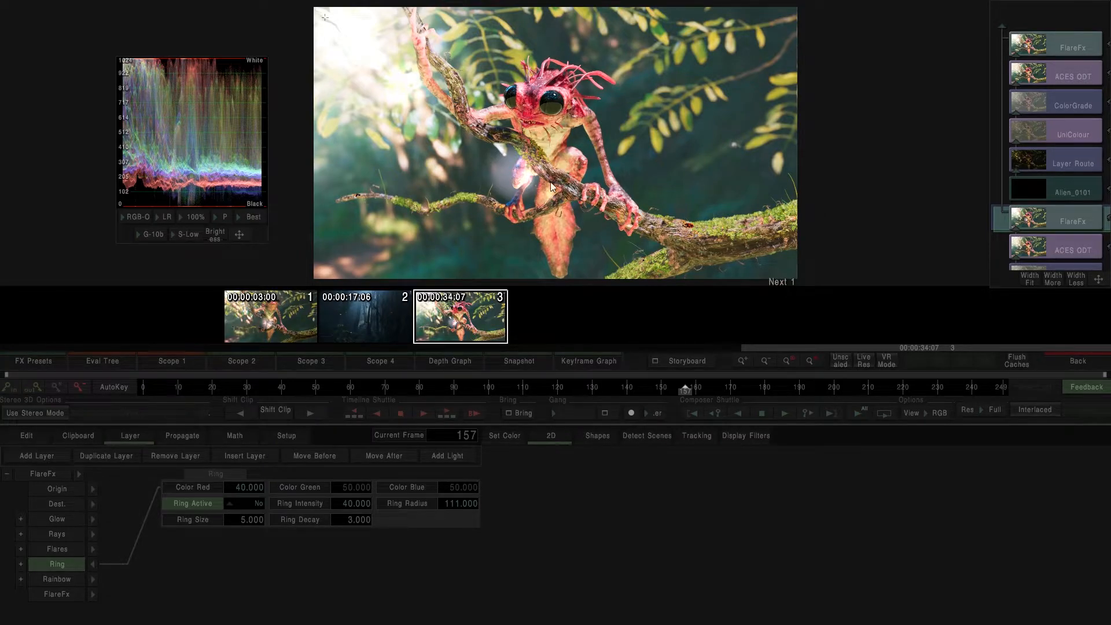
{"action": "left_click", "coordinate": [1044, 52]}
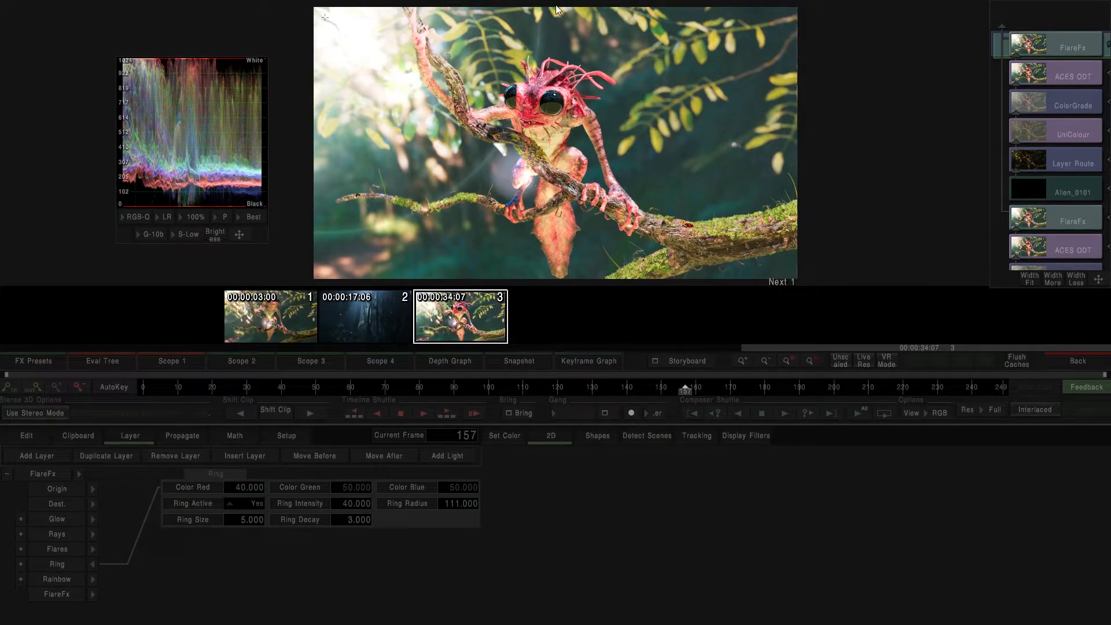
{"action": "left_click", "coordinate": [1059, 359]}
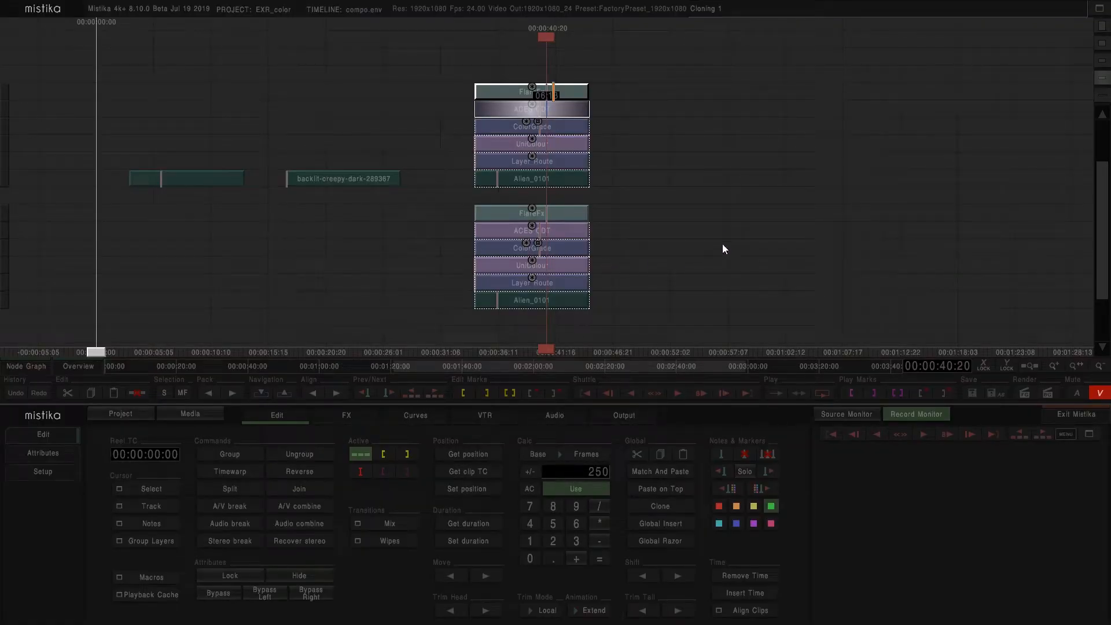
Step: Display the two stacks in the node graph and arrange their node branches side by side
{"action": "left_click", "coordinate": [712, 214]}
{"action": "left_click_drag", "start_coordinate": [632, 274], "coordinate": [635, 228]}
{"action": "left_click", "coordinate": [595, 288]}
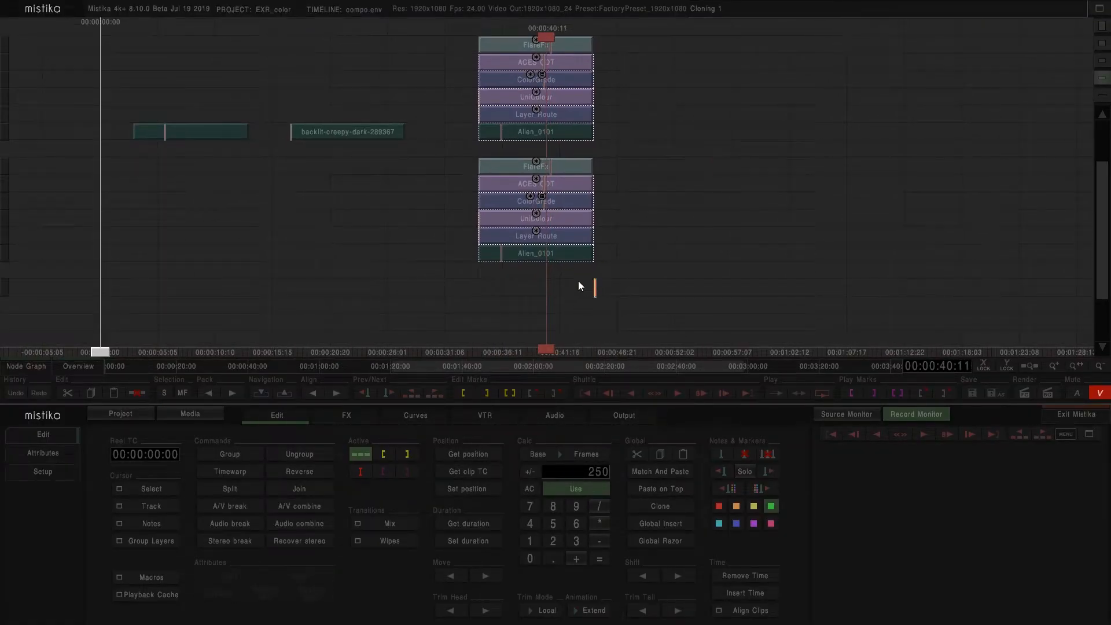
{"action": "left_click", "coordinate": [548, 254]}
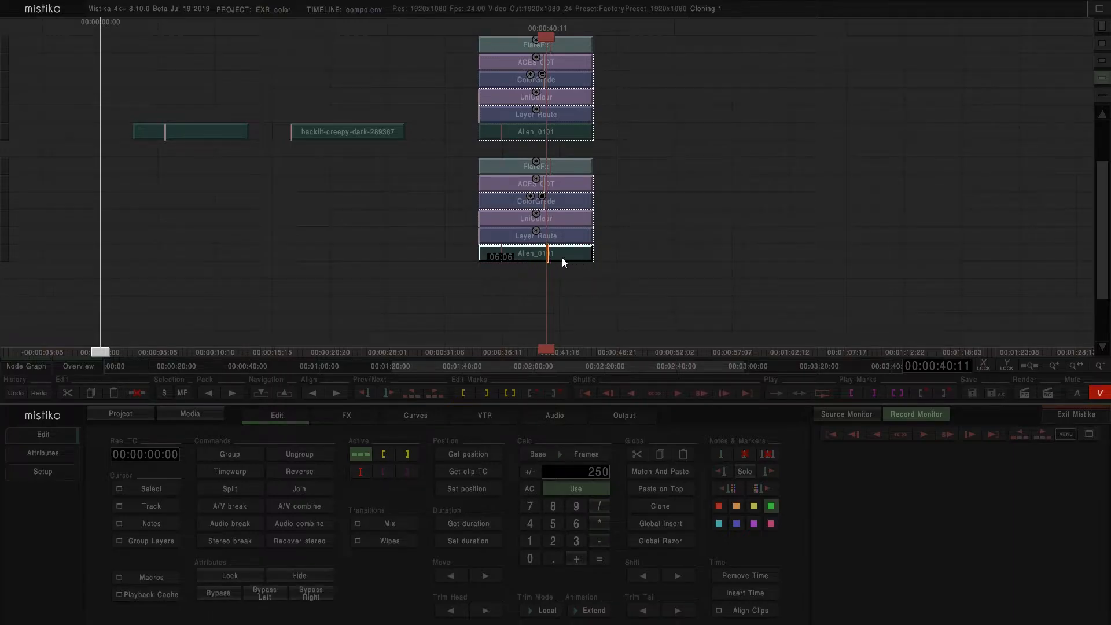
{"action": "left_click", "coordinate": [575, 287]}
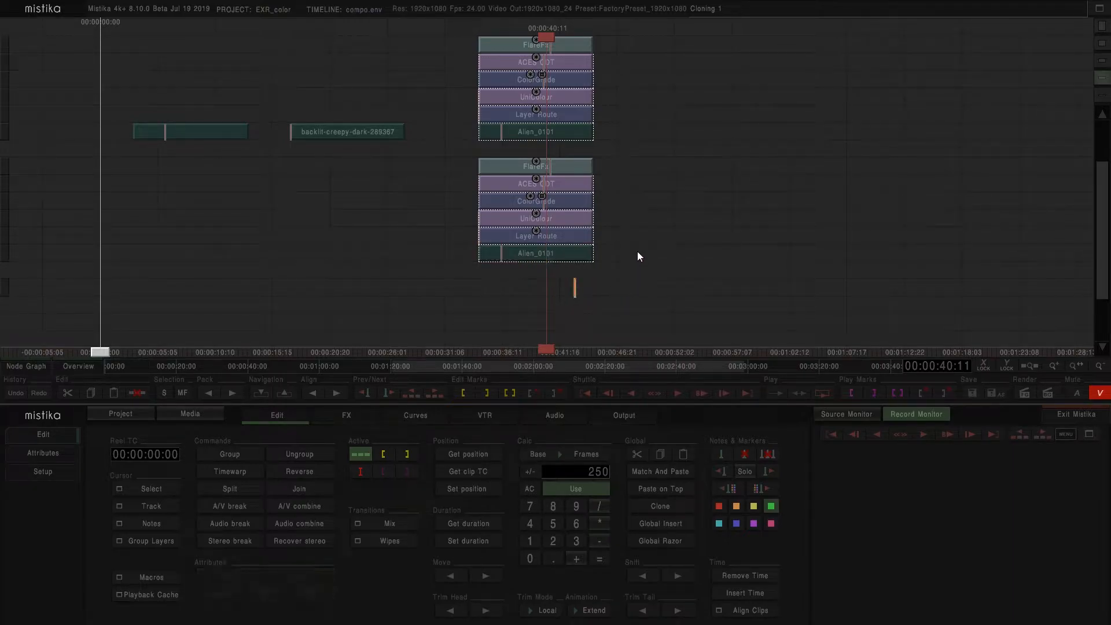
{"action": "left_click", "coordinate": [31, 370]}
{"action": "left_click_drag", "start_coordinate": [396, 142], "coordinate": [453, 143]}
{"action": "left_click", "coordinate": [404, 91]}
{"action": "left_click_drag", "start_coordinate": [404, 91], "coordinate": [409, 90]}
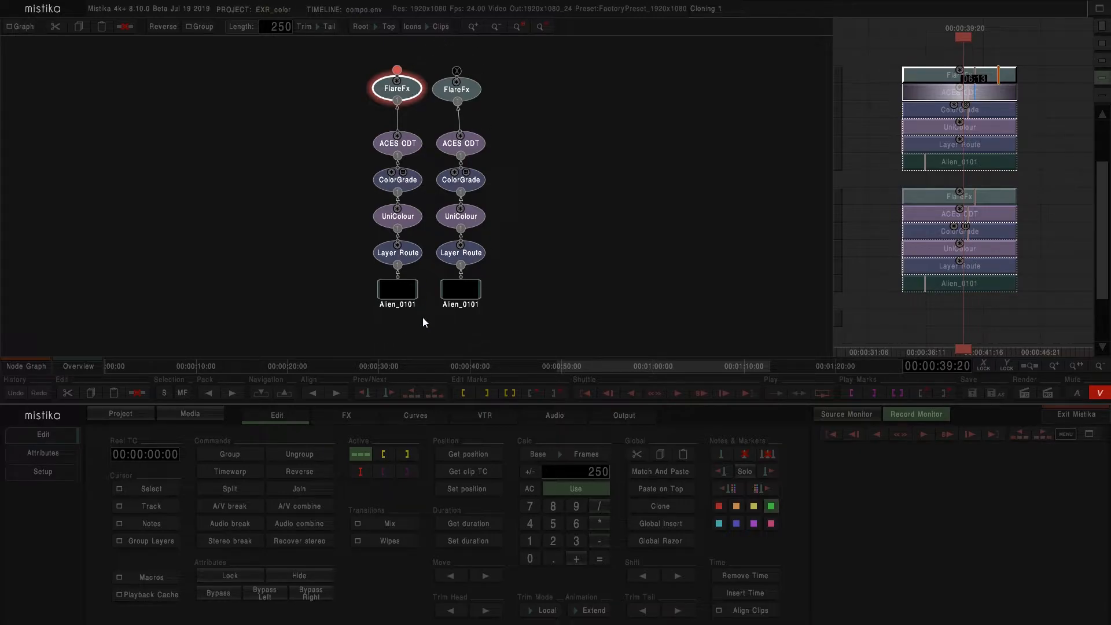
{"action": "left_click_drag", "start_coordinate": [541, 300], "coordinate": [474, 91]}
{"action": "left_click", "coordinate": [557, 152]}
{"action": "left_click_drag", "start_coordinate": [402, 99], "coordinate": [424, 97]}
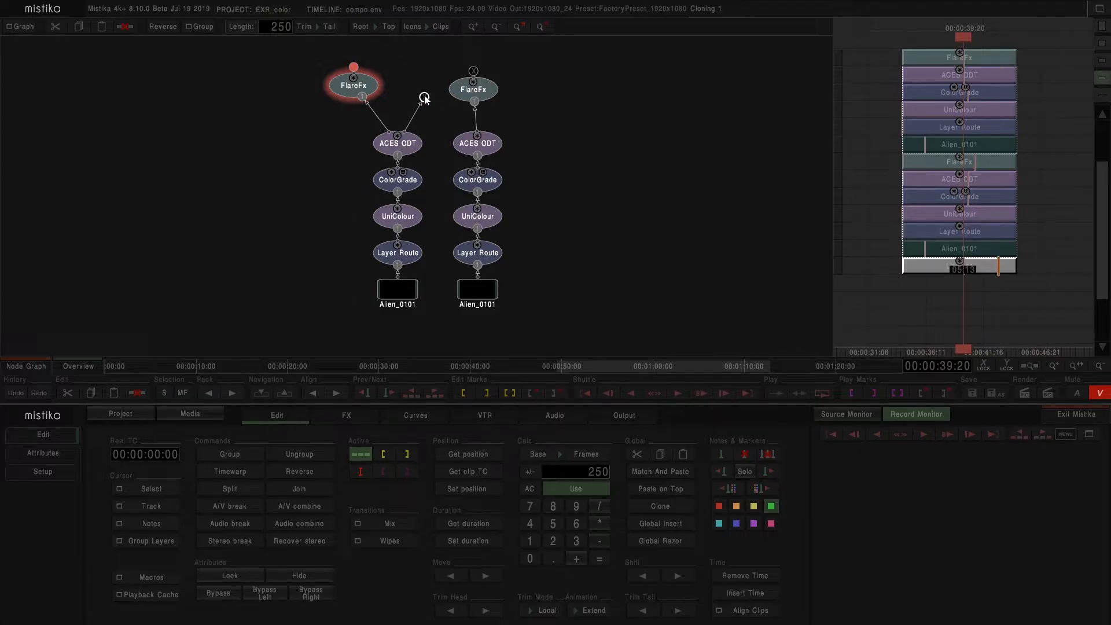
{"action": "key", "text": "Delete"}
{"action": "left_click_drag", "start_coordinate": [351, 86], "coordinate": [390, 85]}
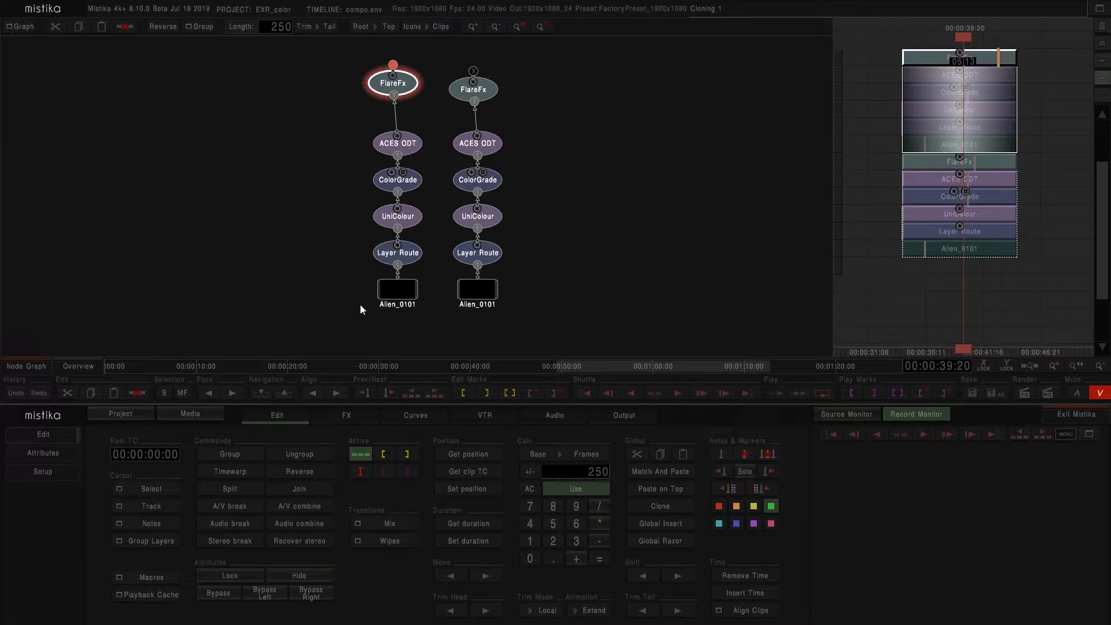
Step: Leave the node graph, compare the FlareFx Ring settings of the original and cloned stacks, and return to the timeline
{"action": "left_click", "coordinate": [260, 303]}
{"action": "left_click", "coordinate": [43, 367]}
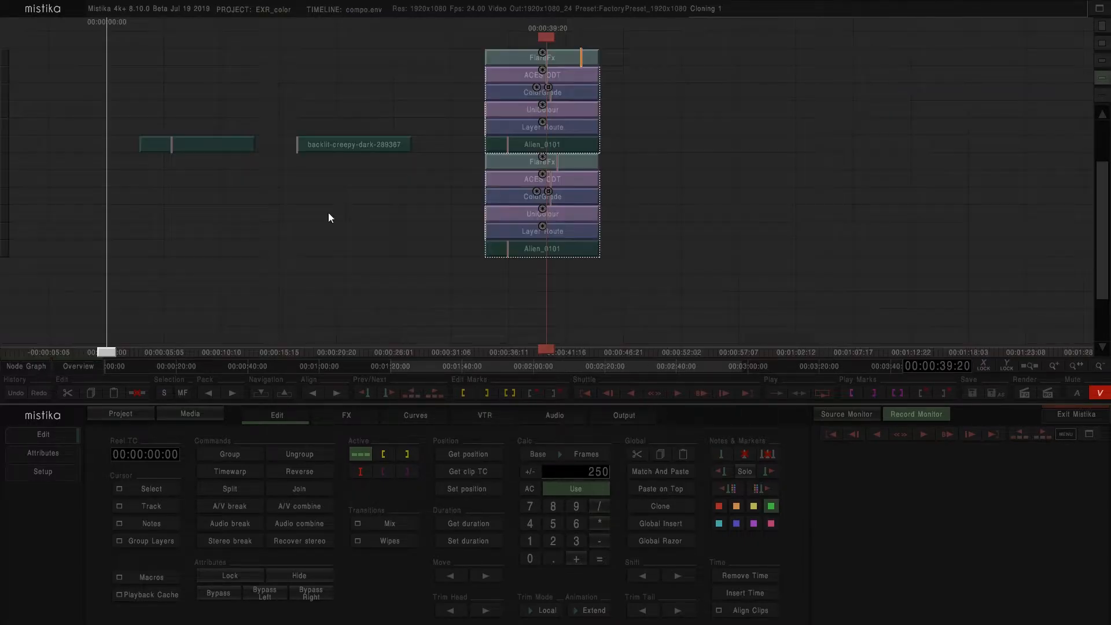
{"action": "double_click", "coordinate": [522, 60]}
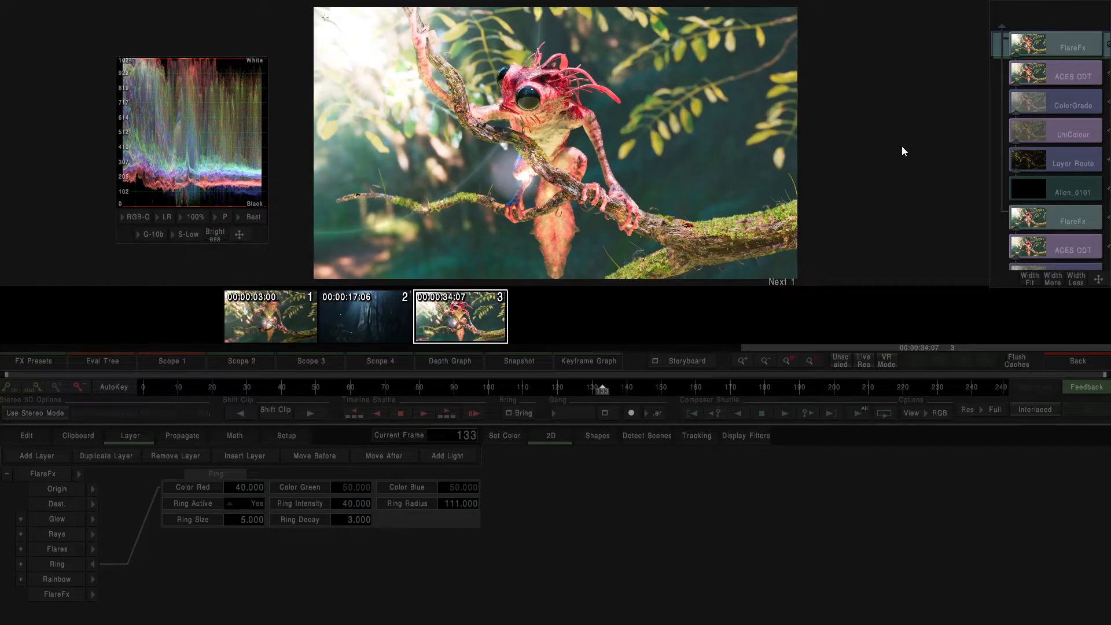
{"action": "left_click", "coordinate": [1047, 225]}
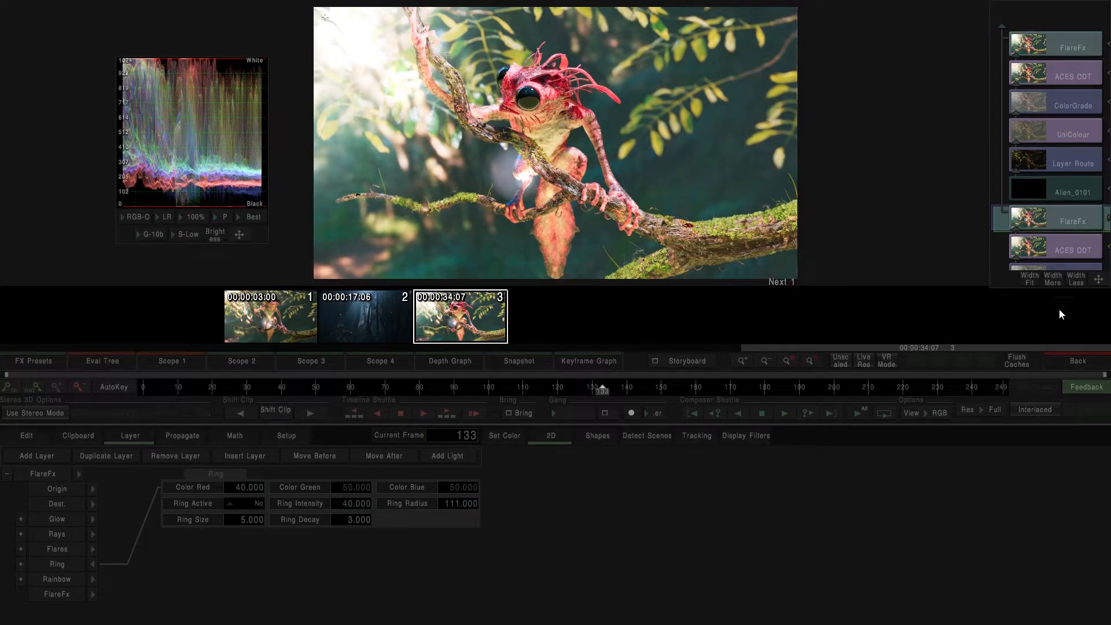
{"action": "left_click", "coordinate": [1076, 361]}
Step: Separate the cloned stack from the original and place a copy of only the Alien_0101 clip beneath it
{"action": "left_click_drag", "start_coordinate": [644, 334], "coordinate": [527, 197]}
{"action": "left_click_drag", "start_coordinate": [572, 150], "coordinate": [520, 48]}
{"action": "left_click_drag", "start_coordinate": [667, 284], "coordinate": [642, 182]}
{"action": "left_click", "coordinate": [523, 186]}
{"action": "left_click_drag", "start_coordinate": [506, 185], "coordinate": [508, 255]}
{"action": "left_click_drag", "start_coordinate": [630, 292], "coordinate": [501, 78]}
Step: Apply a Spatial Key effect to the lone Alien_0101 clip, open its settings and collapse the Depth parameters
{"action": "left_click", "coordinate": [525, 251]}
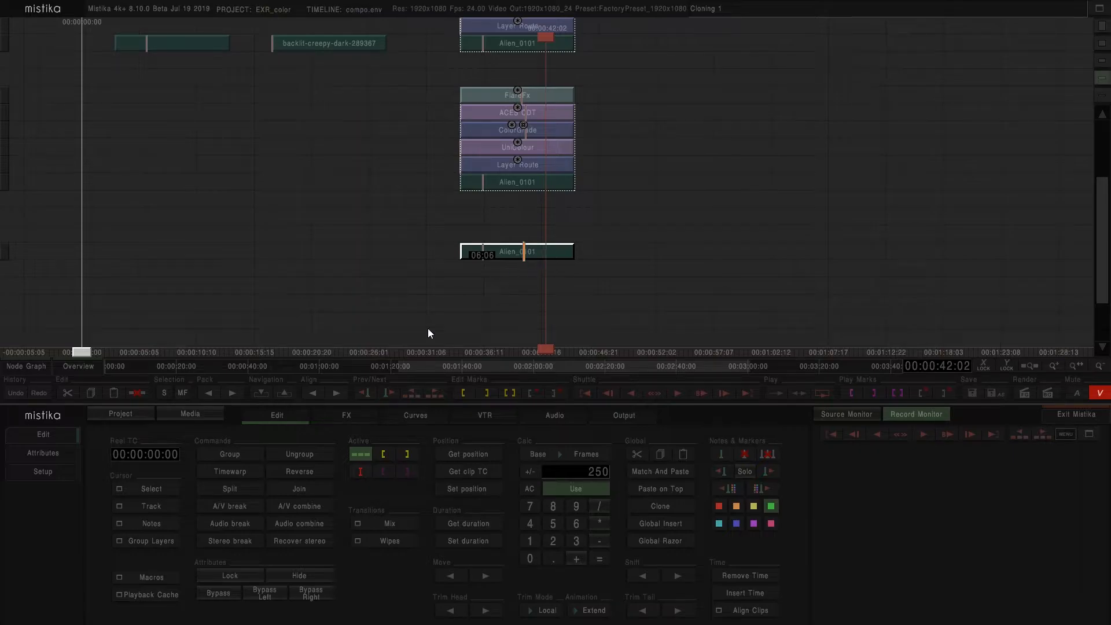
{"action": "left_click", "coordinate": [335, 420]}
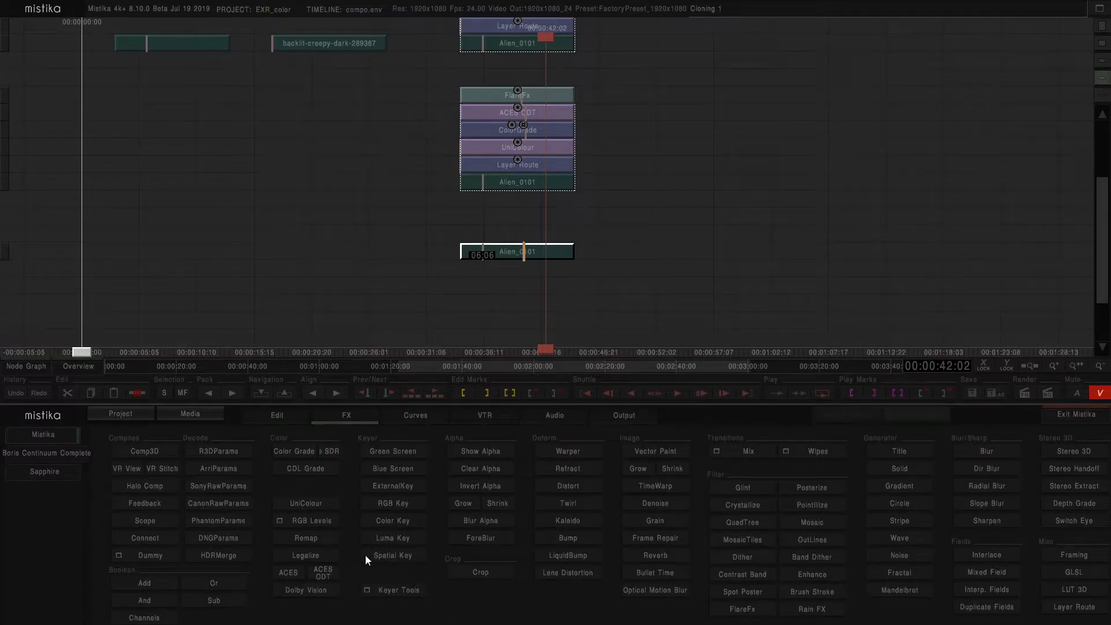
{"action": "left_click", "coordinate": [392, 555]}
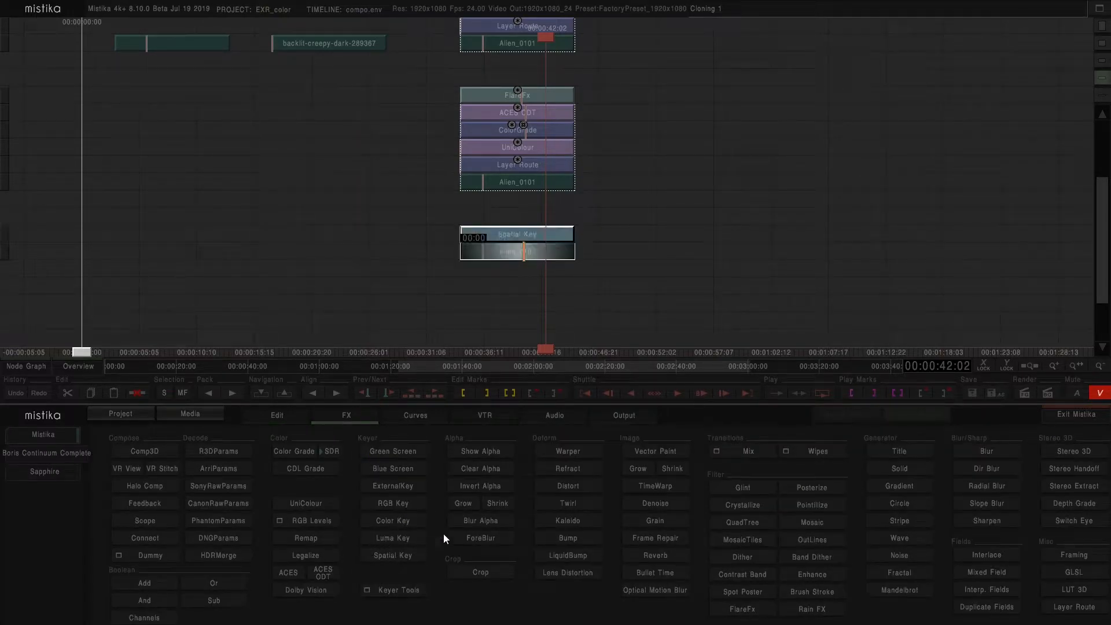
{"action": "double_click", "coordinate": [536, 237]}
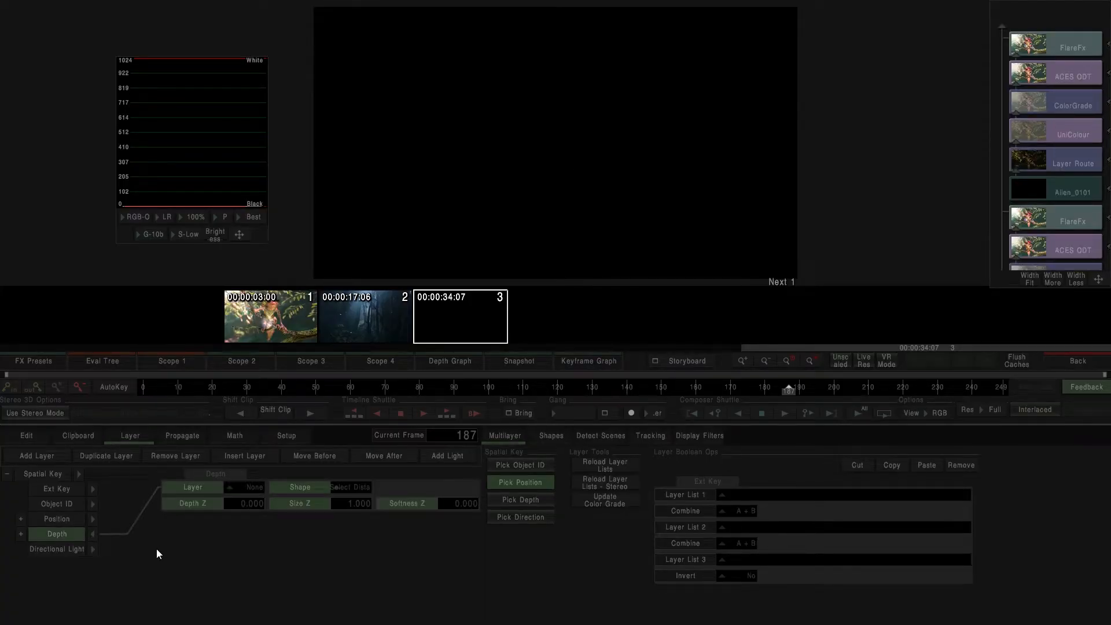
{"action": "left_click", "coordinate": [92, 533]}
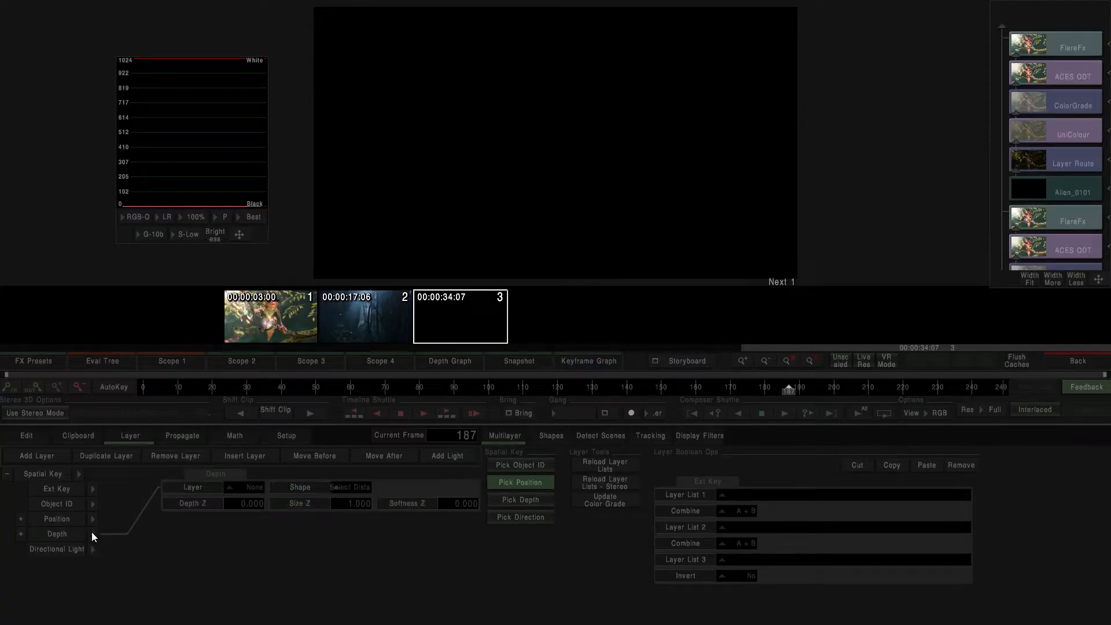
Step: Examine the Multilayer layer, object ID and shape parameters inside Vector 4 of the lower stack's ColorGrade, and collapse the vector again
{"action": "scroll", "coordinate": [1042, 209], "scroll_direction": "down", "scroll_amount": 3}
{"action": "left_click", "coordinate": [1027, 187]}
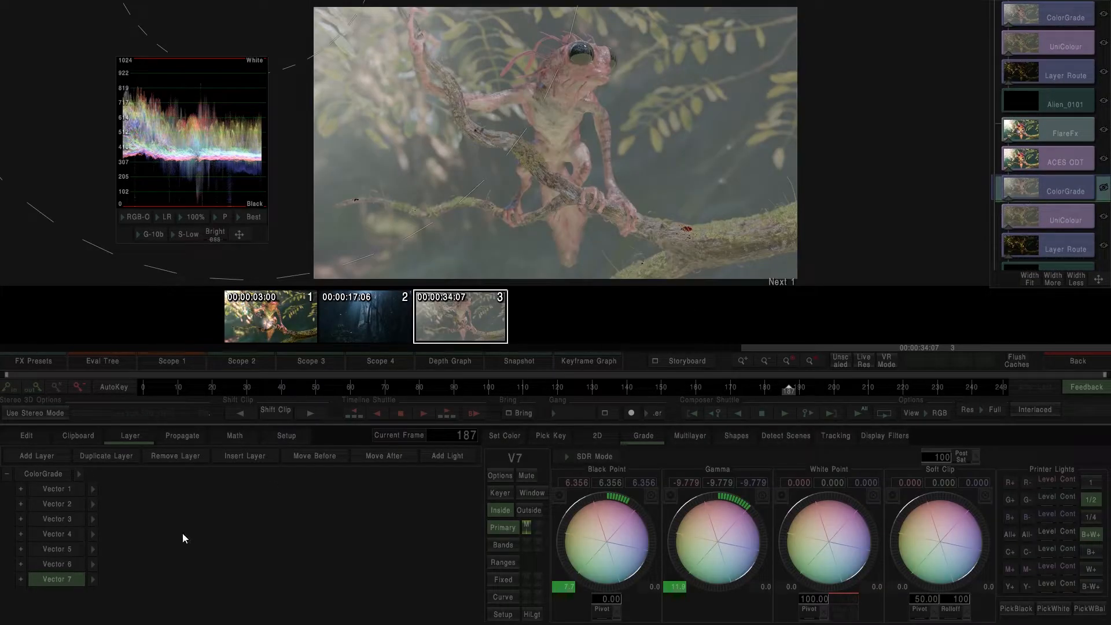
{"action": "left_click", "coordinate": [70, 533]}
{"action": "left_click", "coordinate": [20, 535]}
{"action": "left_click_drag", "start_coordinate": [69, 568], "coordinate": [87, 463]}
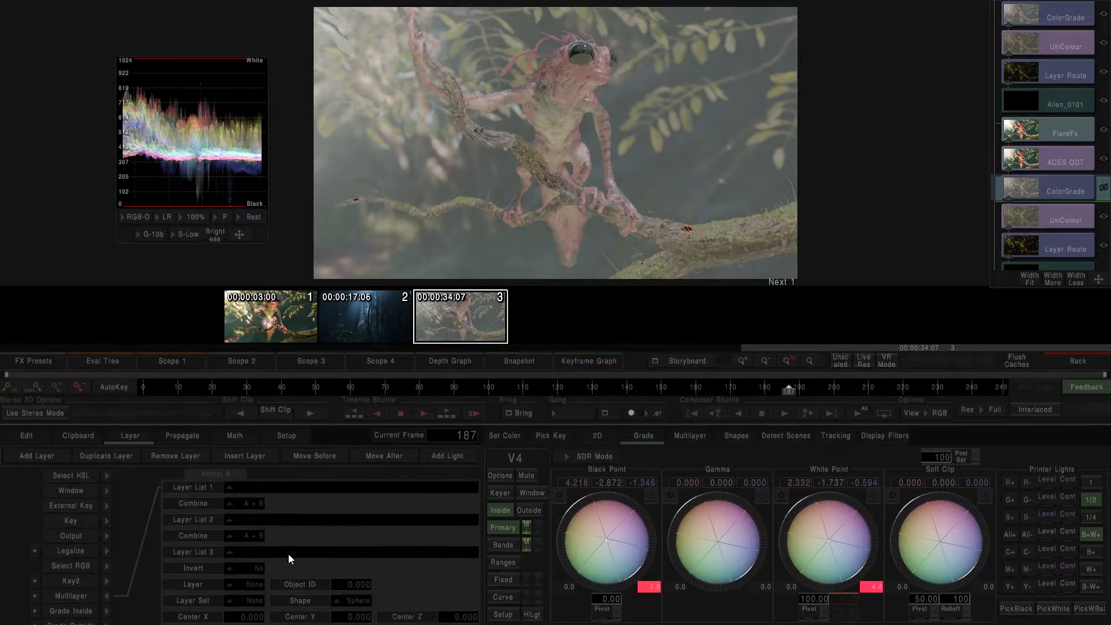
{"action": "left_click_drag", "start_coordinate": [106, 511], "coordinate": [106, 600]}
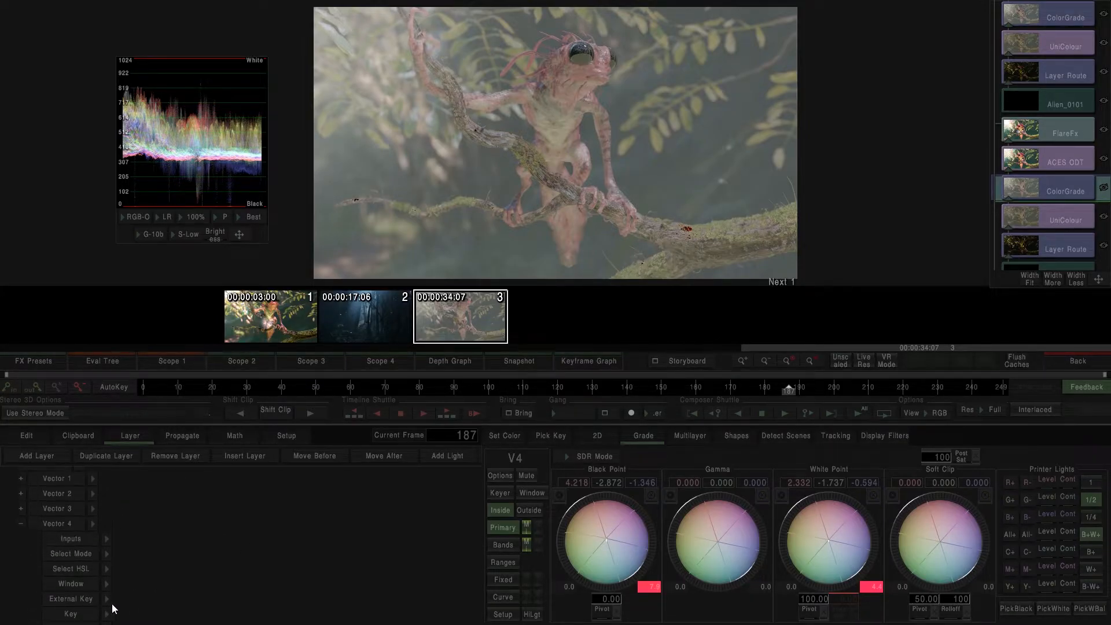
{"action": "left_click", "coordinate": [20, 532]}
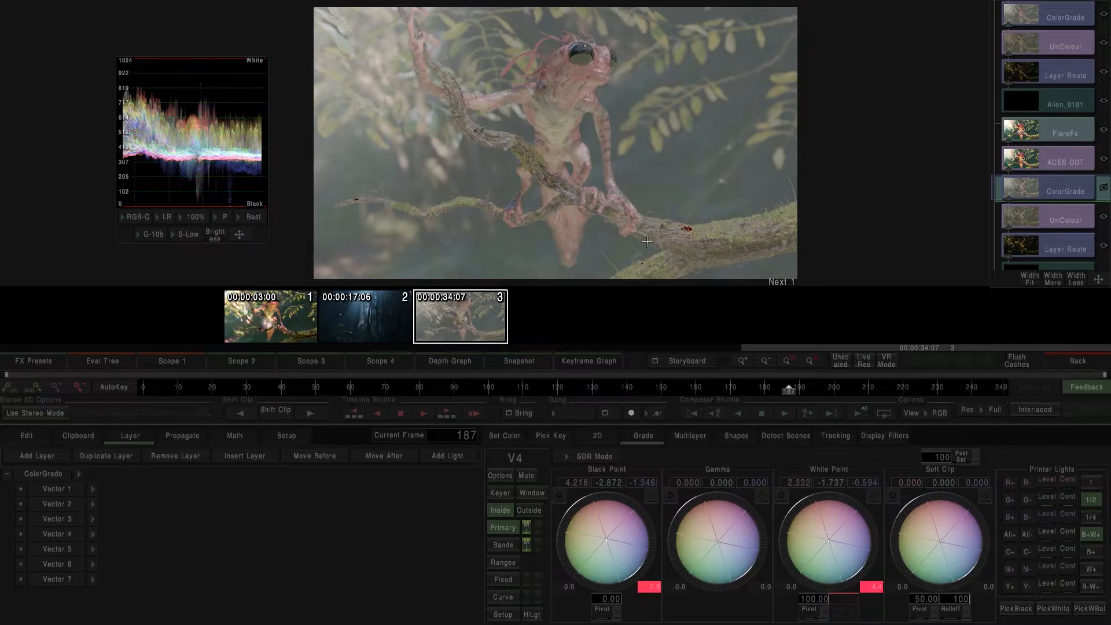
Step: Open the Spatial Key effect at the foot of the stack and compare its RGB and Alpha output, leaving the viewer on Alpha
{"action": "left_click_drag", "start_coordinate": [1052, 227], "coordinate": [1051, 159]}
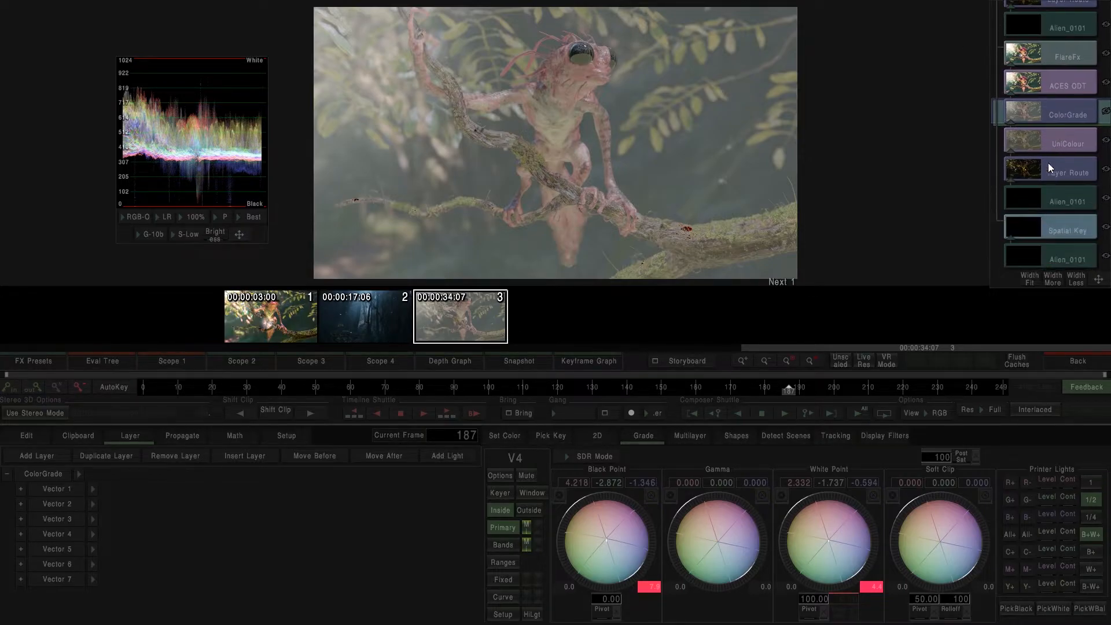
{"action": "left_click", "coordinate": [1048, 227]}
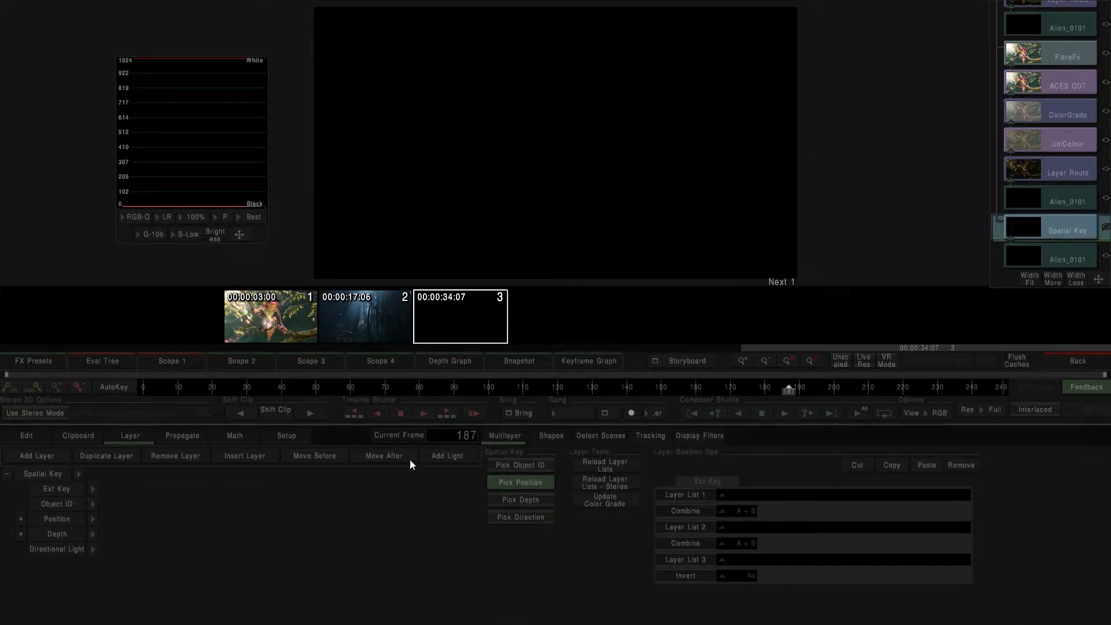
{"action": "left_click", "coordinate": [923, 411]}
{"action": "left_click", "coordinate": [916, 376]}
{"action": "left_click", "coordinate": [936, 411]}
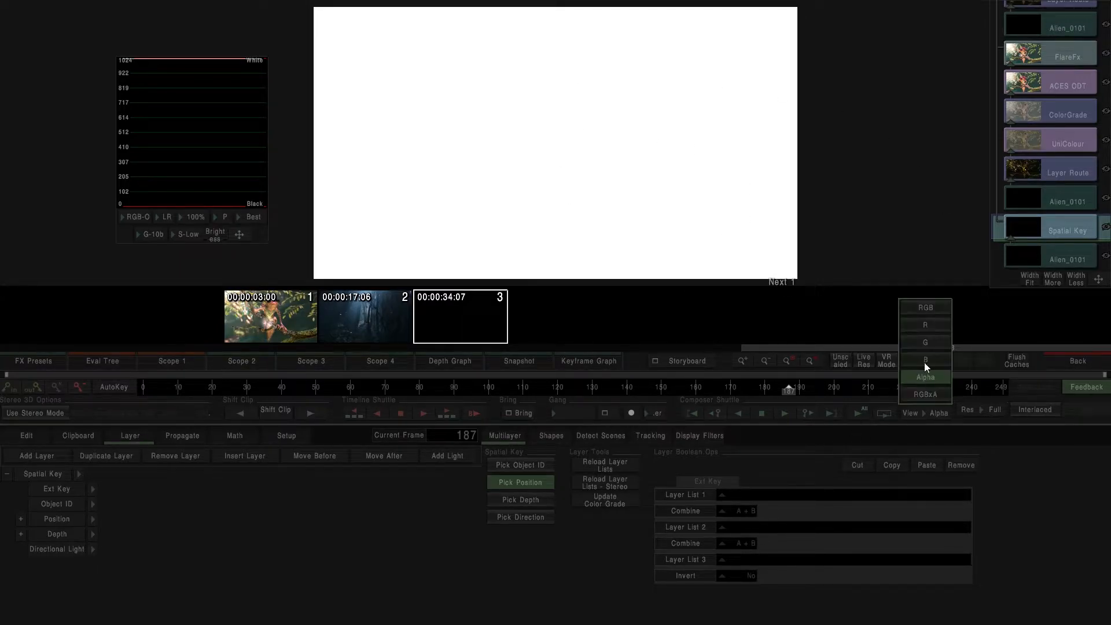
{"action": "left_click", "coordinate": [922, 310]}
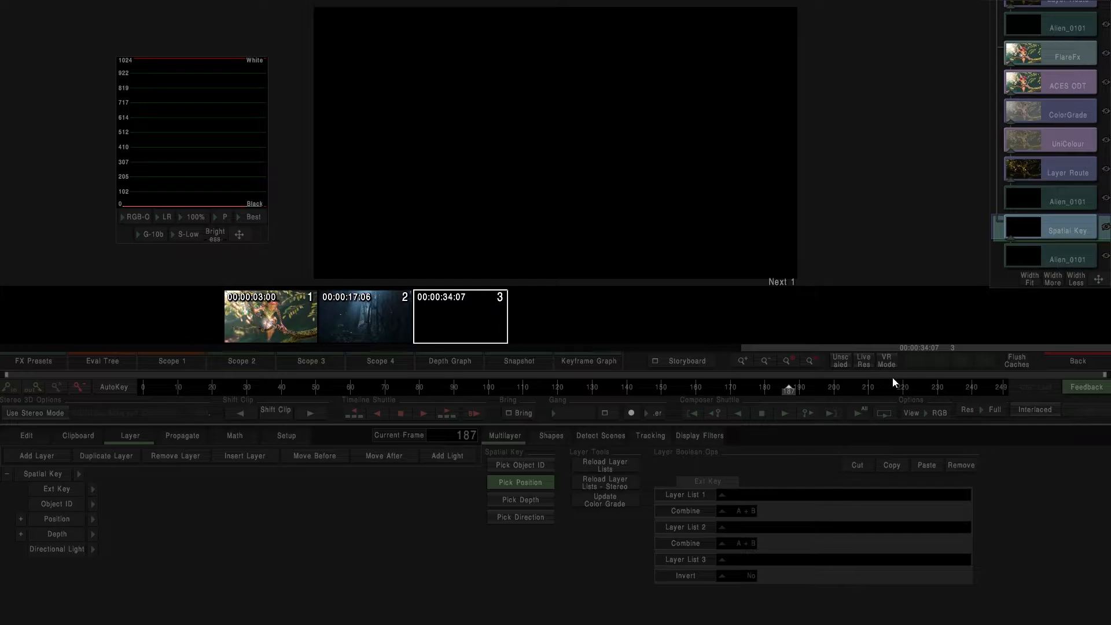
{"action": "left_click", "coordinate": [930, 412]}
{"action": "left_click", "coordinate": [925, 378]}
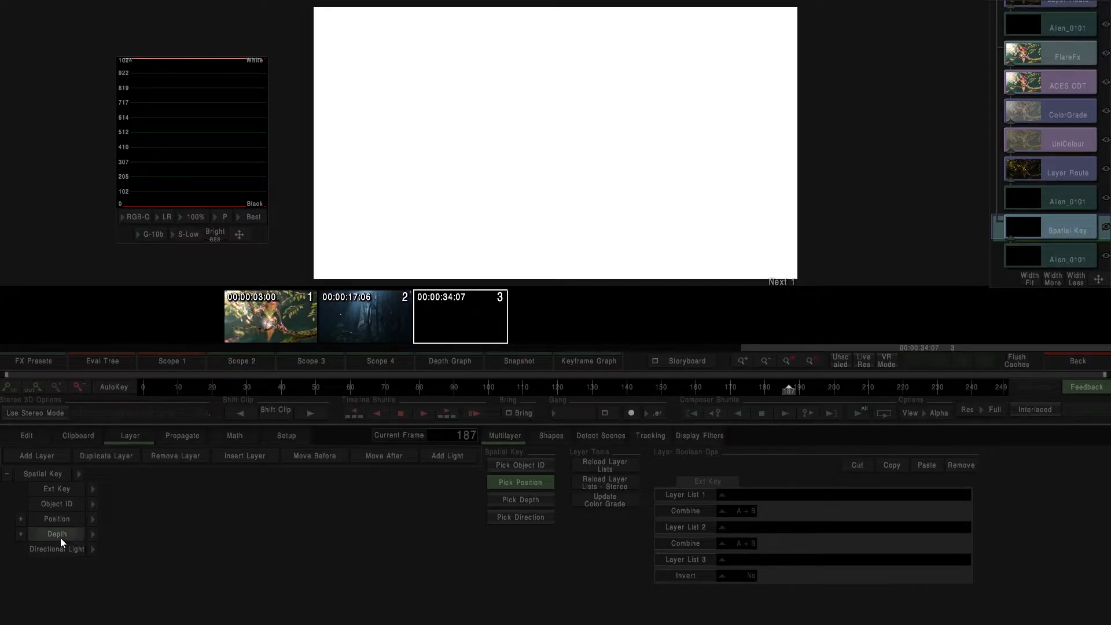
Step: Key by depth in the Spatial Key using the RenderLayer.Depth.Z layer, with Depth Z at 28 and Size Z at 4
{"action": "left_click", "coordinate": [92, 534]}
{"action": "left_click", "coordinate": [248, 490]}
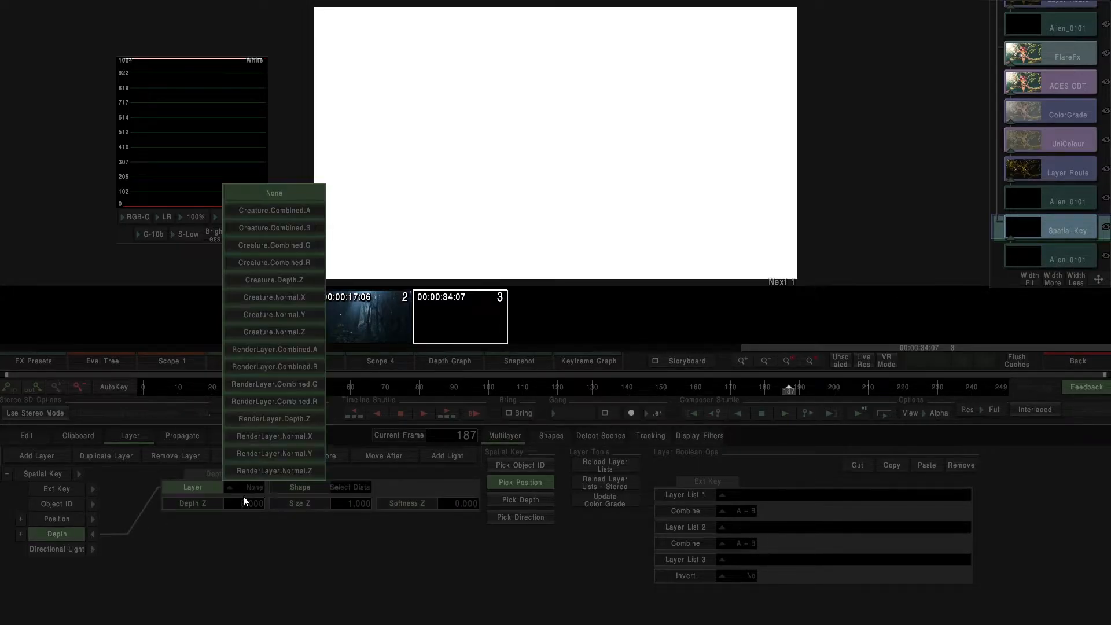
{"action": "left_click", "coordinate": [287, 419]}
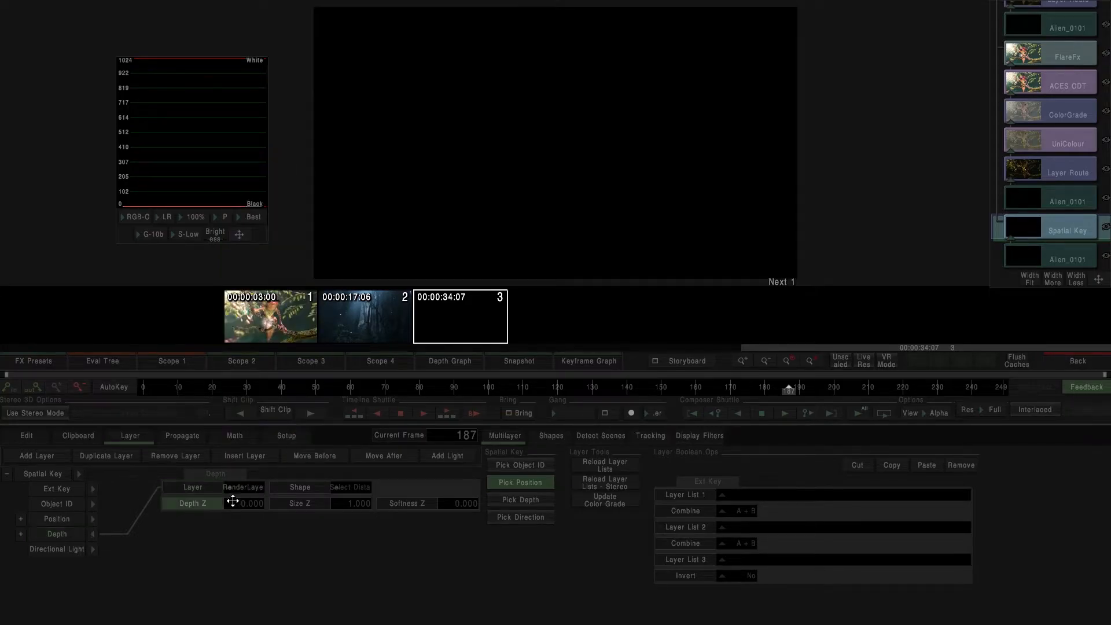
{"action": "left_click_drag", "start_coordinate": [248, 503], "coordinate": [402, 503]}
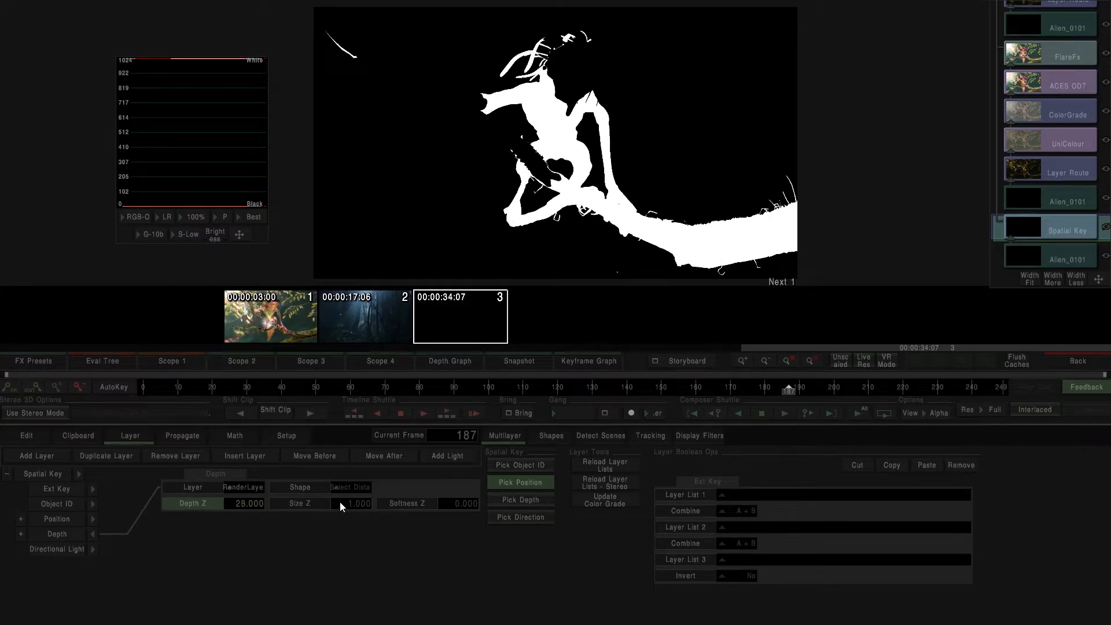
{"action": "left_click_drag", "start_coordinate": [339, 502], "coordinate": [360, 504]}
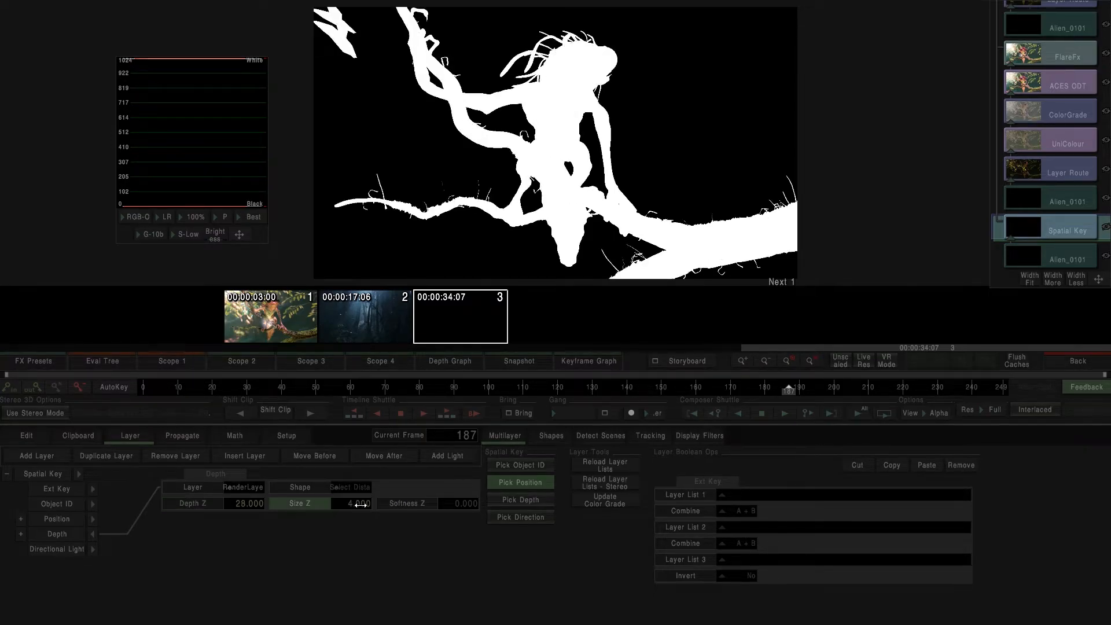
Step: Bring up the shape creation tools for the Spatial Key
{"action": "left_click", "coordinate": [186, 365]}
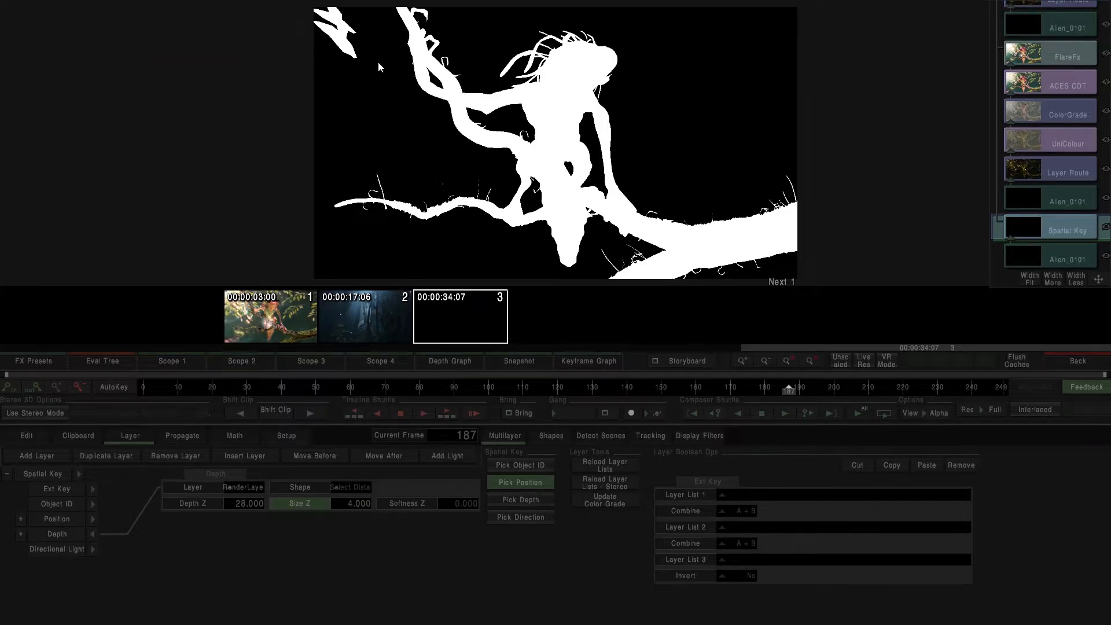
{"action": "left_click", "coordinate": [552, 437]}
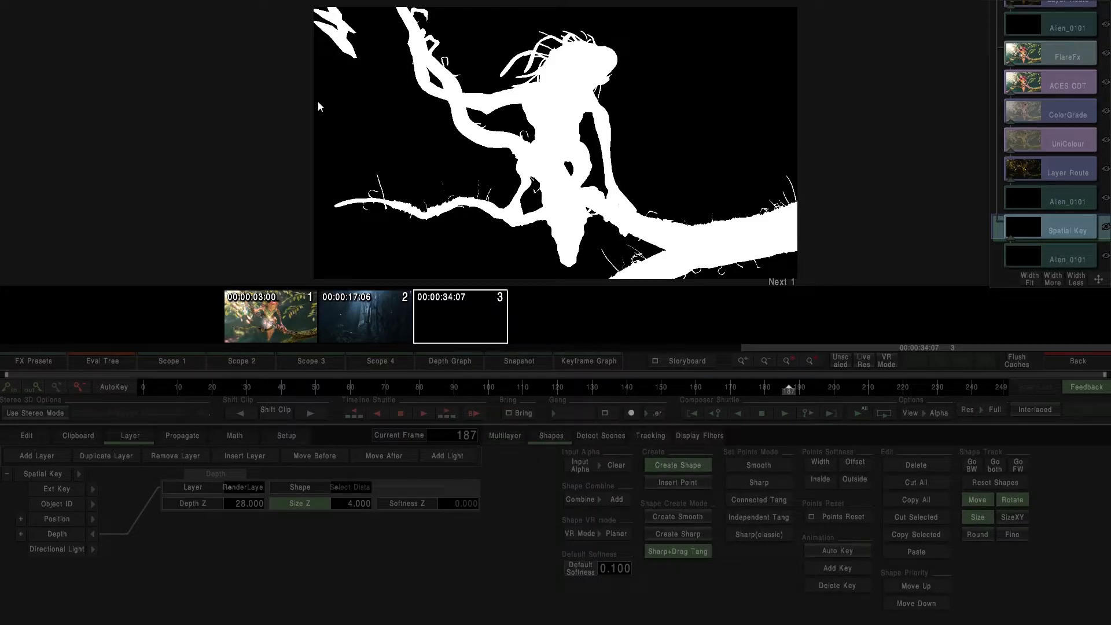
Step: Draw a closed shape around the stray branch in the upper-left corner of the Spatial Key matte
{"action": "left_click", "coordinate": [293, 12]}
{"action": "left_click", "coordinate": [299, 69]}
{"action": "left_click", "coordinate": [356, 85]}
{"action": "left_click", "coordinate": [404, 53]}
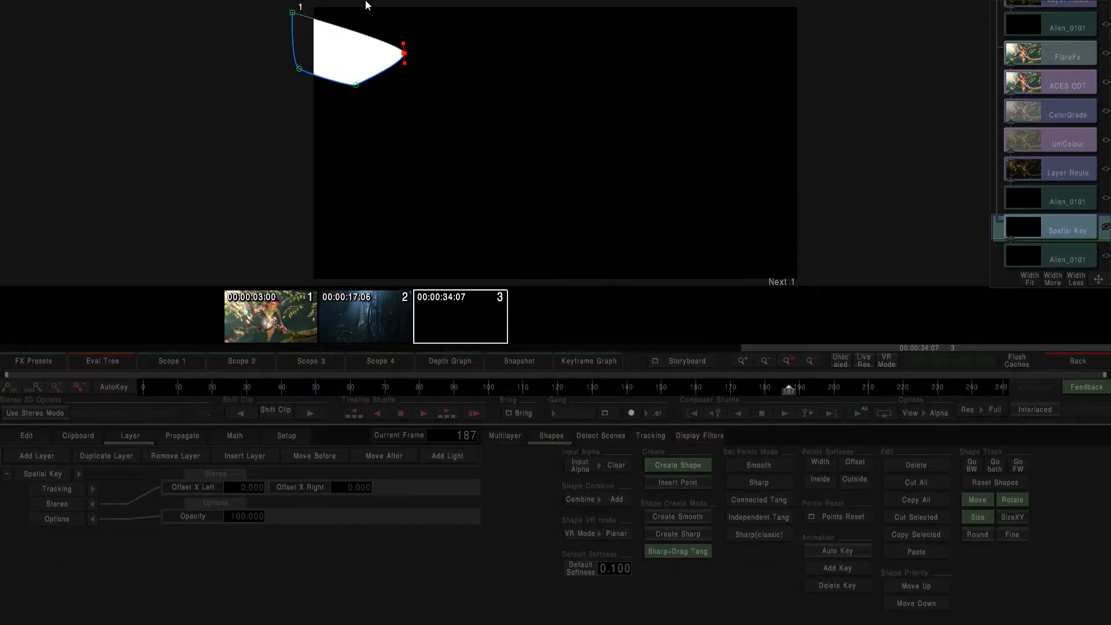
{"action": "left_click", "coordinate": [294, 1]}
{"action": "left_click", "coordinate": [292, 12]}
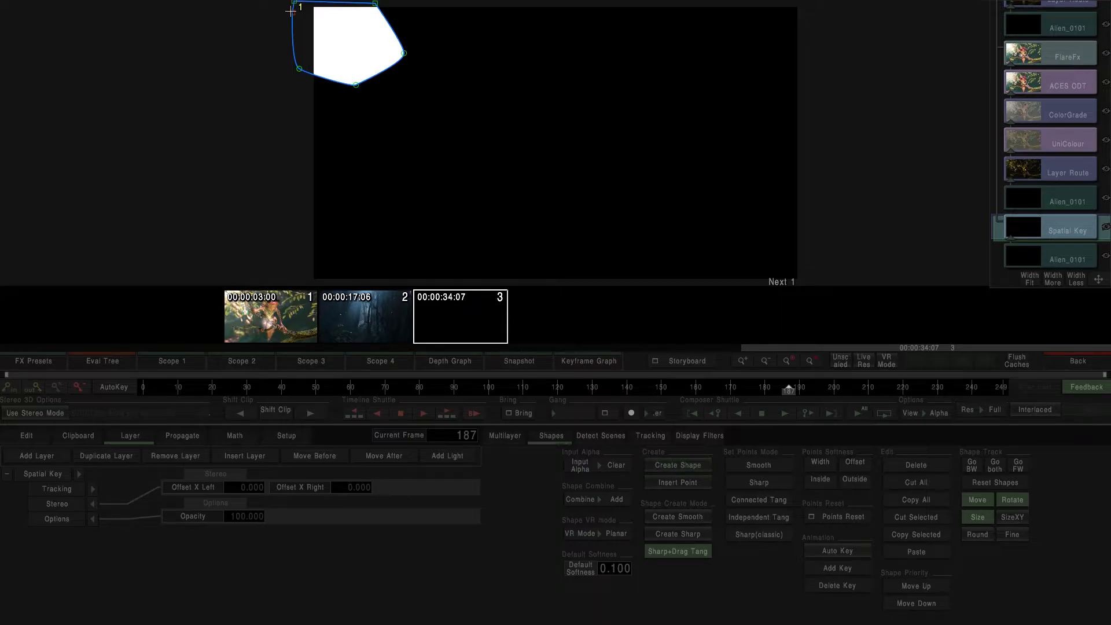
Step: Keep the input alpha, subtract the shape from it, and pull the shape's rightmost point slightly away from the main branch
{"action": "scroll", "coordinate": [351, 65], "scroll_direction": "down", "scroll_amount": 1}
{"action": "left_click_drag", "start_coordinate": [401, 51], "coordinate": [389, 77]}
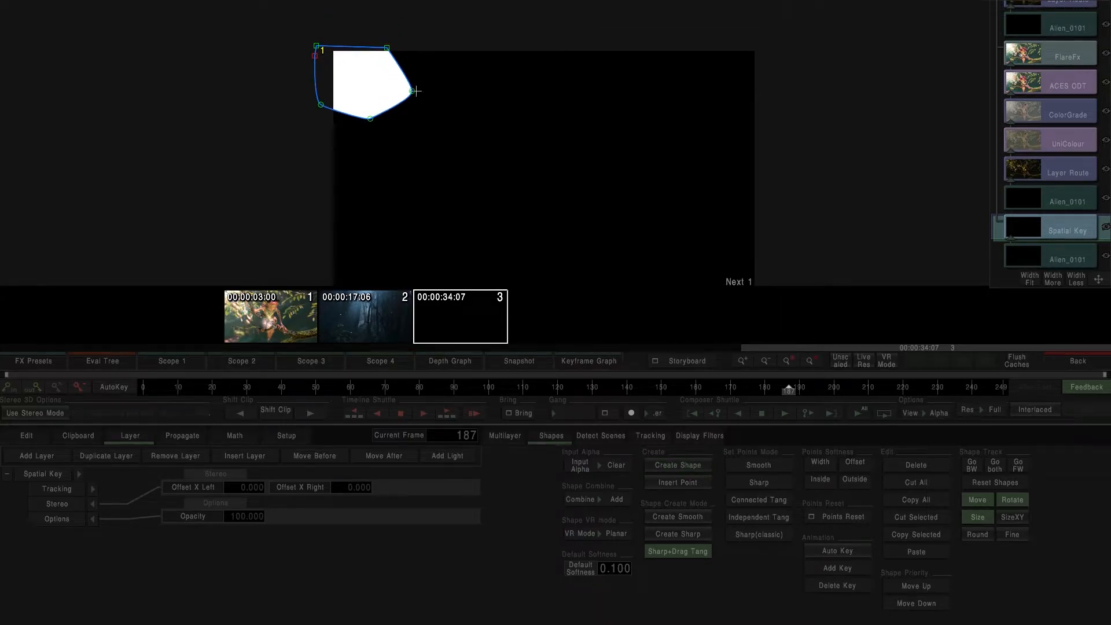
{"action": "left_click", "coordinate": [404, 85]}
{"action": "left_click", "coordinate": [614, 465]}
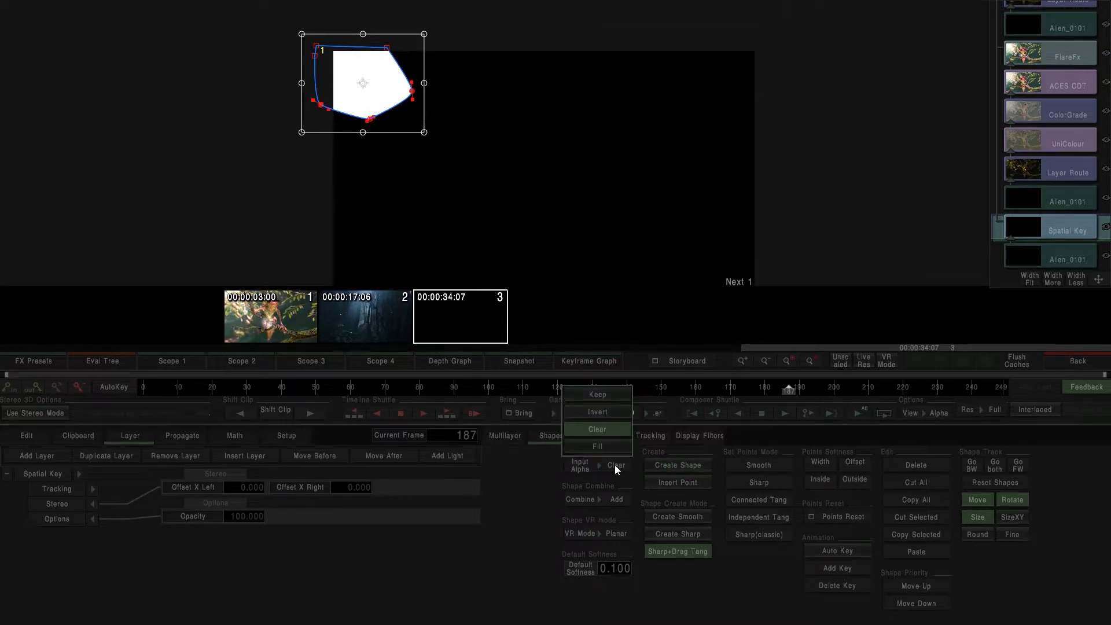
{"action": "left_click", "coordinate": [602, 398]}
{"action": "left_click", "coordinate": [605, 493]}
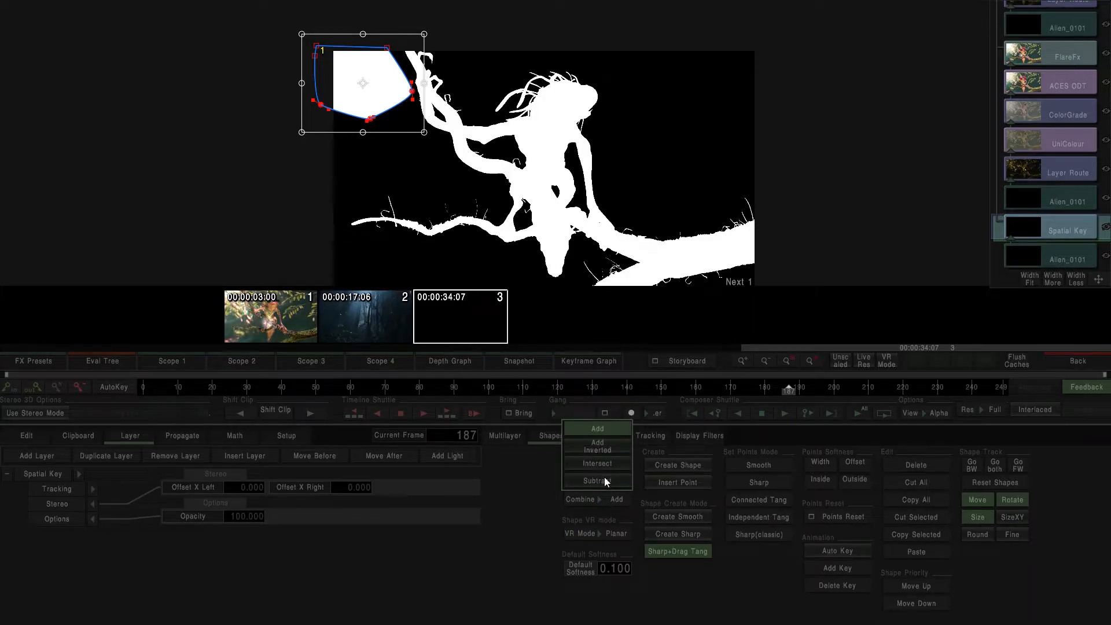
{"action": "left_click", "coordinate": [602, 481]}
{"action": "left_click", "coordinate": [285, 190]}
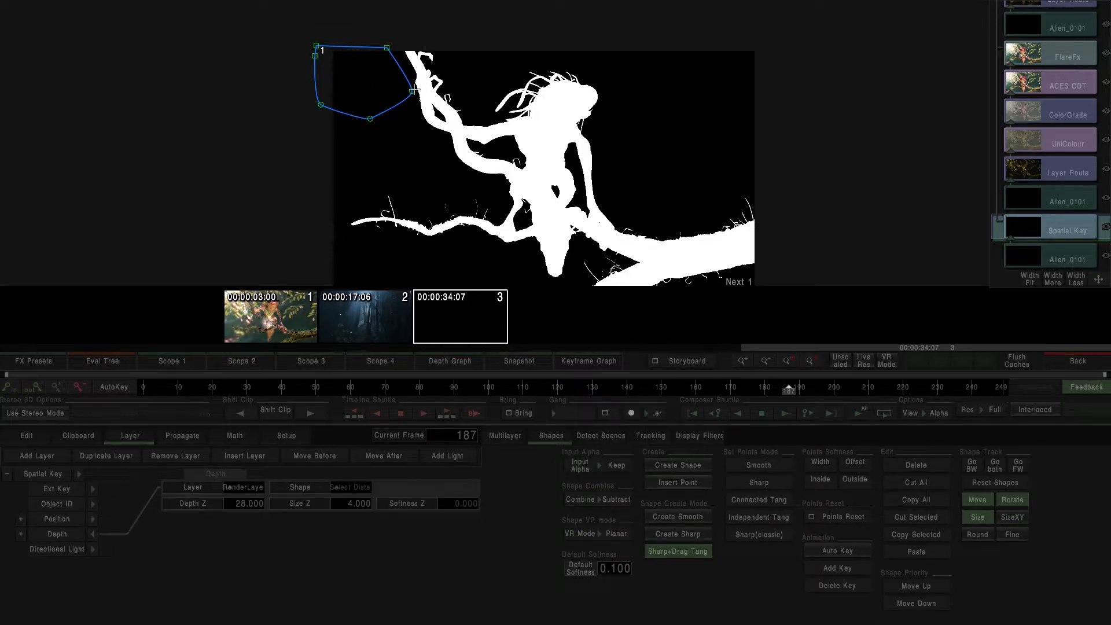
{"action": "left_click_drag", "start_coordinate": [412, 91], "coordinate": [406, 89]}
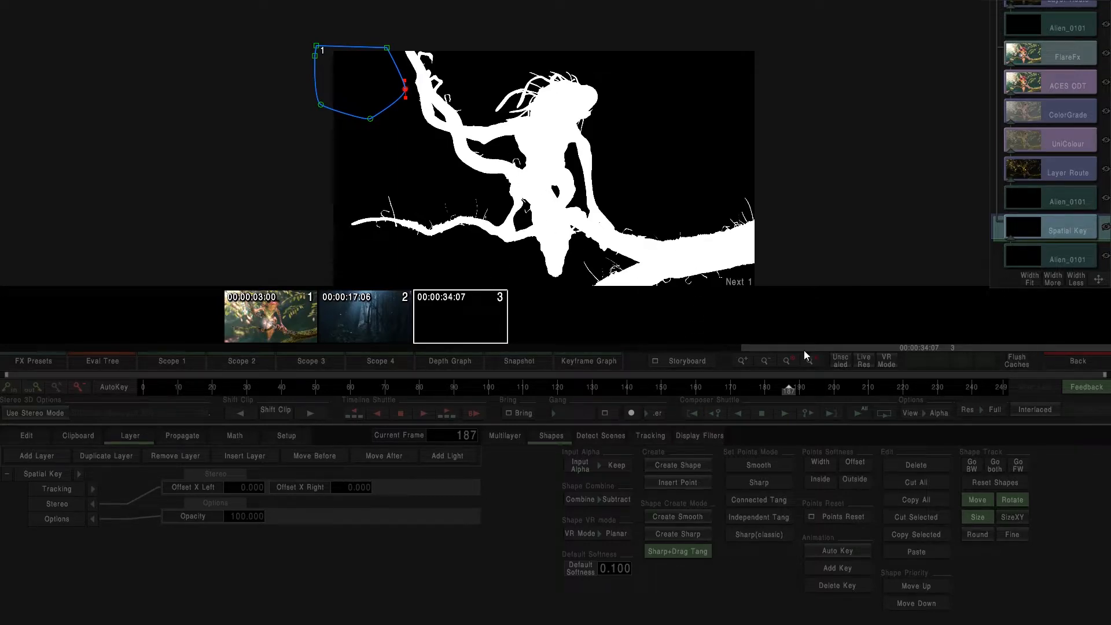
Step: Compare the FlareFx image in RGB with the Spatial Key output in Alpha and RGB views
{"action": "left_click", "coordinate": [920, 414]}
{"action": "left_click", "coordinate": [935, 304]}
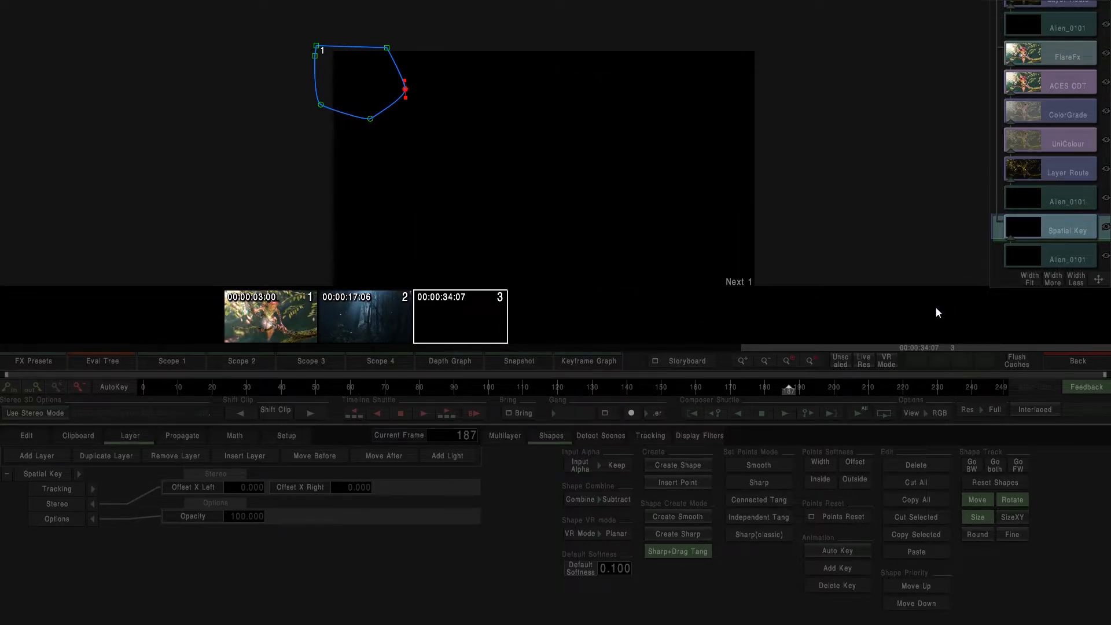
{"action": "left_click", "coordinate": [1053, 55]}
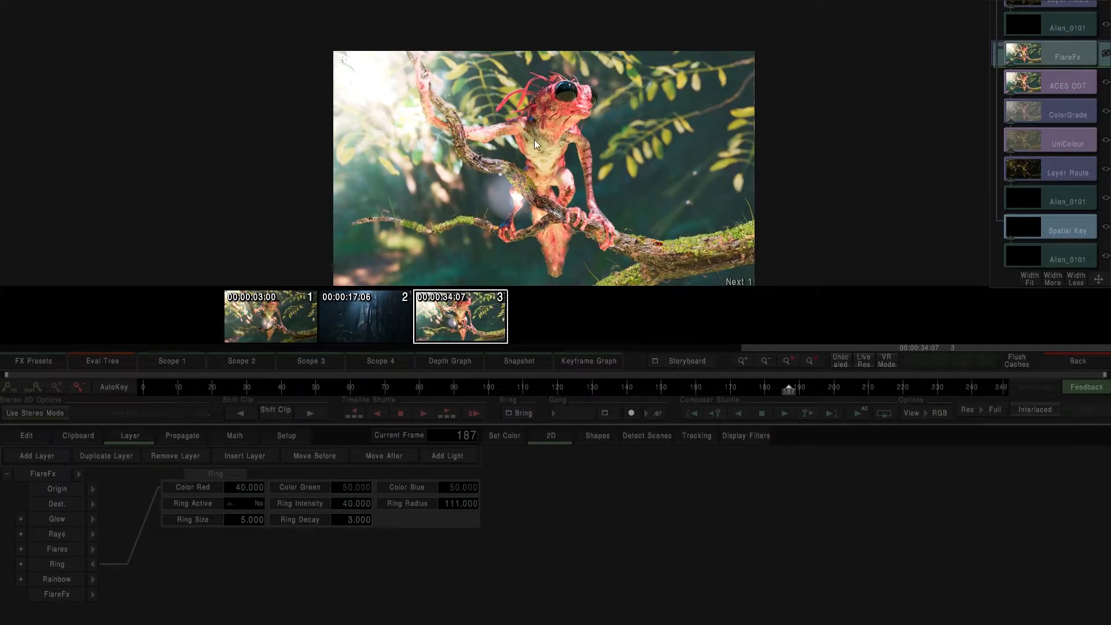
{"action": "left_click_drag", "start_coordinate": [535, 134], "coordinate": [535, 92]}
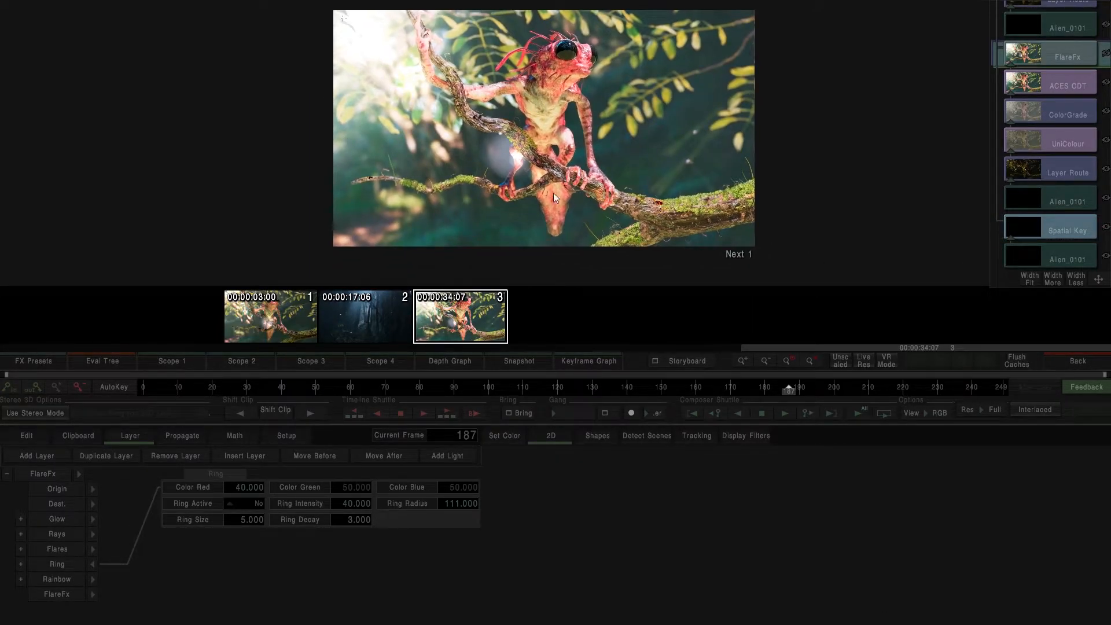
{"action": "left_click", "coordinate": [1040, 228]}
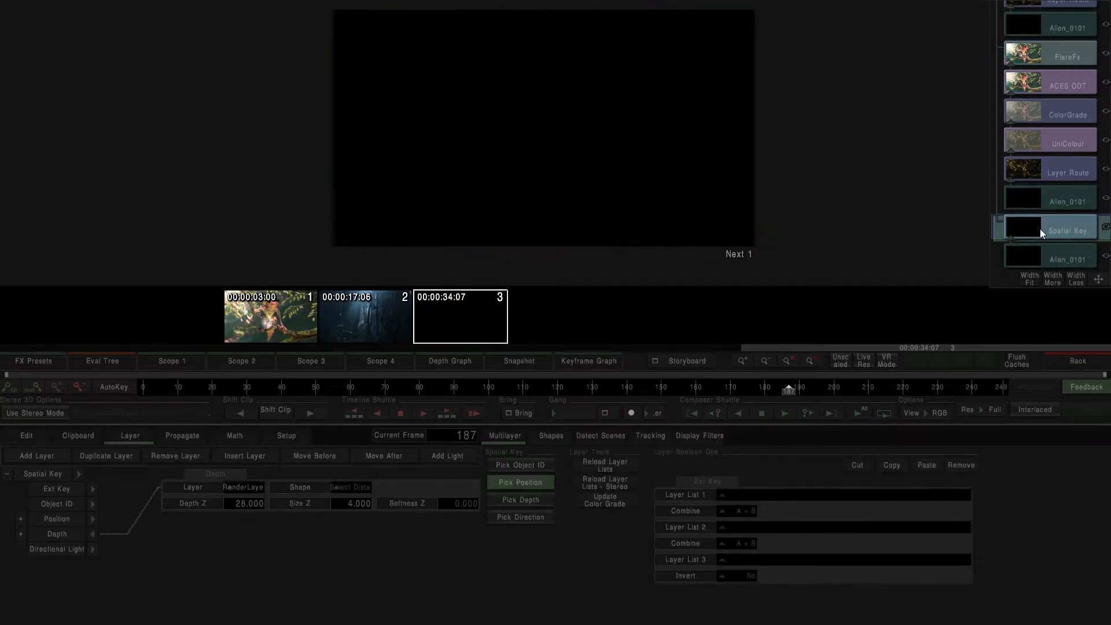
{"action": "left_click", "coordinate": [926, 413]}
{"action": "left_click", "coordinate": [923, 385]}
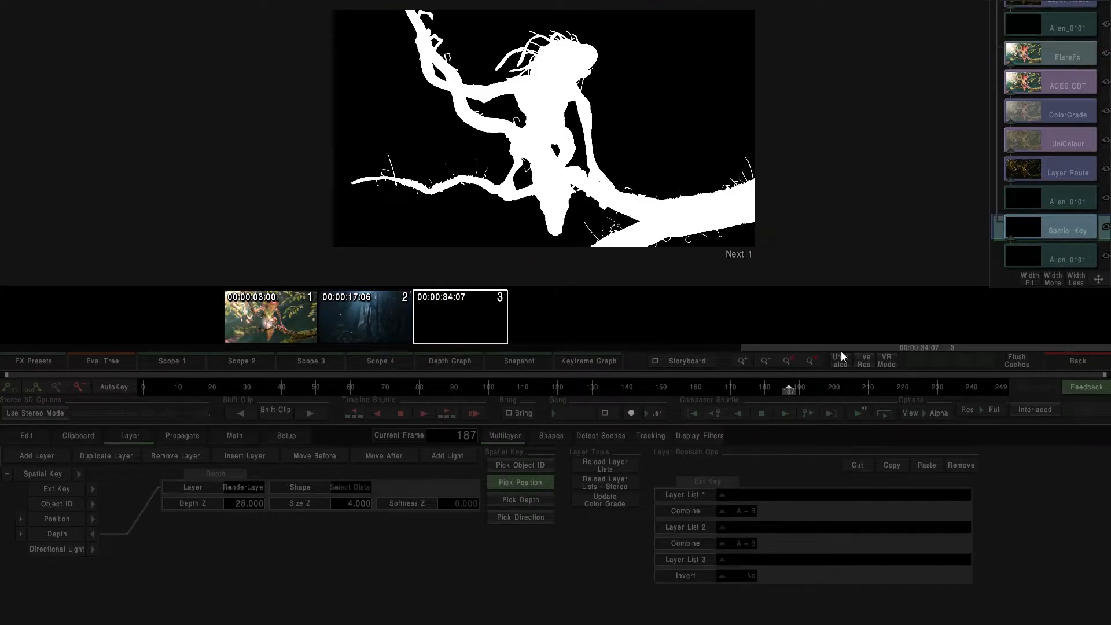
{"action": "left_click", "coordinate": [921, 415]}
{"action": "left_click", "coordinate": [911, 310]}
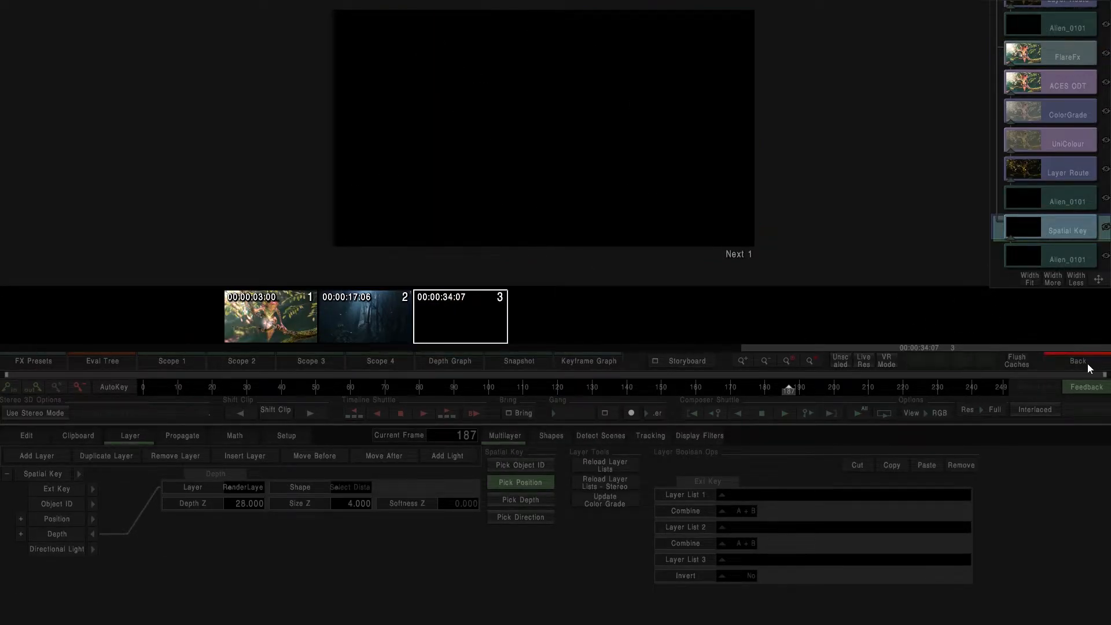
Step: Return to the timeline and add an ExternalKey effect over the FlareFx stack and the Spatial Key stack
{"action": "left_click", "coordinate": [1078, 361]}
{"action": "left_click_drag", "start_coordinate": [639, 272], "coordinate": [481, 85]}
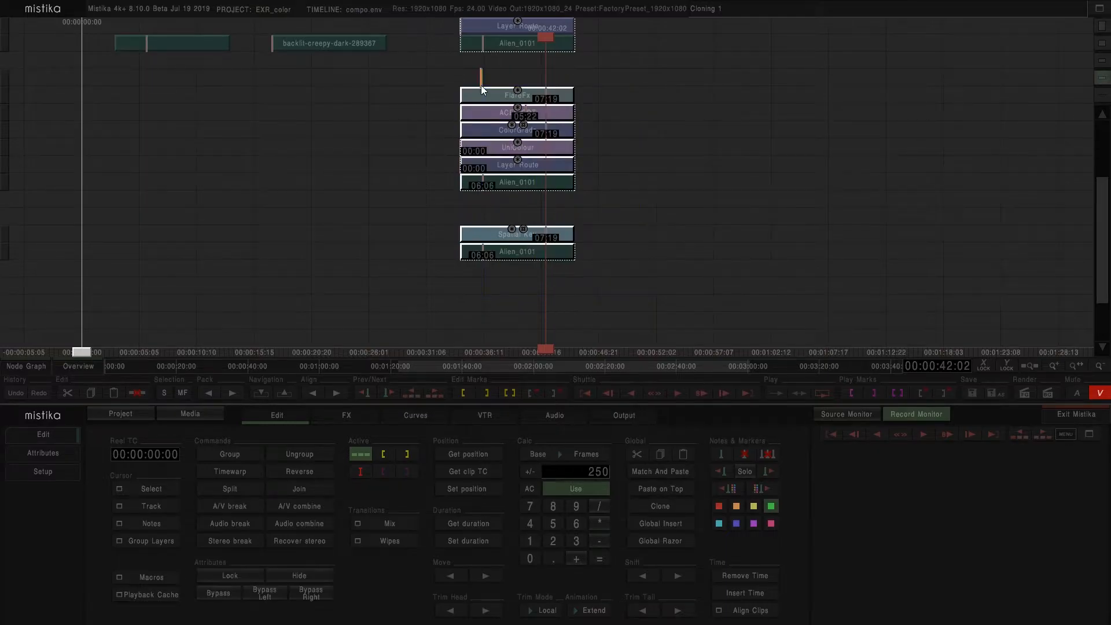
{"action": "left_click", "coordinate": [349, 416]}
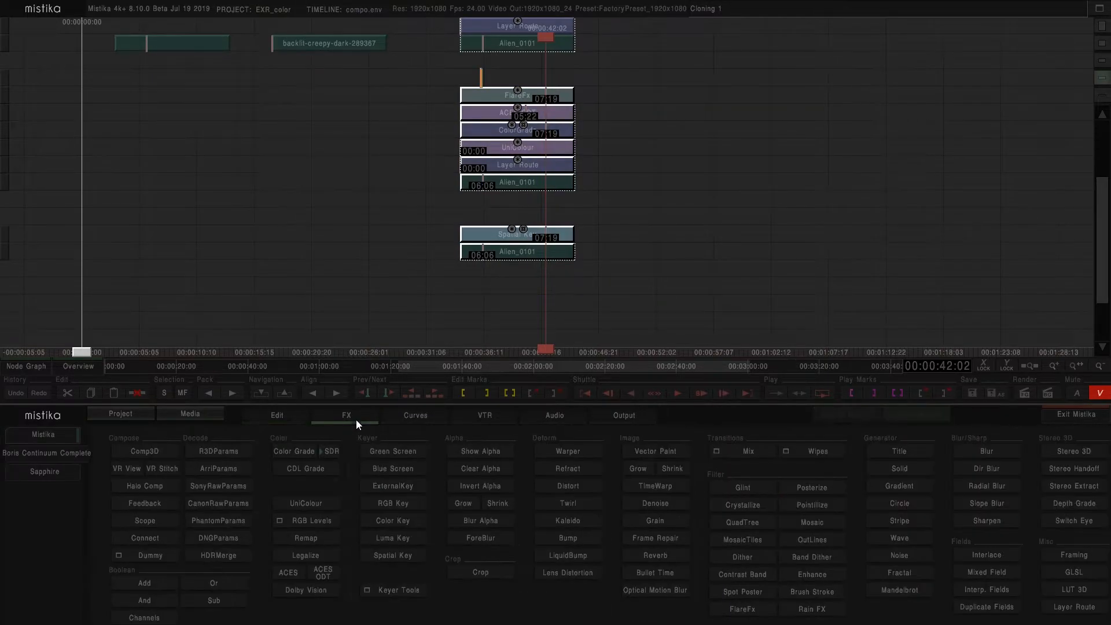
{"action": "left_click", "coordinate": [397, 488]}
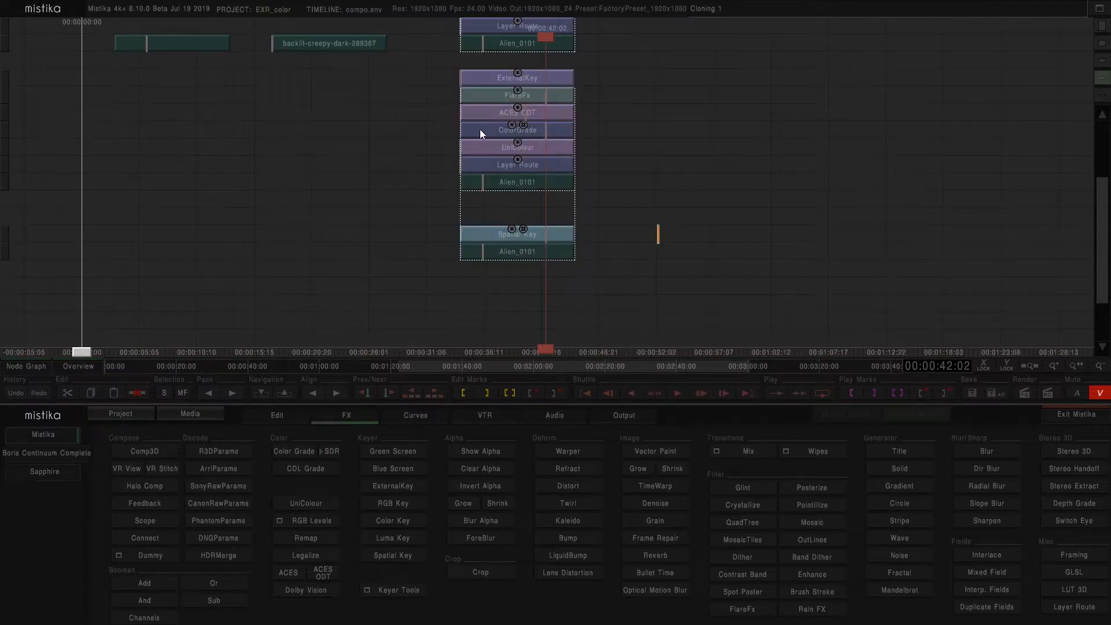
Step: Show the ExternalKey composite in the node graph, reset the layout, and reposition the standalone FlareFx node above its chain
{"action": "left_click", "coordinate": [505, 76]}
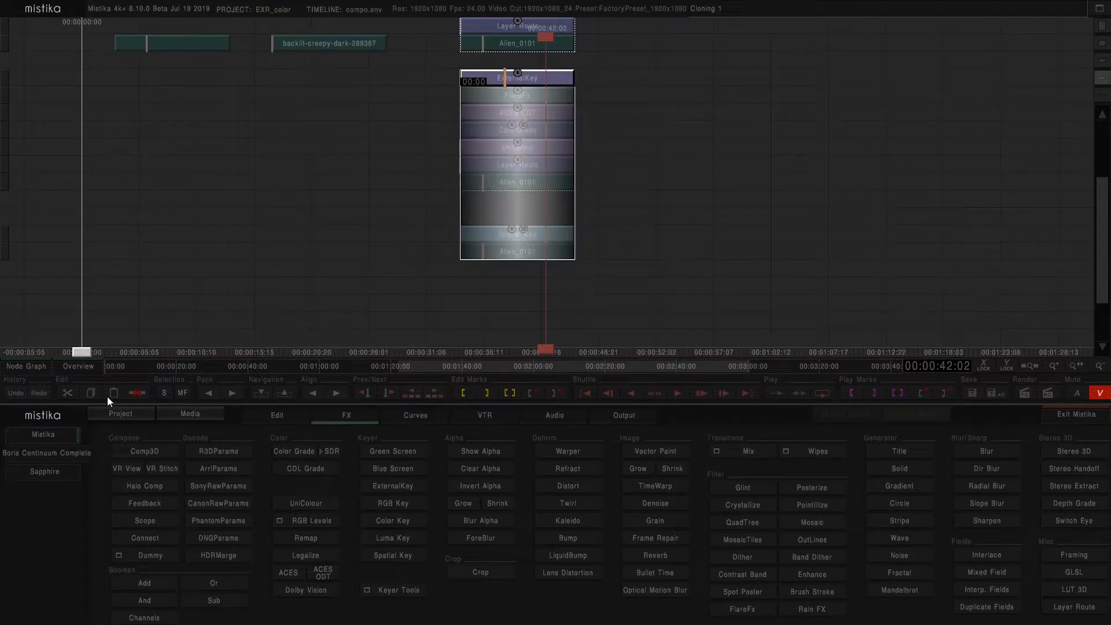
{"action": "left_click", "coordinate": [21, 366]}
{"action": "left_click", "coordinate": [30, 28]}
{"action": "left_click", "coordinate": [51, 61]}
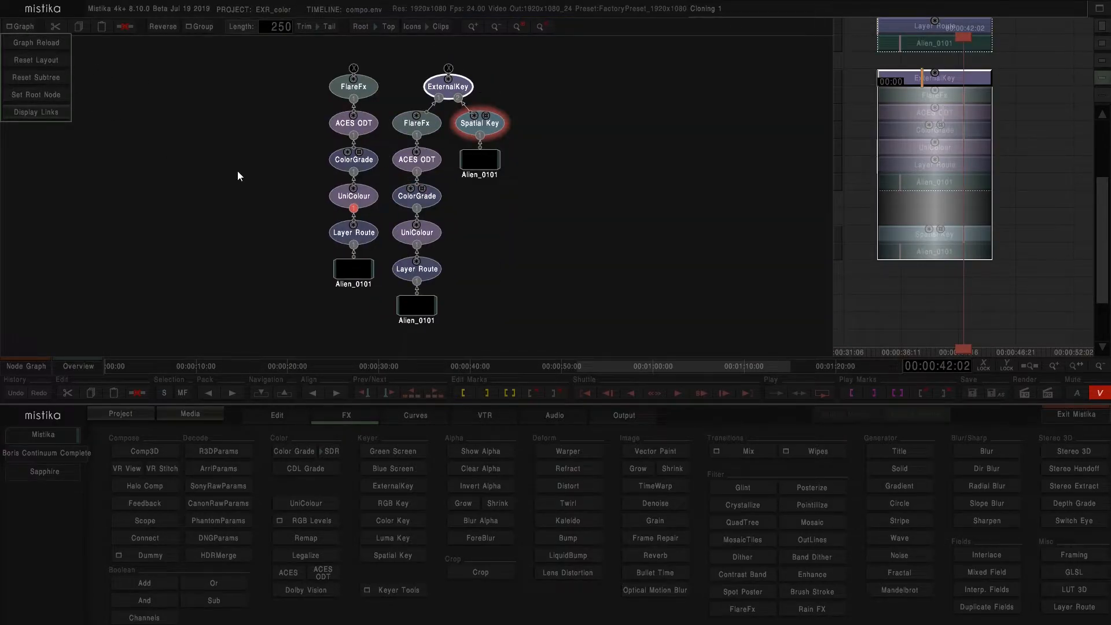
{"action": "mouse_move", "coordinate": [345, 108]}
{"action": "left_mouse_down"}
{"action": "mouse_move", "coordinate": [299, 107]}
{"action": "mouse_move", "coordinate": [339, 109]}
{"action": "left_mouse_up"}
{"action": "left_click_drag", "start_coordinate": [332, 101], "coordinate": [278, 111]}
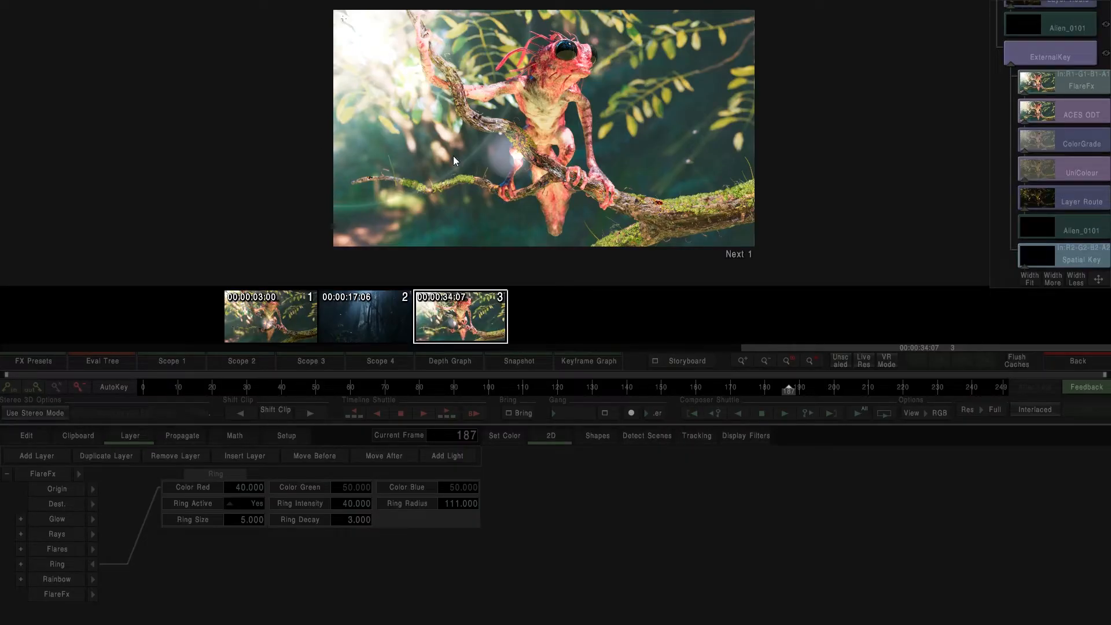
Step: Inspect the FlareFx input of the ExternalKey and the Spatial Key input's alpha, and return to the node graph
{"action": "left_click", "coordinate": [1054, 358]}
{"action": "left_click_drag", "start_coordinate": [294, 120], "coordinate": [327, 72]}
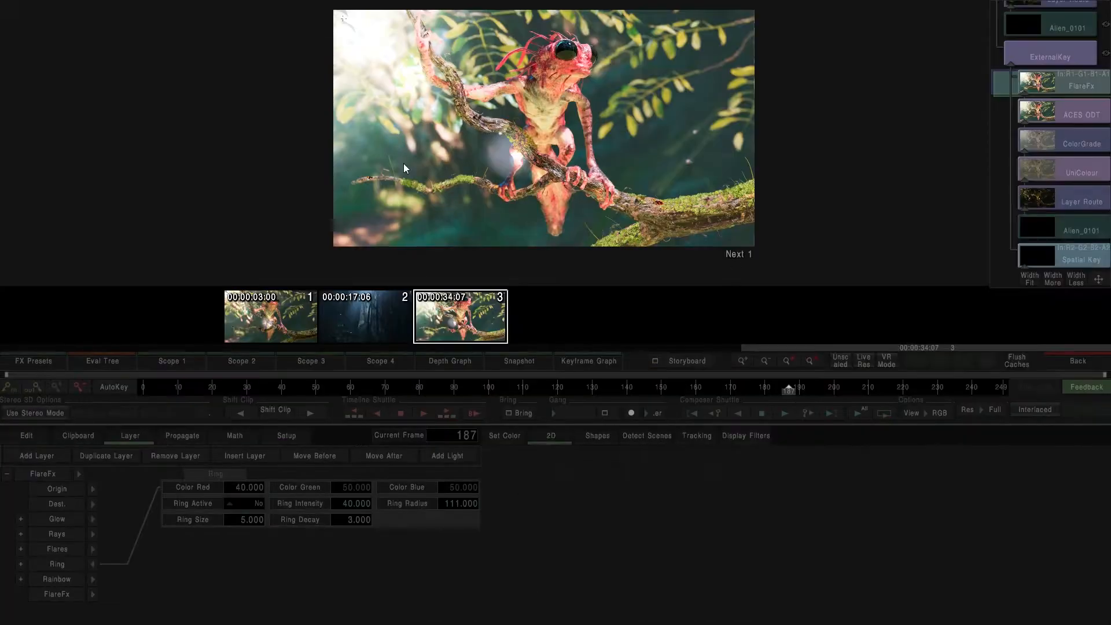
{"action": "left_click", "coordinate": [1076, 362]}
{"action": "double_click", "coordinate": [472, 137]}
{"action": "left_click", "coordinate": [937, 413]}
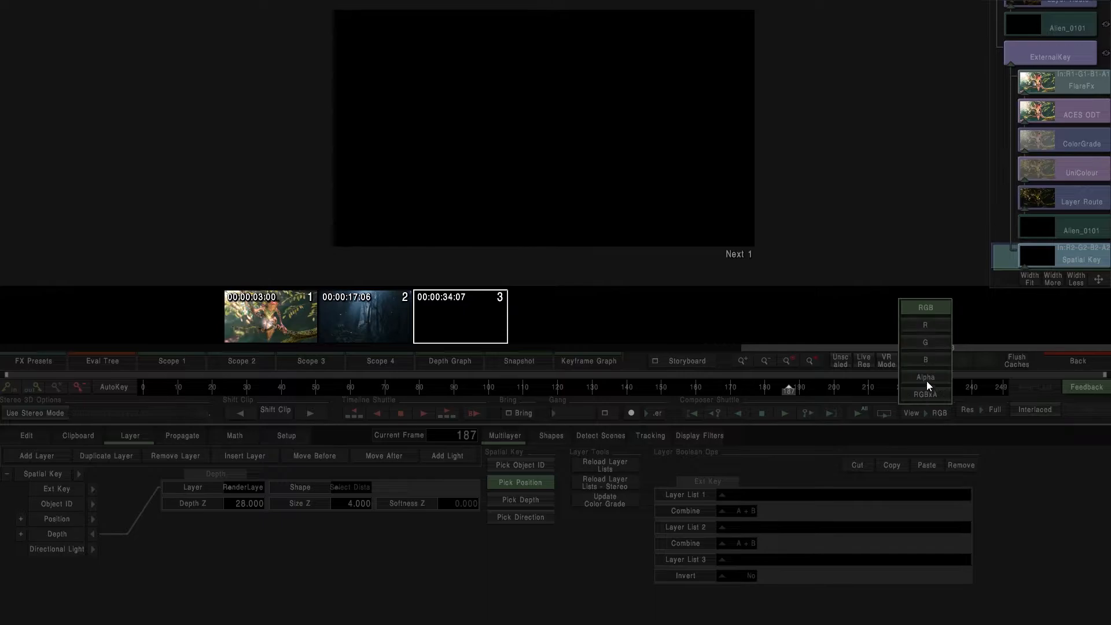
{"action": "left_click", "coordinate": [927, 383]}
{"action": "left_click", "coordinate": [926, 408]}
{"action": "left_click", "coordinate": [918, 316]}
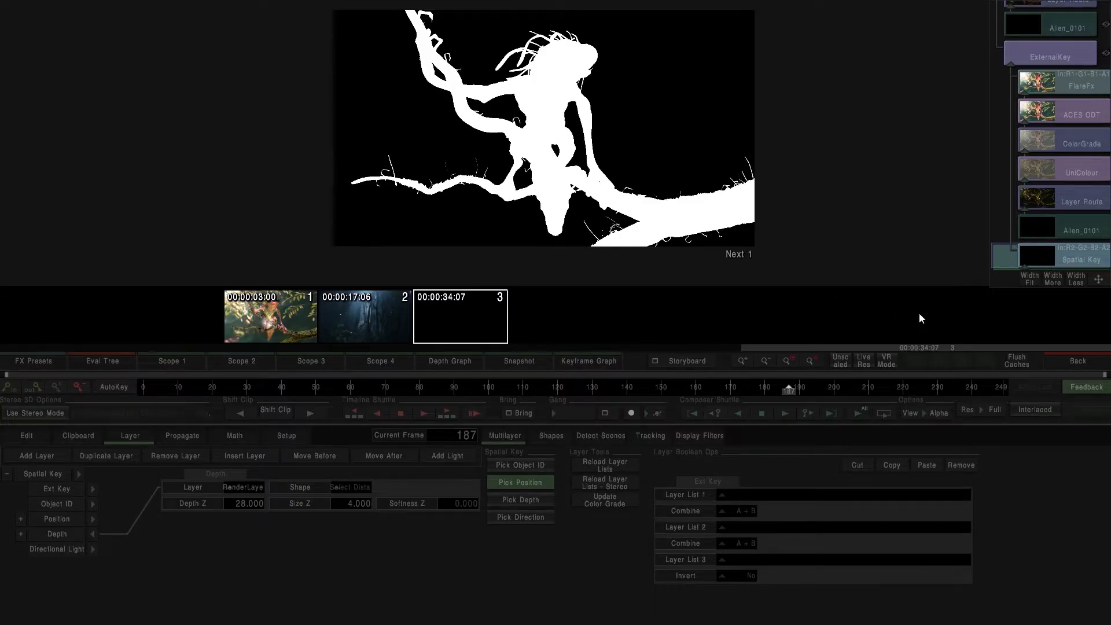
{"action": "left_click", "coordinate": [1083, 364]}
Step: Open the ExternalKey effect and set the X source of its Alpha channel to A2
{"action": "left_click_drag", "start_coordinate": [426, 94], "coordinate": [425, 81]}
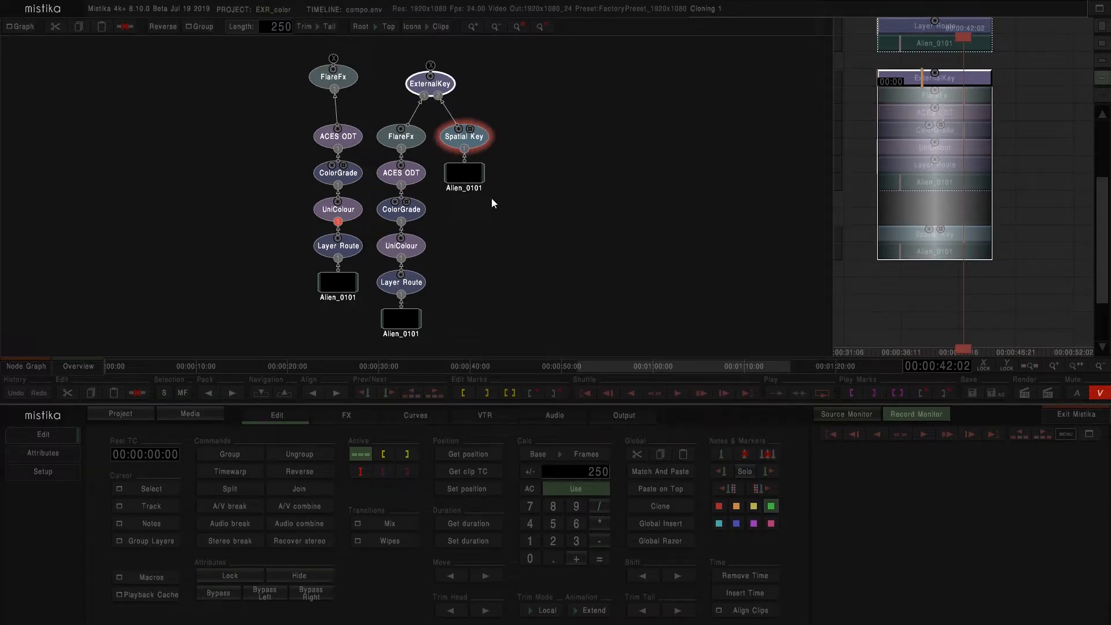
{"action": "double_click", "coordinate": [427, 81]}
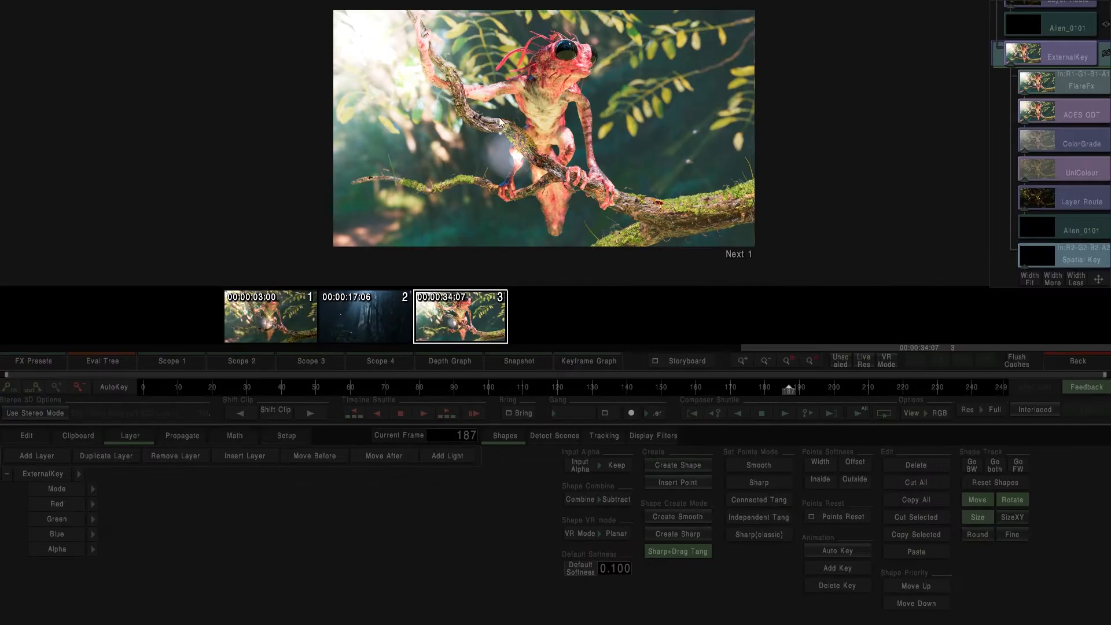
{"action": "left_click", "coordinate": [93, 550]}
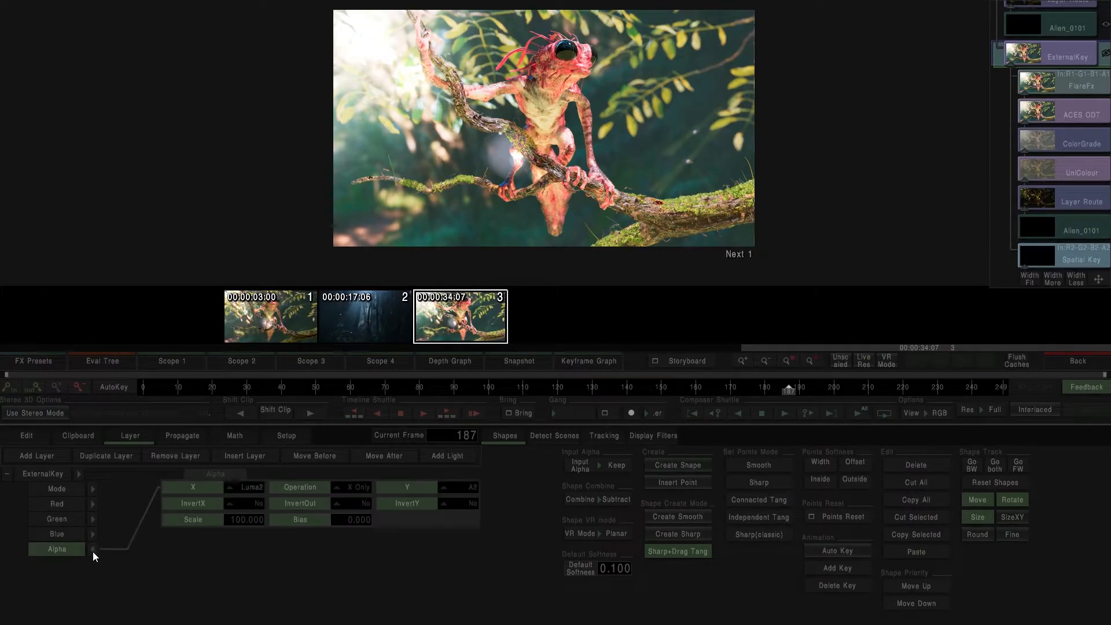
{"action": "left_click", "coordinate": [238, 487]}
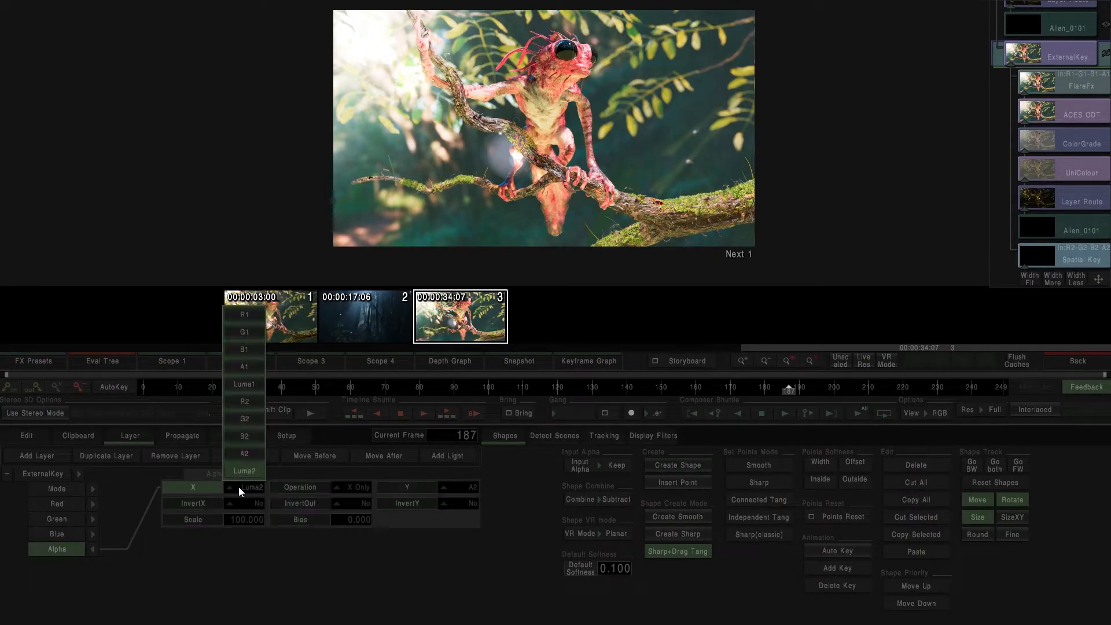
{"action": "left_click", "coordinate": [236, 458]}
Step: Check the ExternalKey result in Alpha, RGB and RGBxA views, and return the display to RGB
{"action": "left_click", "coordinate": [929, 414]}
{"action": "left_click", "coordinate": [925, 377]}
{"action": "left_click", "coordinate": [922, 418]}
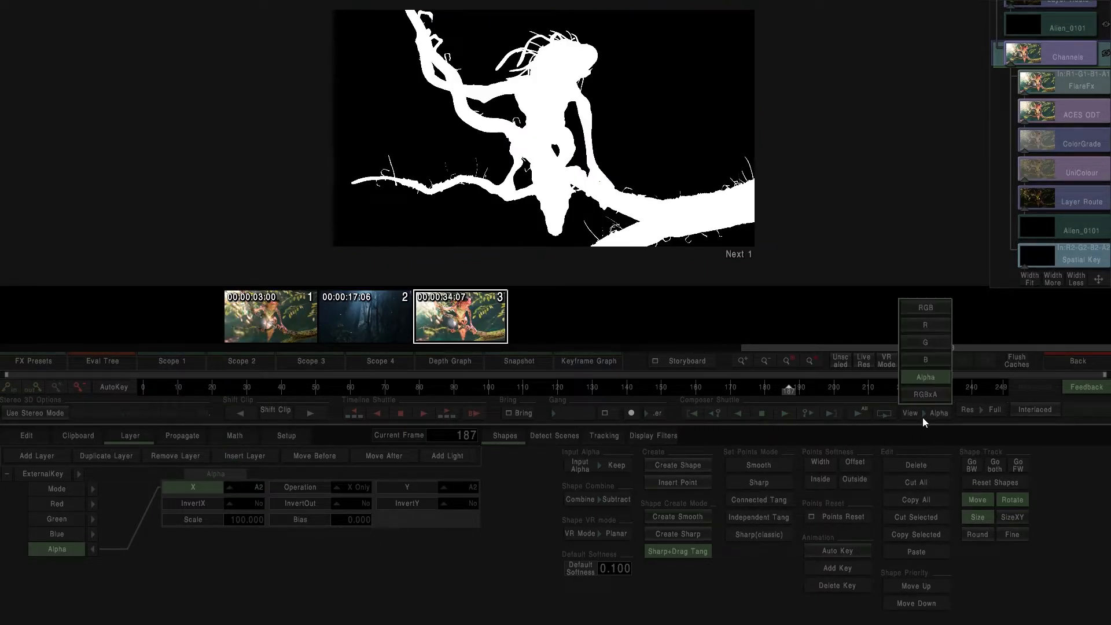
{"action": "left_click", "coordinate": [921, 308]}
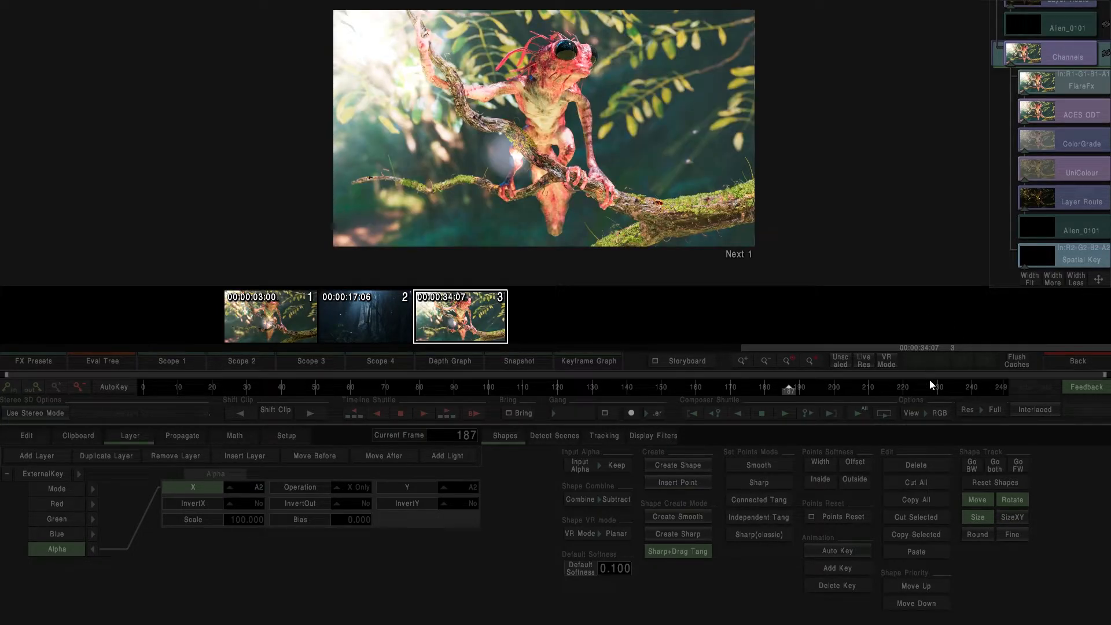
{"action": "left_click", "coordinate": [922, 412]}
{"action": "left_click", "coordinate": [923, 395]}
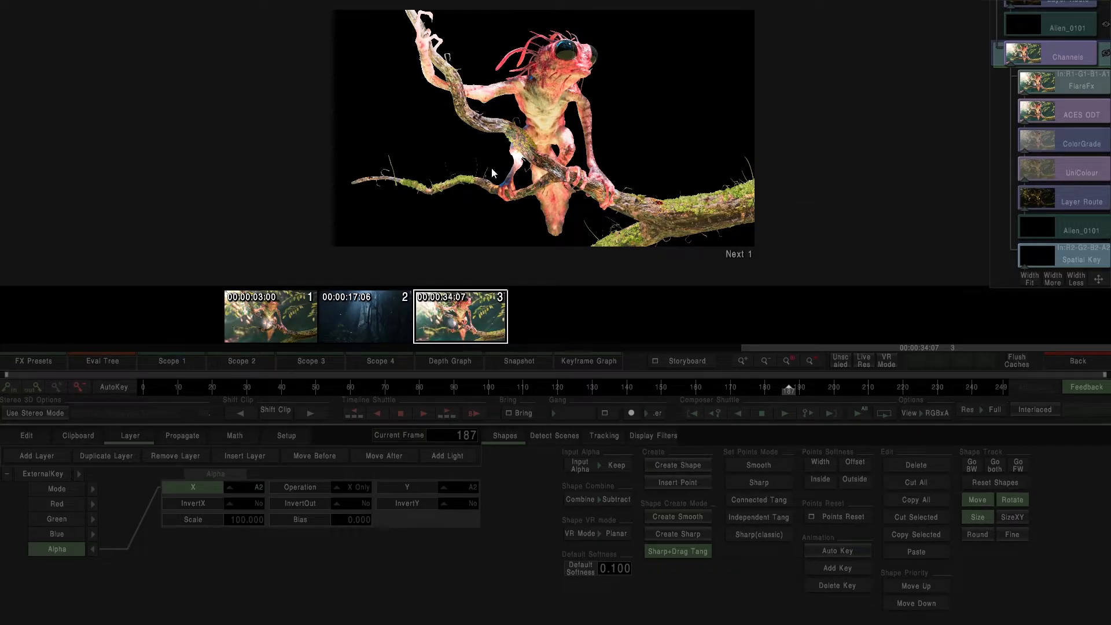
{"action": "scroll", "coordinate": [1048, 214], "scroll_direction": "down", "scroll_amount": 1}
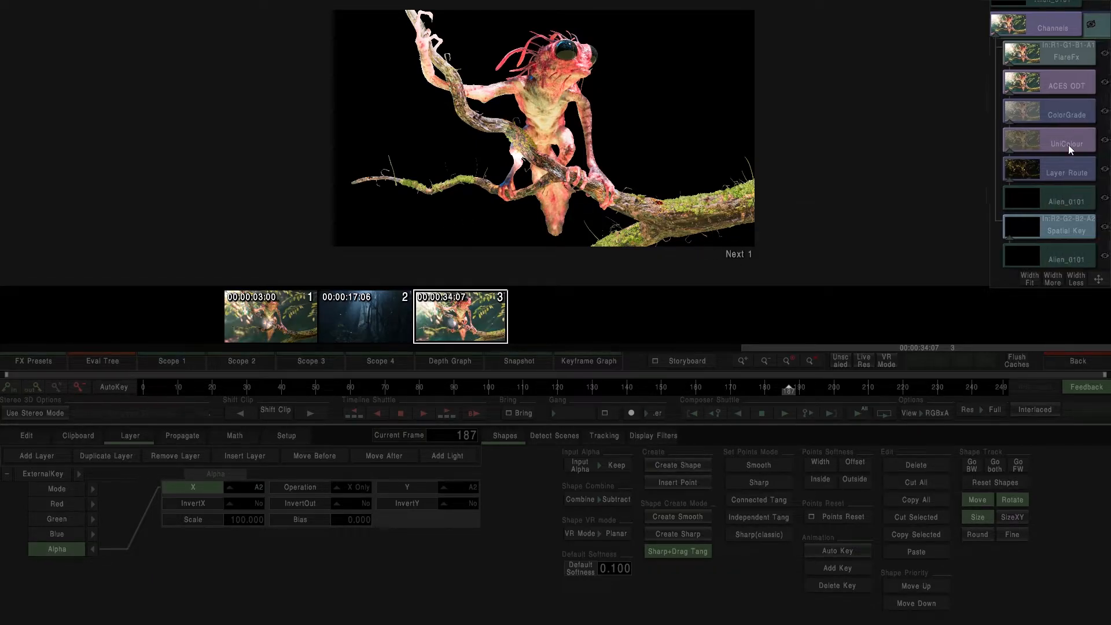
{"action": "left_click", "coordinate": [938, 414]}
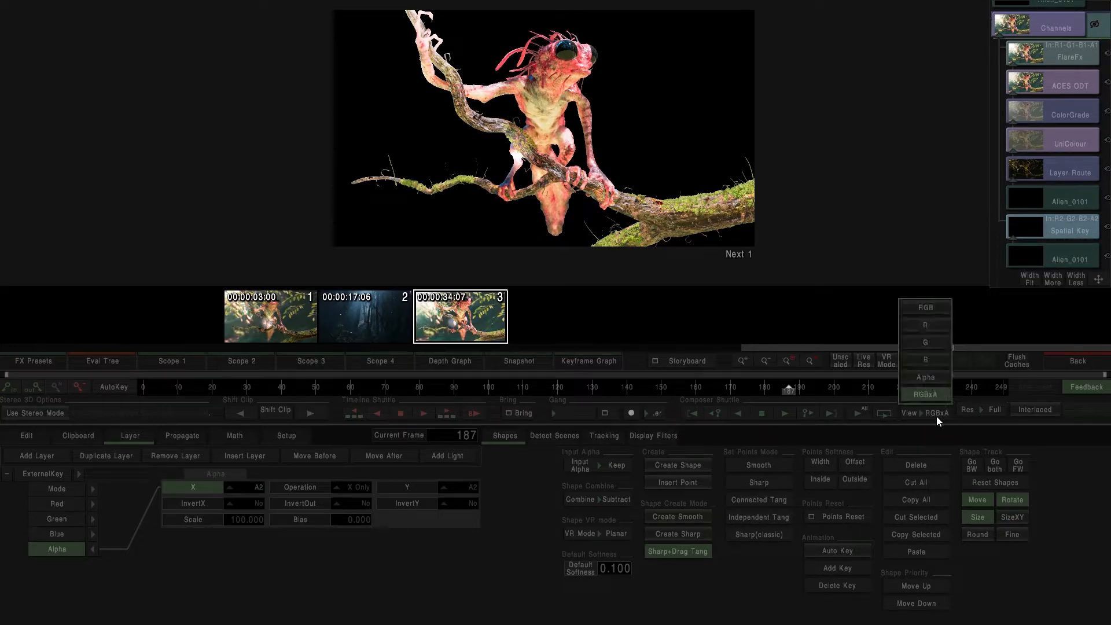
{"action": "left_click", "coordinate": [932, 306]}
Step: Add a Comp3D effect on top of the standalone FlareFx chain in the node graph and move its node higher
{"action": "left_click", "coordinate": [1060, 362]}
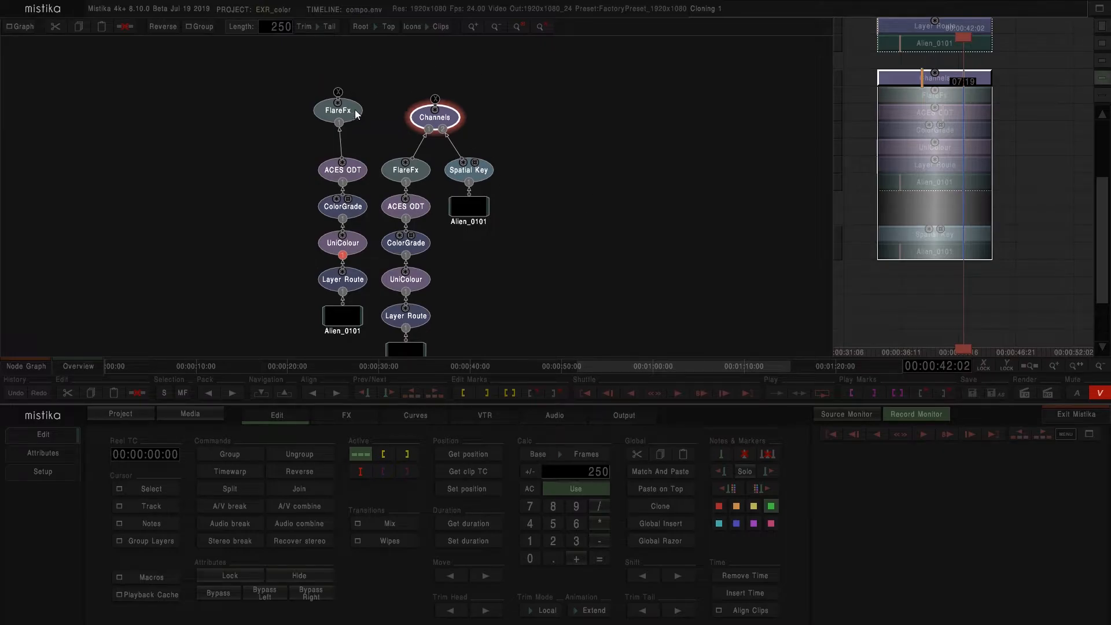
{"action": "left_click", "coordinate": [369, 112]}
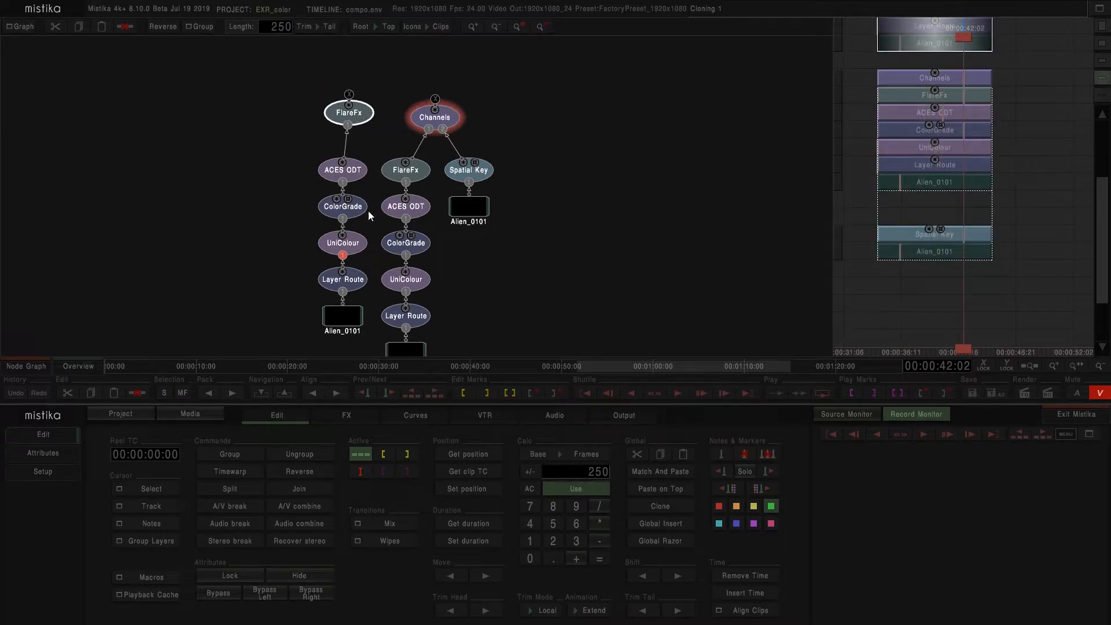
{"action": "left_click", "coordinate": [340, 419]}
{"action": "left_click", "coordinate": [157, 451]}
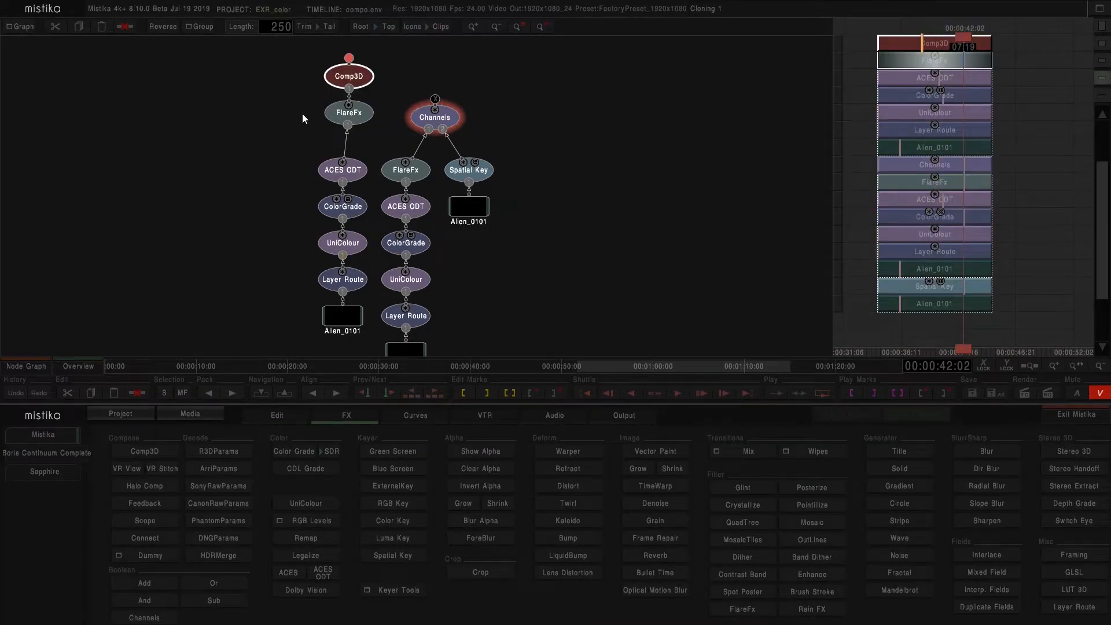
{"action": "left_click_drag", "start_coordinate": [358, 79], "coordinate": [366, 54]}
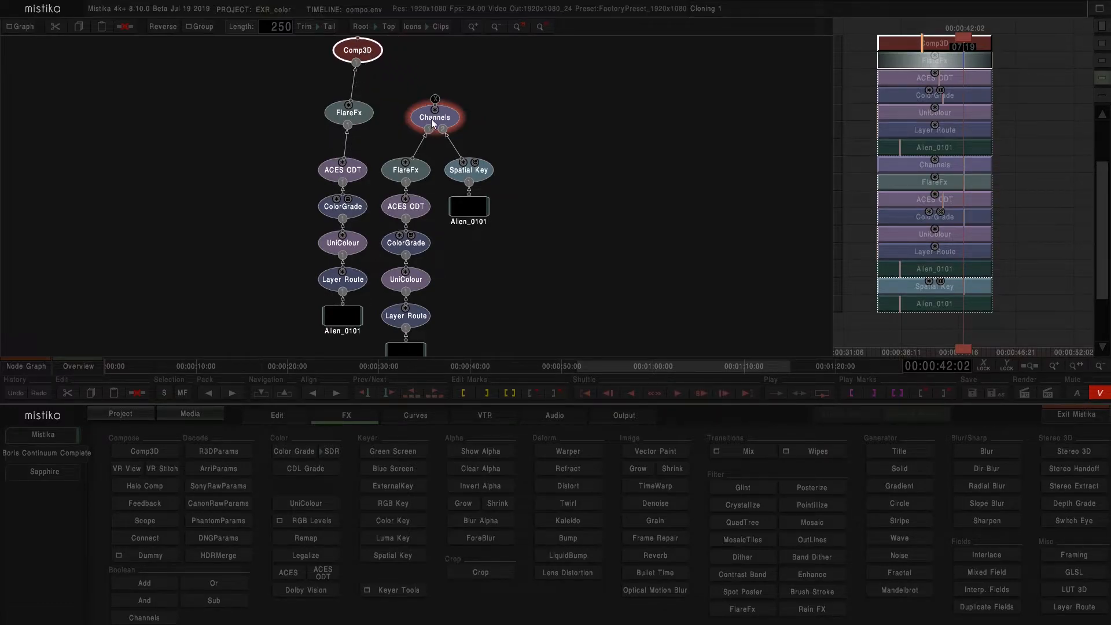
Step: Connect the Channels node to the Comp3D node as its second input and view the resulting composite up close
{"action": "left_click_drag", "start_coordinate": [432, 98], "coordinate": [359, 51]}
{"action": "double_click", "coordinate": [358, 50]}
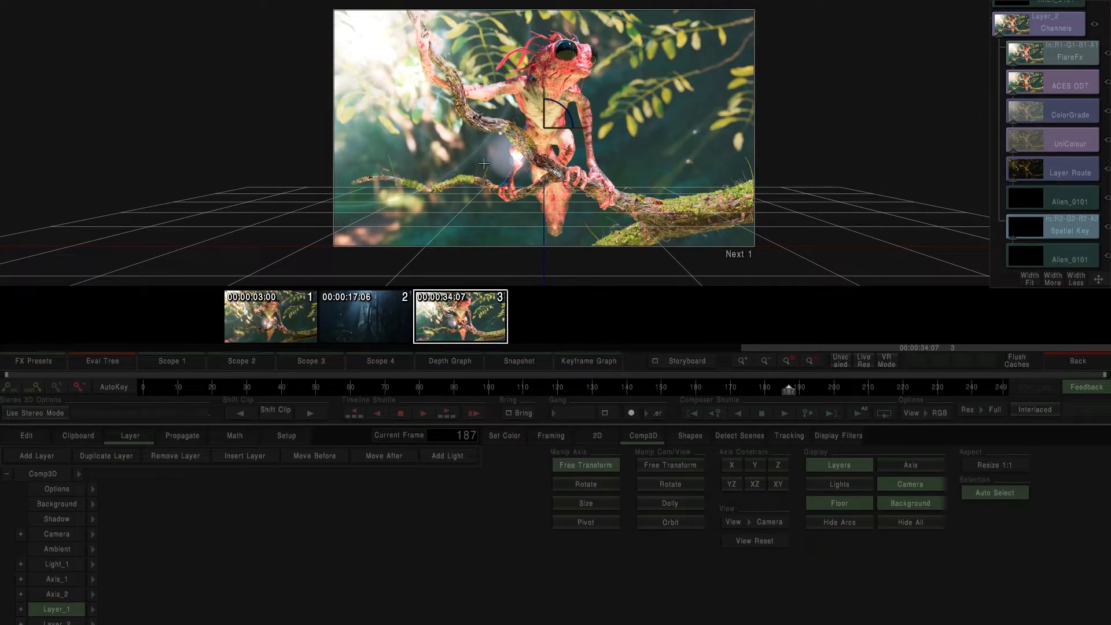
{"action": "scroll", "coordinate": [581, 140], "scroll_direction": "up", "scroll_amount": 3}
{"action": "left_click_drag", "start_coordinate": [559, 81], "coordinate": [585, 121]}
{"action": "left_click_drag", "start_coordinate": [478, 192], "coordinate": [383, 234]}
Step: Inspect the Layer_1 FlareFx input in the evaluation tree and return to the full Comp3D result
{"action": "left_click_drag", "start_coordinate": [1049, 60], "coordinate": [1057, 246]}
{"action": "left_click", "coordinate": [1054, 53]}
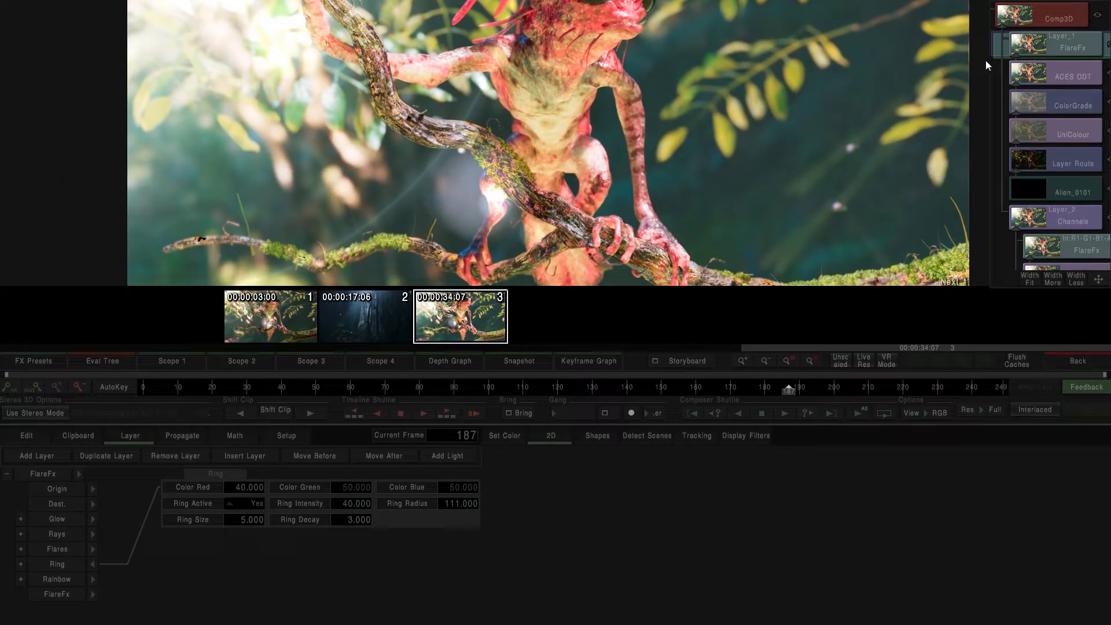
{"action": "left_click", "coordinate": [1049, 28]}
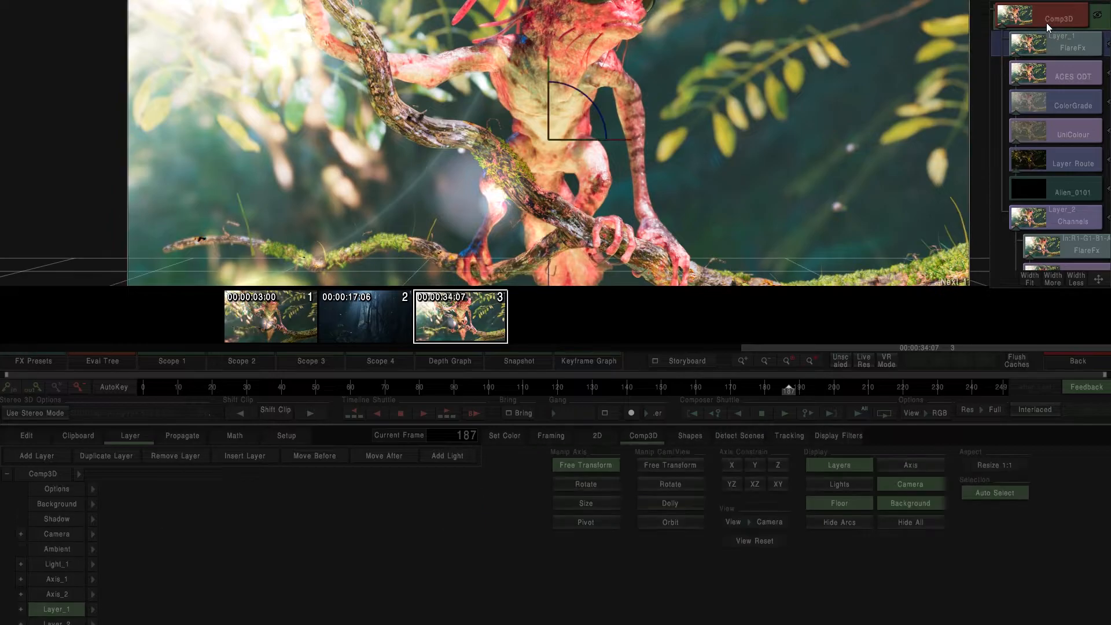
{"action": "left_click", "coordinate": [1046, 52]}
{"action": "left_click", "coordinate": [1037, 23]}
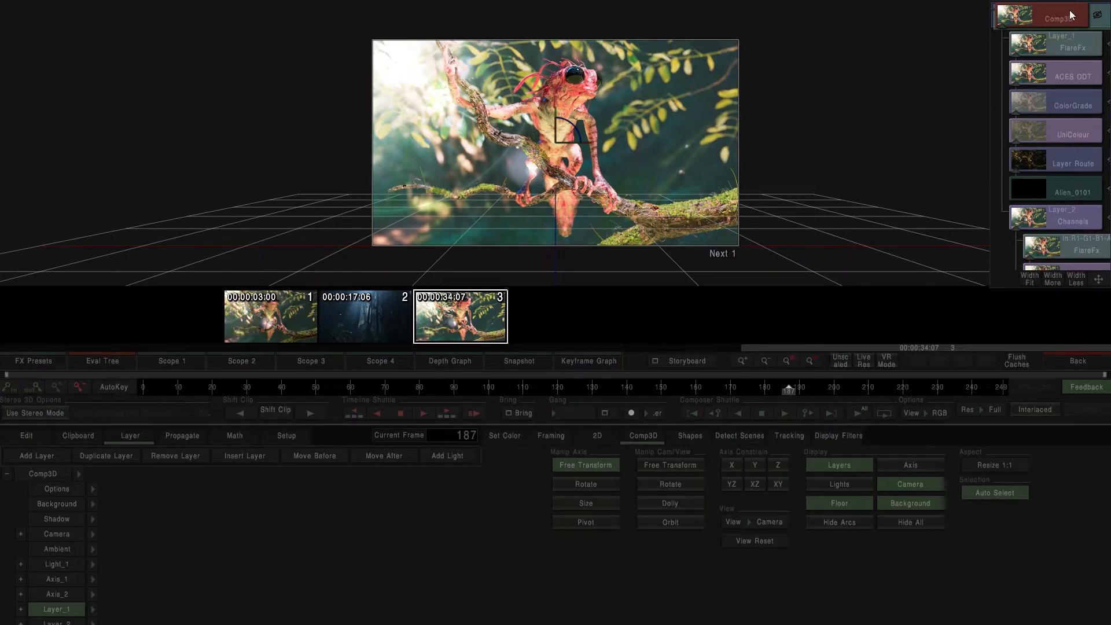
Step: Spread out the standalone FlareFx and Spatial Key branches in the node graph and return to the timeline
{"action": "left_click", "coordinate": [1076, 360]}
{"action": "left_click", "coordinate": [27, 28]}
{"action": "left_click", "coordinate": [49, 71]}
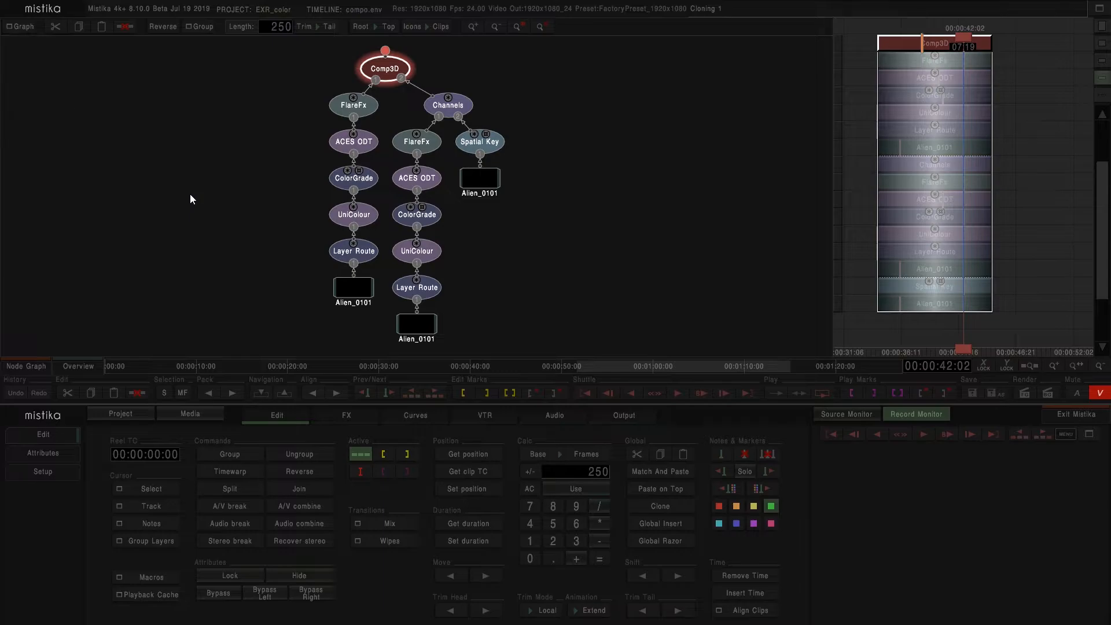
{"action": "left_click_drag", "start_coordinate": [270, 342], "coordinate": [298, 111]}
{"action": "left_click_drag", "start_coordinate": [608, 341], "coordinate": [410, 143]}
{"action": "left_click", "coordinate": [550, 188]}
{"action": "left_click_drag", "start_coordinate": [534, 220], "coordinate": [473, 127]}
{"action": "left_click_drag", "start_coordinate": [480, 141], "coordinate": [517, 139]}
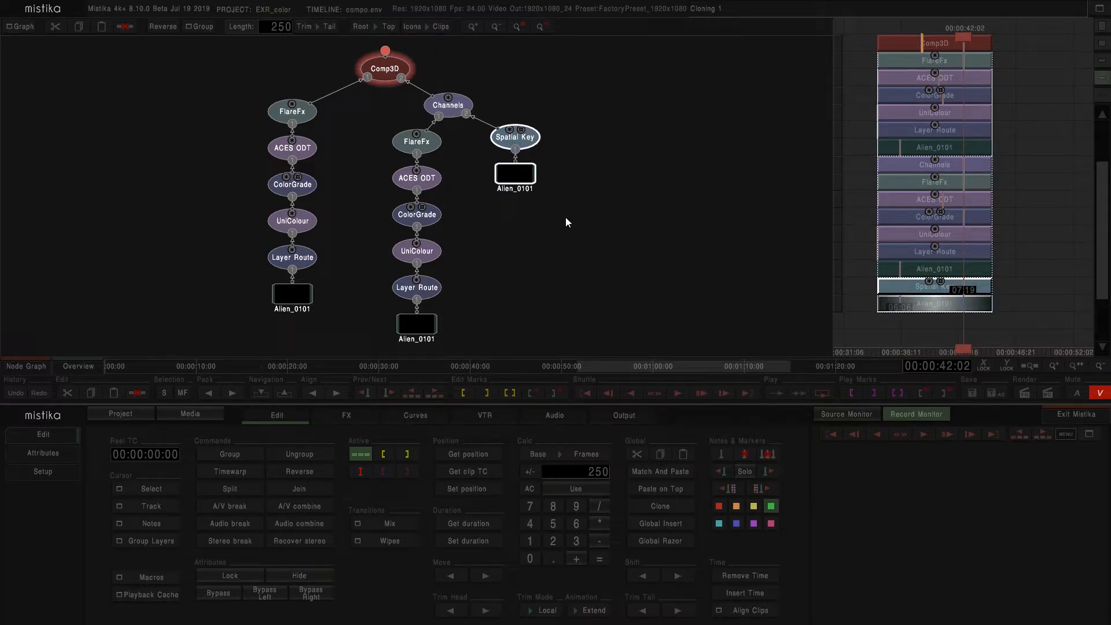
{"action": "left_click", "coordinate": [610, 220]}
{"action": "left_click", "coordinate": [20, 363]}
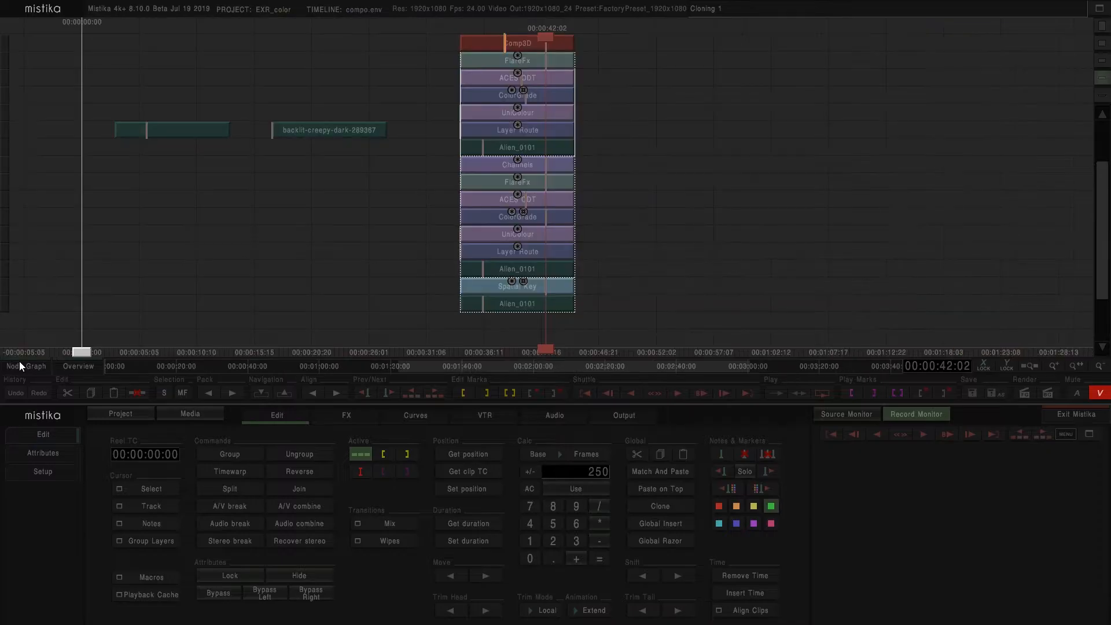
Step: Review the Comp3D composite at several points in time, including frames 100 and 148
{"action": "double_click", "coordinate": [562, 45]}
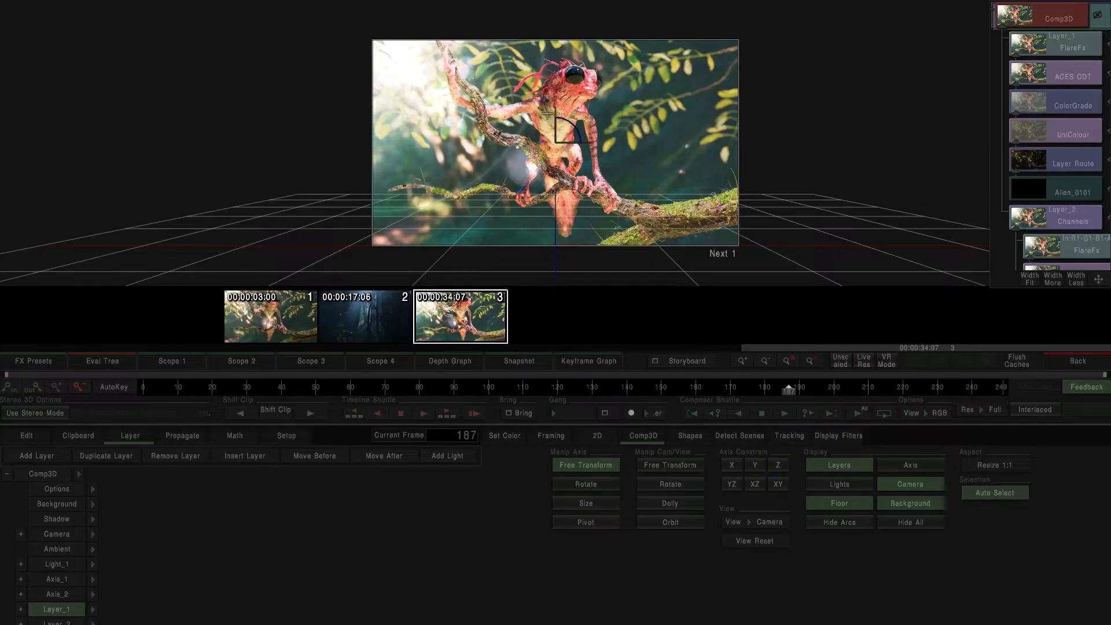
{"action": "left_click", "coordinate": [488, 389]}
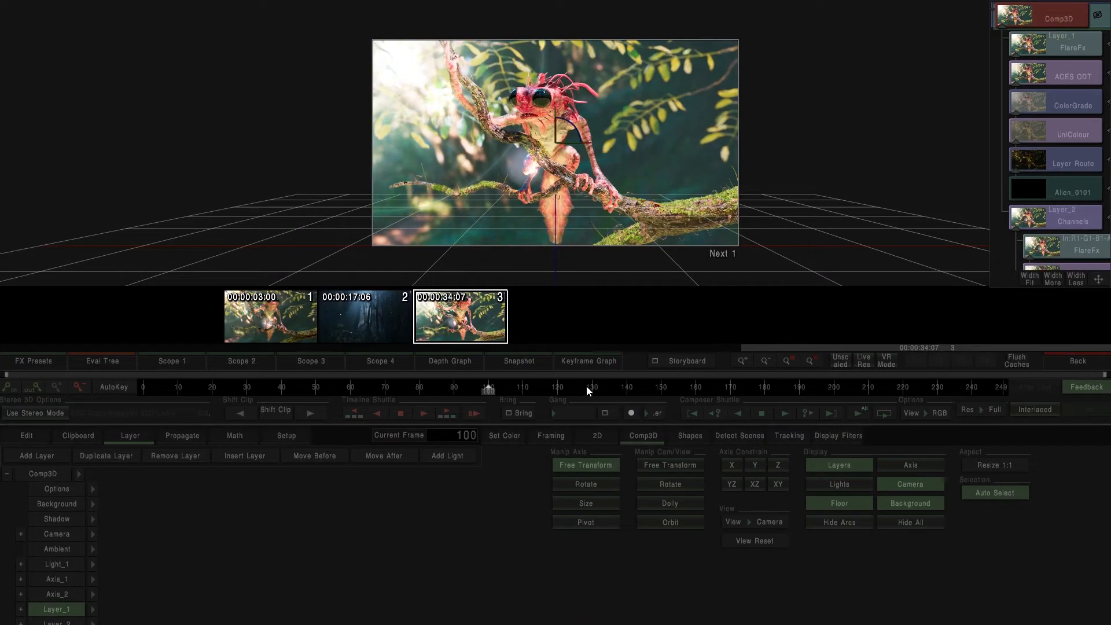
{"action": "left_click", "coordinate": [576, 390]}
{"action": "left_click", "coordinate": [655, 387]}
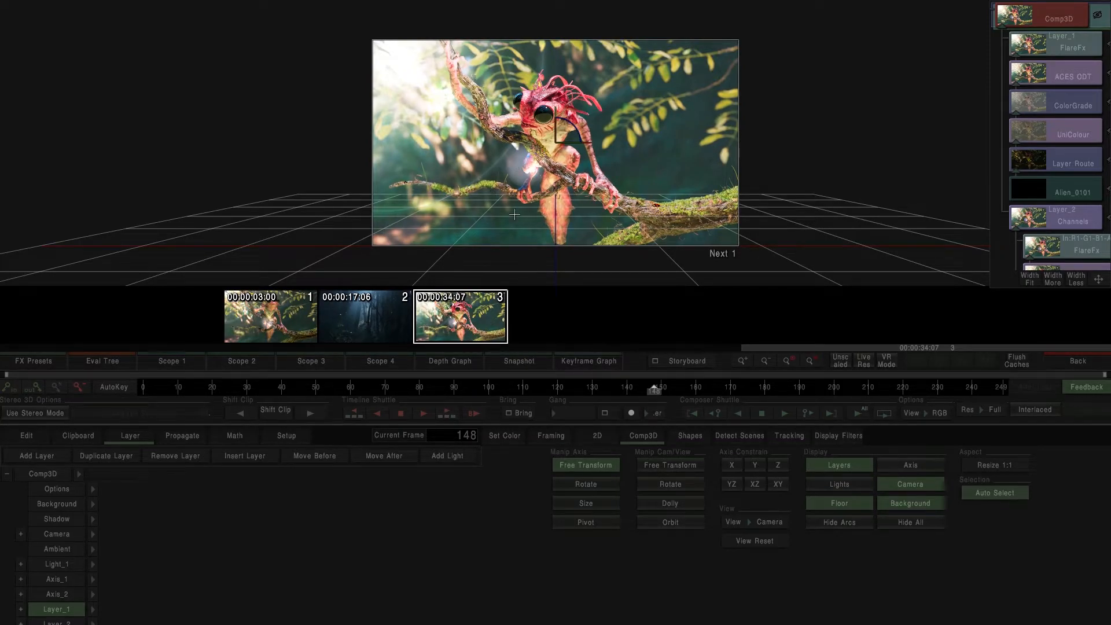
Step: Preview the backlit-creepy-dark-289367 clip and move it past the Comp3D stack on the timeline
{"action": "left_click", "coordinate": [376, 319]}
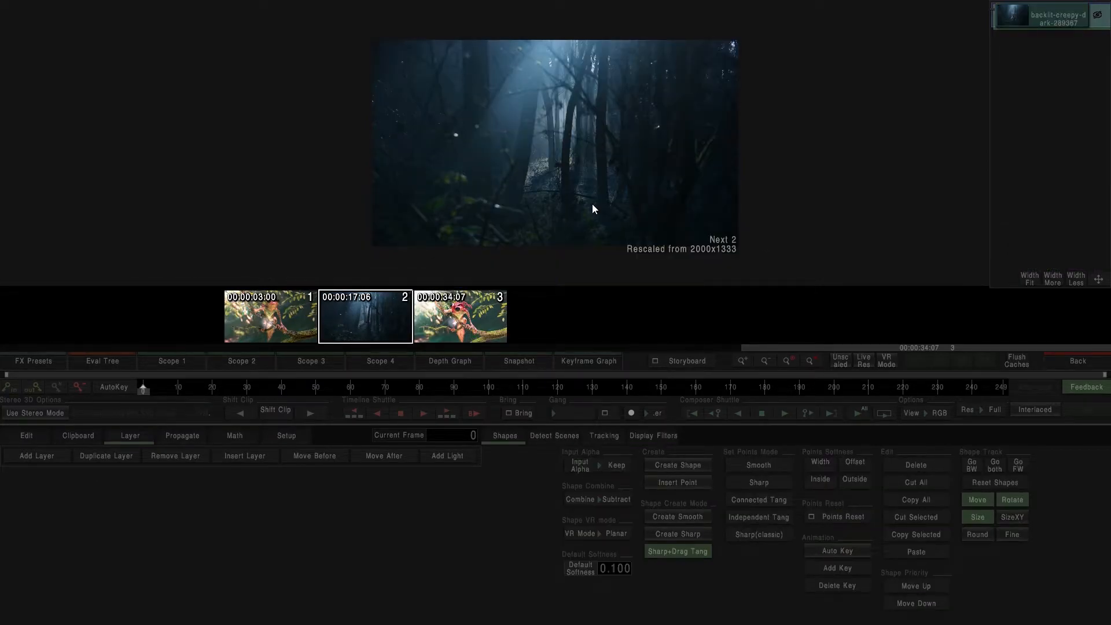
{"action": "left_click", "coordinate": [1046, 360]}
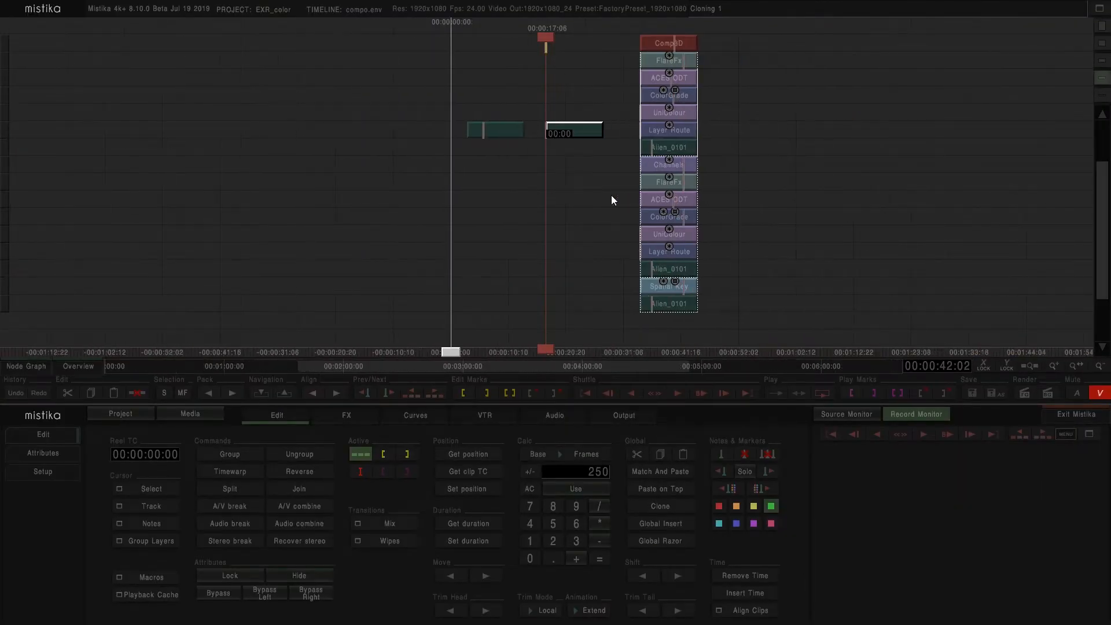
{"action": "left_click_drag", "start_coordinate": [826, 151], "coordinate": [619, 106]}
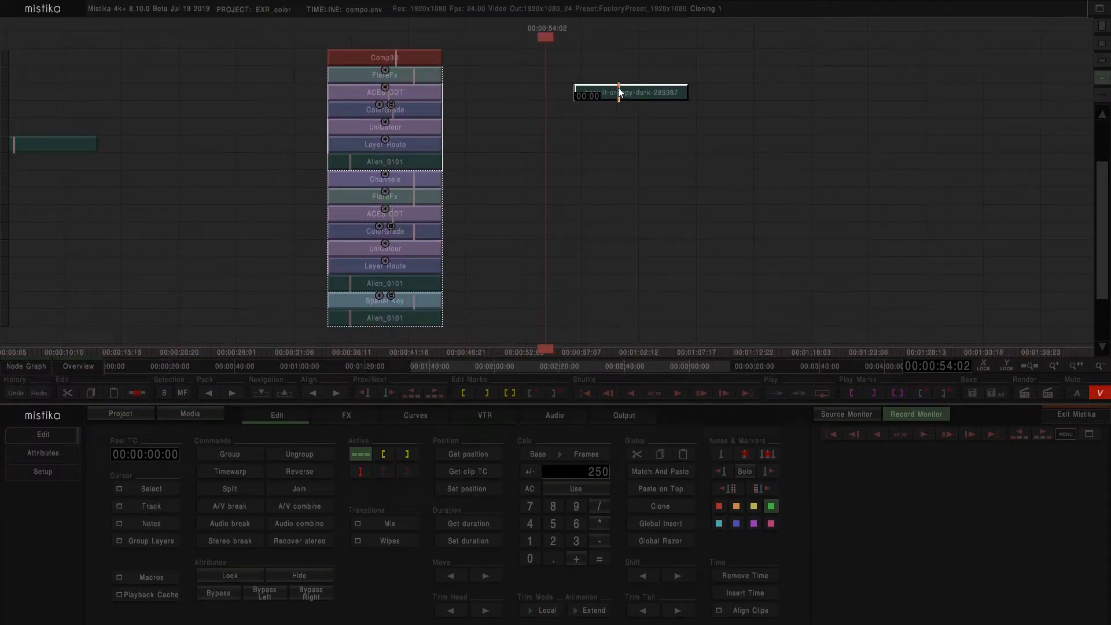
Step: Check the forest clip's original framing and add a Framing effect on top of it
{"action": "double_click", "coordinate": [630, 92]}
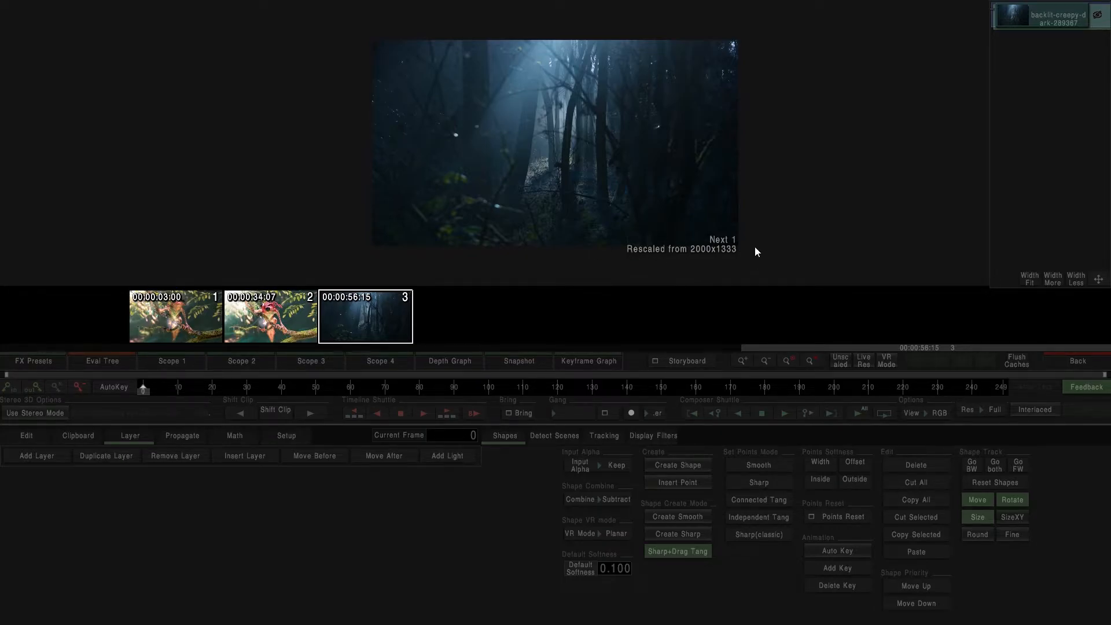
{"action": "left_click", "coordinate": [1076, 361]}
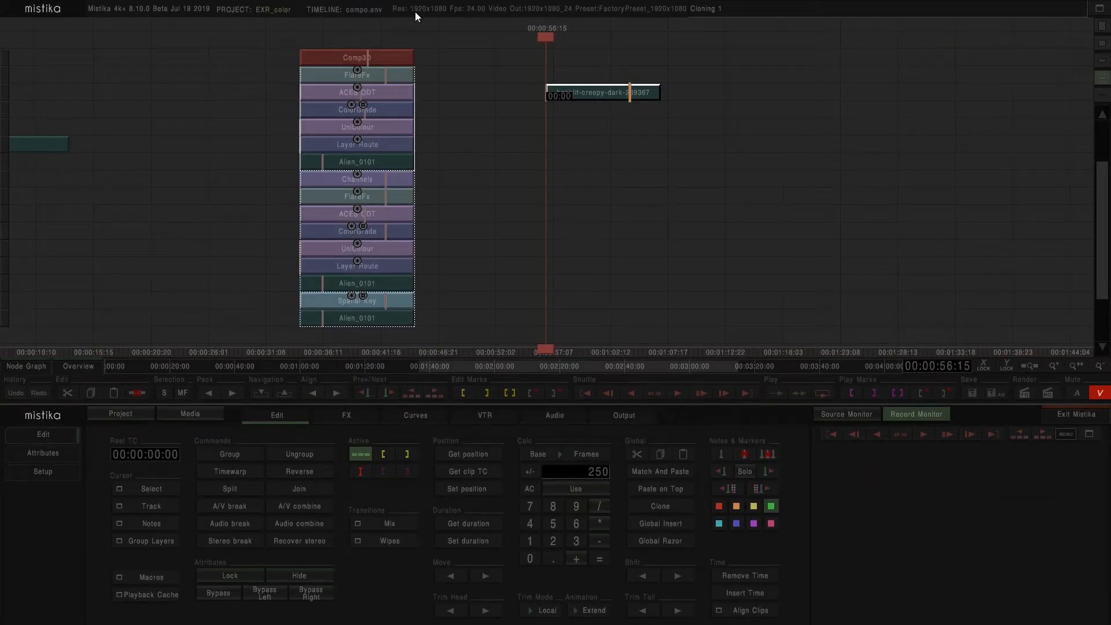
{"action": "left_click", "coordinate": [347, 415]}
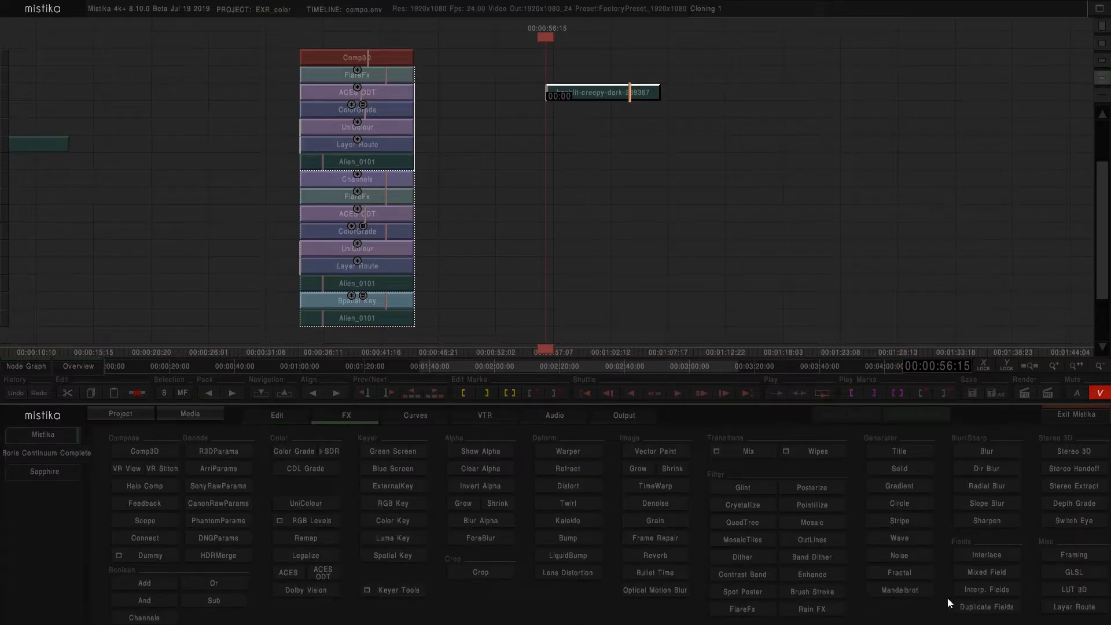
{"action": "left_click", "coordinate": [1068, 555]}
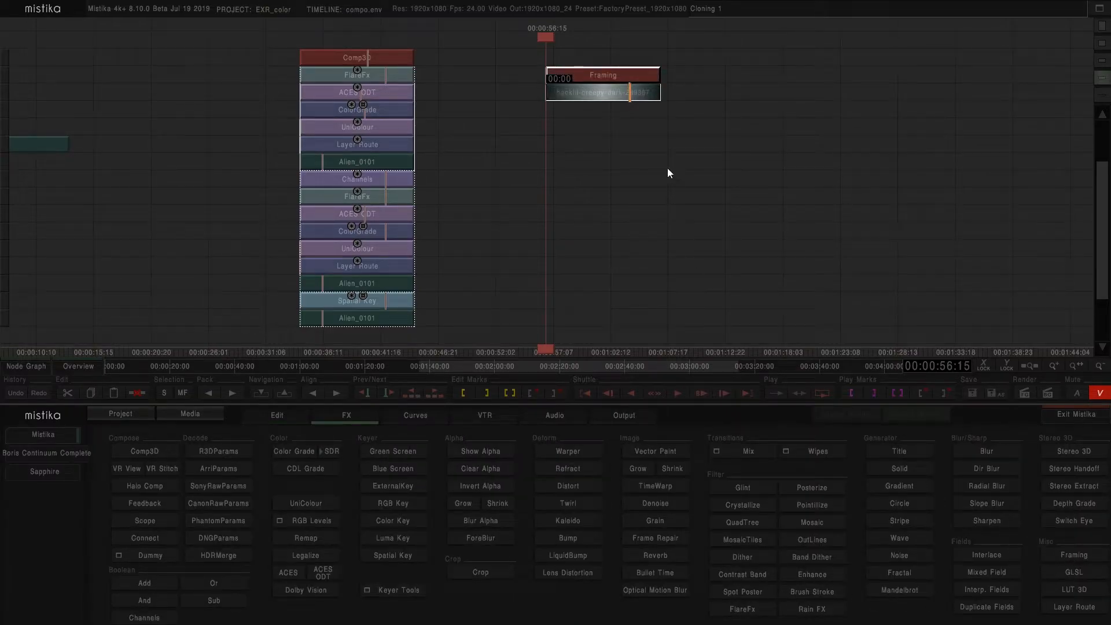
Step: Set the Framing effect's Result Size to Project and its Fit to Crop to fit
{"action": "double_click", "coordinate": [623, 82]}
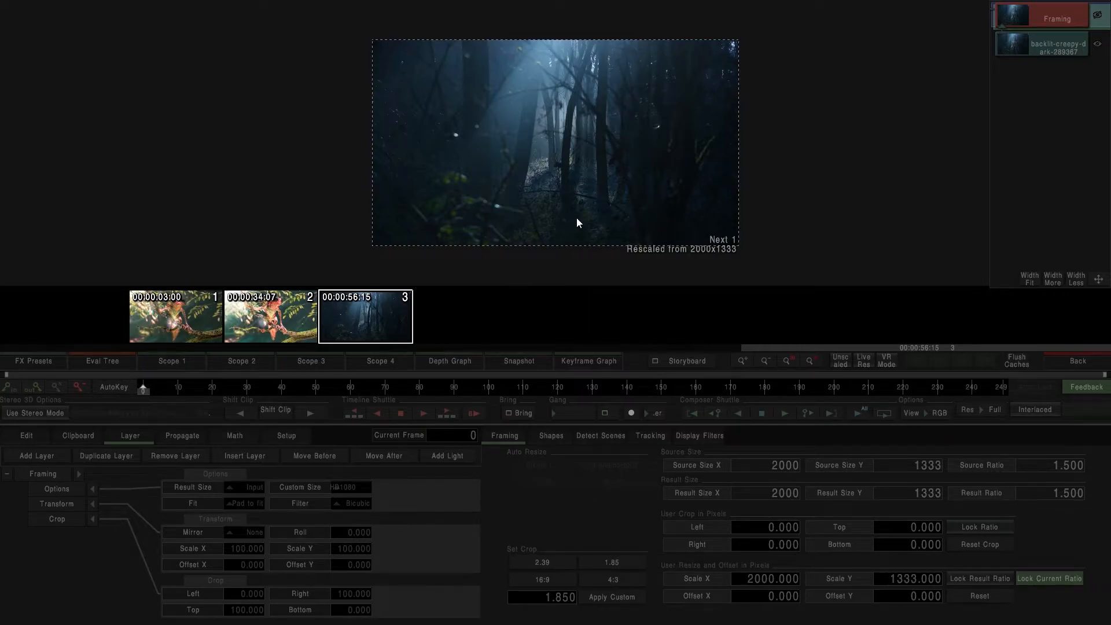
{"action": "left_click", "coordinate": [243, 487]}
{"action": "left_click", "coordinate": [254, 437]}
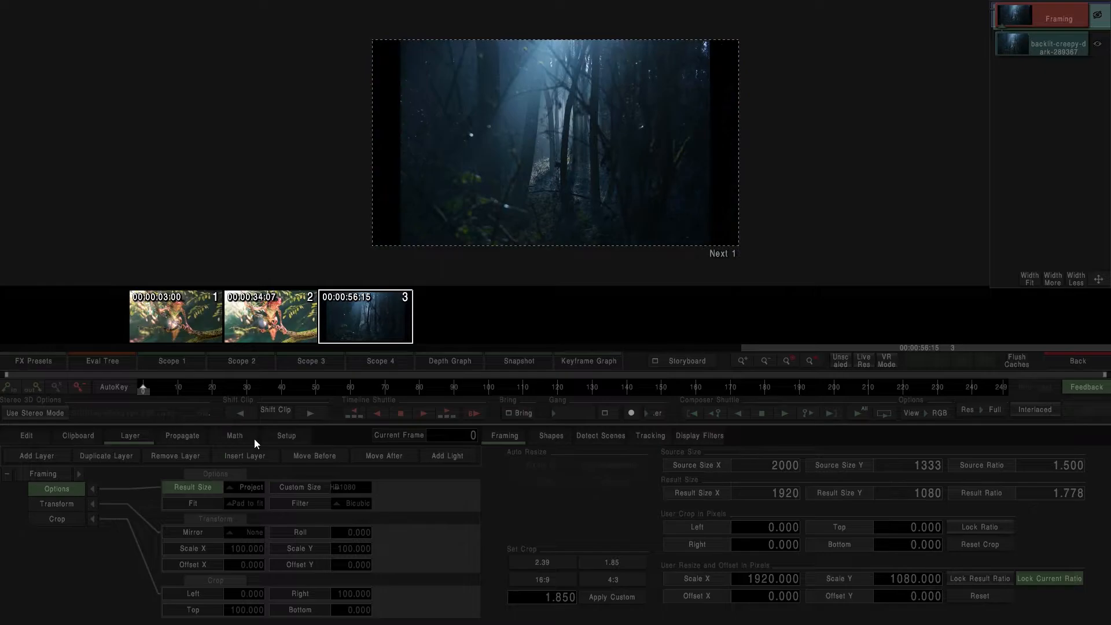
{"action": "left_click", "coordinate": [245, 504]}
{"action": "left_click", "coordinate": [294, 421]}
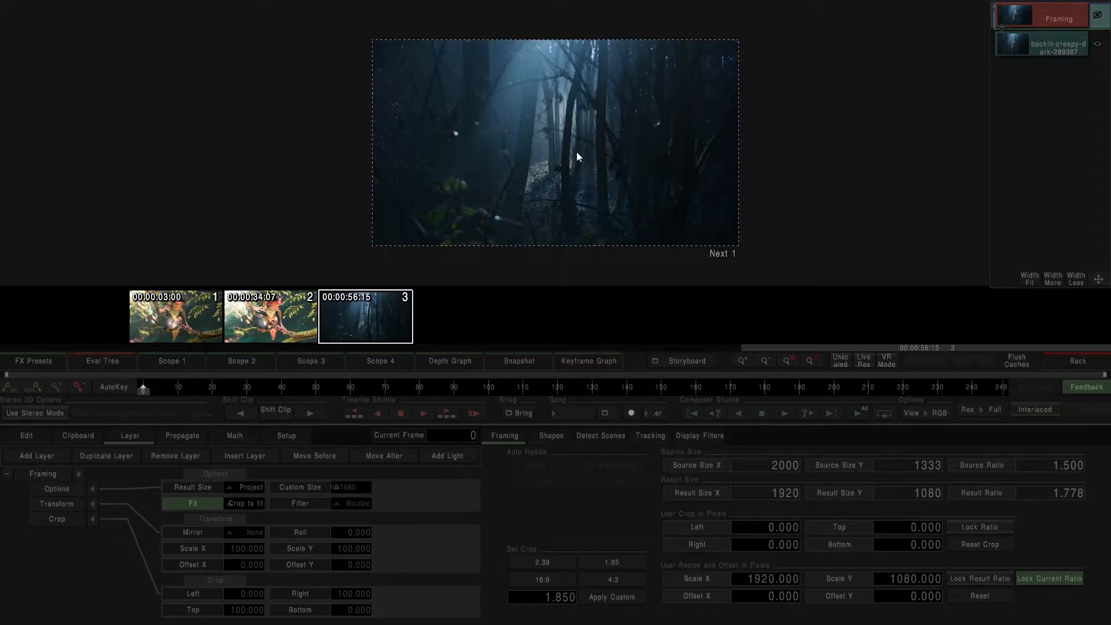
{"action": "left_click", "coordinate": [1057, 359]}
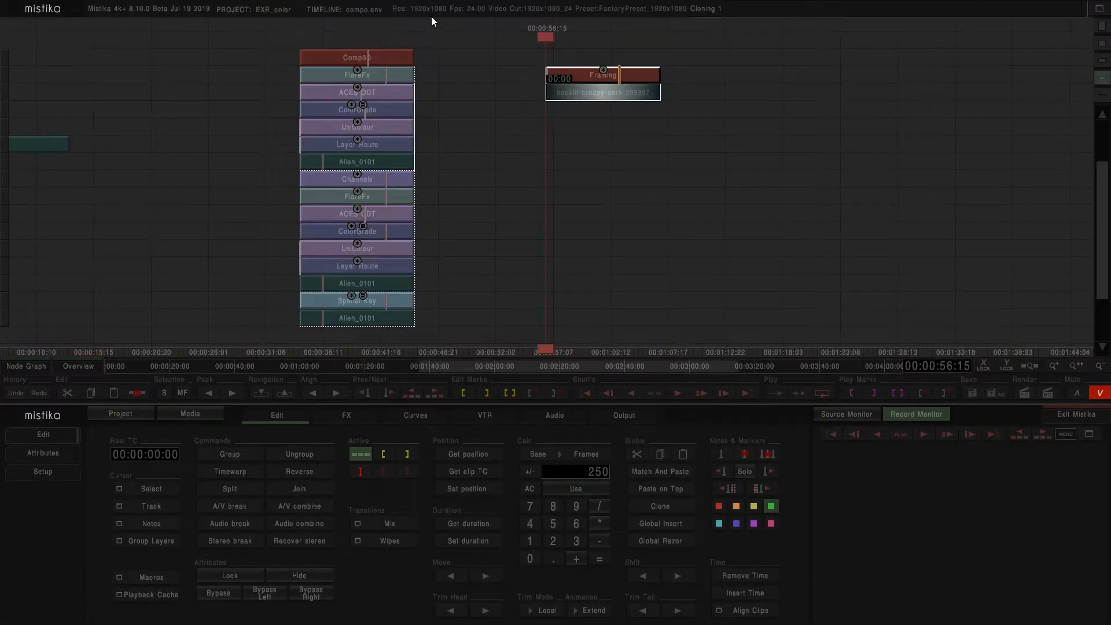
Step: Compare the framed forest background with the Comp3D composite and return to the timeline
{"action": "double_click", "coordinate": [629, 76]}
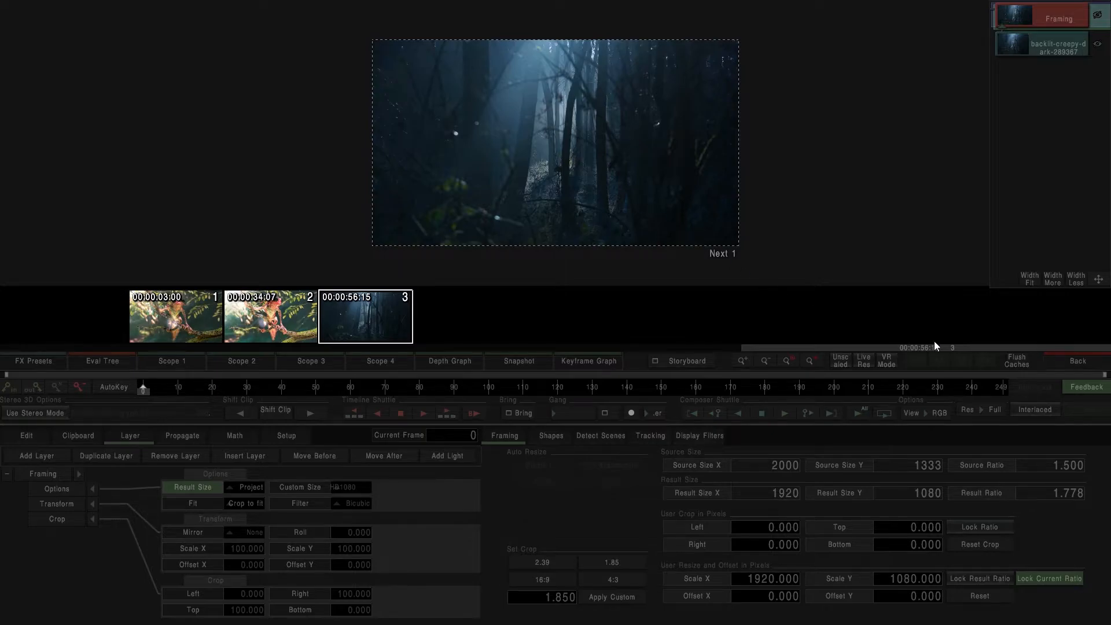
{"action": "left_click", "coordinate": [1069, 365]}
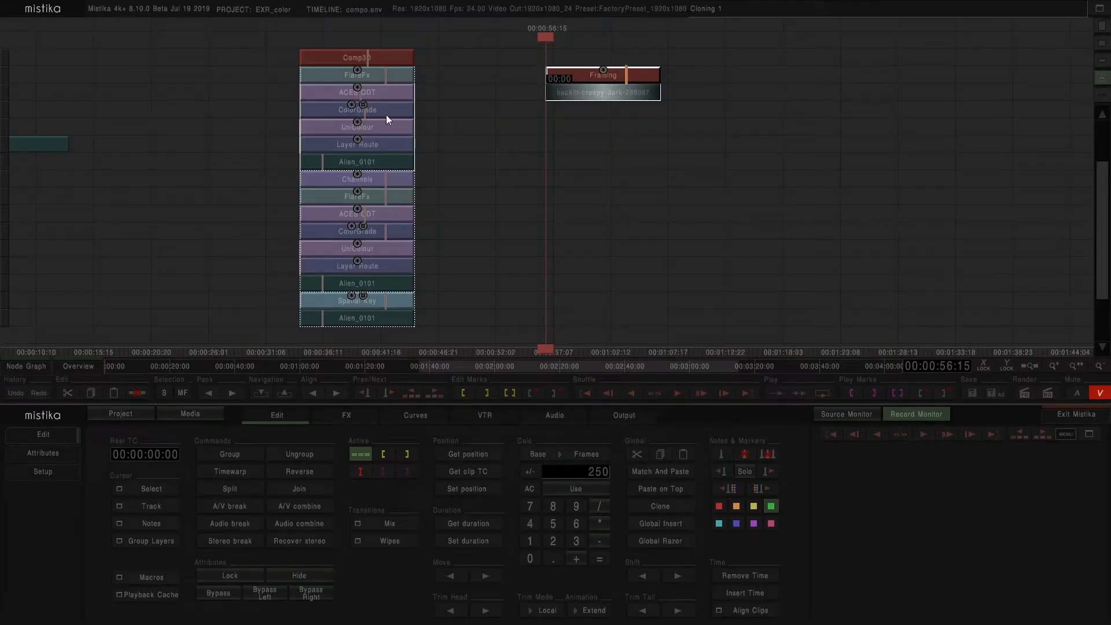
{"action": "double_click", "coordinate": [391, 57]}
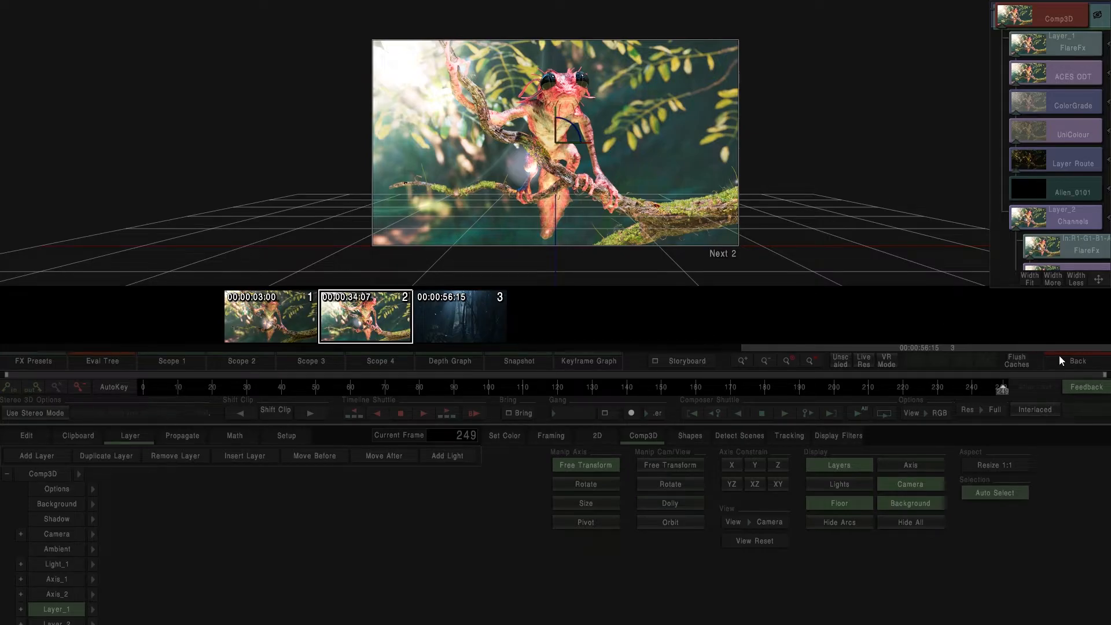
{"action": "left_click", "coordinate": [1077, 360]}
Step: Copy the Alien_0101 chain from its ACES ODT down out of the Comp3D stack and place it below the Framing clip
{"action": "right_click", "coordinate": [599, 268]}
{"action": "left_click", "coordinate": [573, 230]}
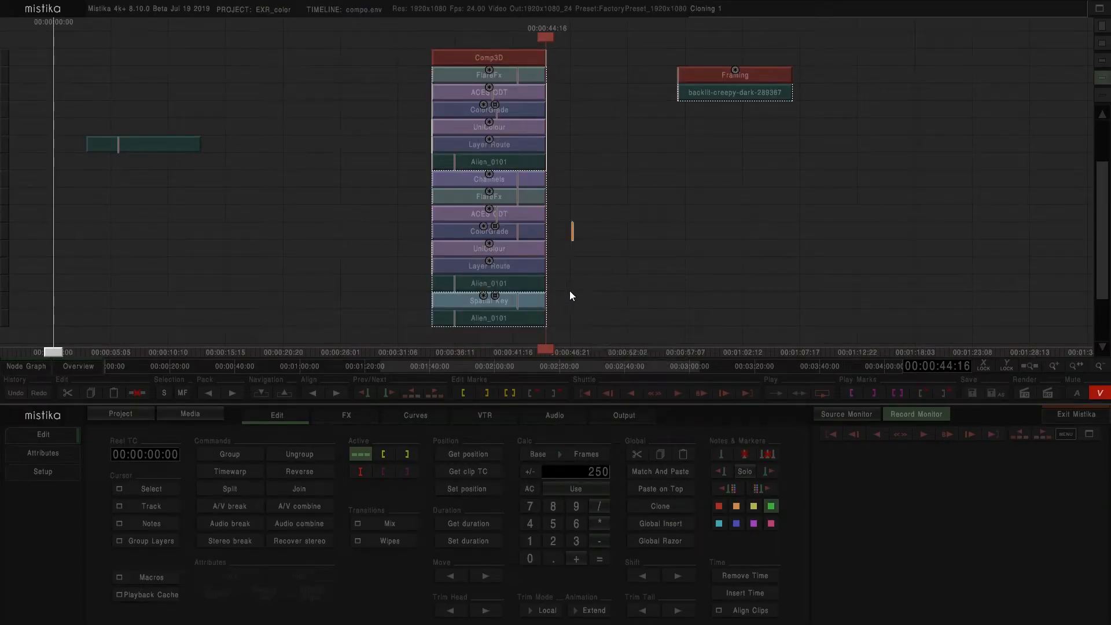
{"action": "left_click_drag", "start_coordinate": [489, 216], "coordinate": [730, 192]}
{"action": "left_click_drag", "start_coordinate": [871, 209], "coordinate": [703, 207]}
{"action": "left_click", "coordinate": [702, 261]}
{"action": "left_click", "coordinate": [575, 242]}
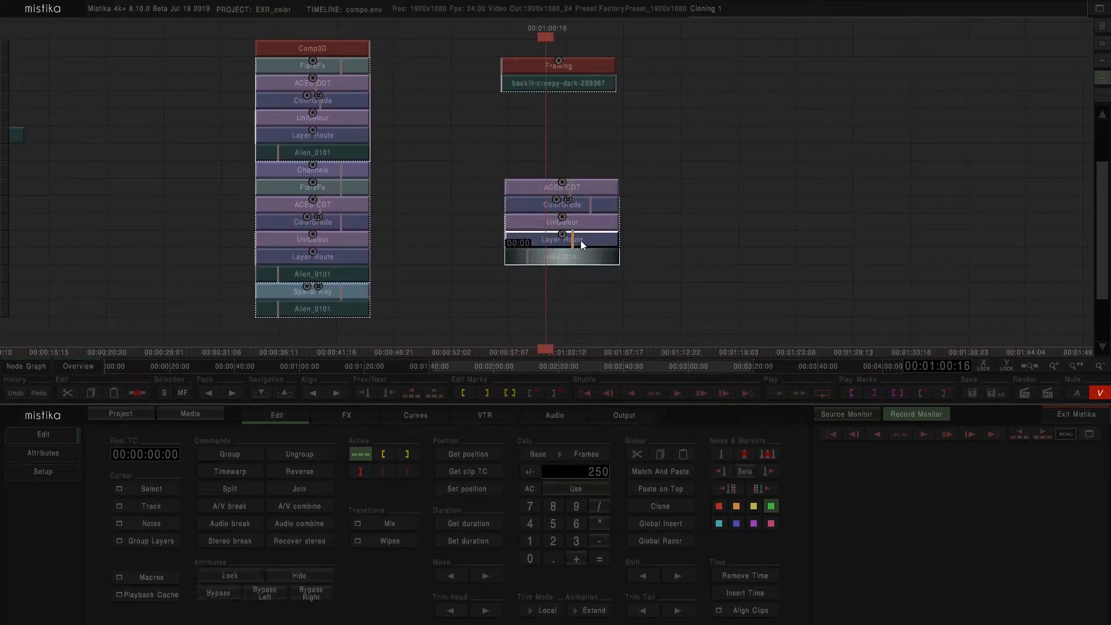
Step: Go through the copied chain's effects up to ACES ODT, view its result and return to the timeline
{"action": "left_click", "coordinate": [575, 219]}
{"action": "left_click", "coordinate": [579, 206]}
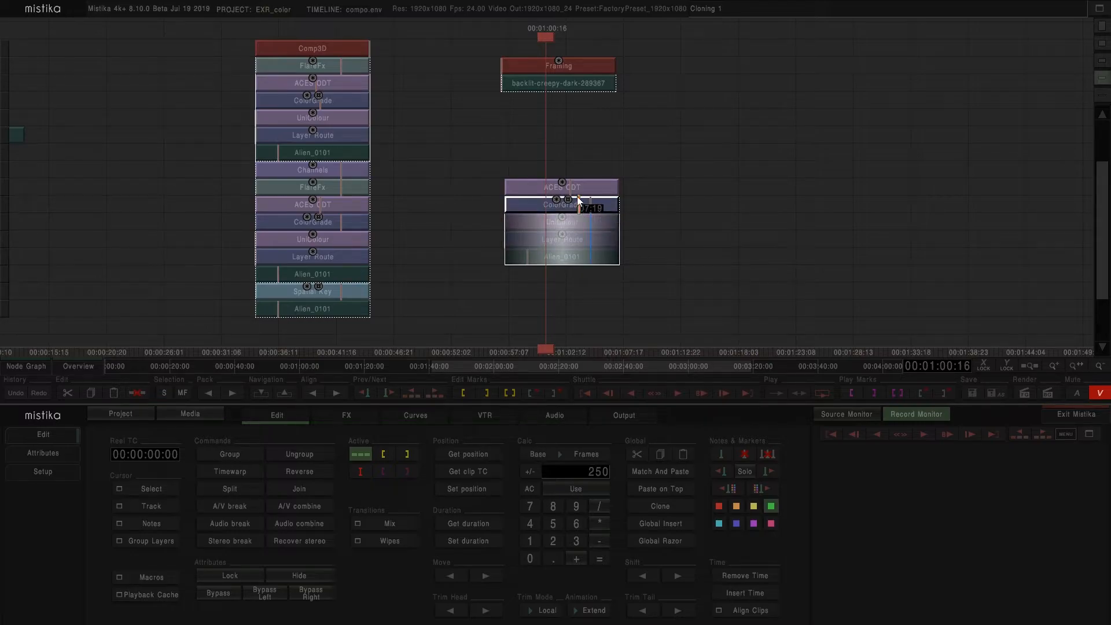
{"action": "left_click", "coordinate": [575, 189]}
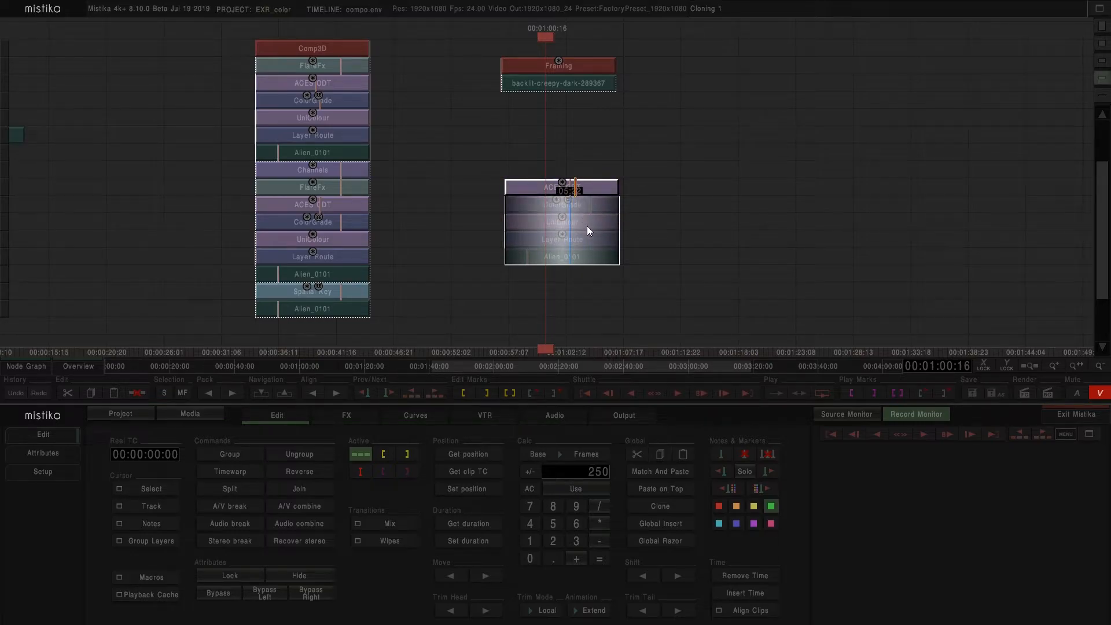
{"action": "key", "text": "e"}
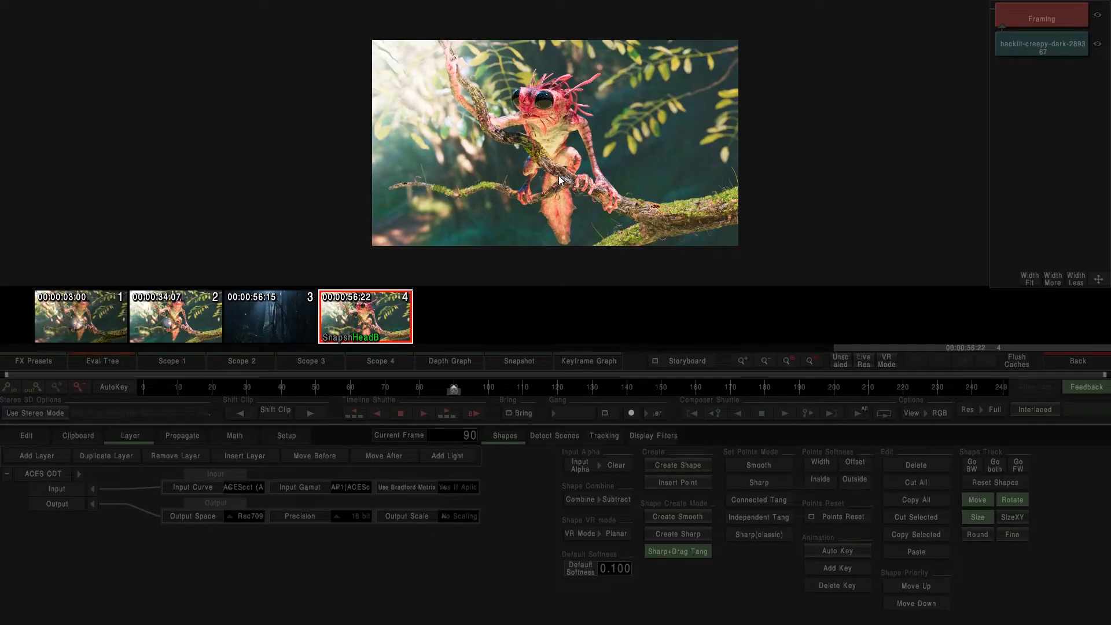
{"action": "left_click", "coordinate": [1072, 362]}
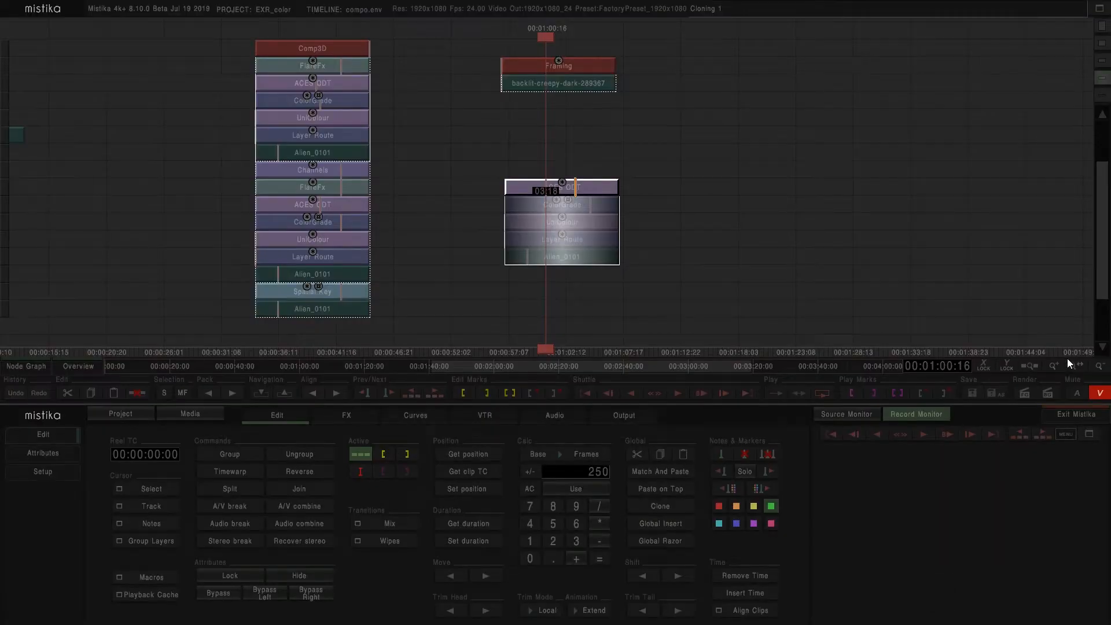
{"action": "left_click", "coordinate": [583, 189]}
{"action": "double_click", "coordinate": [572, 193]}
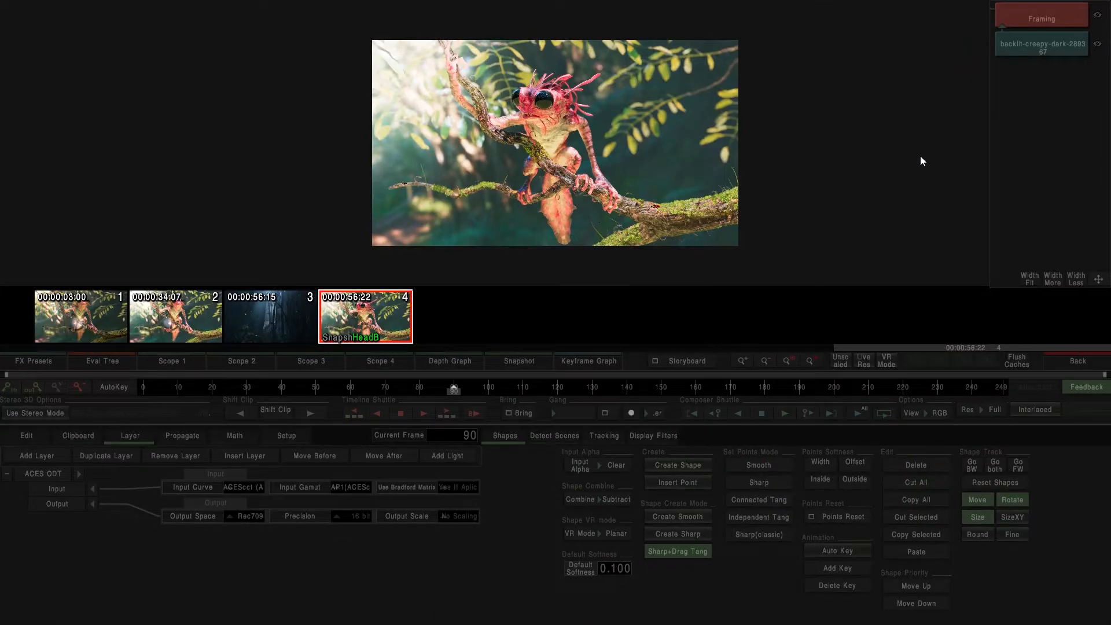
{"action": "left_click", "coordinate": [1073, 359]}
Step: Move the Framing effect with its forest clip further along the timeline, clear of the copied ACES ODT chain
{"action": "left_click_drag", "start_coordinate": [689, 114], "coordinate": [578, 51]}
{"action": "left_click_drag", "start_coordinate": [572, 62], "coordinate": [768, 97]}
{"action": "left_click", "coordinate": [669, 170]}
Step: Open the copied ACES ODT chain and remove Vector 7 from its ColorGrade
{"action": "double_click", "coordinate": [592, 186]}
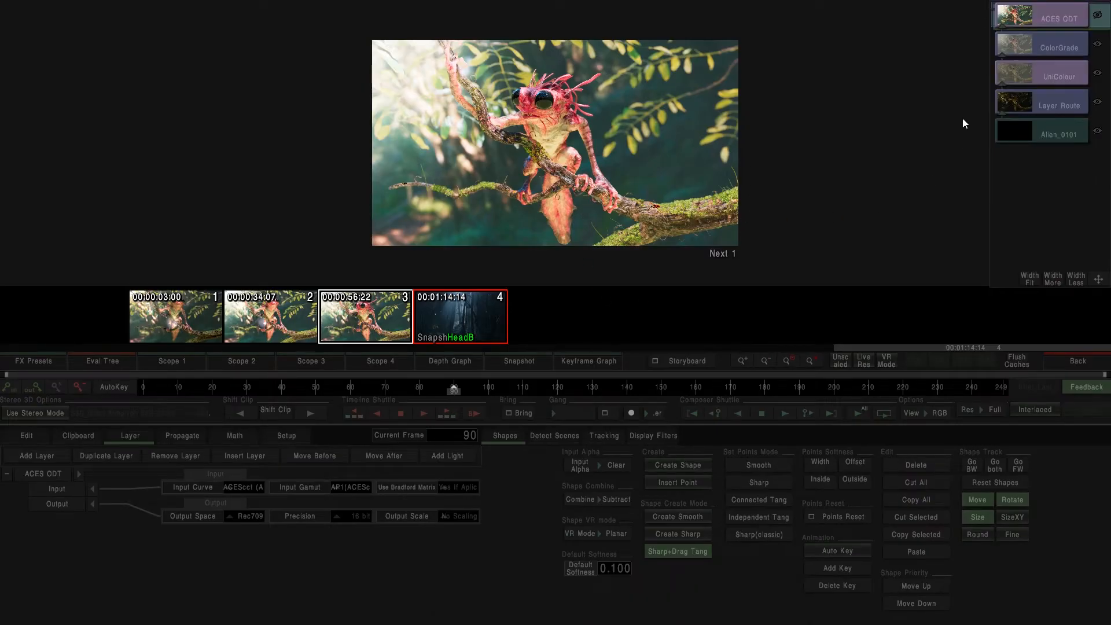
{"action": "left_click", "coordinate": [1030, 51]}
{"action": "left_click", "coordinate": [57, 579]}
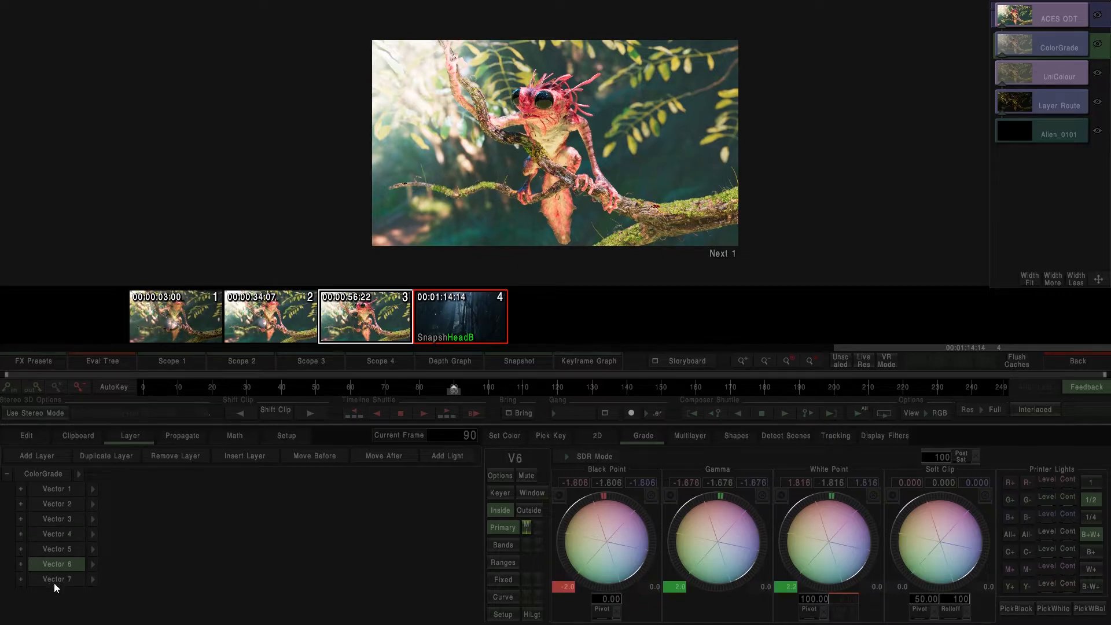
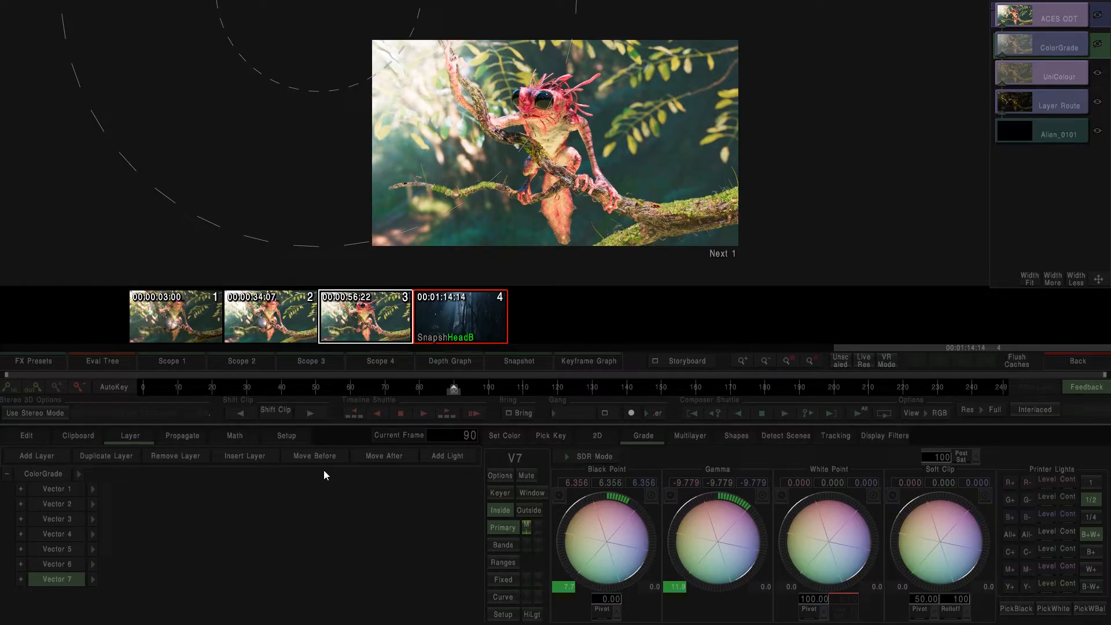
{"action": "left_click", "coordinate": [182, 456]}
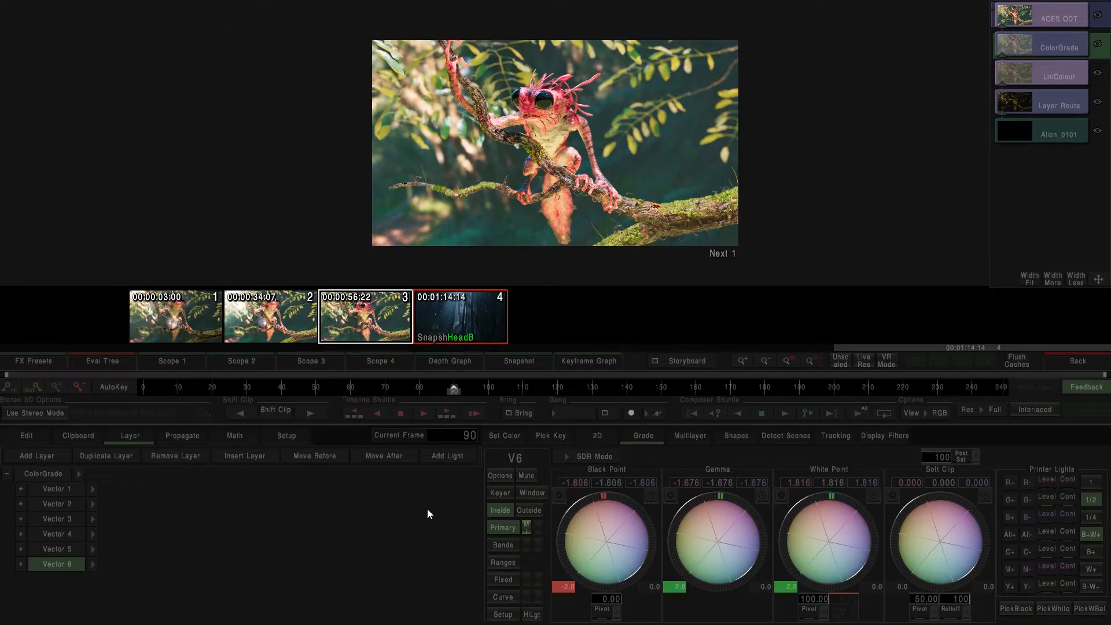
Step: Compare the grade with Vector 6 muted and unmuted, and remove Vector 6 from the copied chain's ColorGrade
{"action": "left_click", "coordinate": [522, 476]}
{"action": "left_click", "coordinate": [522, 476]}
{"action": "left_click", "coordinate": [522, 476]}
{"action": "left_click", "coordinate": [523, 475]}
{"action": "left_click", "coordinate": [522, 476]}
{"action": "left_click", "coordinate": [523, 476]}
{"action": "left_click", "coordinate": [187, 457]}
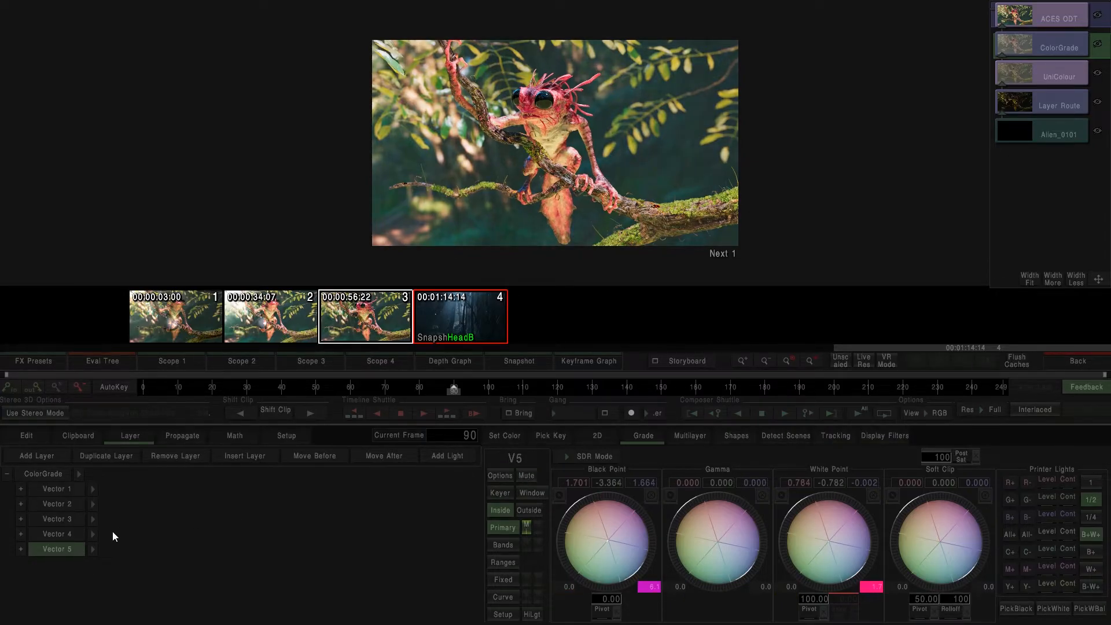
Step: Examine what Vector 4 and Vector 3 contribute to the ColorGrade by muting and unmuting them
{"action": "left_click", "coordinate": [64, 536]}
{"action": "left_click", "coordinate": [63, 536]}
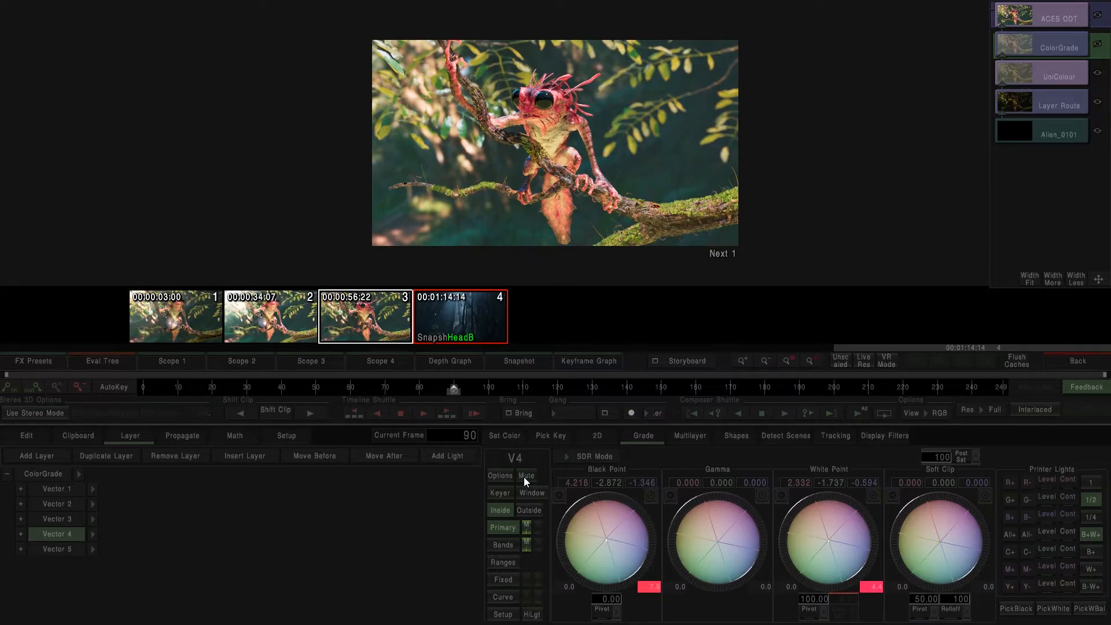
{"action": "left_click", "coordinate": [523, 477]}
{"action": "left_click", "coordinate": [58, 519]}
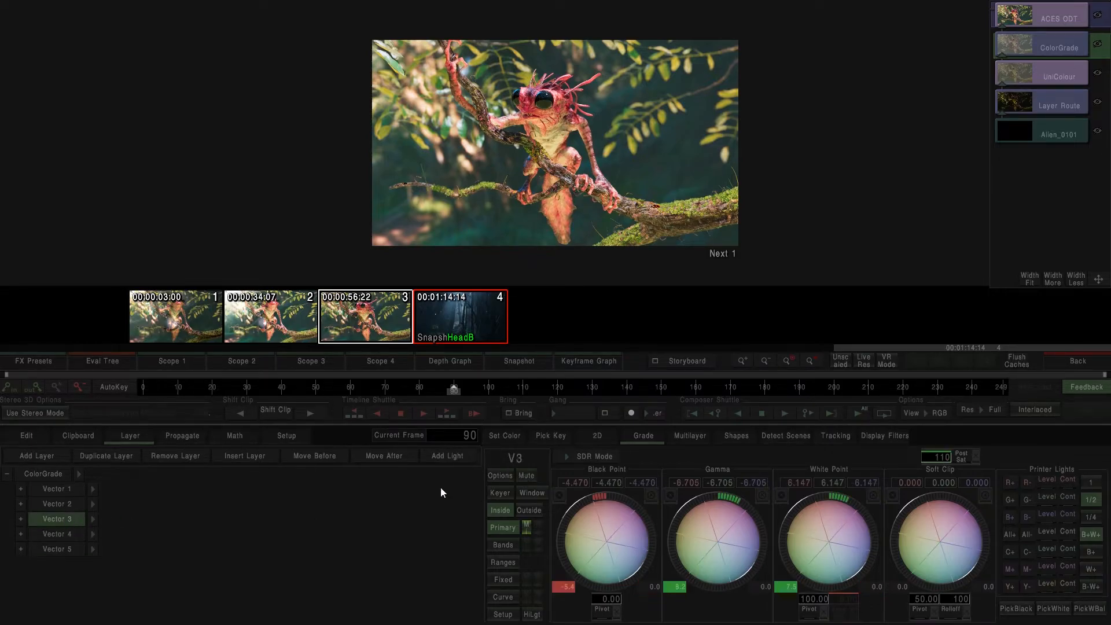
{"action": "left_click", "coordinate": [530, 477]}
{"action": "left_click", "coordinate": [530, 477]}
{"action": "left_click", "coordinate": [530, 477]}
{"action": "left_click", "coordinate": [530, 477]}
{"action": "left_click", "coordinate": [525, 477]}
{"action": "left_click", "coordinate": [524, 477]}
Step: Check Vector 2 and Vector 1 of the ColorGrade, comparing the base vector muted and unmuted, and return to the timeline
{"action": "left_click", "coordinate": [57, 505]}
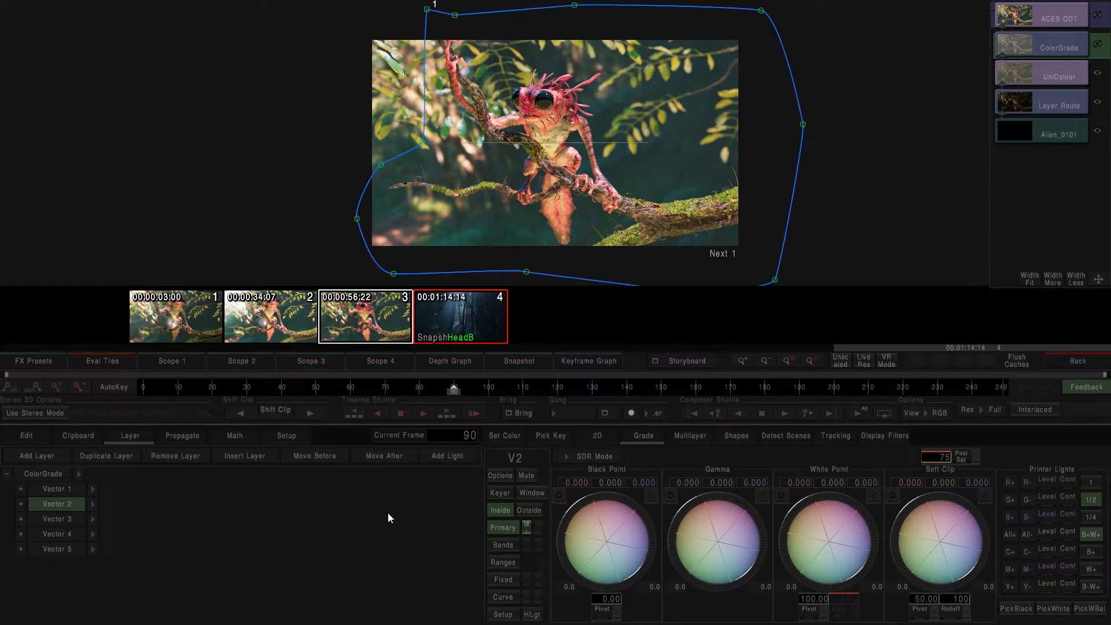
{"action": "left_click", "coordinate": [65, 489]}
{"action": "left_click", "coordinate": [523, 471]}
{"action": "left_click", "coordinate": [524, 471]}
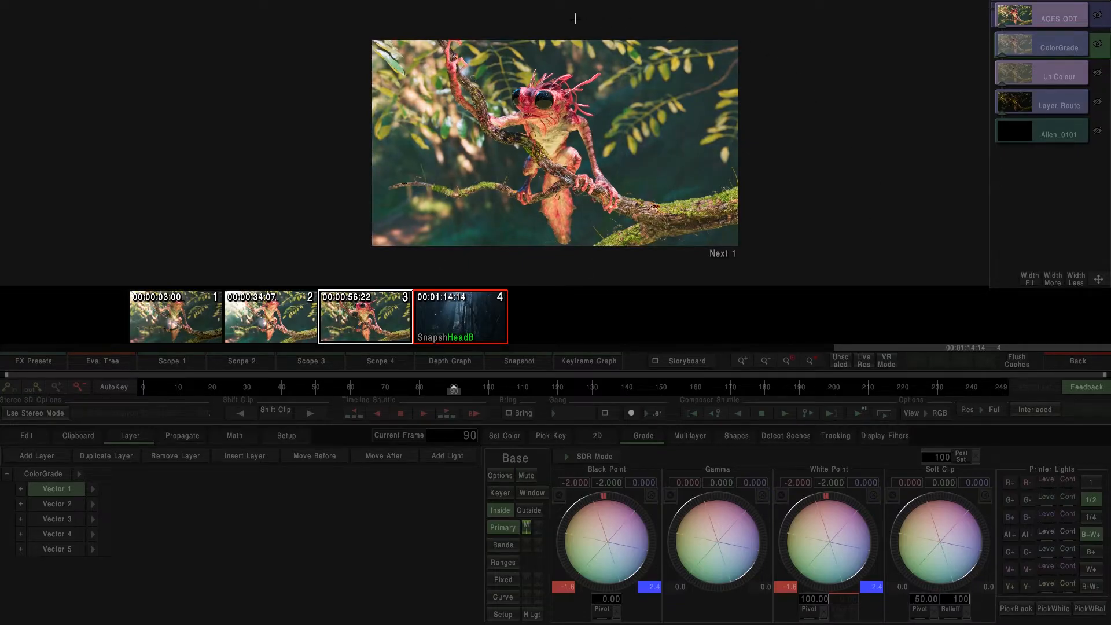
{"action": "left_click", "coordinate": [1099, 363]}
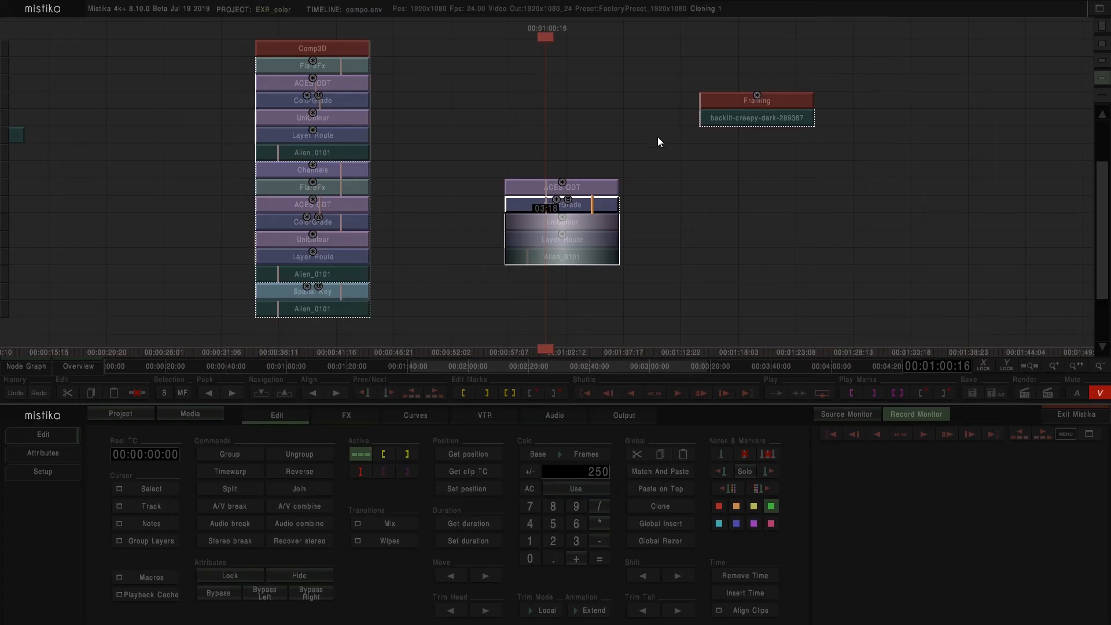
Step: View the Framing result and move Framing with its forest clip back directly above the copied ACES ODT chain
{"action": "double_click", "coordinate": [747, 103]}
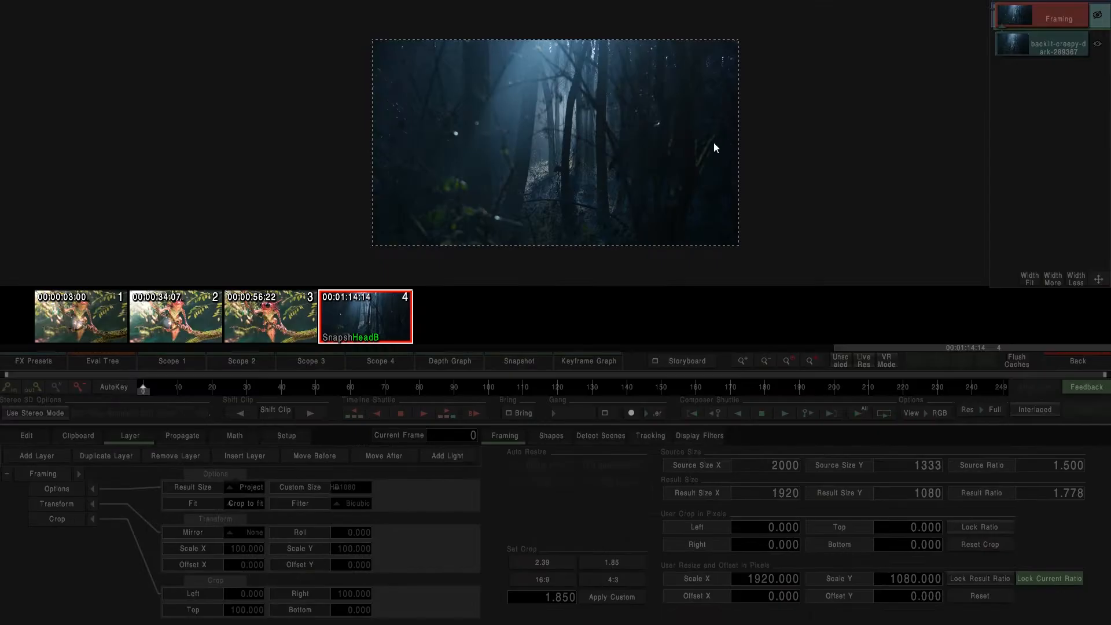
{"action": "left_click", "coordinate": [1055, 357]}
{"action": "left_click_drag", "start_coordinate": [588, 96], "coordinate": [415, 123]}
{"action": "left_click_drag", "start_coordinate": [541, 300], "coordinate": [378, 82]}
{"action": "left_click", "coordinate": [518, 184]}
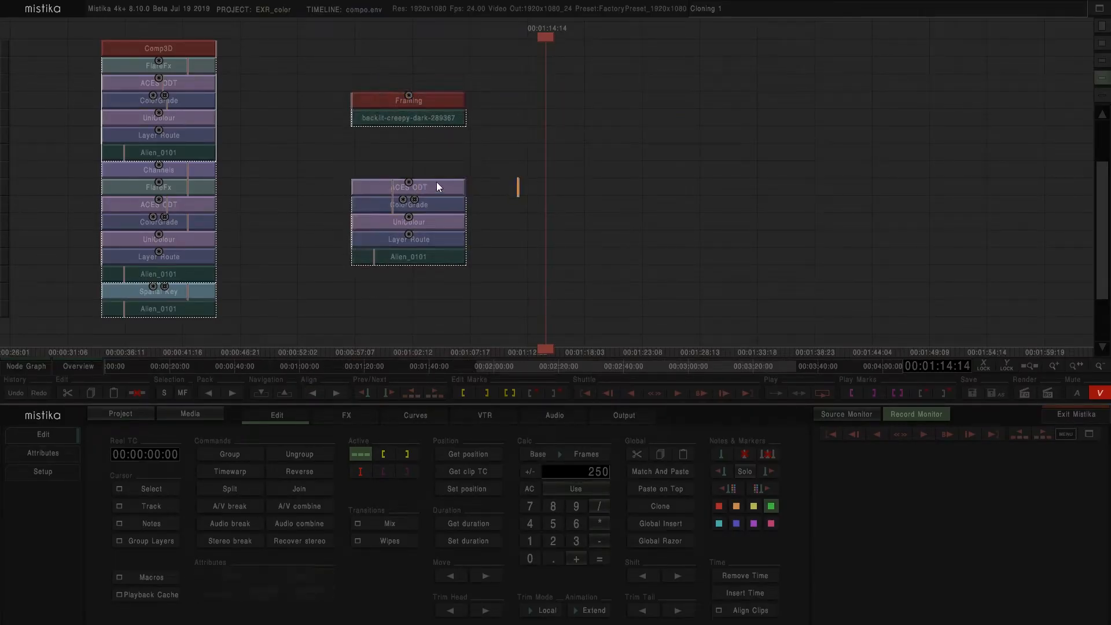
Step: Open the copied ACES ODT chain, view its result at frame 92 and return to the timeline
{"action": "double_click", "coordinate": [438, 187]}
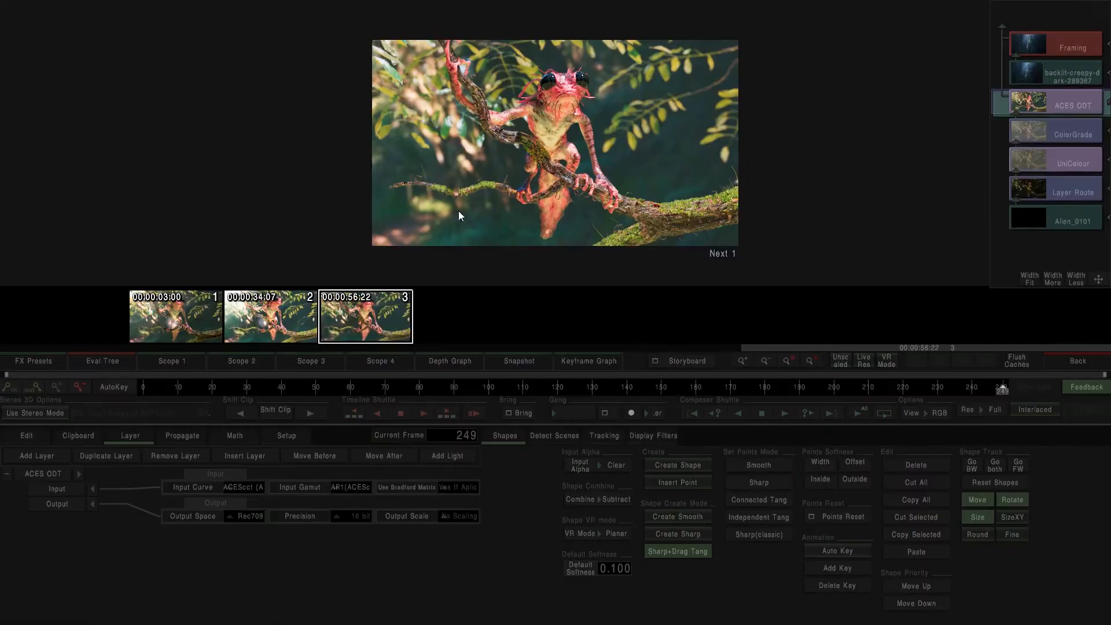
{"action": "left_click", "coordinate": [461, 387]}
{"action": "left_click", "coordinate": [1086, 368]}
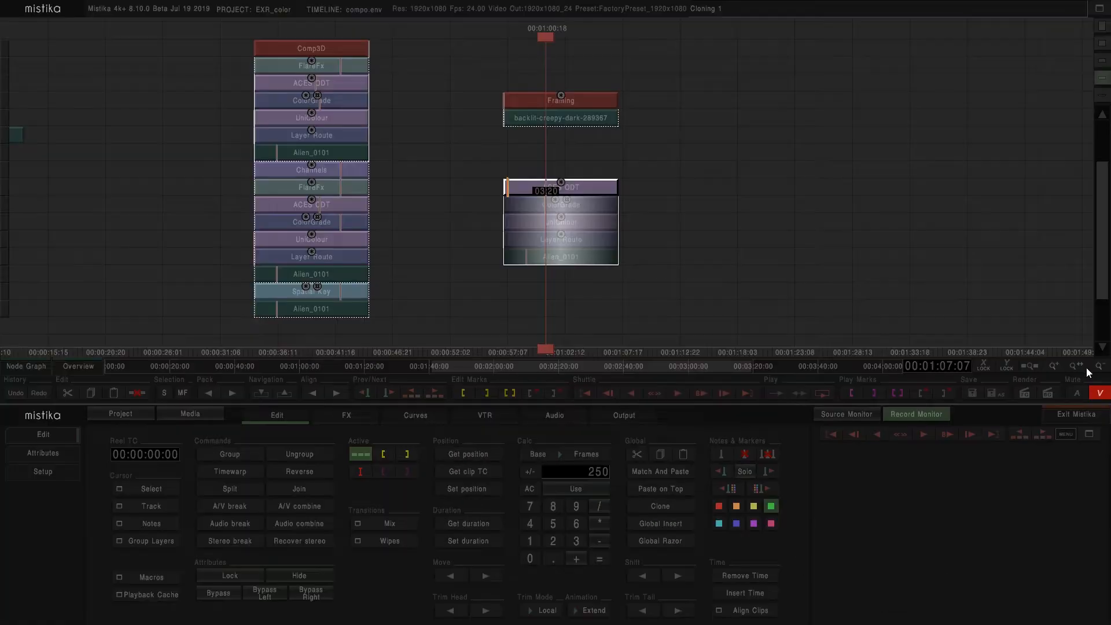
Step: Add a Spatial Key effect on top of the copied ACES ODT chain
{"action": "left_click", "coordinate": [637, 291]}
{"action": "left_click", "coordinate": [565, 178]}
{"action": "left_click", "coordinate": [564, 185]}
{"action": "left_click", "coordinate": [347, 415]}
{"action": "left_click", "coordinate": [383, 556]}
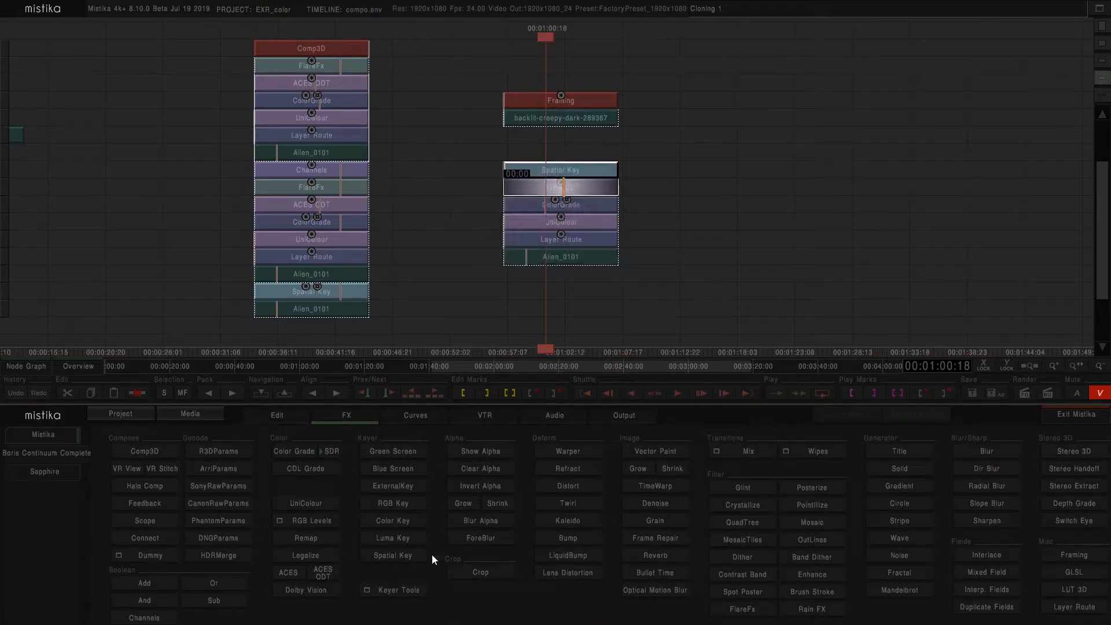
Step: Open the new Spatial Key, select its Depth group and show the alpha channel in the viewer
{"action": "double_click", "coordinate": [588, 172]}
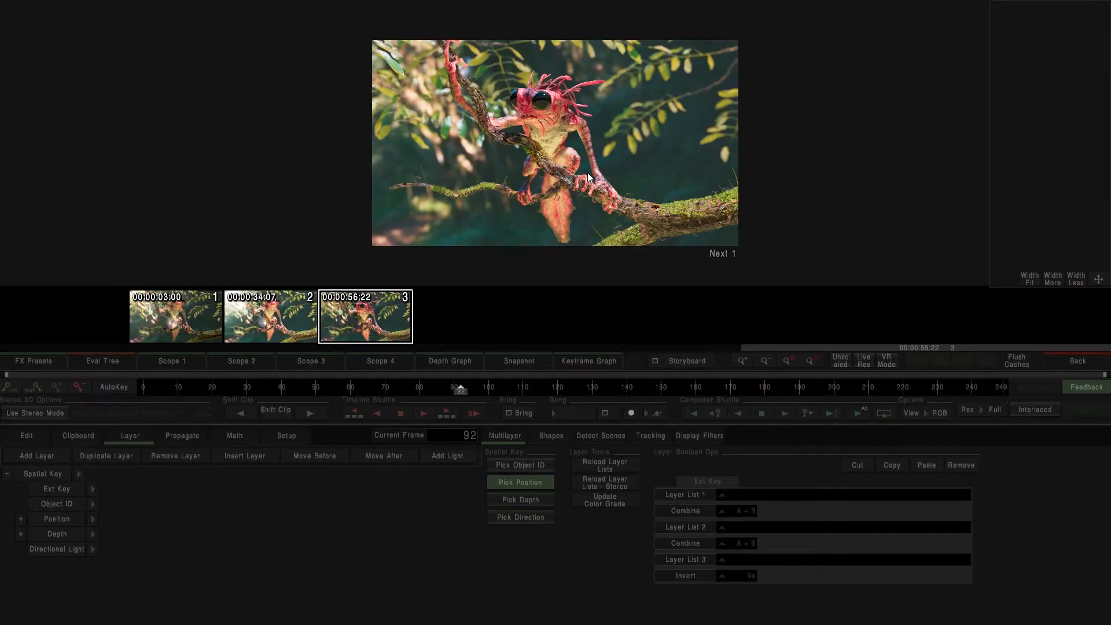
{"action": "left_click", "coordinate": [77, 533]}
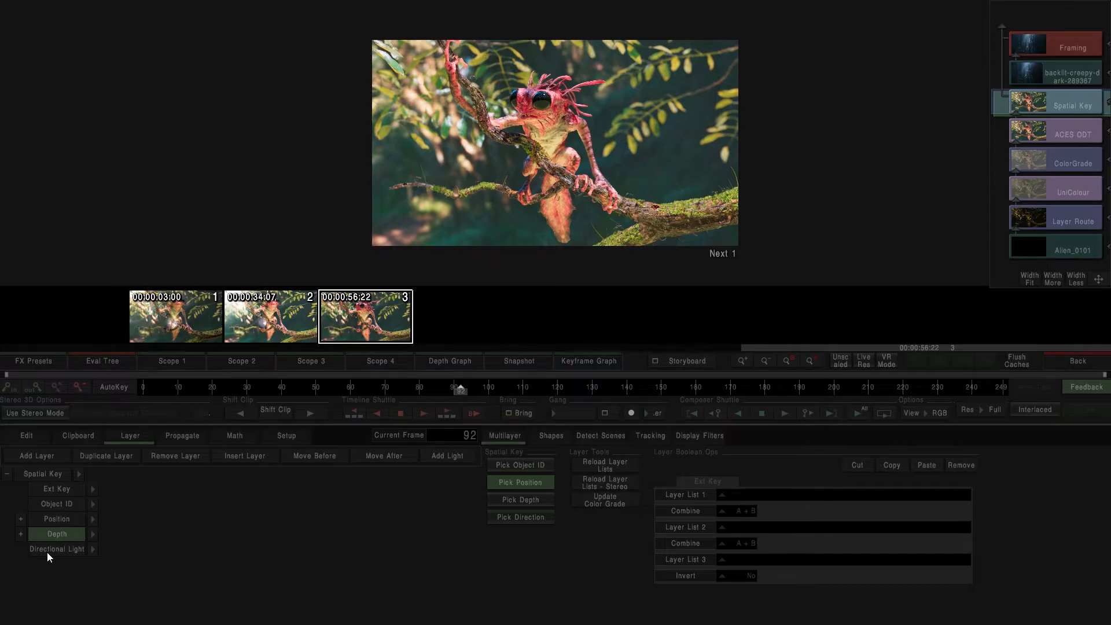
{"action": "left_click", "coordinate": [920, 415]}
{"action": "left_click", "coordinate": [932, 382]}
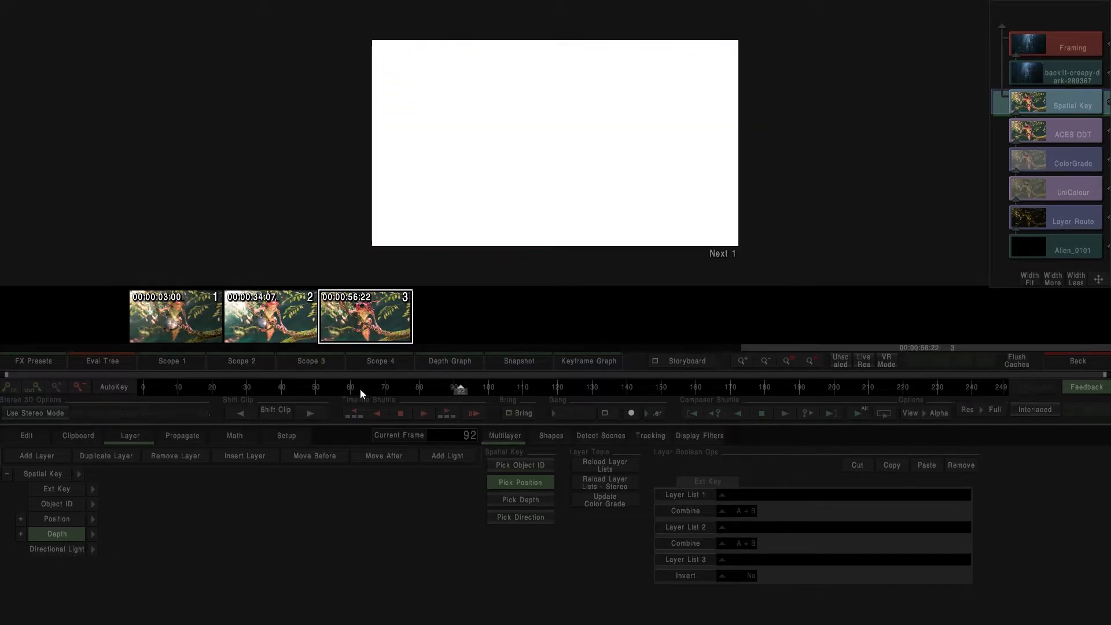
Step: Key the foreground by depth using the RenderLayer depth layer, with Depth Z 28 and Size Z 5
{"action": "left_click", "coordinate": [93, 536]}
{"action": "left_click", "coordinate": [232, 490]}
{"action": "left_click", "coordinate": [274, 424]}
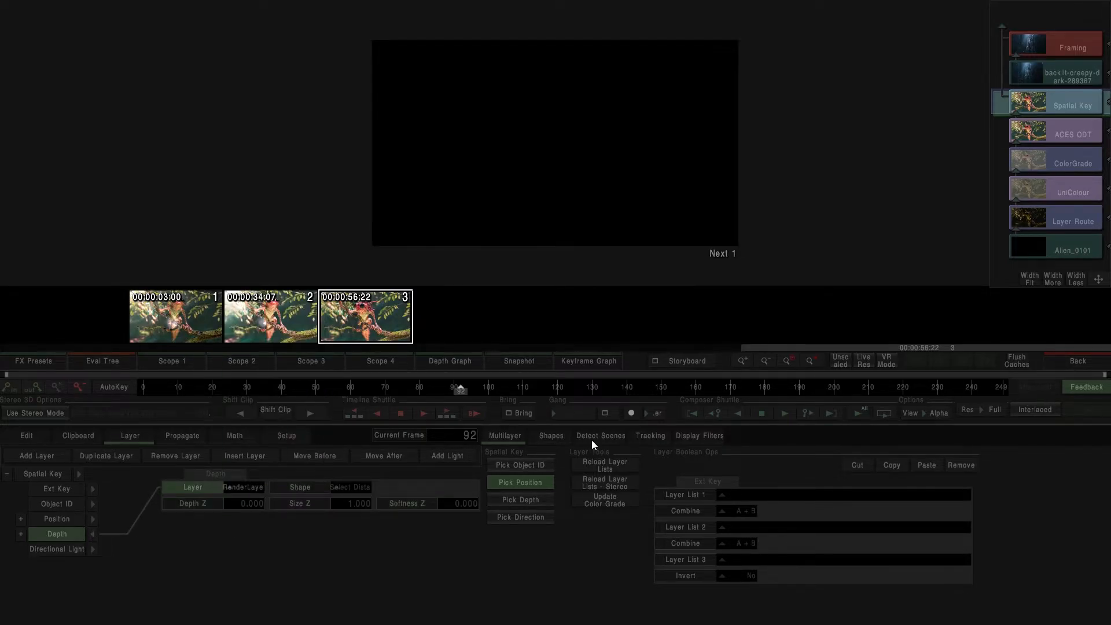
{"action": "left_click_drag", "start_coordinate": [230, 501], "coordinate": [381, 499]}
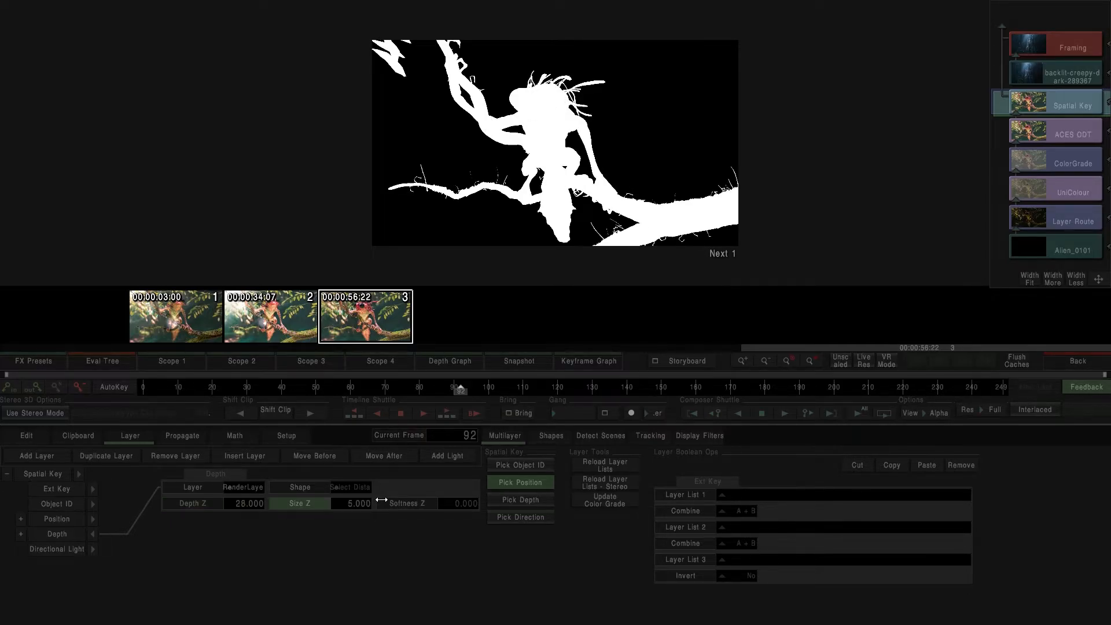
Step: Draw a closed shape on the Spatial Key around the stray leaves in the image's upper-left corner
{"action": "left_click", "coordinate": [551, 436]}
{"action": "left_click", "coordinate": [672, 465]}
{"action": "left_click_drag", "start_coordinate": [349, 54], "coordinate": [387, 96]}
{"action": "left_click_drag", "start_coordinate": [436, 91], "coordinate": [435, 84]}
{"action": "left_click_drag", "start_coordinate": [431, 43], "coordinate": [428, 35]}
{"action": "left_click_drag", "start_coordinate": [411, 13], "coordinate": [349, 27]}
{"action": "left_click", "coordinate": [349, 54]}
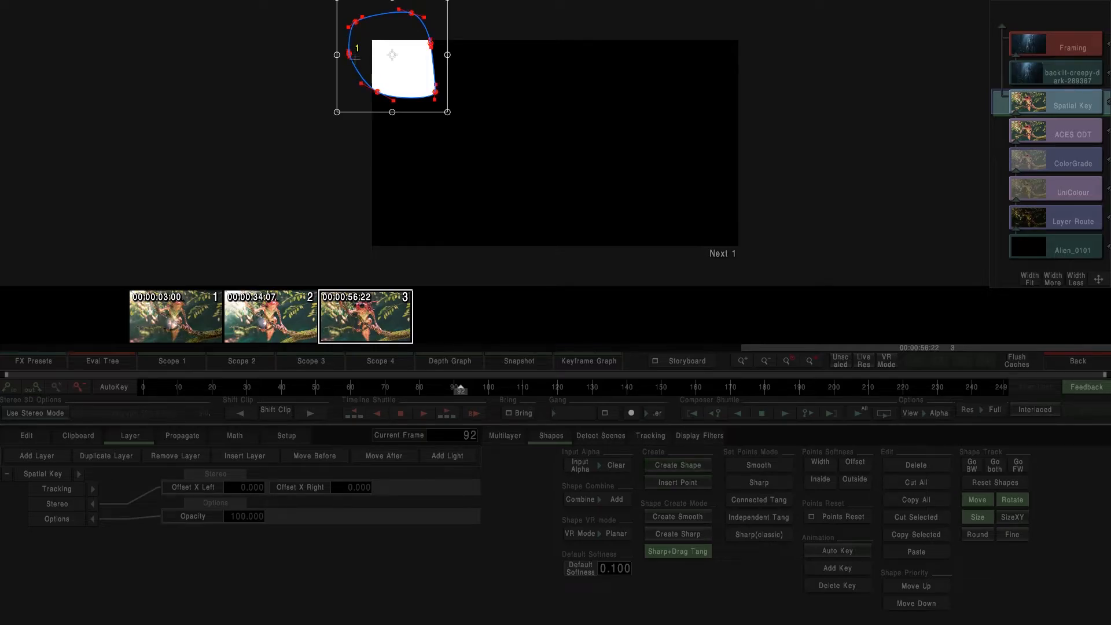
Step: Set the shape's Combine mode to Subtract and its Input Alpha to Keep
{"action": "left_click", "coordinate": [604, 501]}
{"action": "left_click", "coordinate": [606, 481]}
{"action": "left_click", "coordinate": [615, 469]}
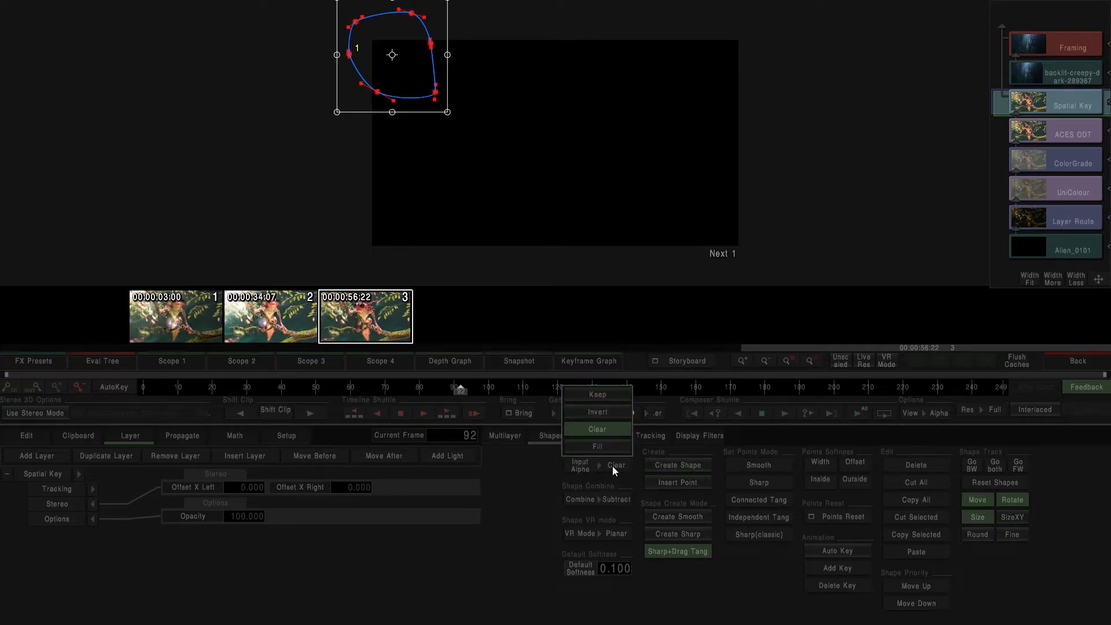
{"action": "left_click", "coordinate": [607, 394]}
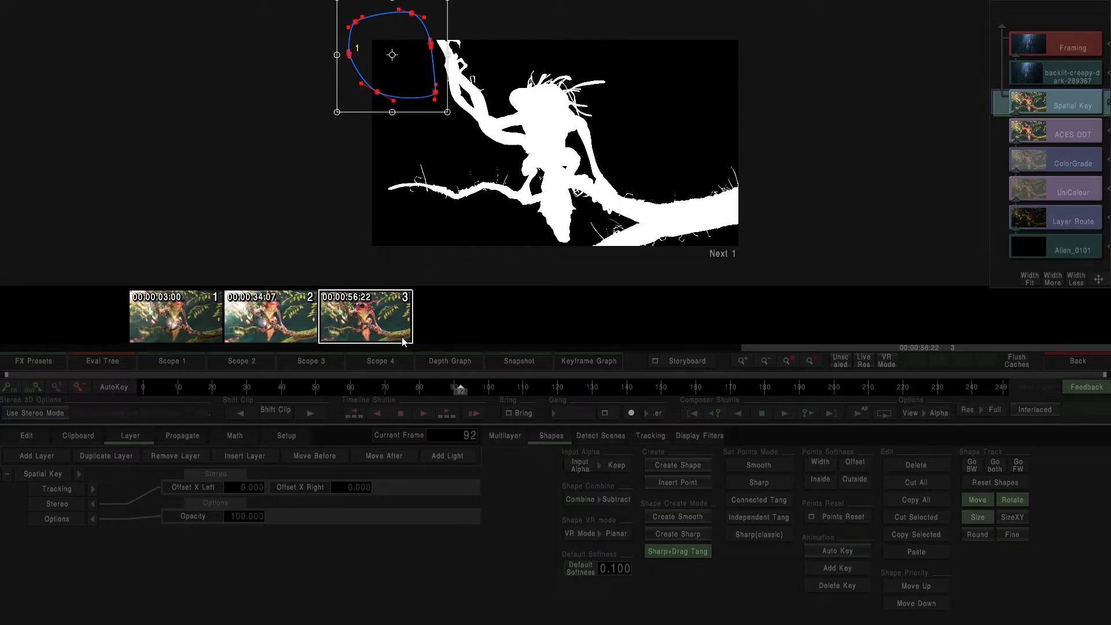
Step: Set the Spatial Key's Directional Light layer set to the RenderLayer.Normal X, Y and Z channels
{"action": "left_click", "coordinate": [1027, 116]}
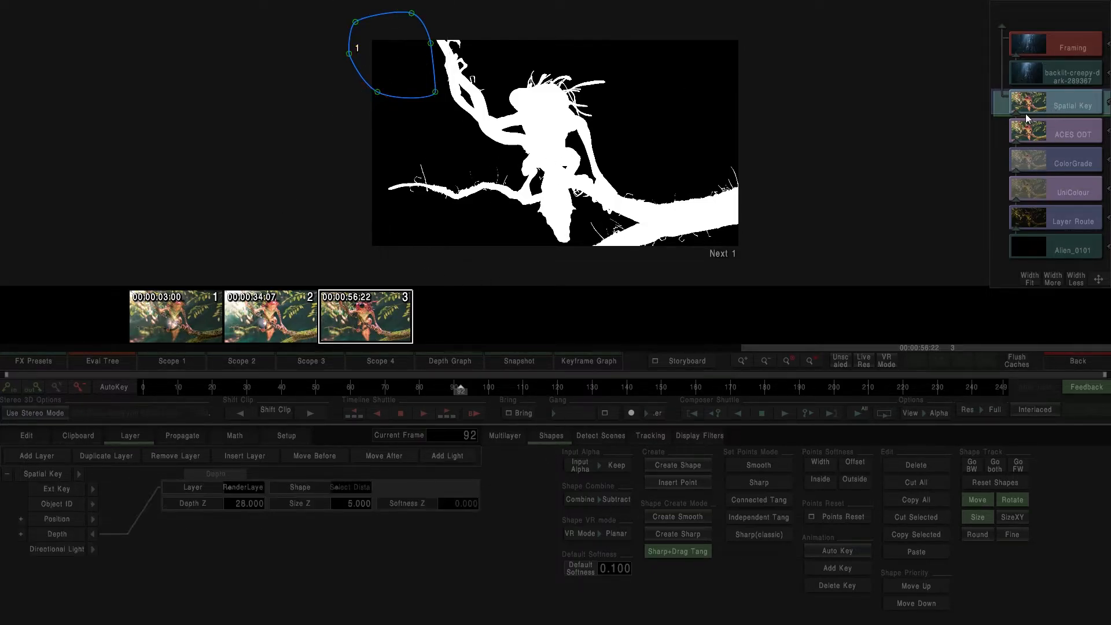
{"action": "left_click", "coordinate": [93, 549]}
{"action": "left_click", "coordinate": [242, 537]}
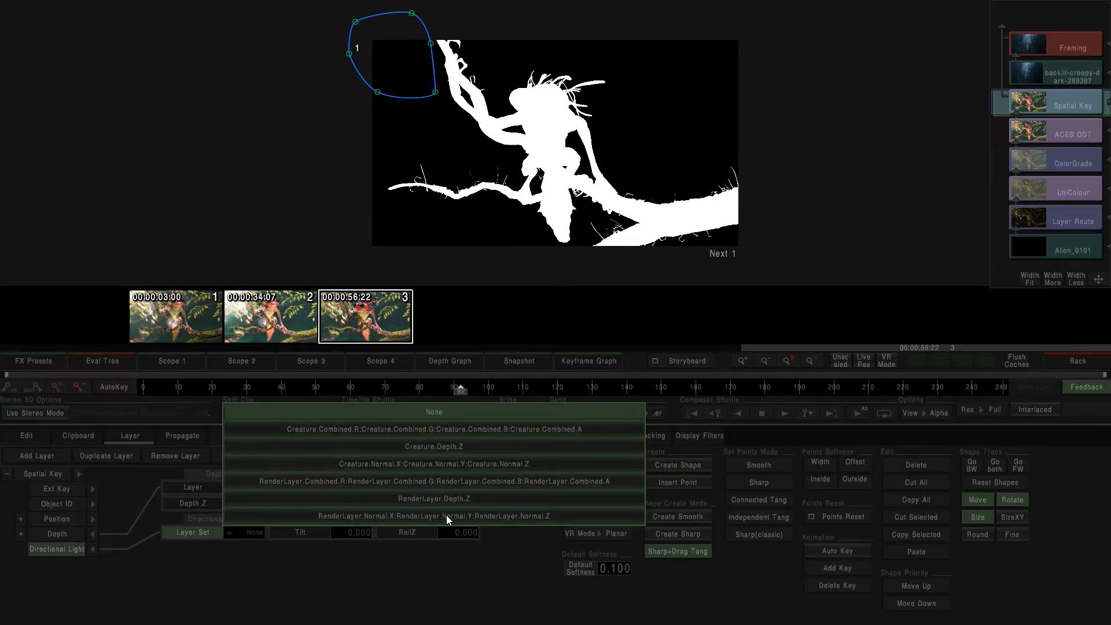
{"action": "left_click", "coordinate": [491, 521]}
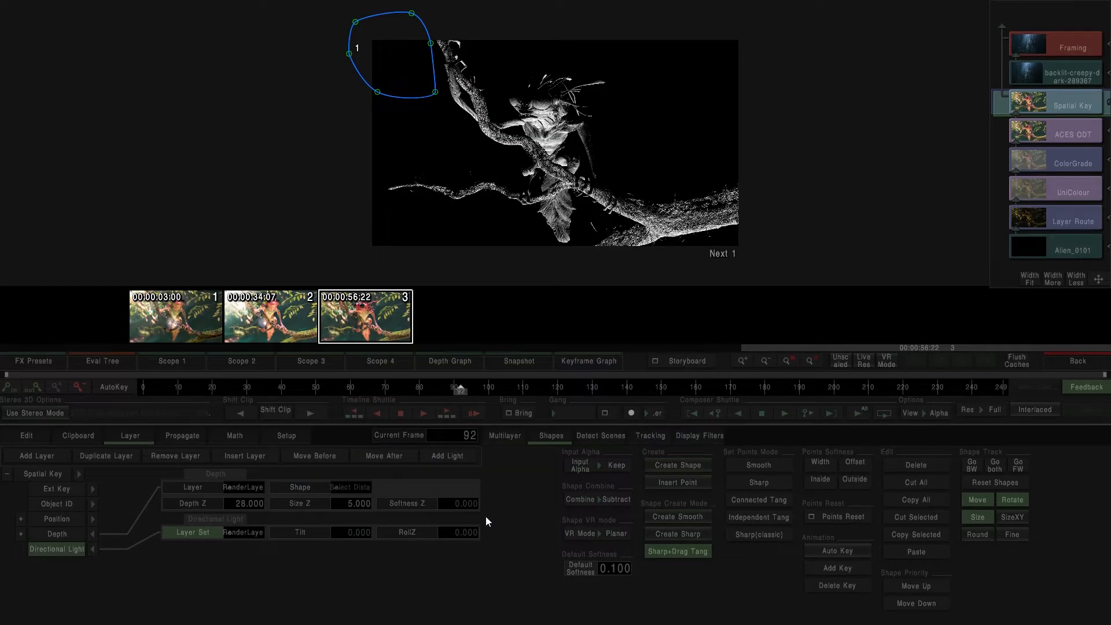
Step: Inspect the directional light matte up close and view the Framing background in RGB
{"action": "scroll", "coordinate": [536, 165], "scroll_direction": "up", "scroll_amount": 2}
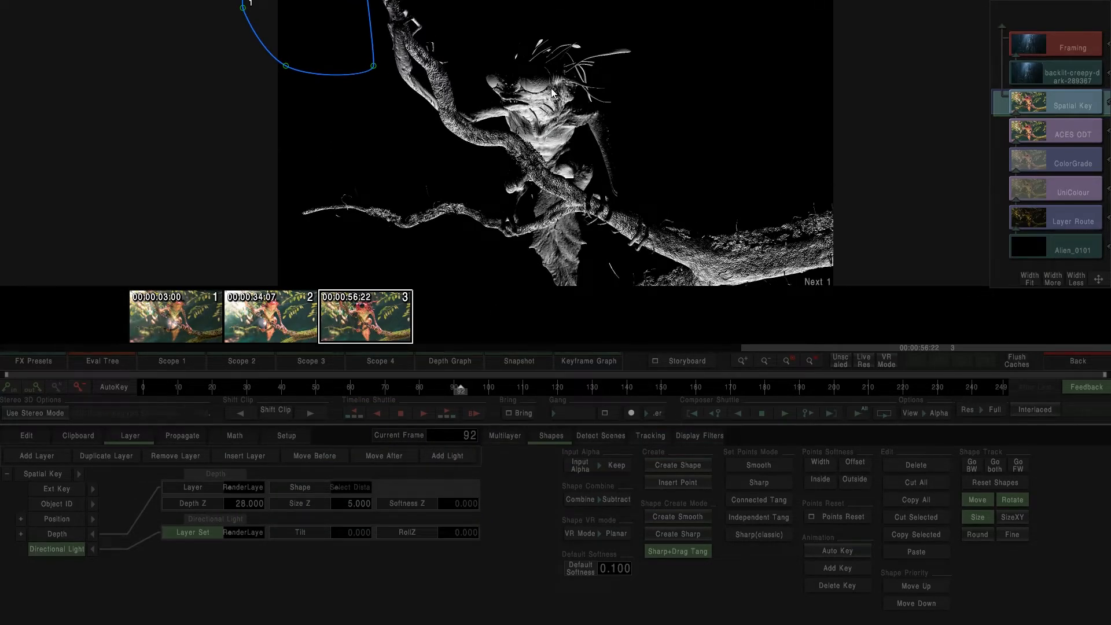
{"action": "left_click", "coordinate": [1069, 51]}
{"action": "left_click", "coordinate": [928, 413]}
{"action": "left_click", "coordinate": [926, 306]}
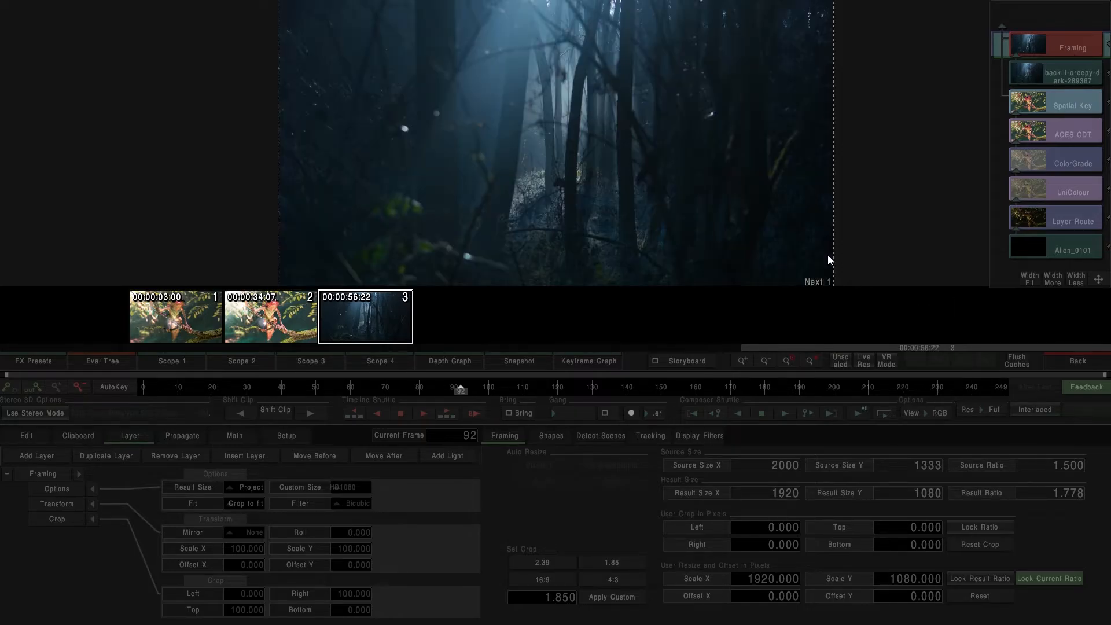
{"action": "scroll", "coordinate": [589, 122], "scroll_direction": "down", "scroll_amount": 2}
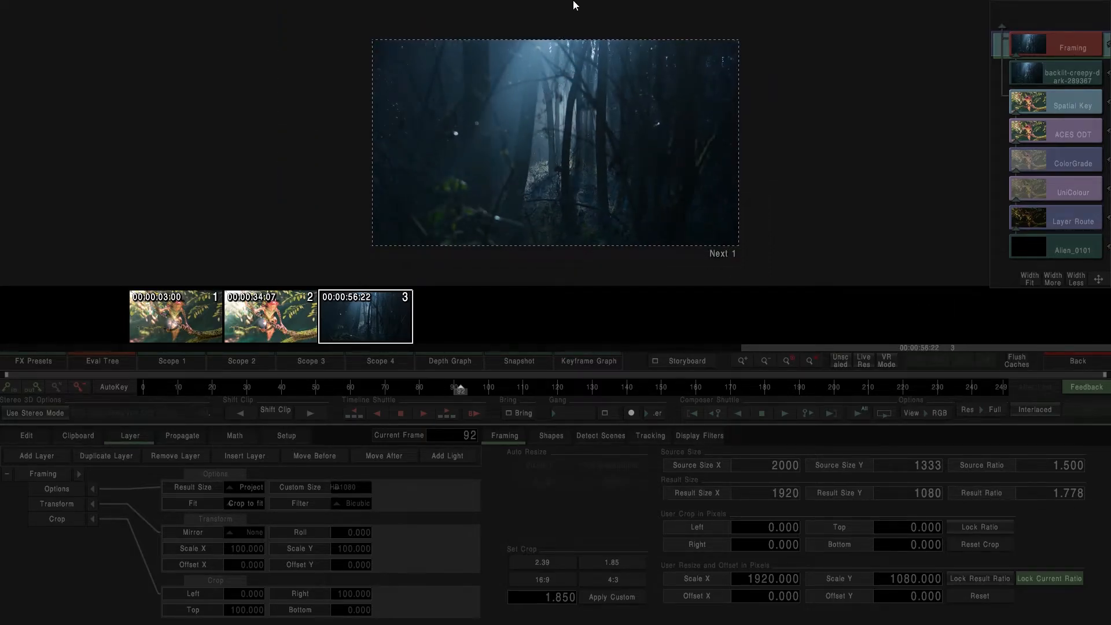
Step: Show the Spatial Key's alpha again and set the Directional Light Tilt to -181
{"action": "left_click", "coordinate": [1051, 108]}
{"action": "left_click", "coordinate": [934, 420]}
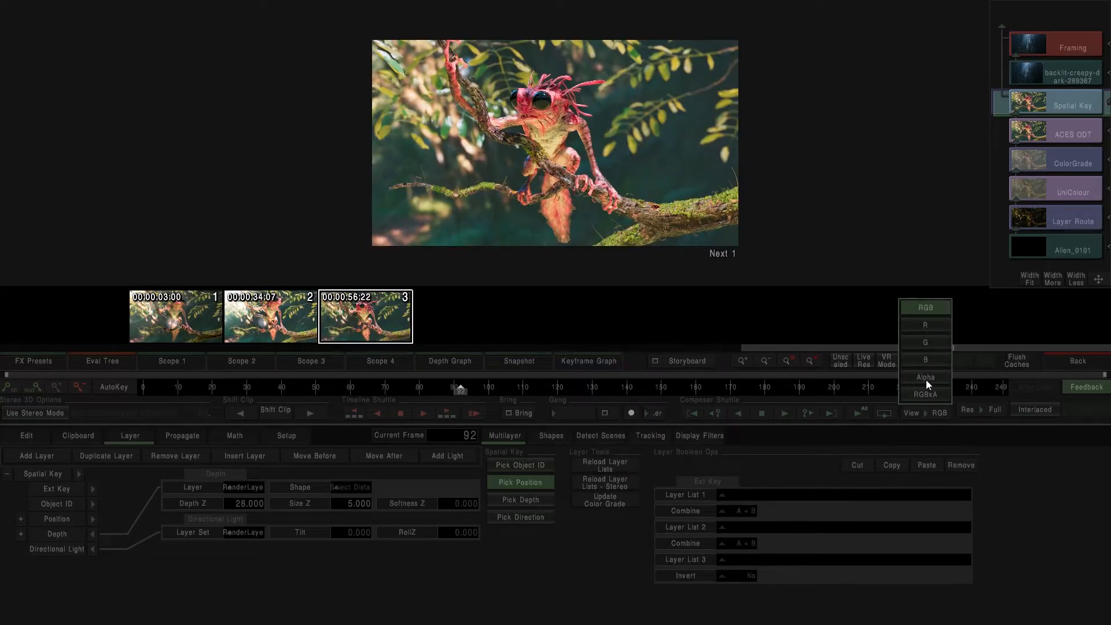
{"action": "left_click", "coordinate": [929, 385]}
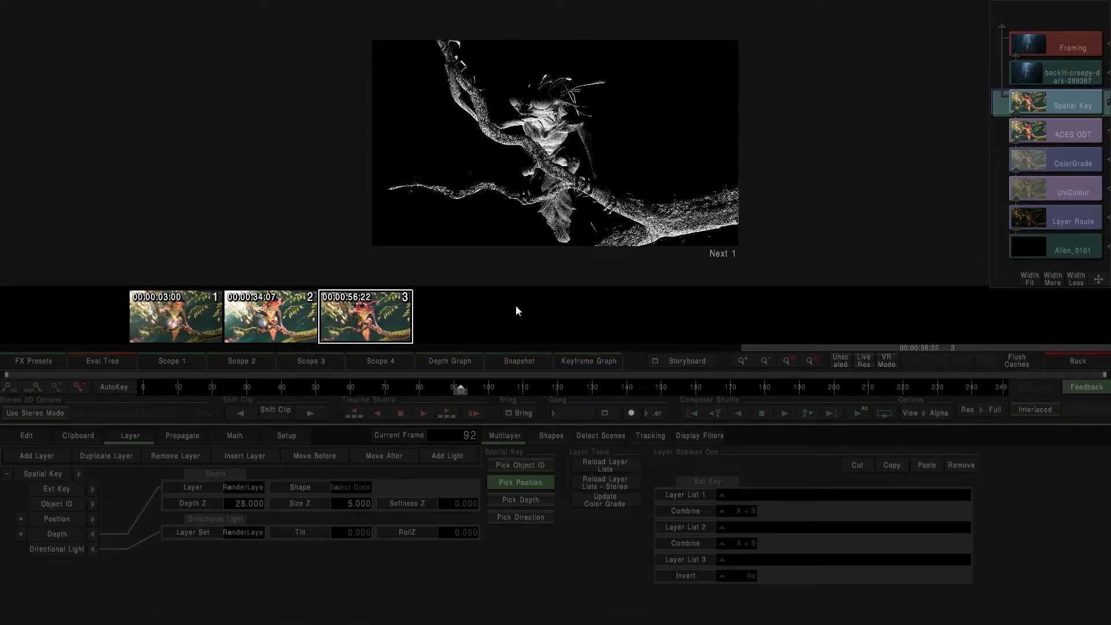
{"action": "left_click_drag", "start_coordinate": [344, 535], "coordinate": [14, 522]}
{"action": "mouse_move", "coordinate": [360, 530]}
{"action": "left_mouse_down"}
{"action": "mouse_move", "coordinate": [56, 519]}
{"action": "mouse_move", "coordinate": [100, 517]}
{"action": "left_mouse_up"}
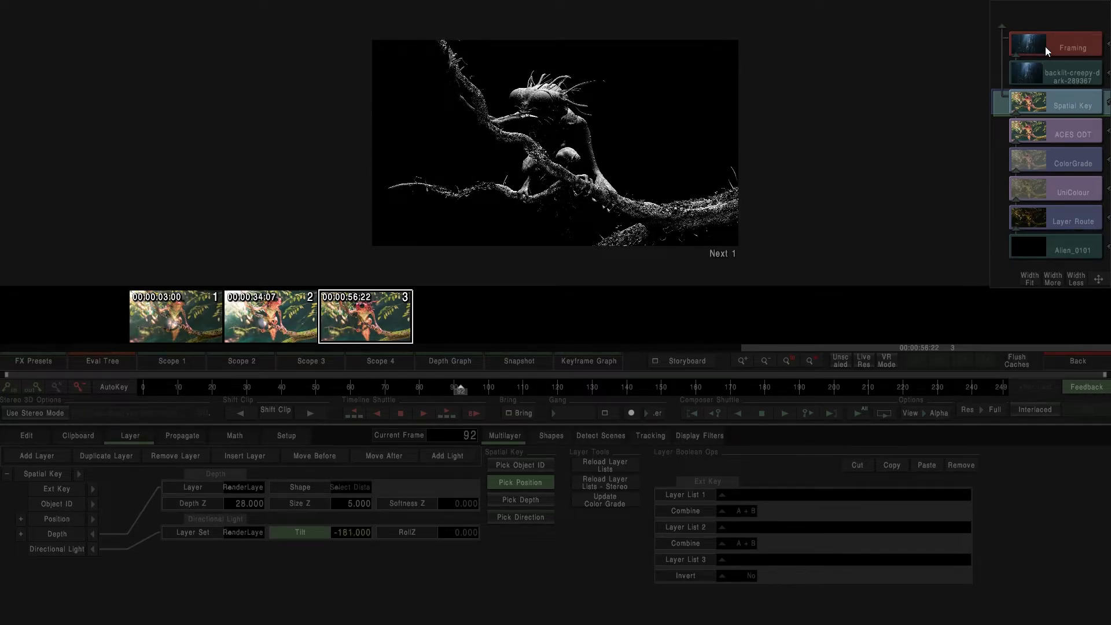
Step: Display the Spatial Key as RGBxA, compare it with the Framing background, and check the lit creature at frame 41
{"action": "left_click", "coordinate": [935, 413]}
{"action": "left_click", "coordinate": [930, 390]}
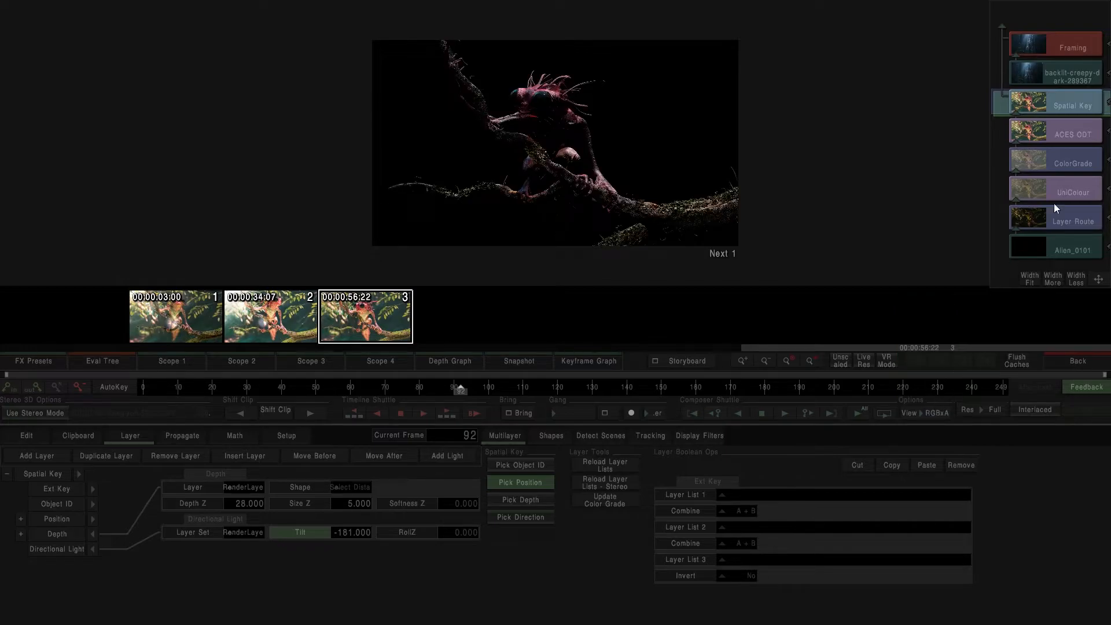
{"action": "left_click", "coordinate": [1080, 47]}
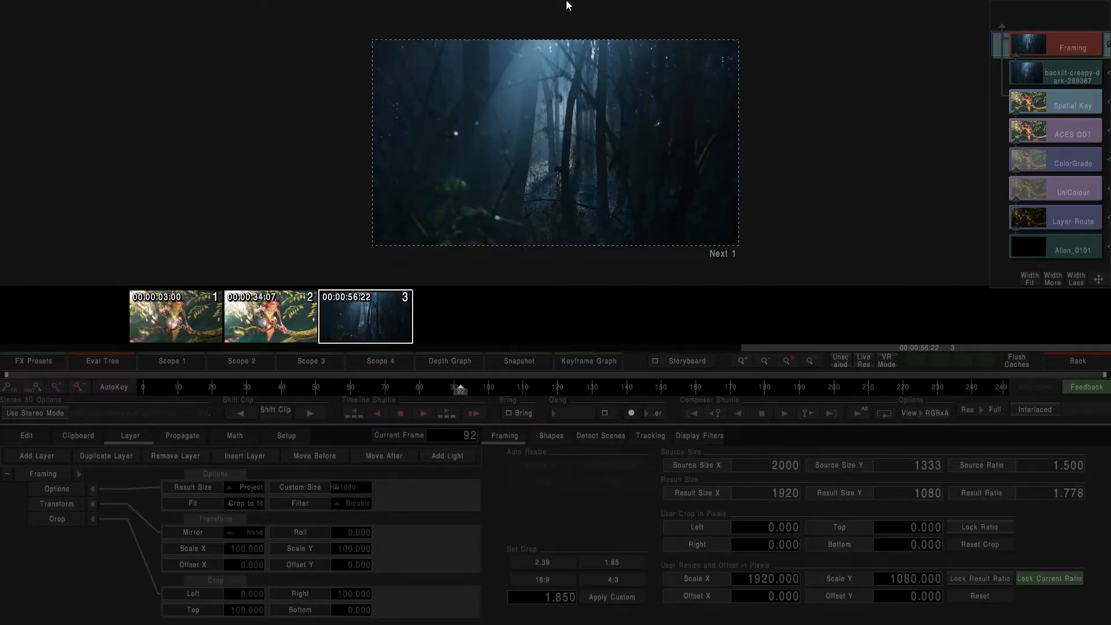
{"action": "left_click", "coordinate": [1054, 109]}
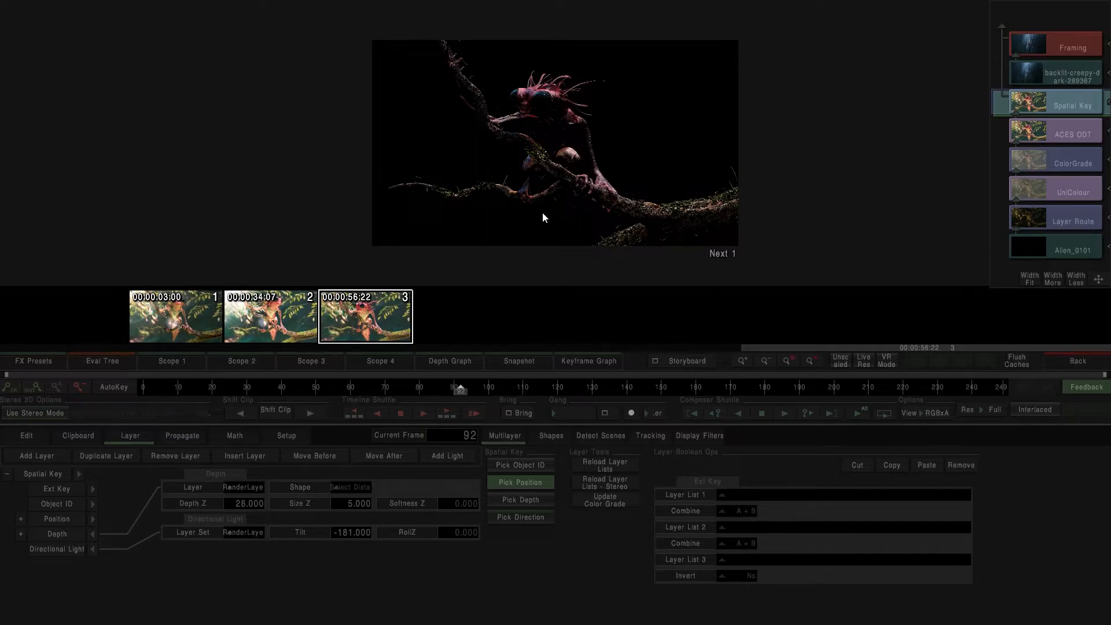
{"action": "scroll", "coordinate": [548, 216], "scroll_direction": "up", "scroll_amount": 4}
{"action": "scroll", "coordinate": [533, 134], "scroll_direction": "down", "scroll_amount": 2}
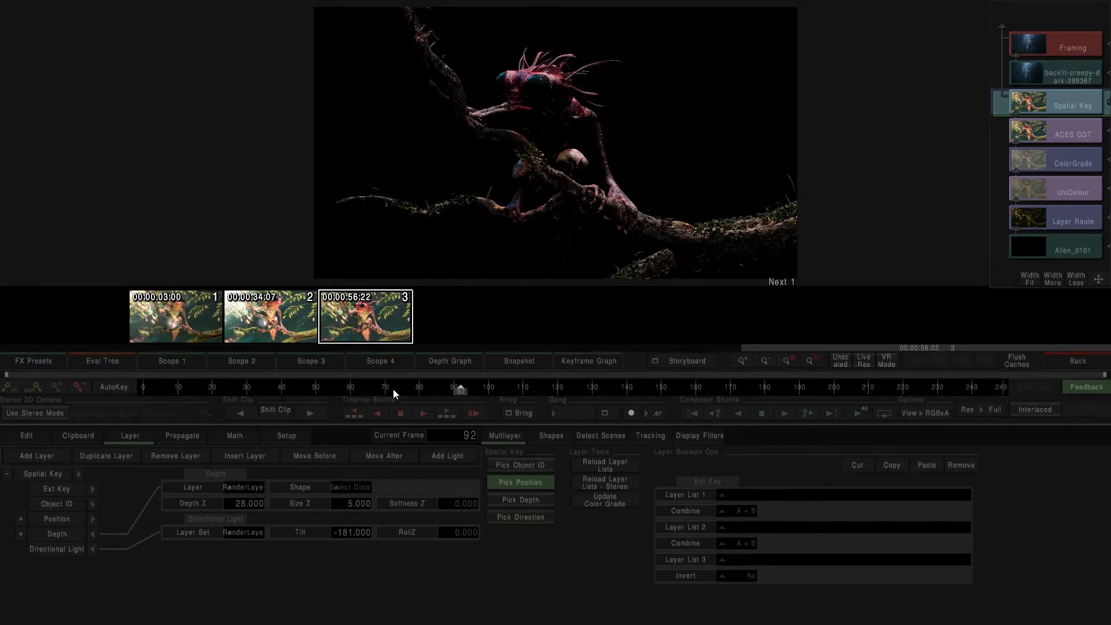
{"action": "left_click_drag", "start_coordinate": [377, 392], "coordinate": [286, 398]}
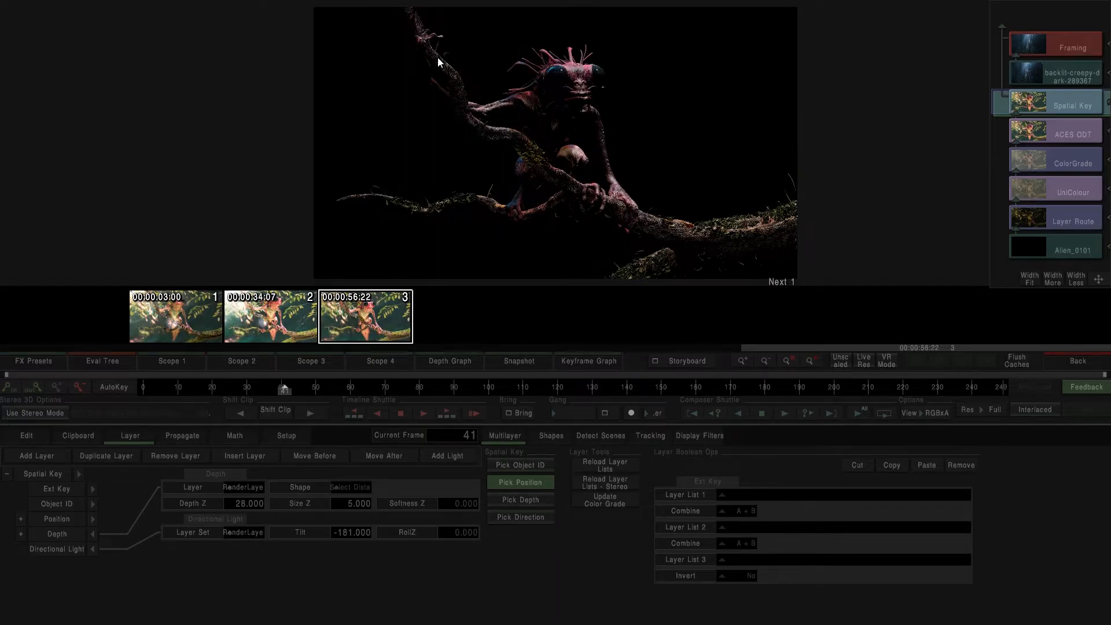
Step: Compare the Framing background with the Spatial Key result and display the Spatial Key in RGB
{"action": "left_click", "coordinate": [1065, 44]}
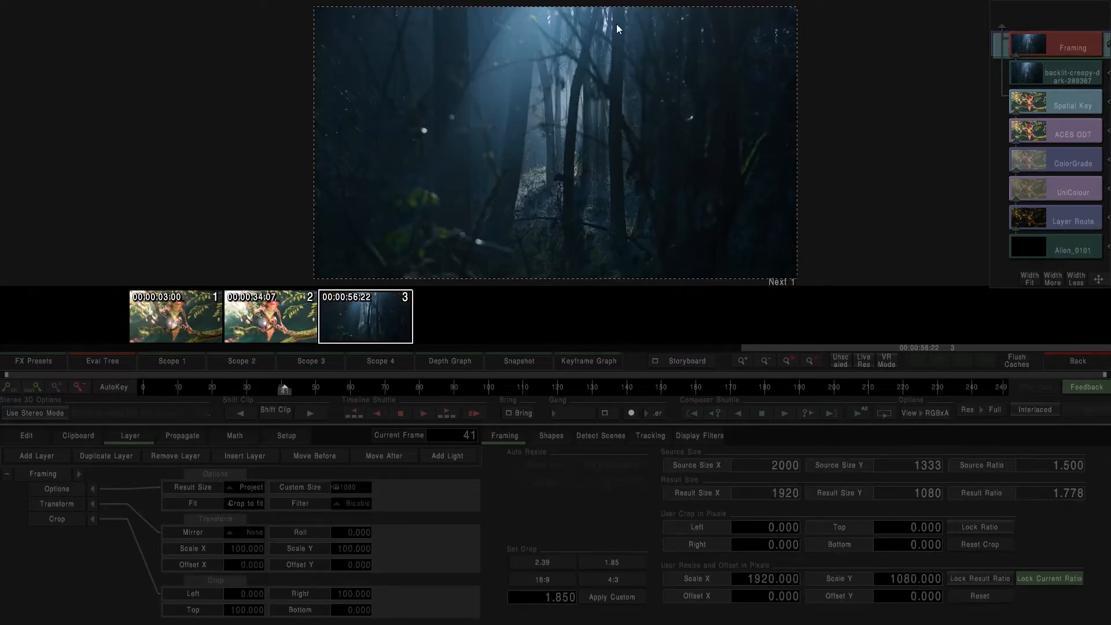
{"action": "left_click", "coordinate": [917, 412]}
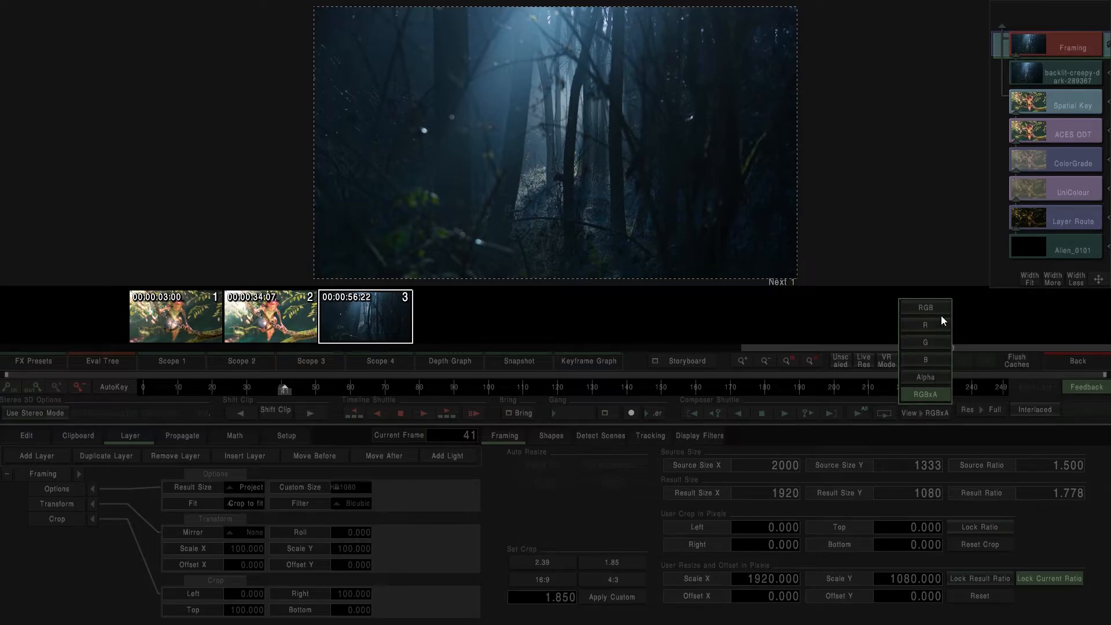
{"action": "left_click", "coordinate": [1059, 82]}
{"action": "left_click", "coordinate": [1047, 104]}
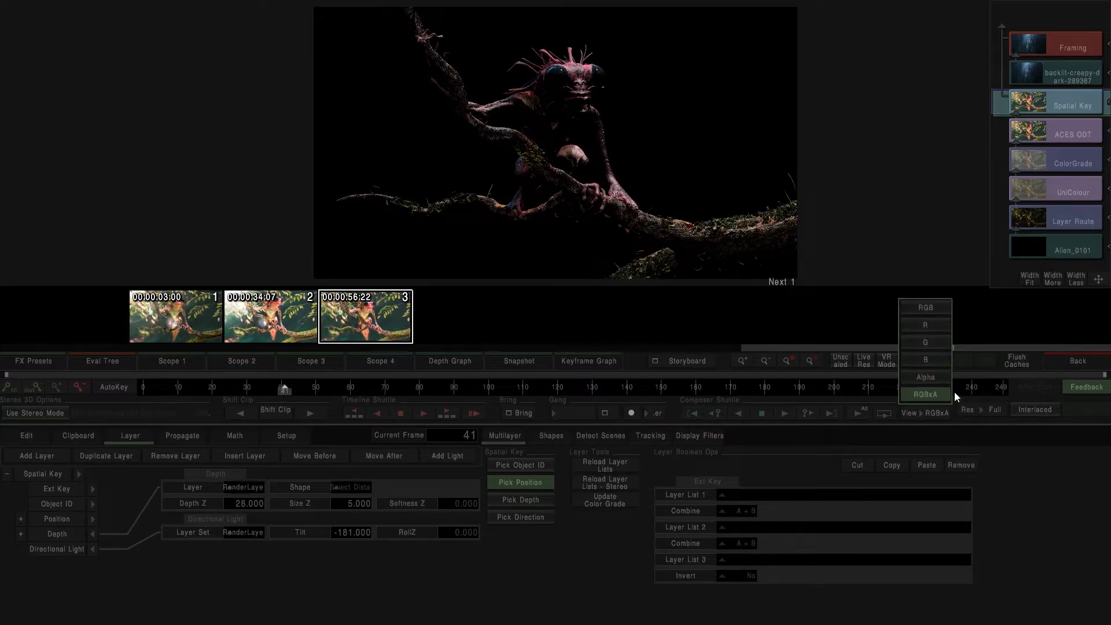
{"action": "left_click", "coordinate": [939, 382]}
{"action": "left_click", "coordinate": [925, 415]}
{"action": "left_click", "coordinate": [927, 313]}
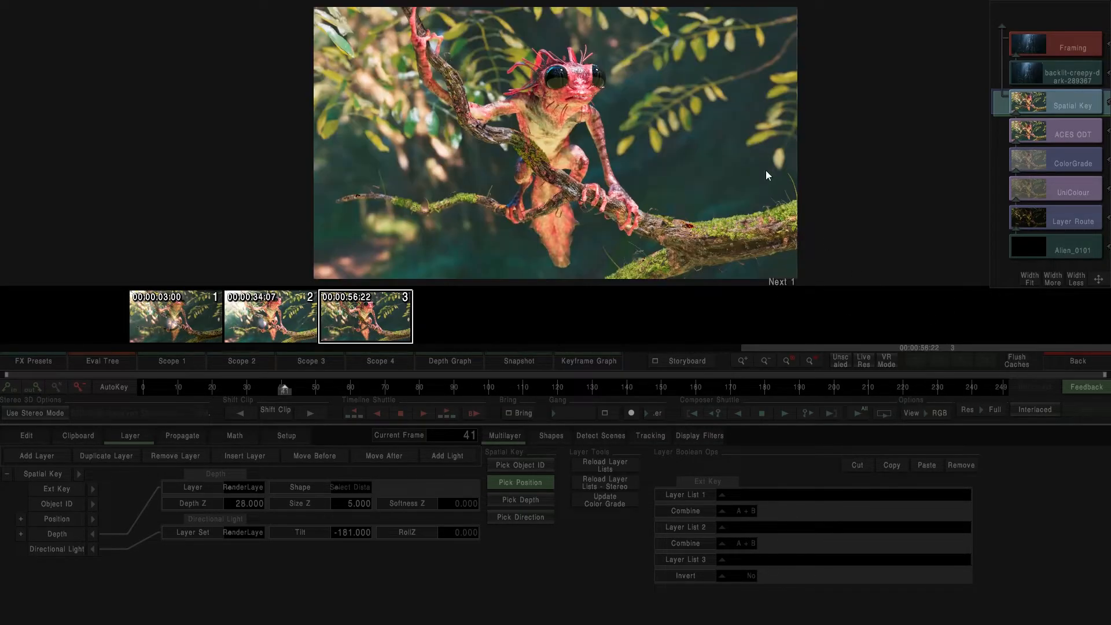
Step: Compare the Spatial Key's Alpha and RGBxA views, finishing on its plain RGB view
{"action": "left_click", "coordinate": [939, 415]}
{"action": "left_click", "coordinate": [926, 379]}
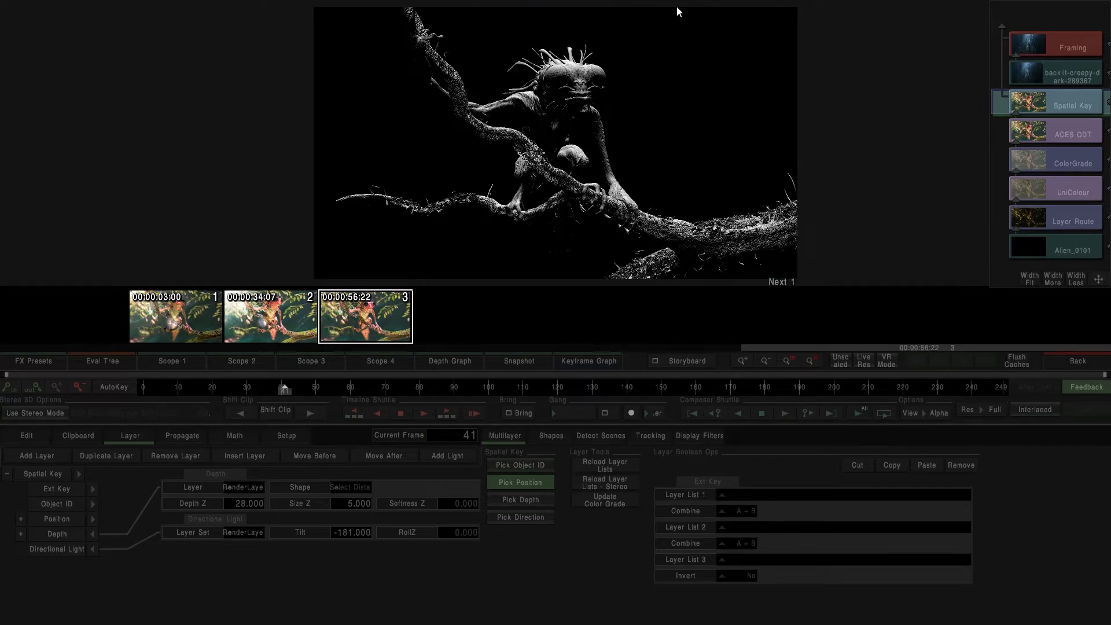
{"action": "left_click", "coordinate": [939, 414]}
{"action": "left_click", "coordinate": [920, 395]}
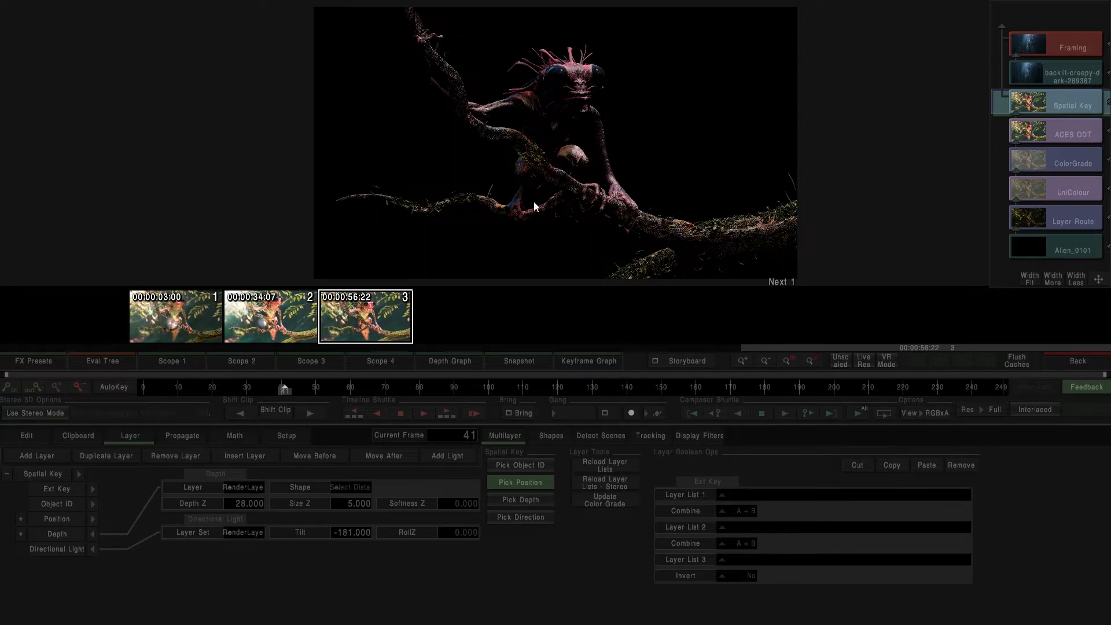
{"action": "left_click", "coordinate": [921, 417]}
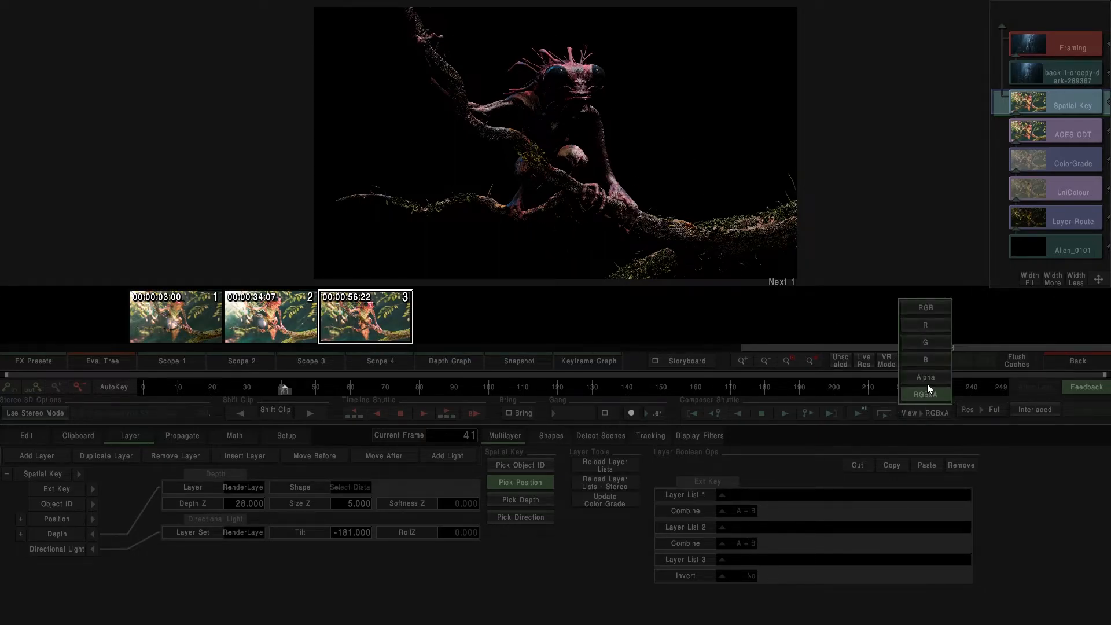
{"action": "left_click", "coordinate": [925, 378]}
{"action": "left_click", "coordinate": [922, 415]}
{"action": "left_click", "coordinate": [925, 394]}
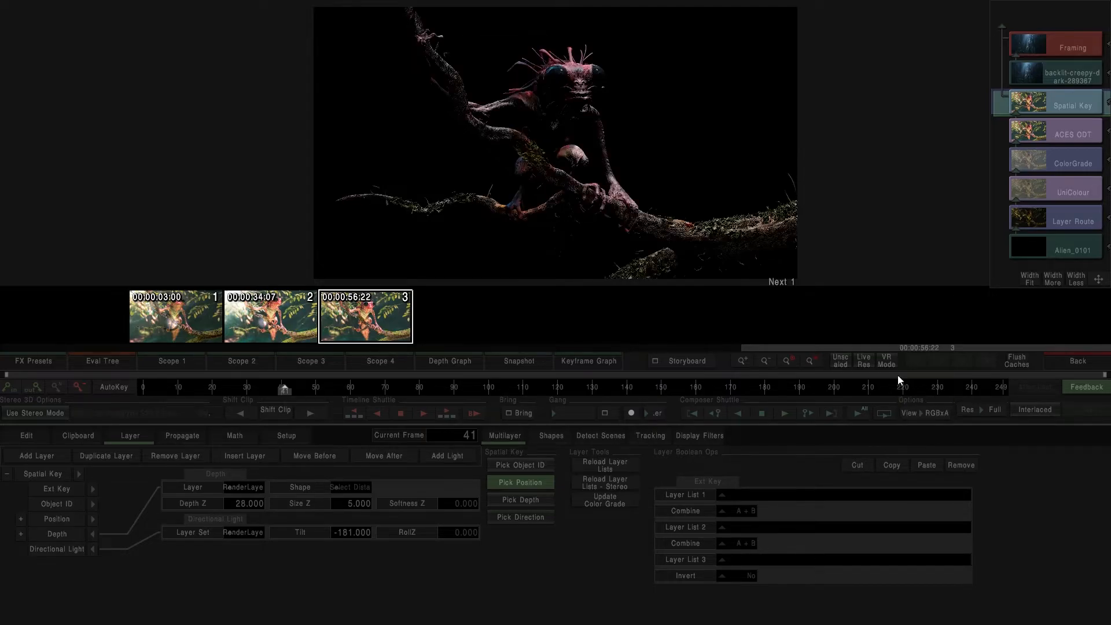
{"action": "left_click", "coordinate": [928, 411]}
{"action": "left_click", "coordinate": [923, 305]}
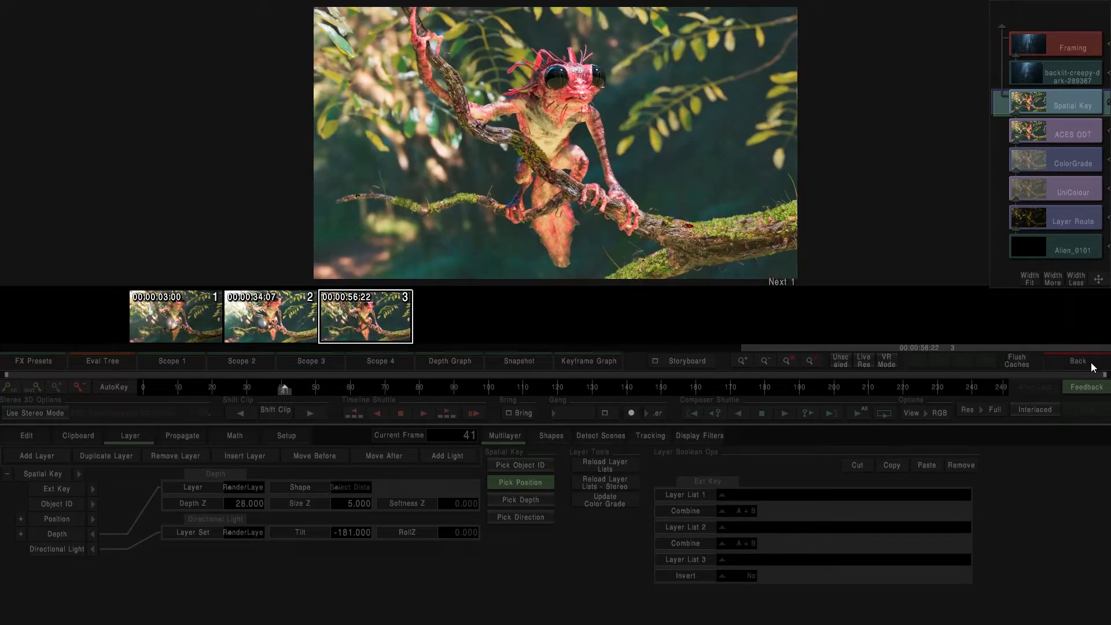
Step: Add a Solid above the Spatial Key stack on the timeline and put a Comp3D over both
{"action": "left_click", "coordinate": [1092, 364]}
{"action": "left_click", "coordinate": [347, 416]}
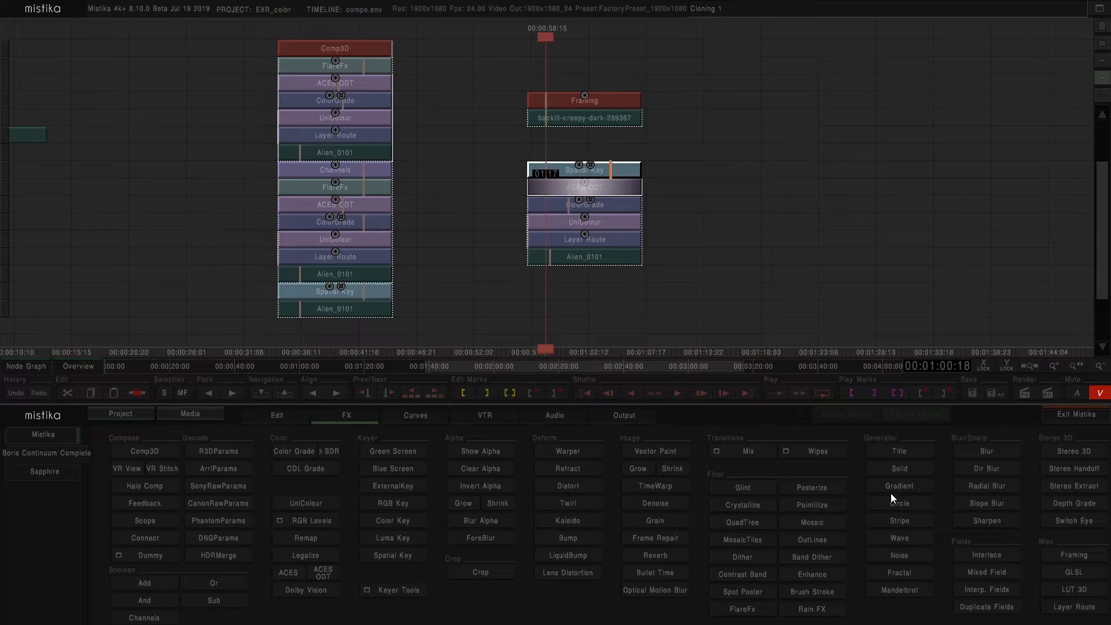
{"action": "left_click", "coordinate": [923, 470]}
{"action": "left_click_drag", "start_coordinate": [649, 295], "coordinate": [513, 146]}
{"action": "left_click", "coordinate": [158, 453]}
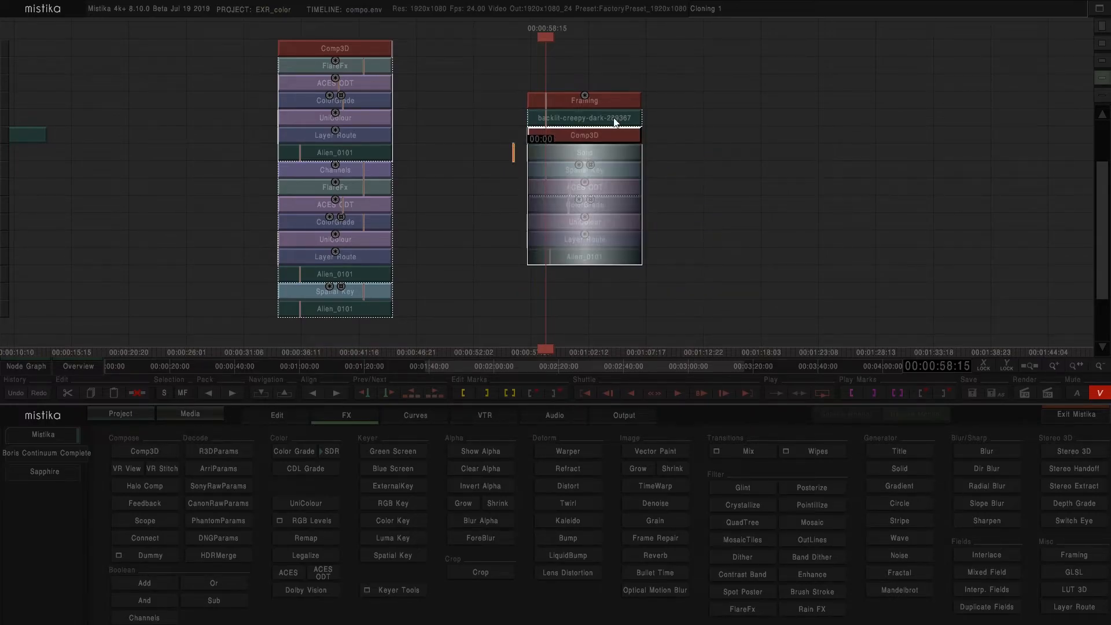
Step: Move the Framing and forest clip away from the new Comp3D stack and open the Comp3D
{"action": "left_click_drag", "start_coordinate": [581, 110], "coordinate": [832, 141]}
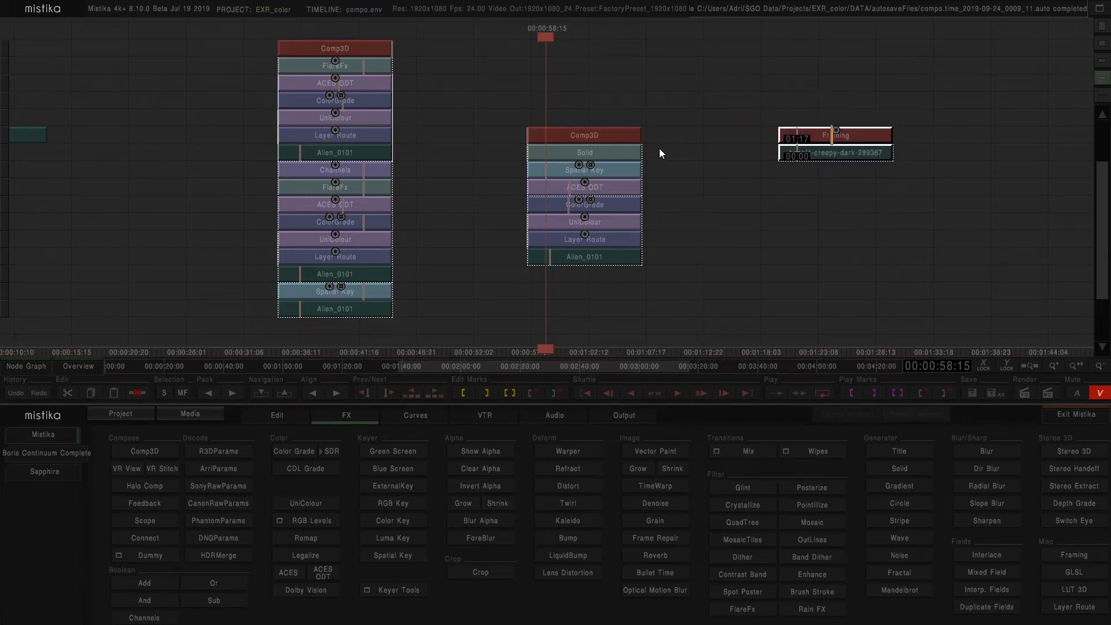
{"action": "left_click", "coordinate": [769, 239]}
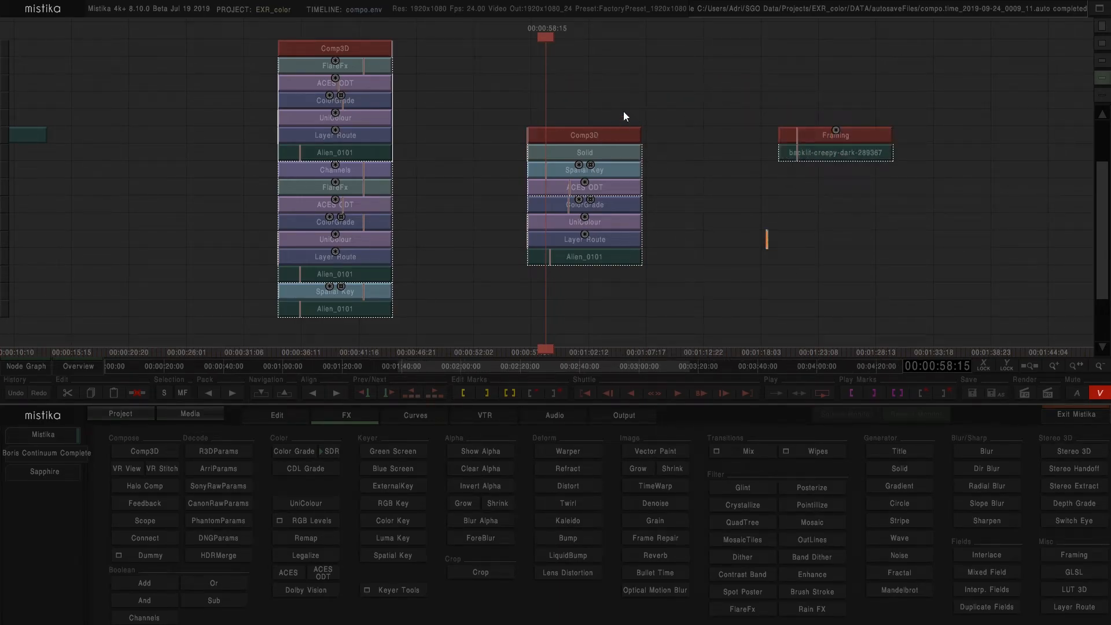
{"action": "double_click", "coordinate": [595, 136]}
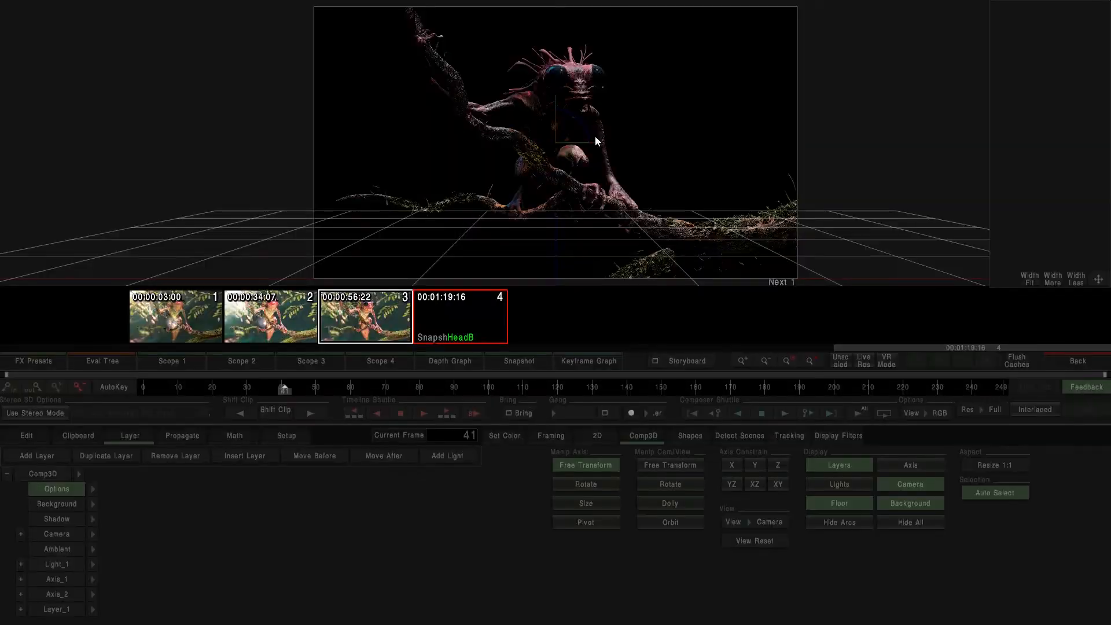
Step: Inspect the Comp3D's Solid and Spatial Key layers, viewing the Spatial Key as RGBxA against the Comp3D result
{"action": "left_click", "coordinate": [1055, 50]}
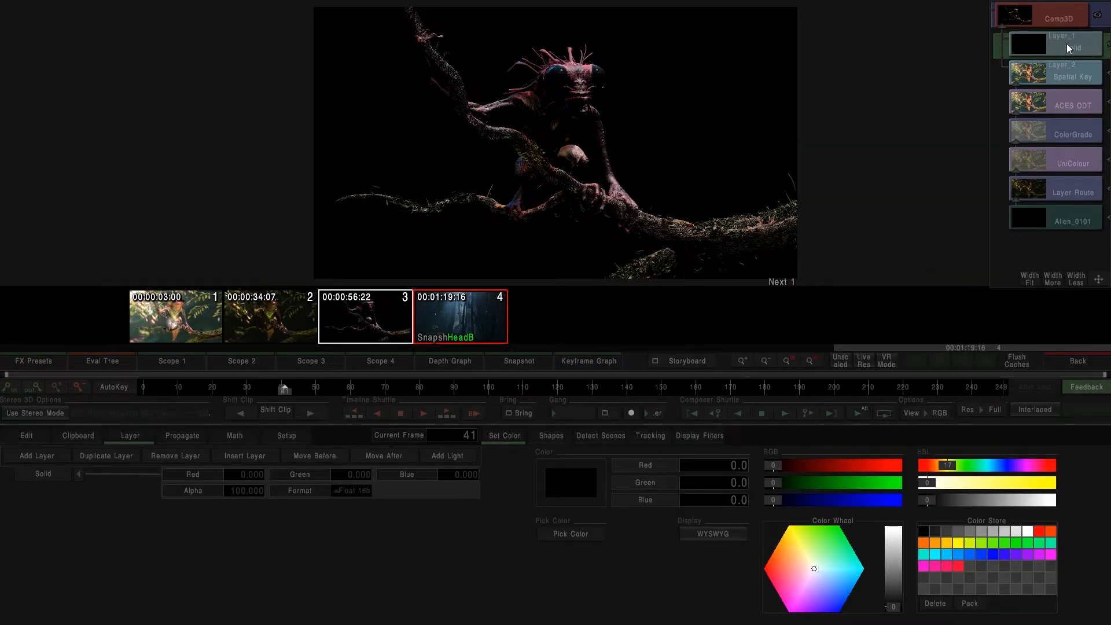
{"action": "left_click", "coordinate": [1043, 79]}
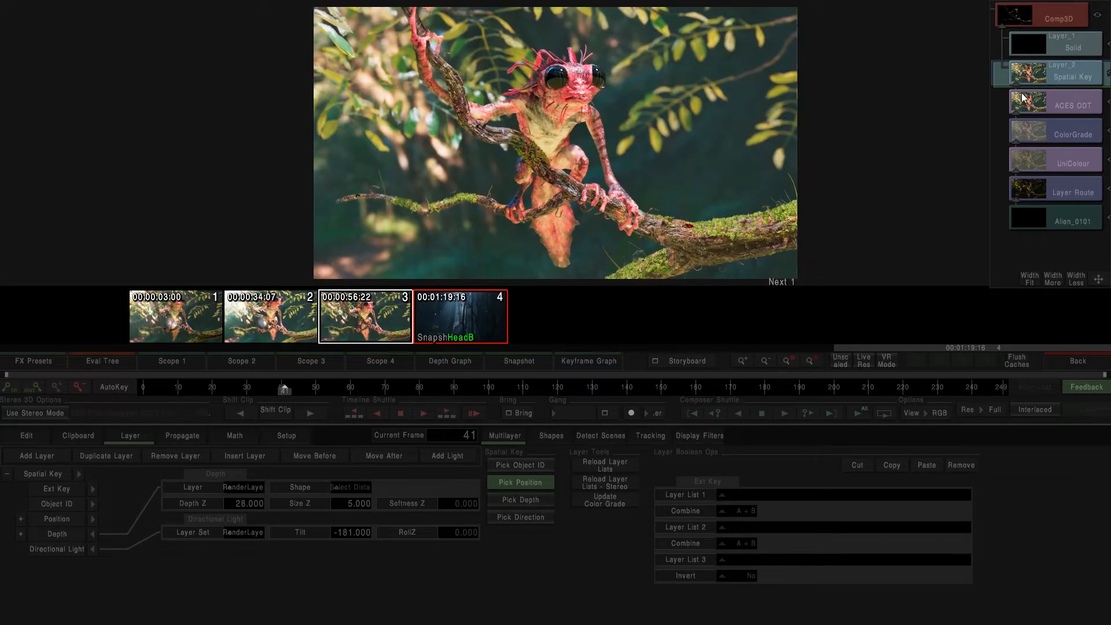
{"action": "left_click", "coordinate": [933, 415]}
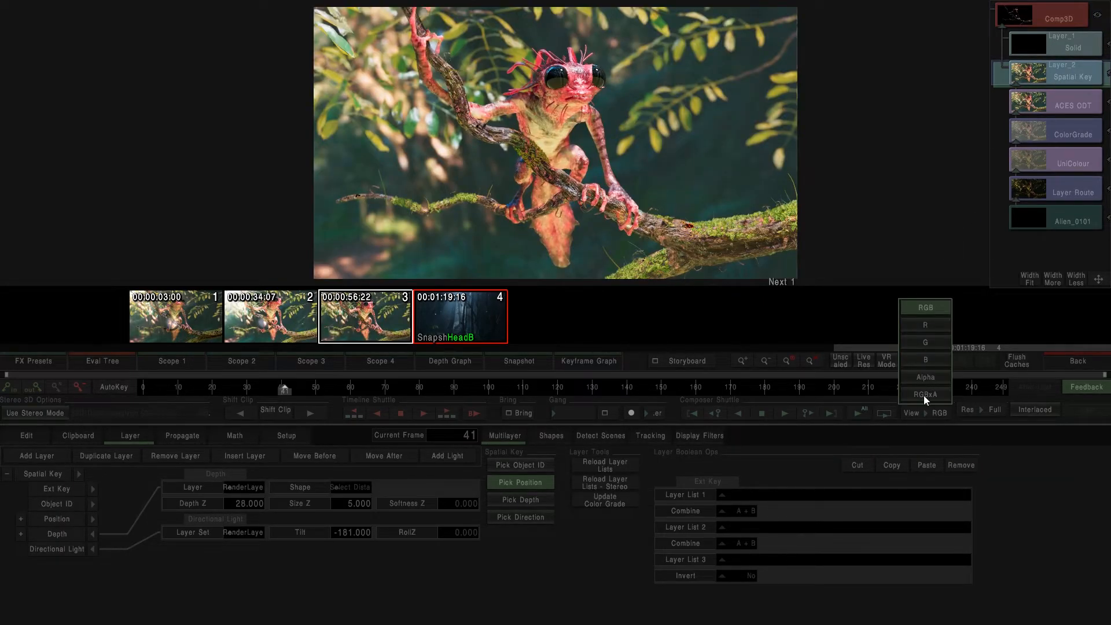
{"action": "left_click", "coordinate": [1043, 23]}
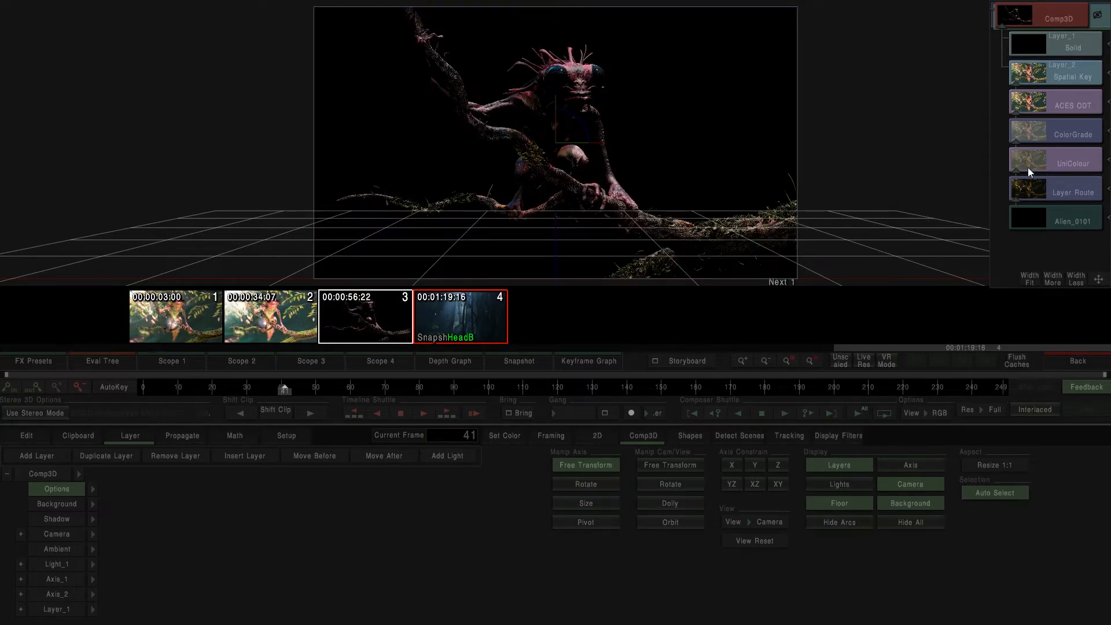
{"action": "left_click", "coordinate": [1043, 82]}
{"action": "left_click", "coordinate": [933, 414]}
{"action": "left_click", "coordinate": [929, 395]}
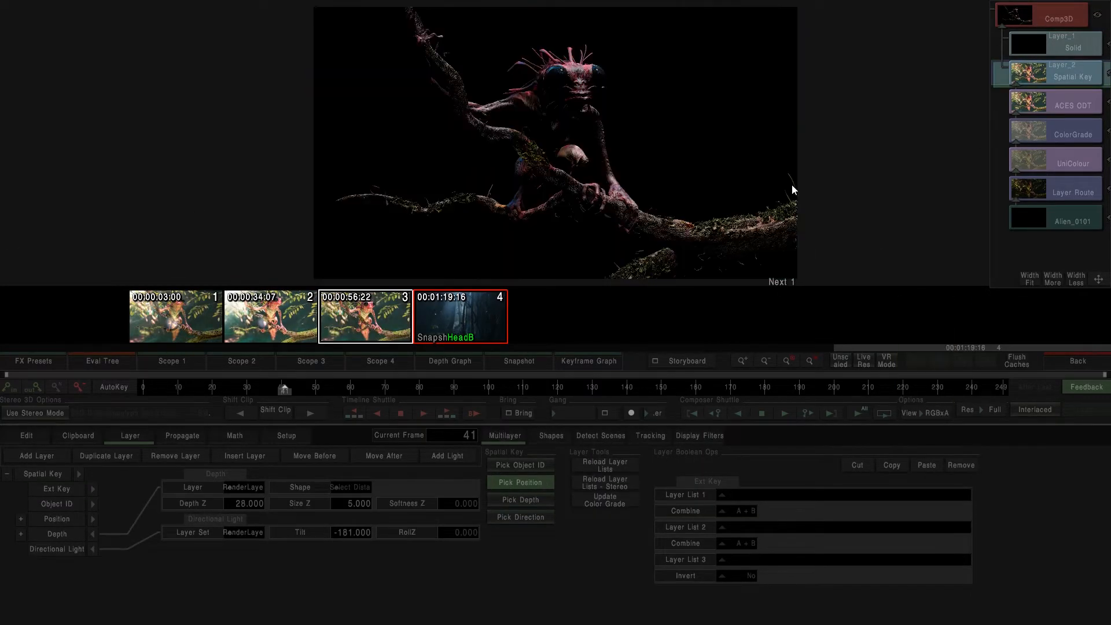
Step: Return the Spatial Key to RGB and examine the Comp3D output in Alpha and in RGB
{"action": "left_click", "coordinate": [918, 409]}
{"action": "left_click", "coordinate": [921, 305]}
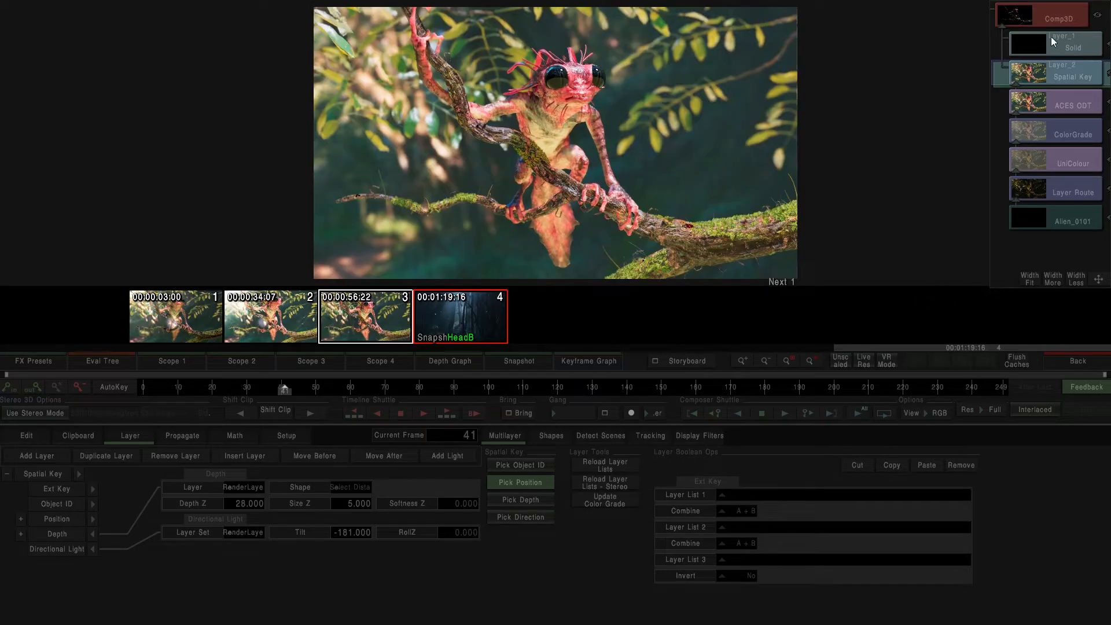
{"action": "left_click", "coordinate": [1054, 23]}
{"action": "left_click", "coordinate": [930, 410]}
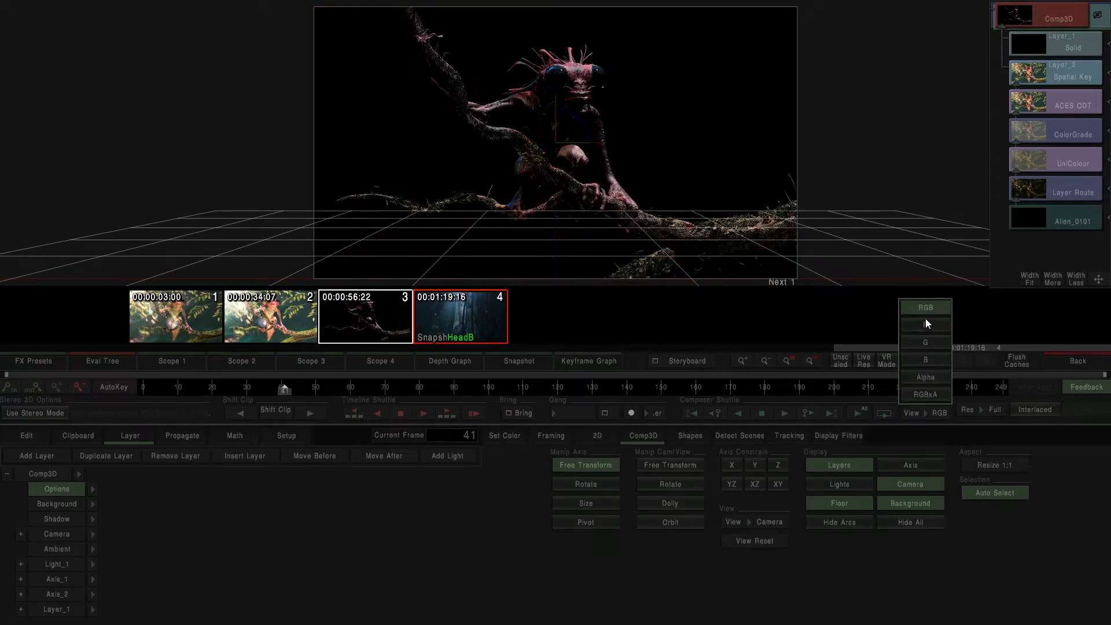
{"action": "left_click", "coordinate": [924, 379]}
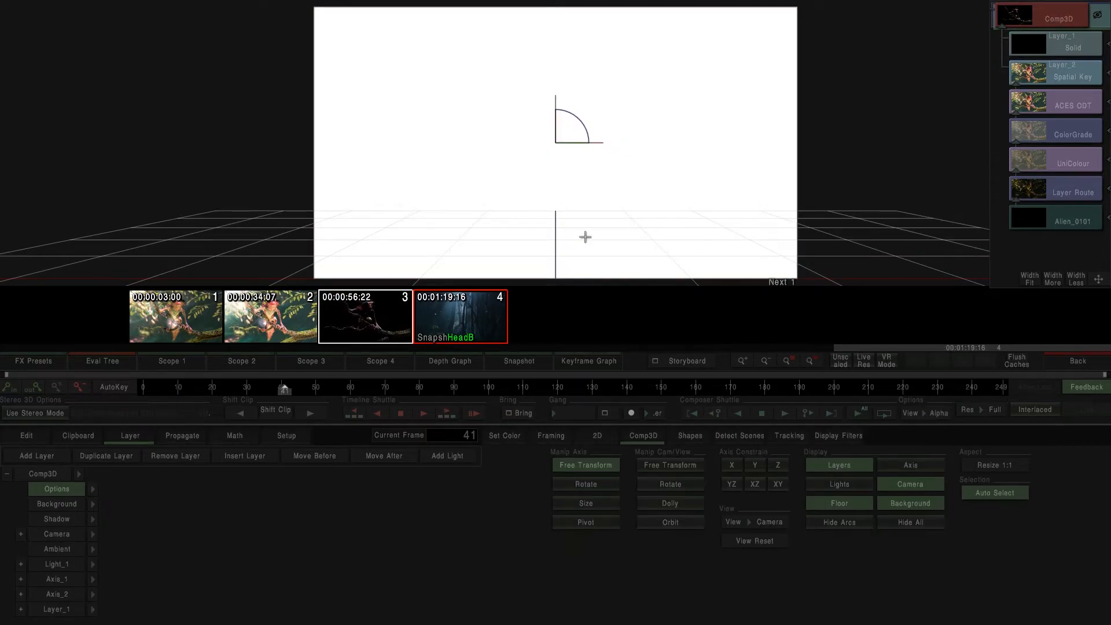
{"action": "left_click", "coordinate": [927, 413]}
{"action": "left_click", "coordinate": [914, 310]}
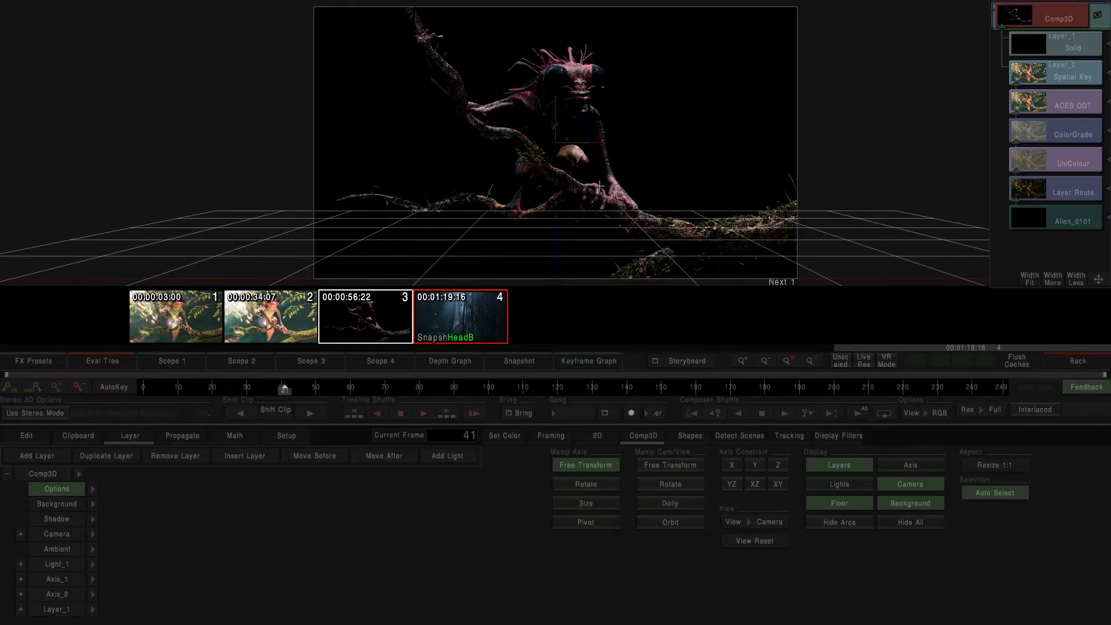
Step: View the forest Framing and the Comp3D result separately from the timeline
{"action": "left_click", "coordinate": [1088, 364]}
{"action": "double_click", "coordinate": [822, 130]}
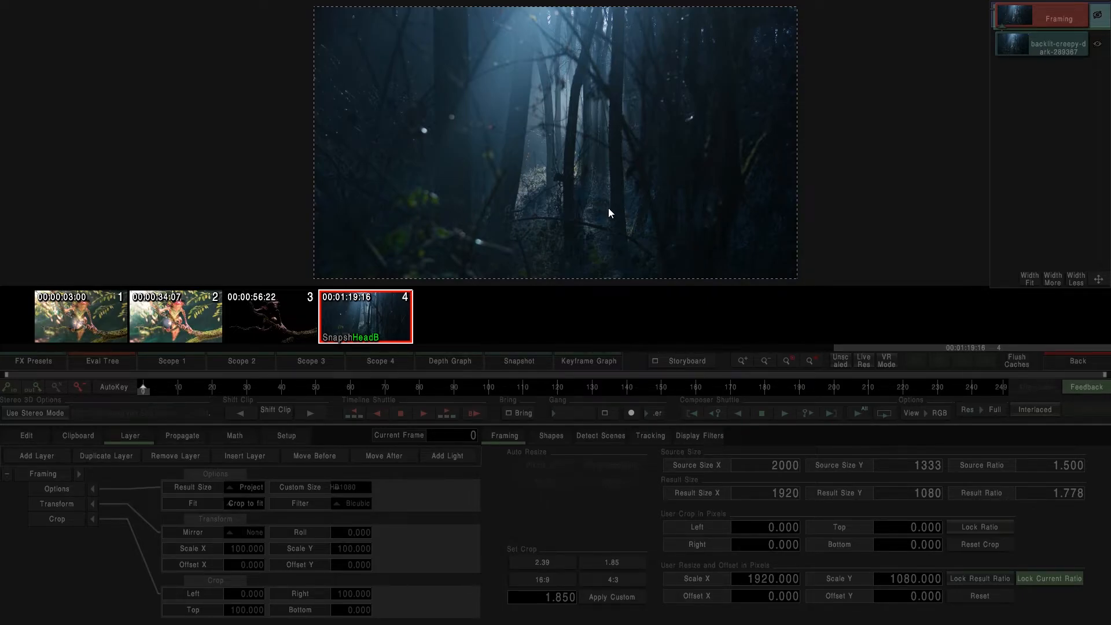
{"action": "left_click", "coordinate": [1076, 364]}
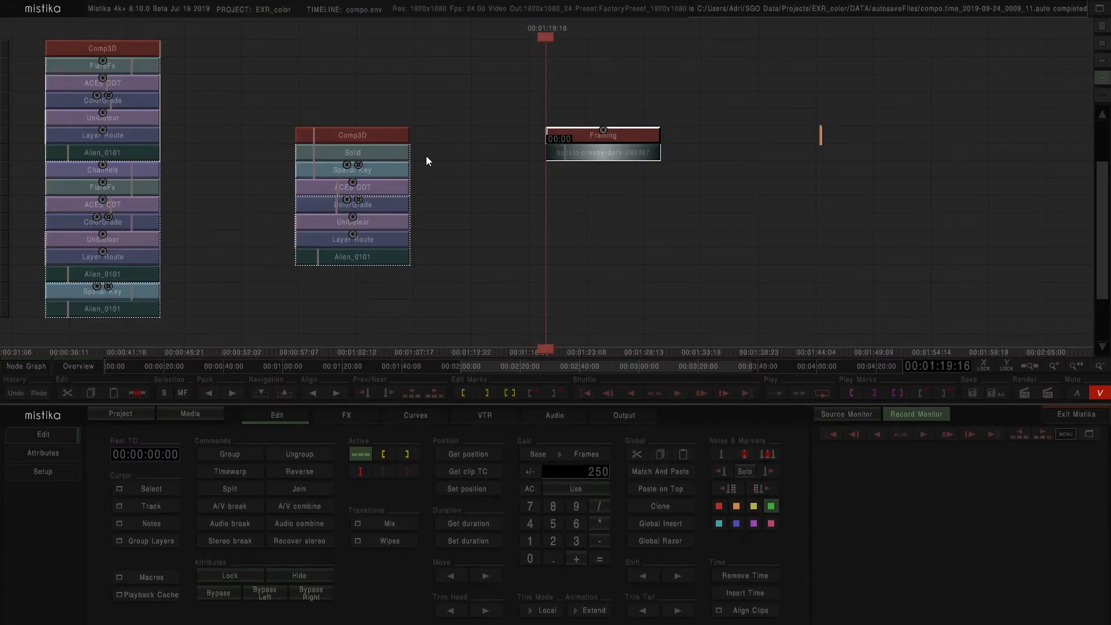
{"action": "double_click", "coordinate": [379, 140]}
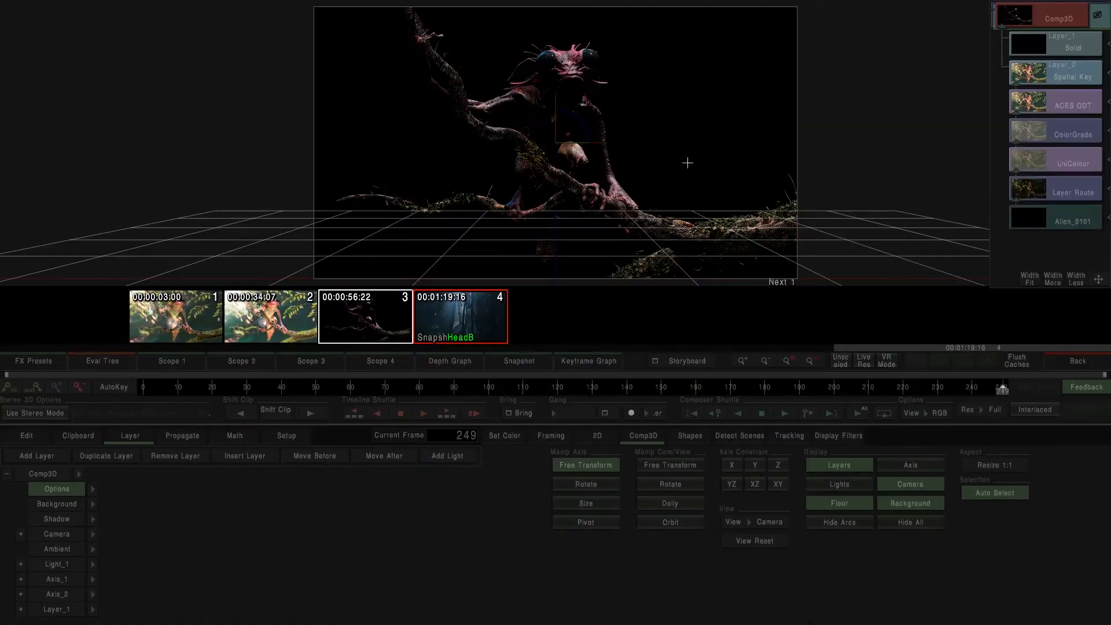
{"action": "left_click", "coordinate": [1075, 366]}
Step: Move the Framing and forest clip back above the Comp3D stack, aligned with it in time
{"action": "left_click_drag", "start_coordinate": [839, 195], "coordinate": [490, 71]}
{"action": "left_click_drag", "start_coordinate": [620, 269], "coordinate": [432, 57]}
{"action": "left_click", "coordinate": [633, 146]}
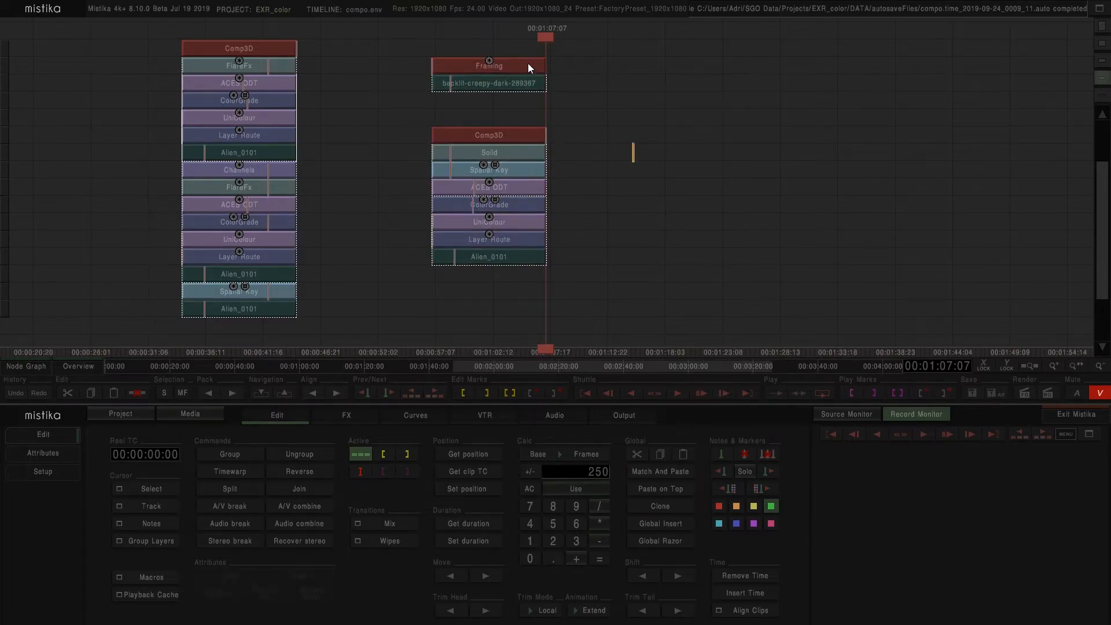
Step: Pick the Solid's colour from a dark area of the forest background, giving red 10, green 16 and blue 16
{"action": "double_click", "coordinate": [528, 66]}
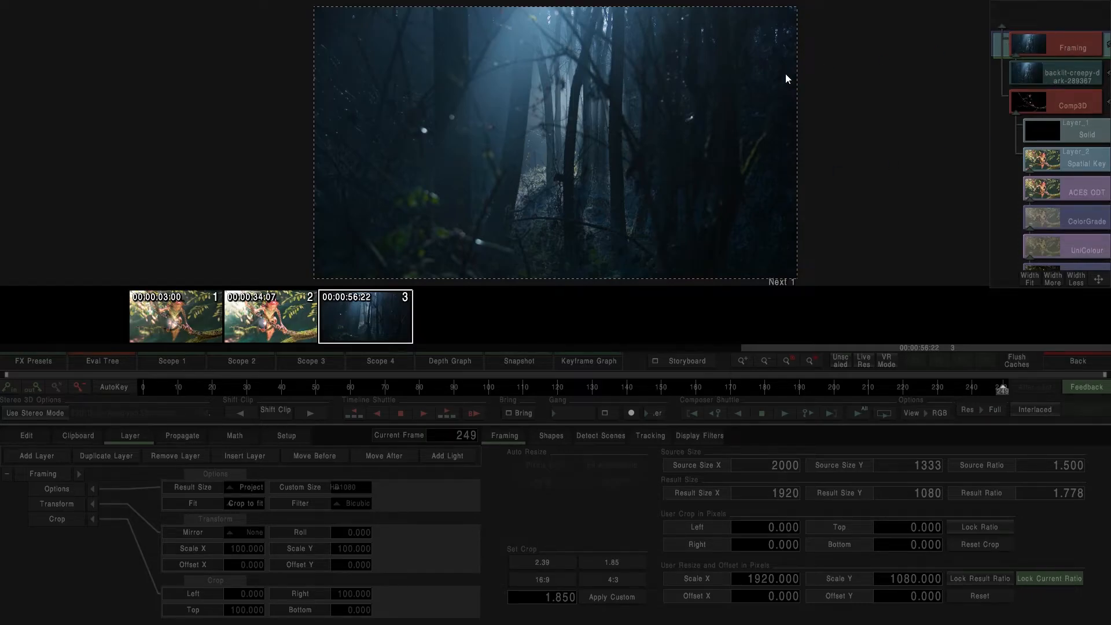
{"action": "left_click", "coordinate": [1060, 134]}
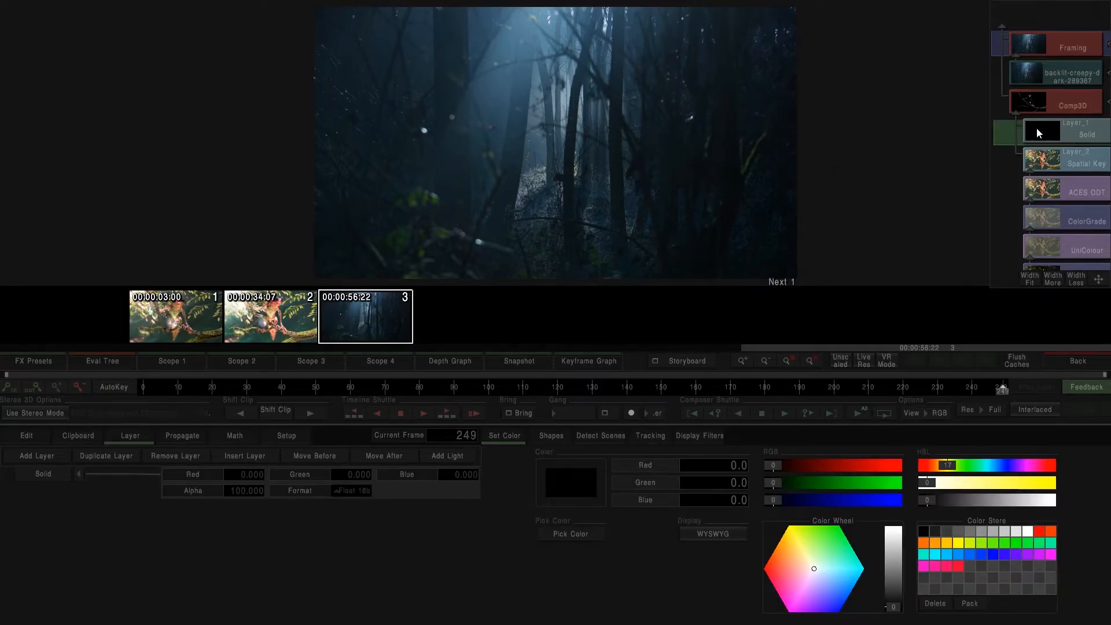
{"action": "left_click", "coordinate": [576, 535]}
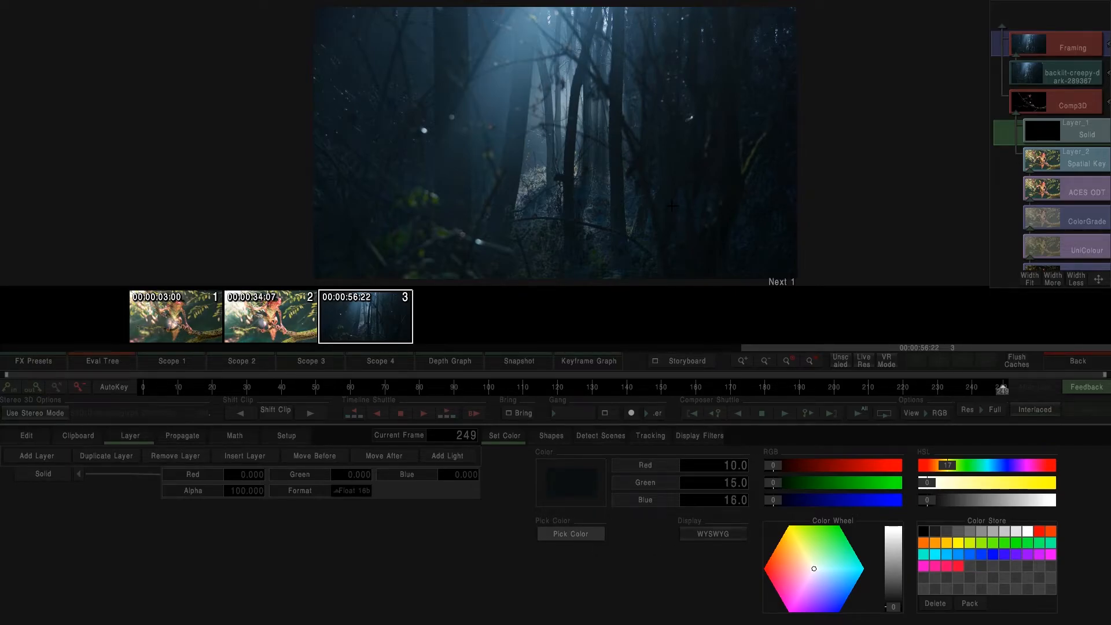
{"action": "left_click", "coordinate": [672, 206]}
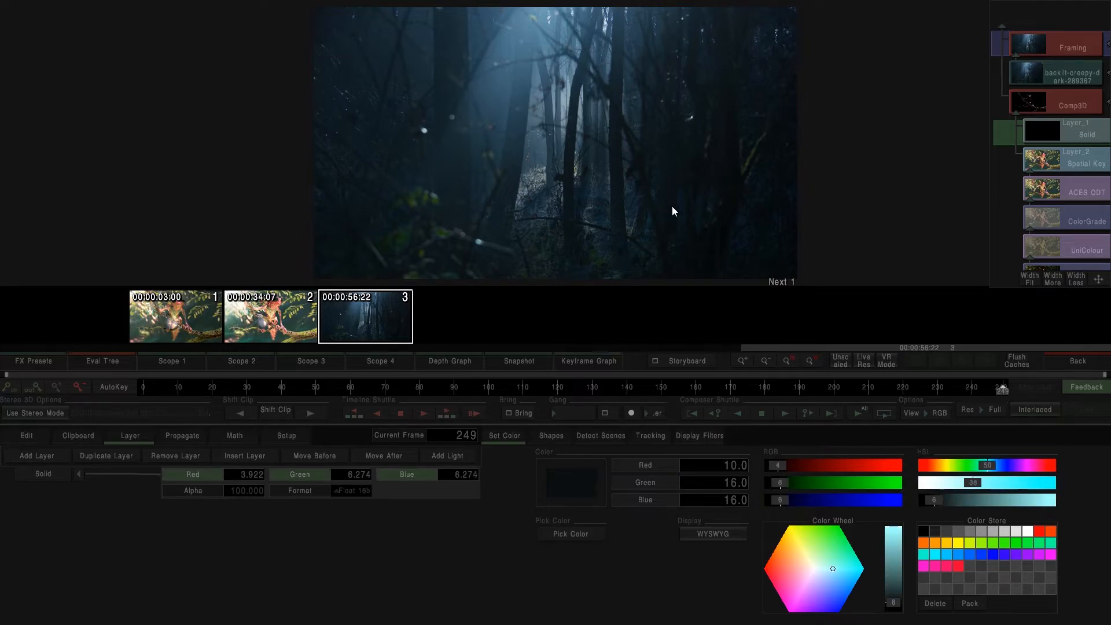
Step: Compare the Comp3D over its recoloured Solid with the Framing forest background
{"action": "left_click", "coordinate": [1045, 99]}
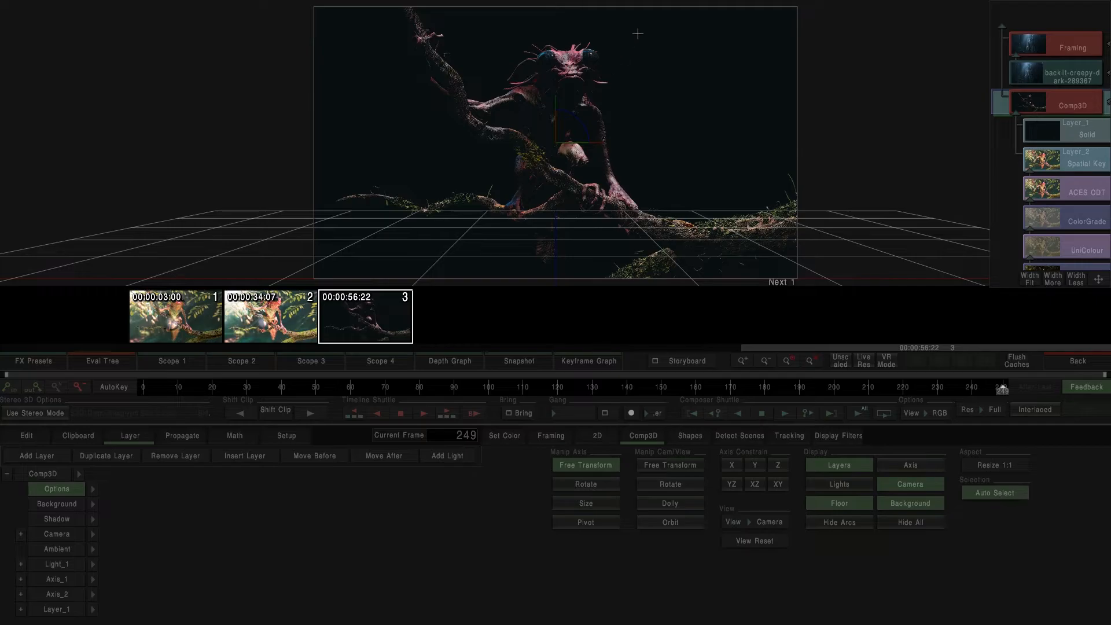
{"action": "left_click", "coordinate": [1047, 47]}
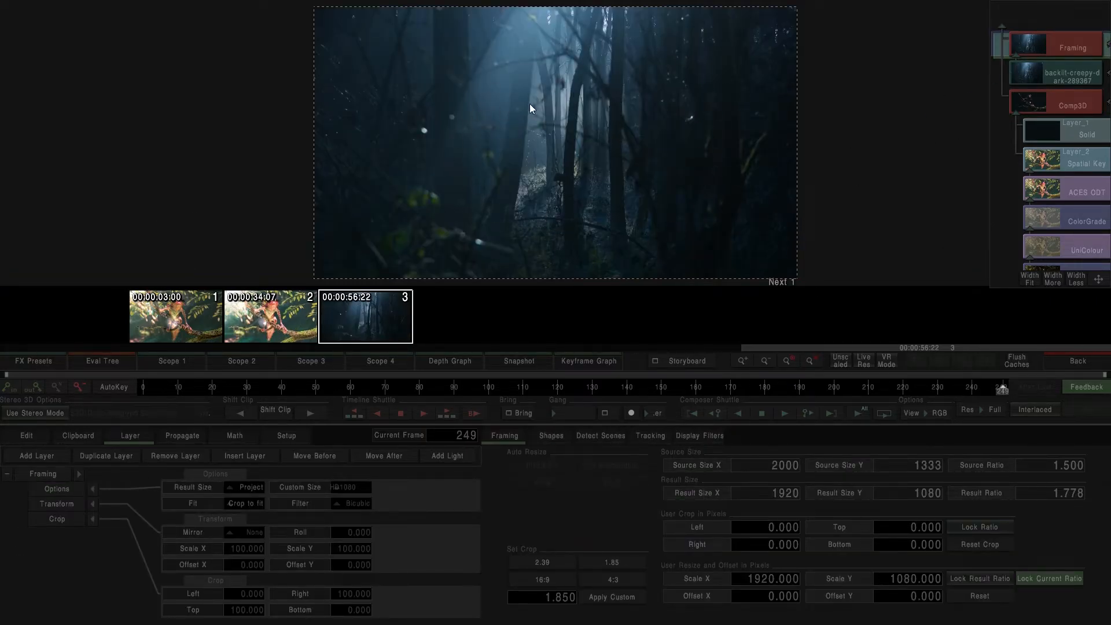
{"action": "left_click", "coordinate": [1062, 109]}
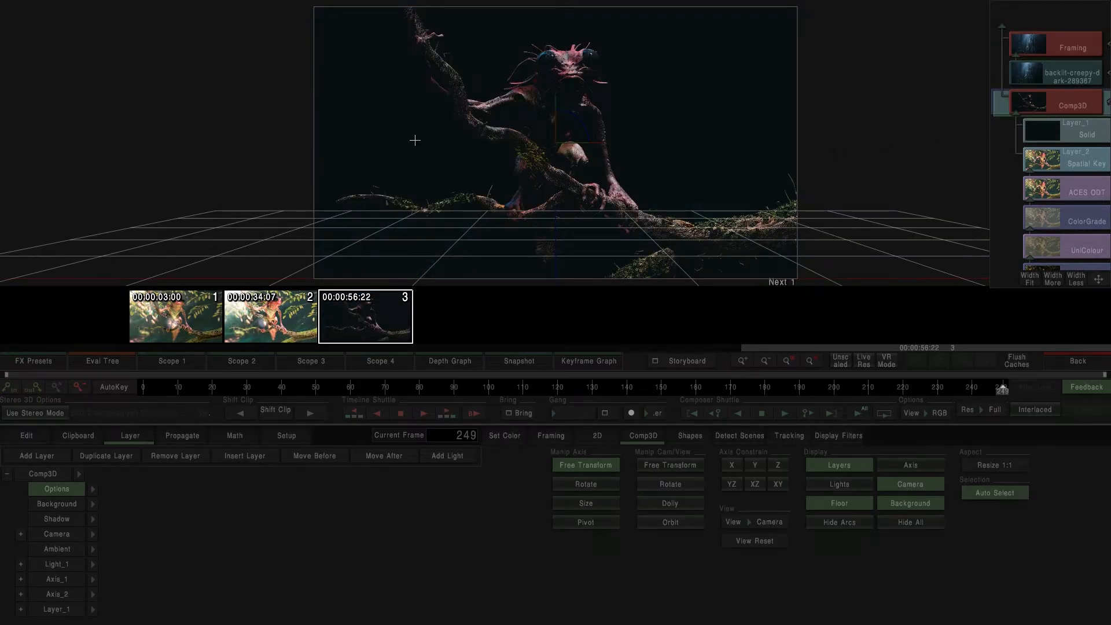
{"action": "left_click", "coordinate": [1022, 53]}
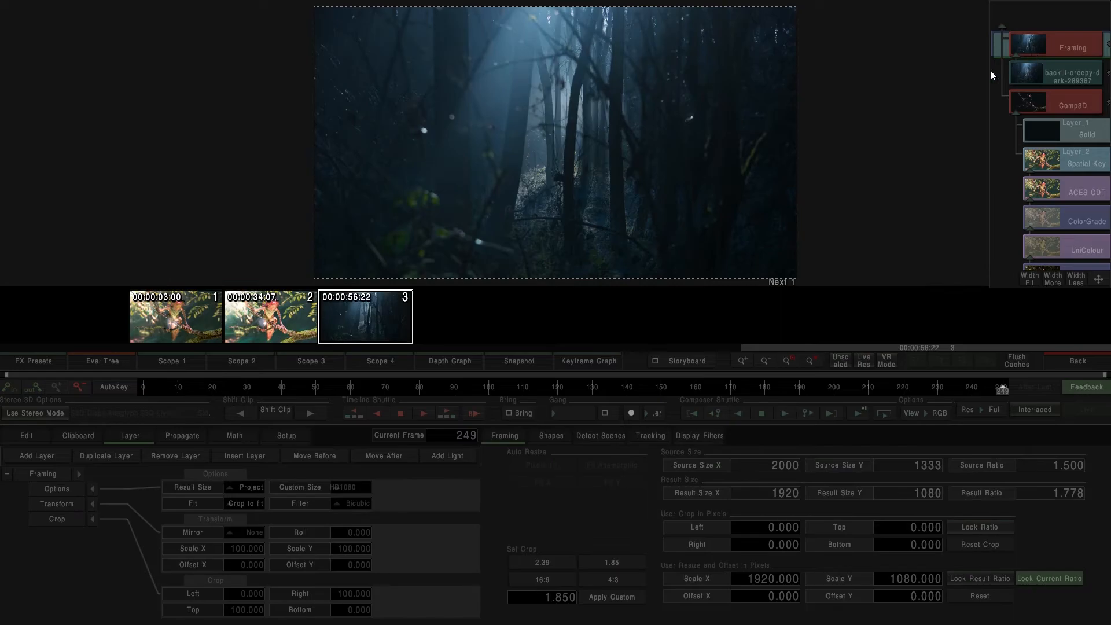
Step: Inspect the alpha channel of the Comp3D, restore the RGB view and return to the timeline
{"action": "left_click", "coordinate": [1040, 105]}
{"action": "left_click", "coordinate": [907, 408]}
{"action": "left_click", "coordinate": [915, 377]}
{"action": "left_click", "coordinate": [929, 415]}
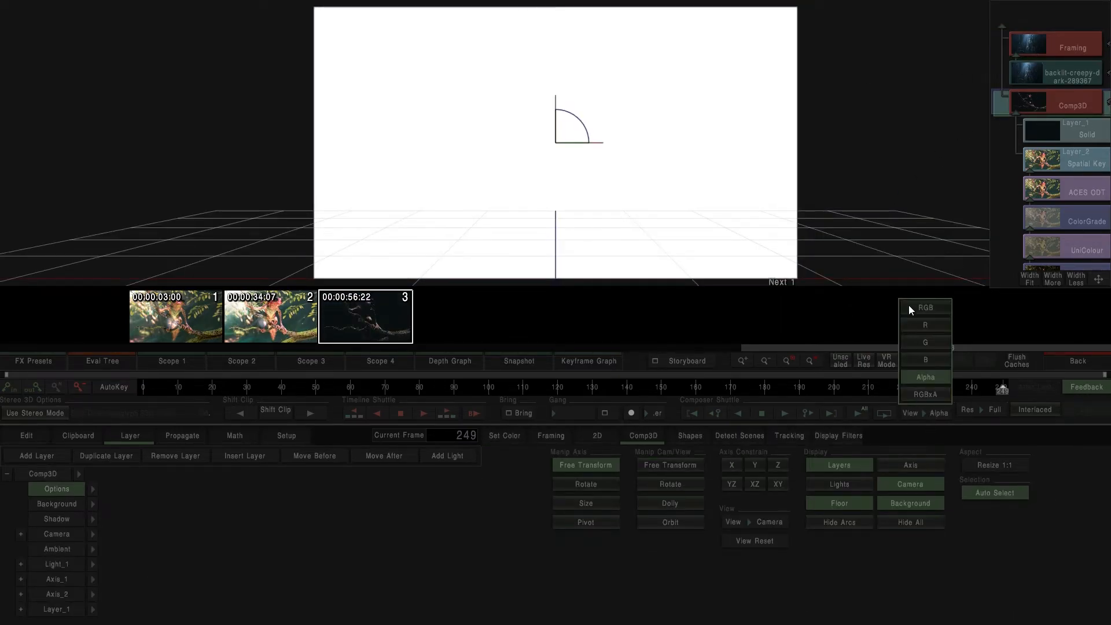
{"action": "left_click", "coordinate": [909, 306]}
{"action": "left_click", "coordinate": [1083, 362]}
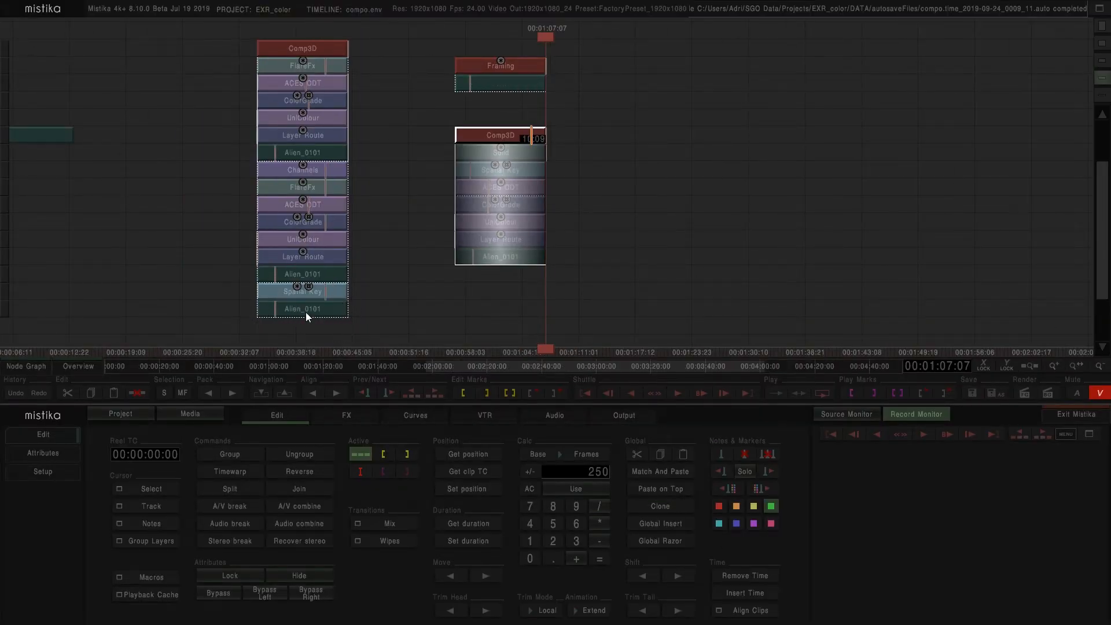
Step: Clone the Alien_0101 clip beneath the Comp3D stack, add a Spatial Key to it and align it in time with the stack
{"action": "mouse_move", "coordinate": [311, 313]}
{"action": "left_mouse_down"}
{"action": "mouse_move", "coordinate": [383, 332]}
{"action": "mouse_move", "coordinate": [508, 304]}
{"action": "mouse_move", "coordinate": [534, 320]}
{"action": "left_mouse_up"}
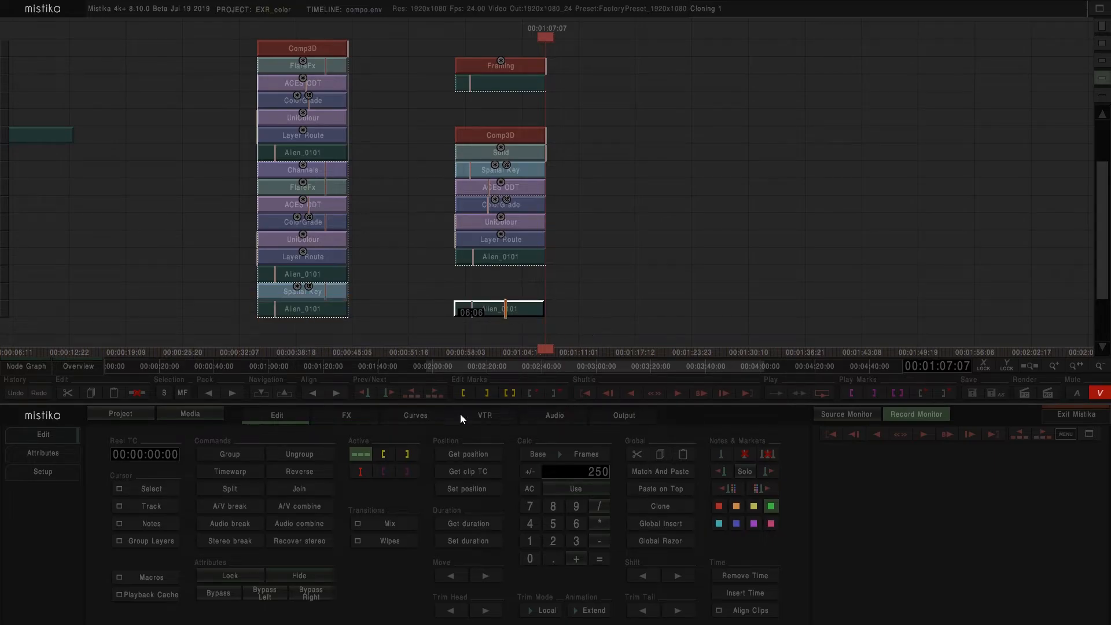
{"action": "left_click", "coordinate": [355, 416]}
{"action": "left_click", "coordinate": [382, 555]}
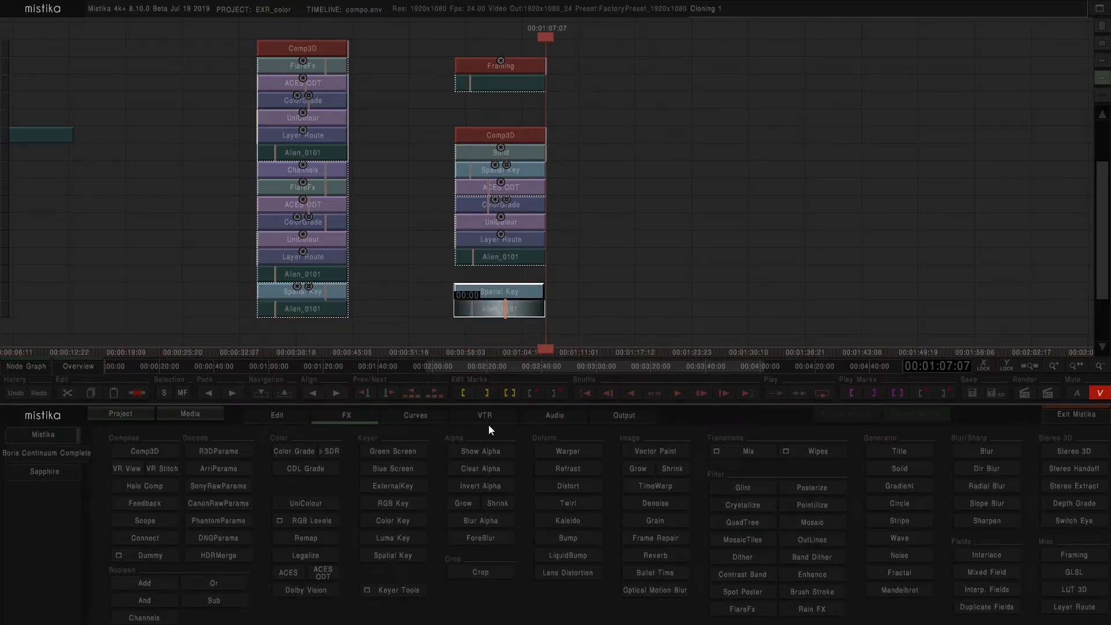
{"action": "left_click_drag", "start_coordinate": [604, 321], "coordinate": [445, 63]}
{"action": "key", "text": "ctrl+Left"}
{"action": "left_click", "coordinate": [647, 254]}
Step: Key the cloned clip by depth in the alpha view: layer RenderLayer.Depth.Z, Depth Z 26, Size Z 4 and Softness Z 0.7
{"action": "left_click", "coordinate": [503, 291]}
{"action": "double_click", "coordinate": [503, 290]}
{"action": "left_click", "coordinate": [906, 412]}
{"action": "left_click", "coordinate": [909, 377]}
{"action": "left_click", "coordinate": [76, 533]}
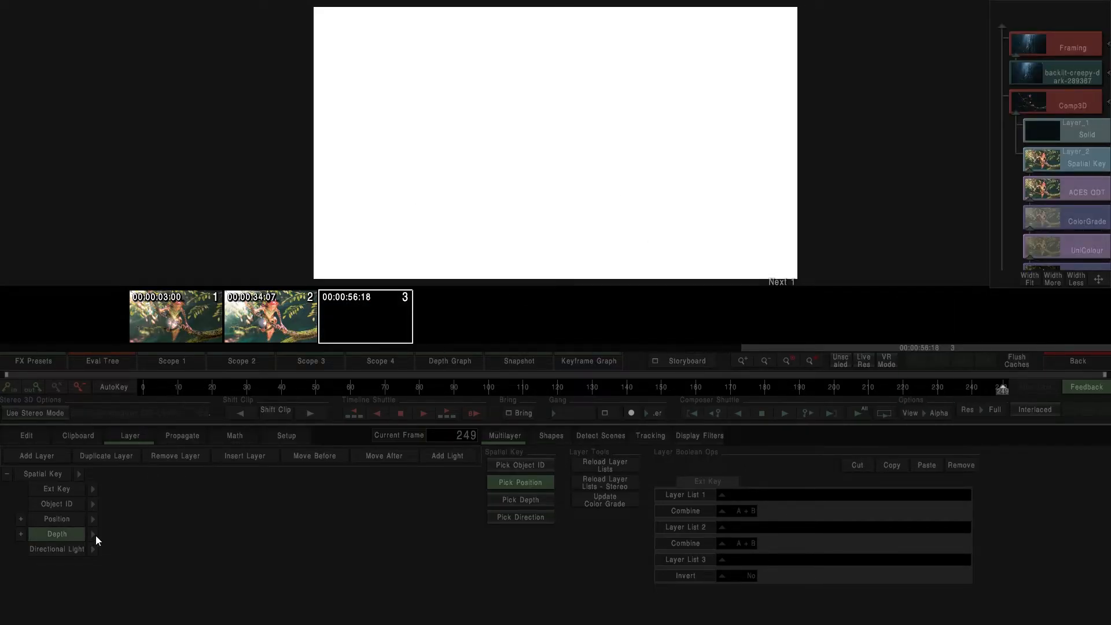
{"action": "left_click", "coordinate": [246, 487]}
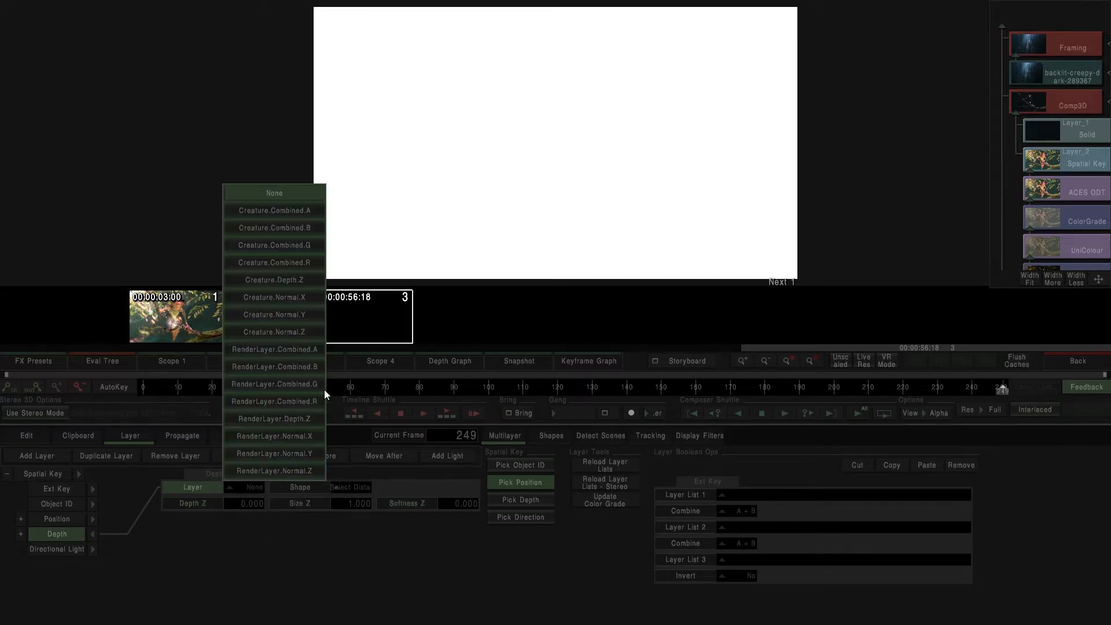
{"action": "left_click", "coordinate": [273, 419]}
{"action": "left_click_drag", "start_coordinate": [237, 502], "coordinate": [360, 503]}
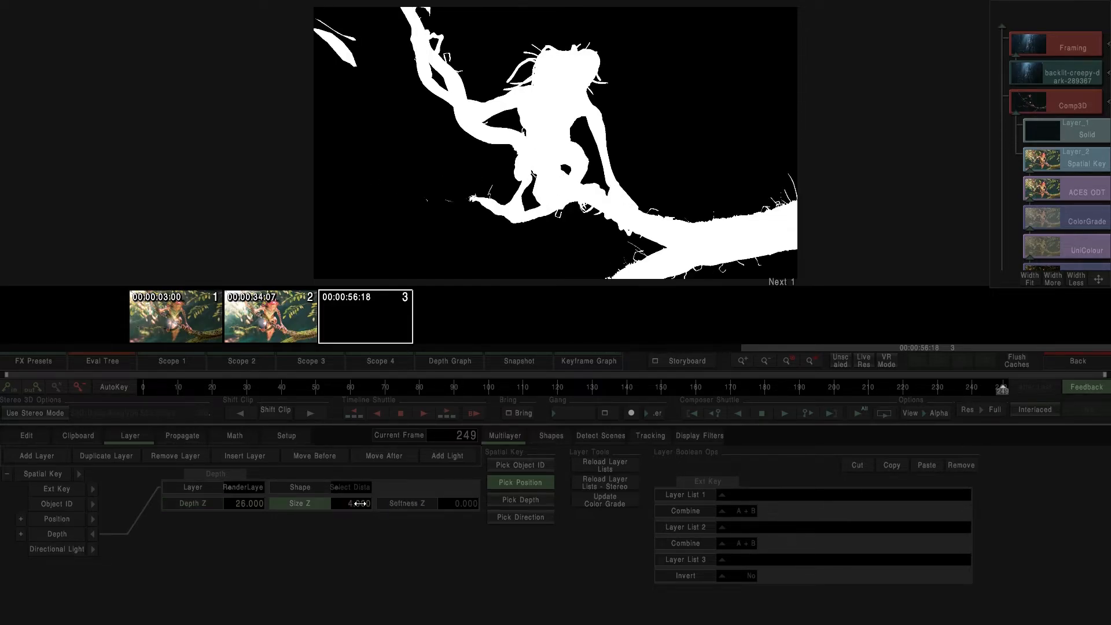
{"action": "left_click_drag", "start_coordinate": [441, 511], "coordinate": [501, 503]}
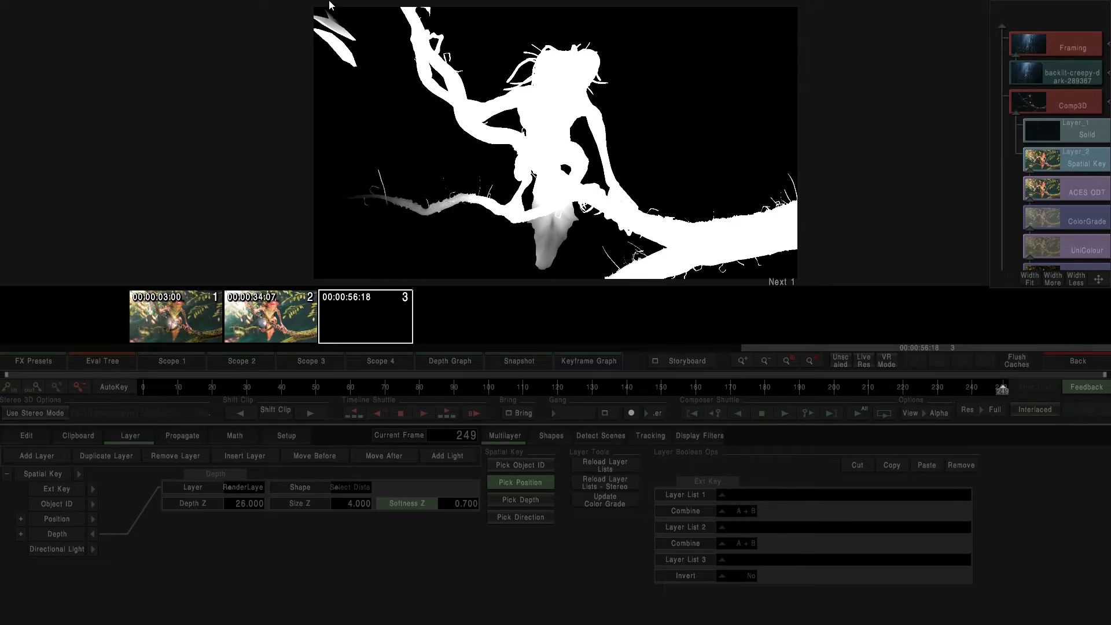
Step: Draw a closed shape around the leaves in the matte's upper-left corner and set its combine mode to Subtract
{"action": "left_click", "coordinate": [551, 435]}
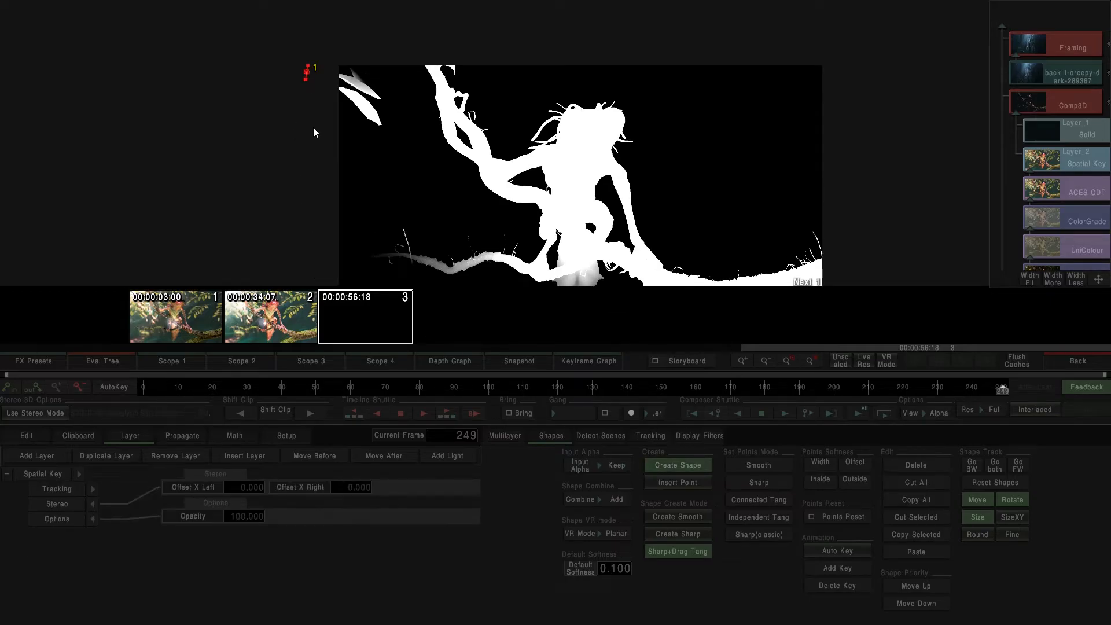
{"action": "left_click_drag", "start_coordinate": [322, 138], "coordinate": [345, 146]}
{"action": "left_click_drag", "start_coordinate": [380, 143], "coordinate": [395, 136]}
{"action": "left_click_drag", "start_coordinate": [417, 91], "coordinate": [411, 76]}
{"action": "mouse_move", "coordinate": [391, 45]}
{"action": "left_mouse_down"}
{"action": "mouse_move", "coordinate": [359, 36]}
{"action": "mouse_move", "coordinate": [321, 55]}
{"action": "left_mouse_up"}
{"action": "left_click", "coordinate": [305, 72]}
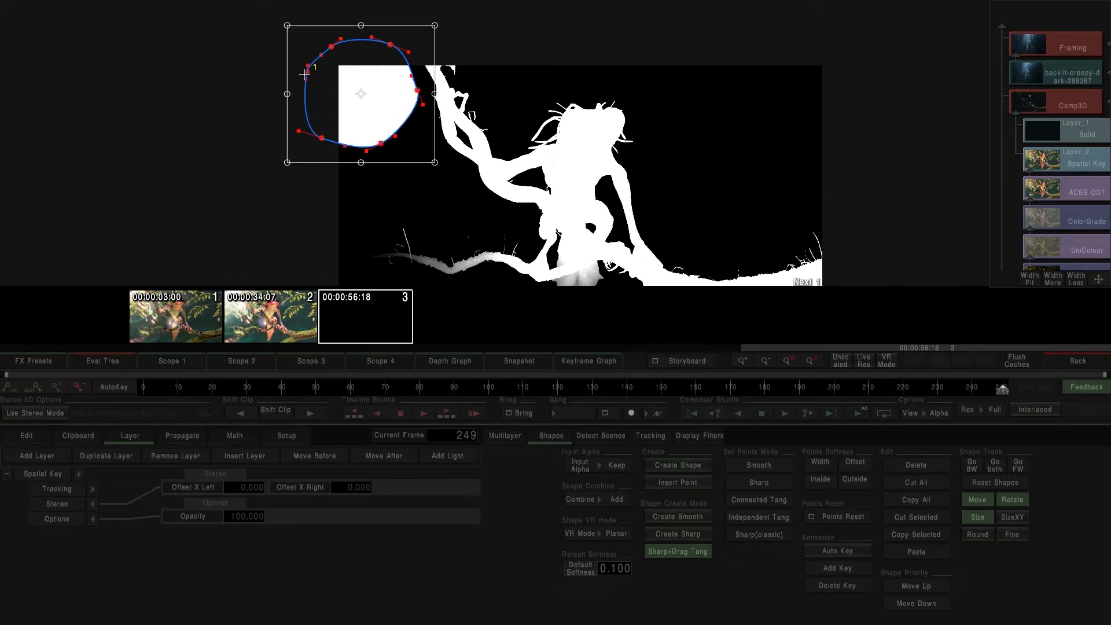
{"action": "left_click", "coordinate": [596, 502]}
{"action": "left_click", "coordinate": [596, 481]}
{"action": "left_click_drag", "start_coordinate": [605, 214], "coordinate": [553, 110]}
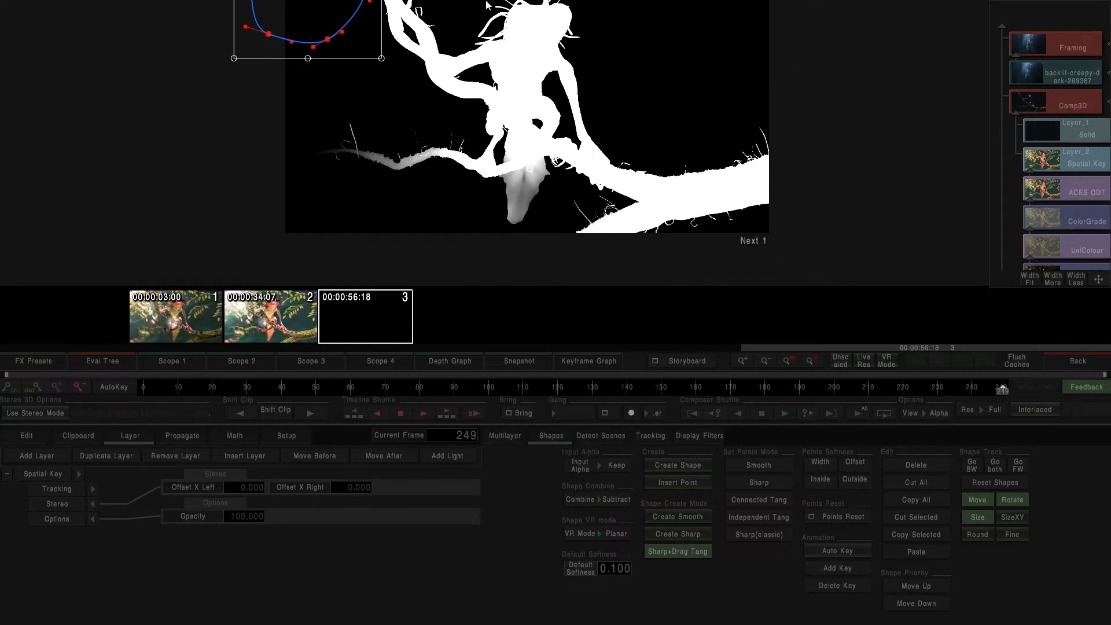
Step: Restore the RGB view, check the Comp3D image of the creature and return to the timeline
{"action": "left_click", "coordinate": [912, 413]}
{"action": "left_click", "coordinate": [926, 305]}
{"action": "left_click", "coordinate": [1079, 359]}
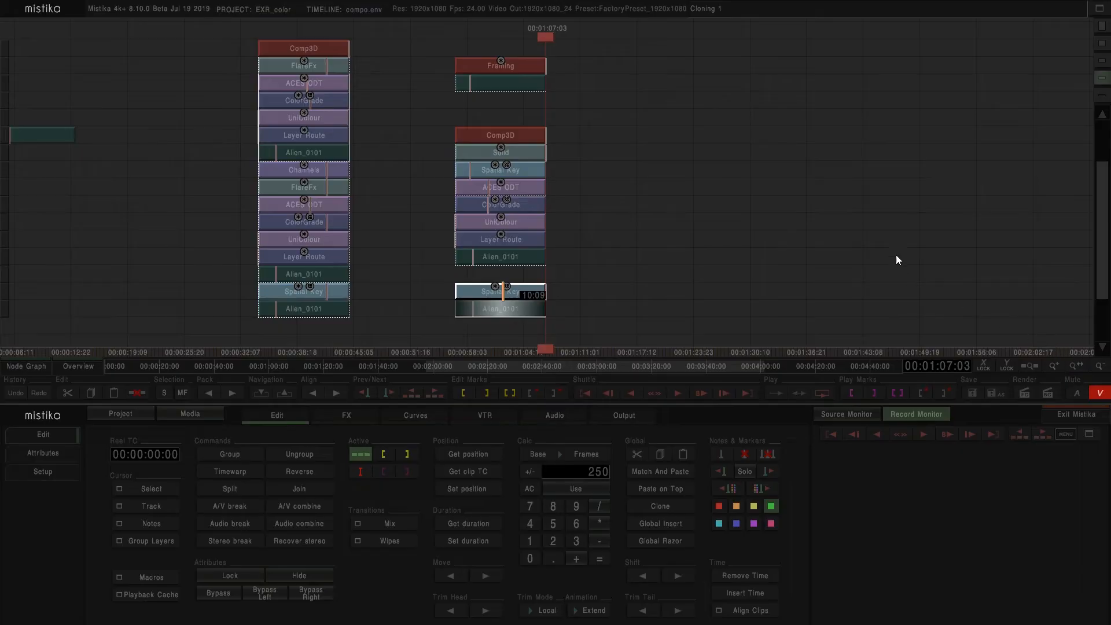
{"action": "double_click", "coordinate": [505, 139]}
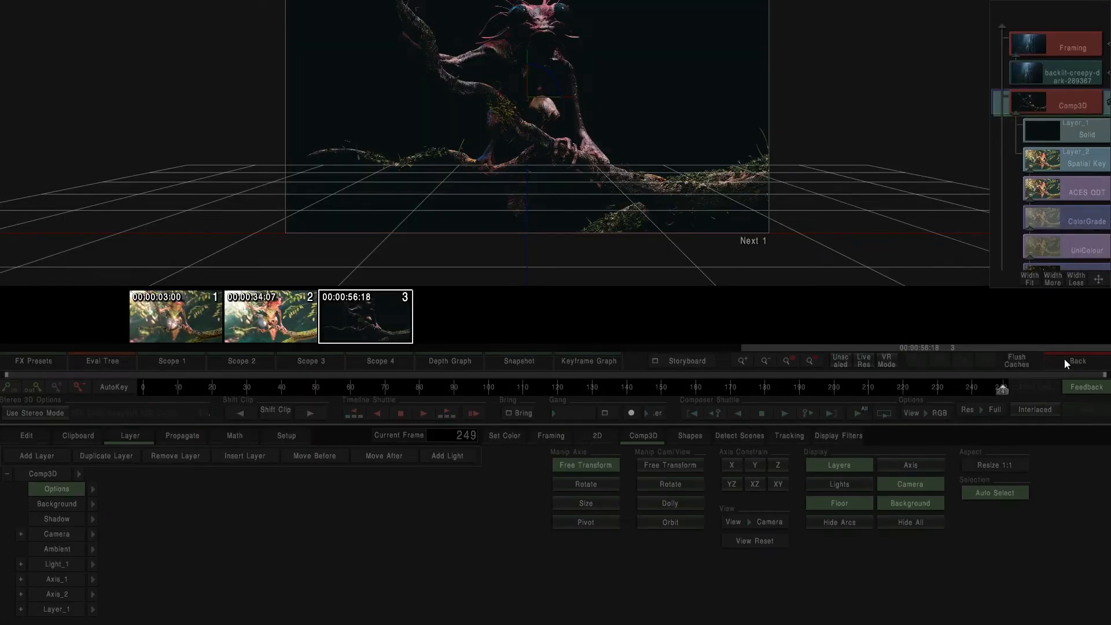
{"action": "left_click", "coordinate": [1065, 360]}
{"action": "left_click", "coordinate": [602, 259]}
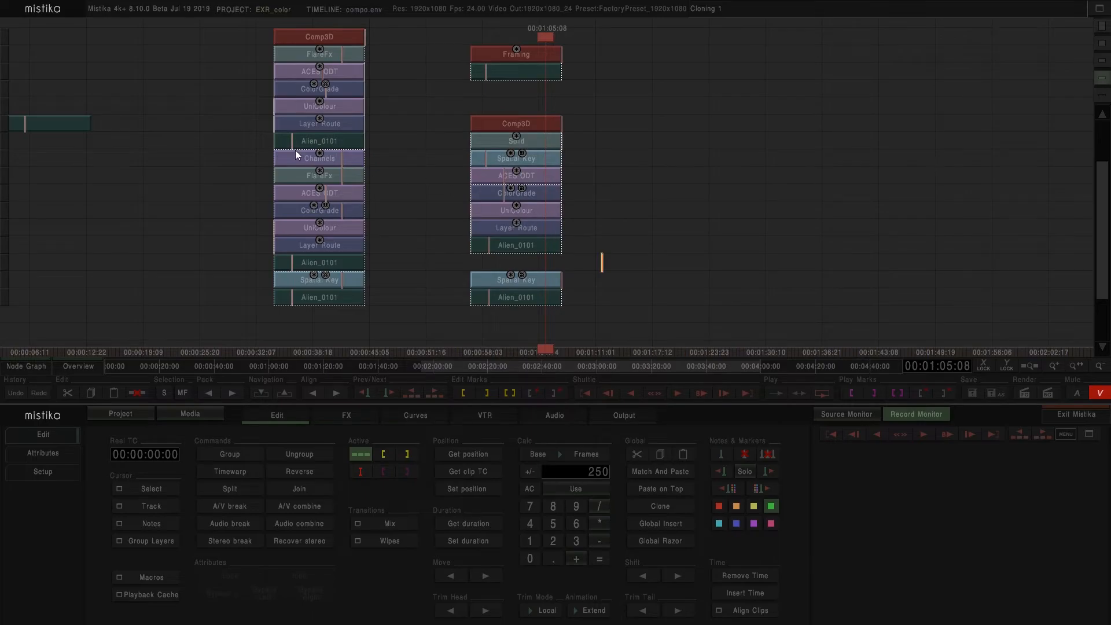
Step: Apply an ExternalKey over the Comp3D stack and the cloned clip's Spatial Key
{"action": "left_click_drag", "start_coordinate": [630, 325], "coordinate": [443, 112]}
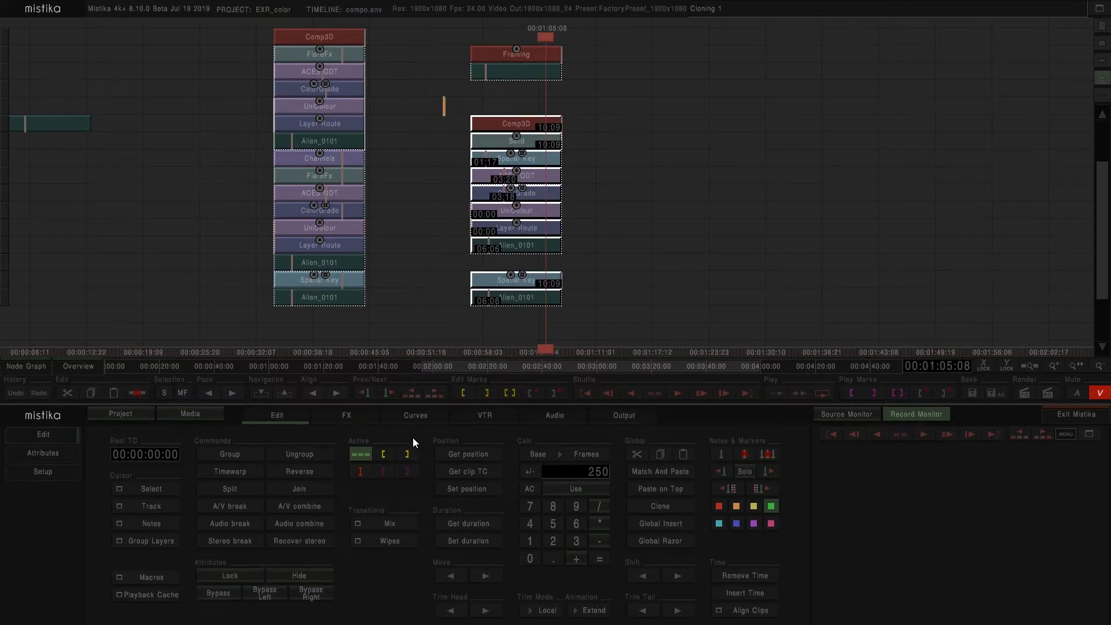
{"action": "left_click", "coordinate": [347, 415]}
{"action": "left_click", "coordinate": [407, 489]}
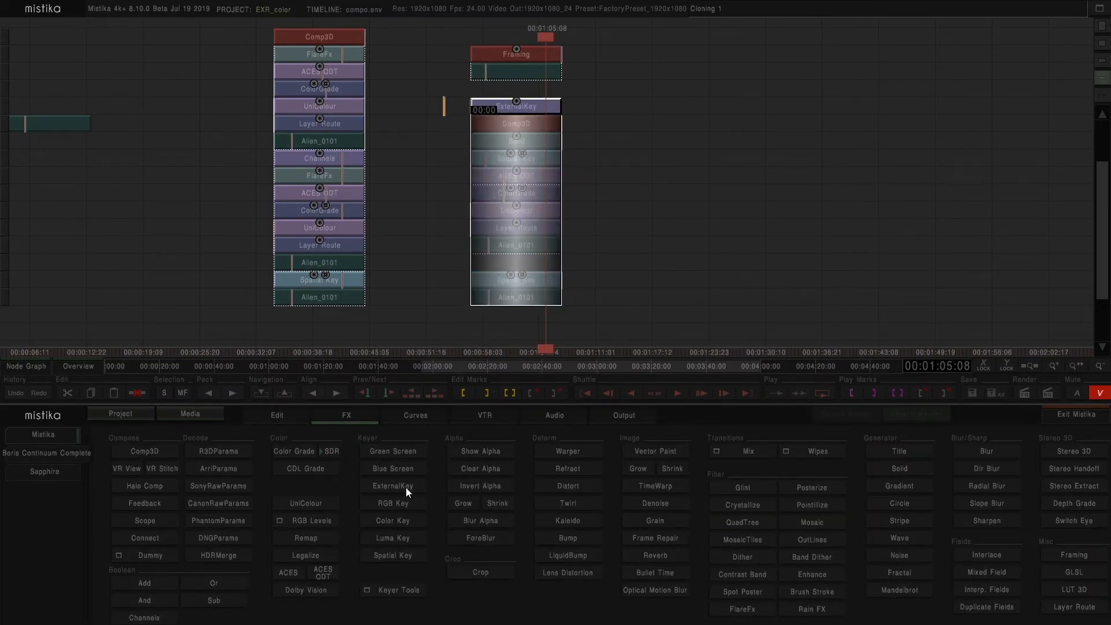
{"action": "left_click", "coordinate": [724, 212]}
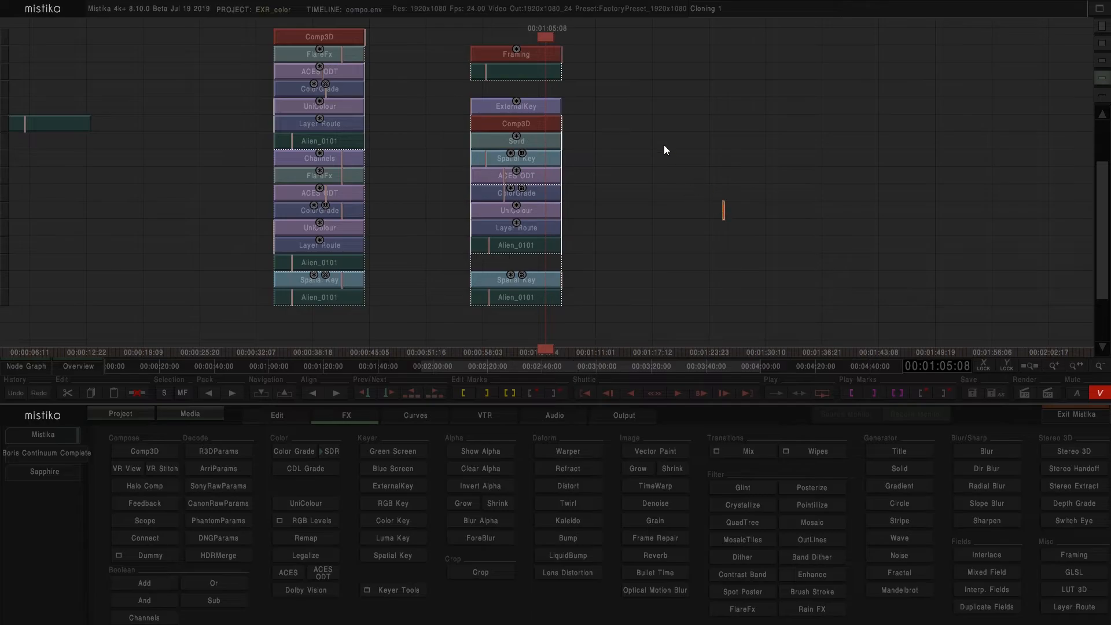
Step: Show the node graph, reset its layout and move the Framing and forest nodes well away from the ExternalKey tree
{"action": "left_click", "coordinate": [30, 366]}
{"action": "left_click", "coordinate": [25, 27]}
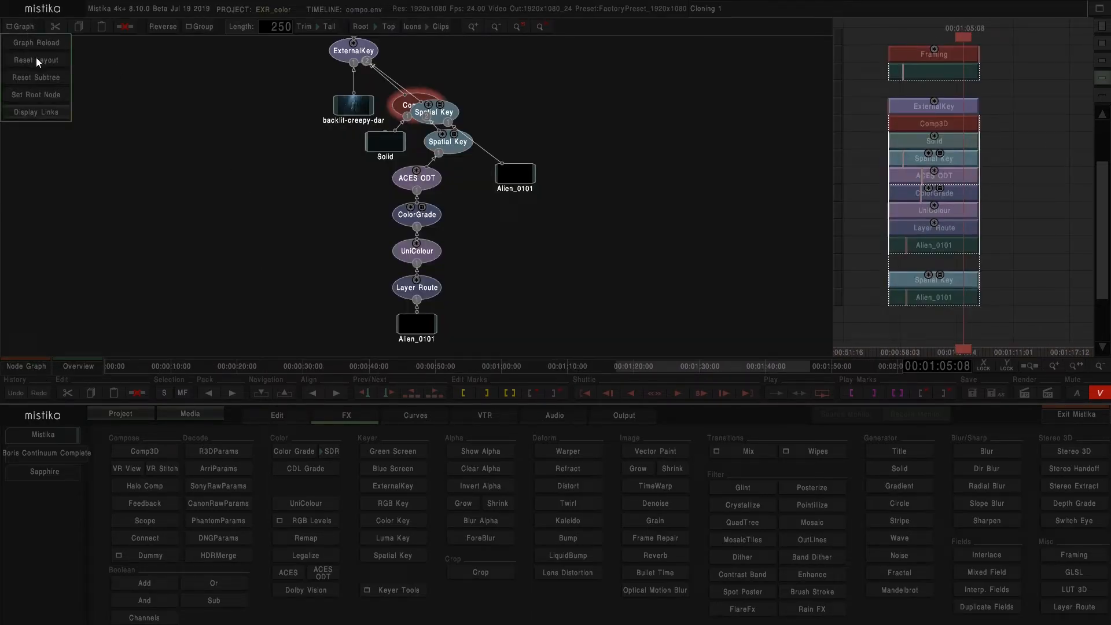
{"action": "left_click", "coordinate": [38, 60]}
{"action": "left_click", "coordinate": [286, 202]}
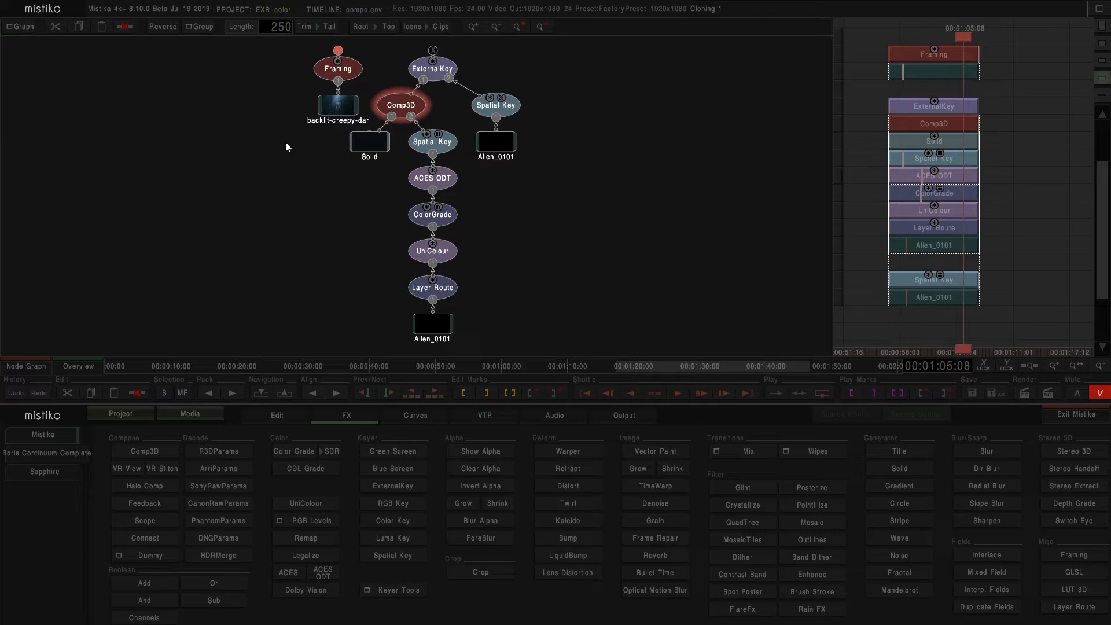
{"action": "left_click_drag", "start_coordinate": [341, 61], "coordinate": [182, 94]}
{"action": "left_click_drag", "start_coordinate": [526, 184], "coordinate": [519, 226]}
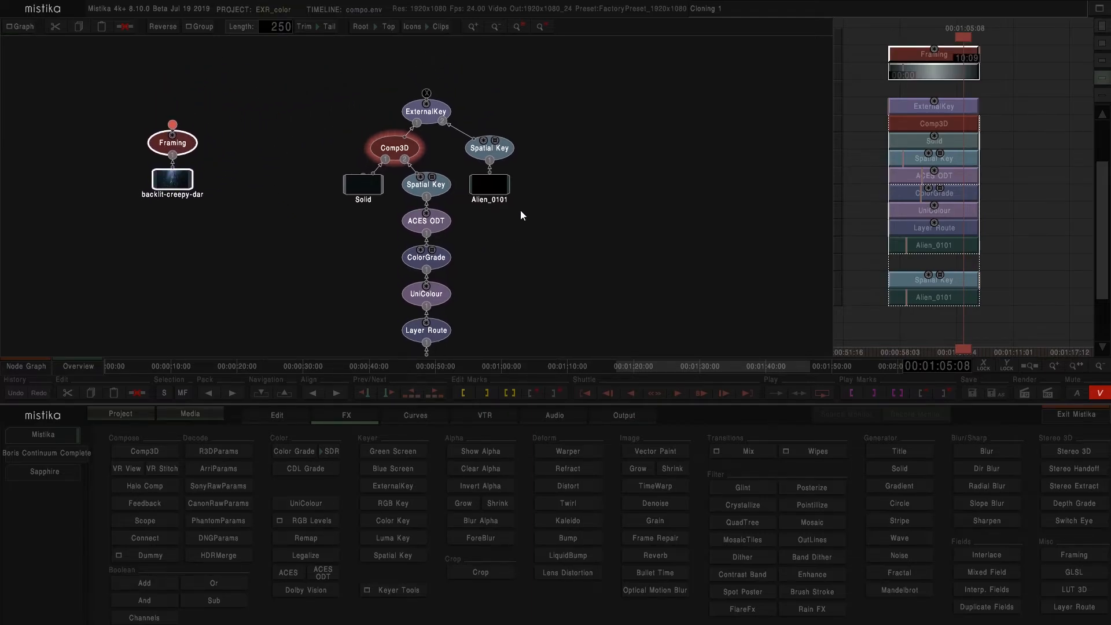
Step: Inspect both ExternalKey inputs at frame 206: the Comp3D image and the depth Spatial Key's RGB and alpha
{"action": "double_click", "coordinate": [399, 148]}
{"action": "left_click_drag", "start_coordinate": [543, 155], "coordinate": [517, 150]}
{"action": "key", "text": "Home"}
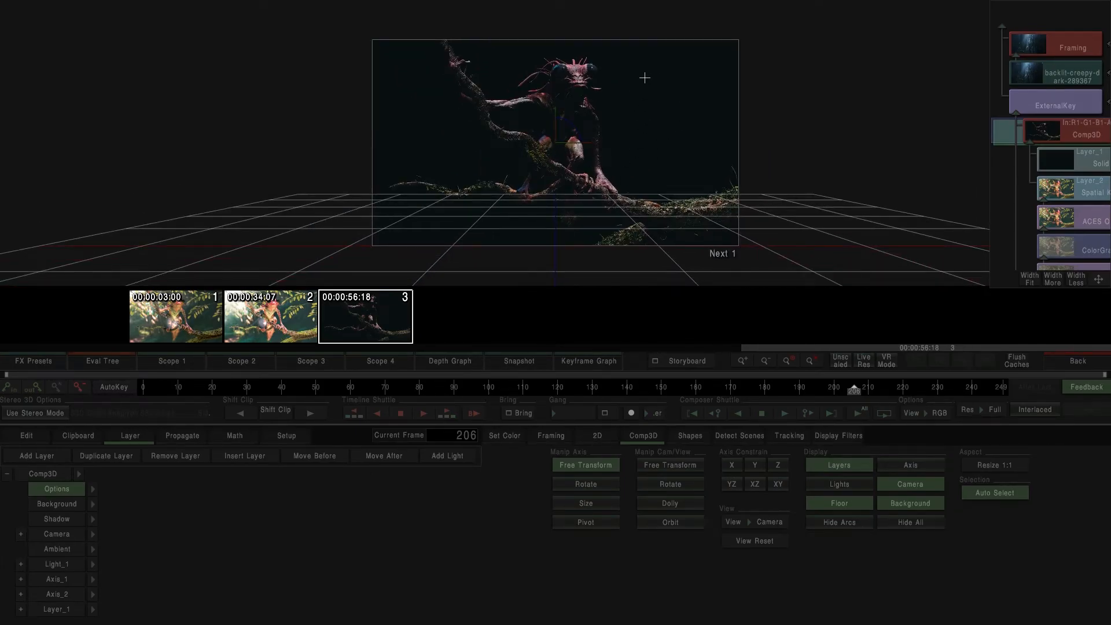
{"action": "left_click", "coordinate": [1070, 363]}
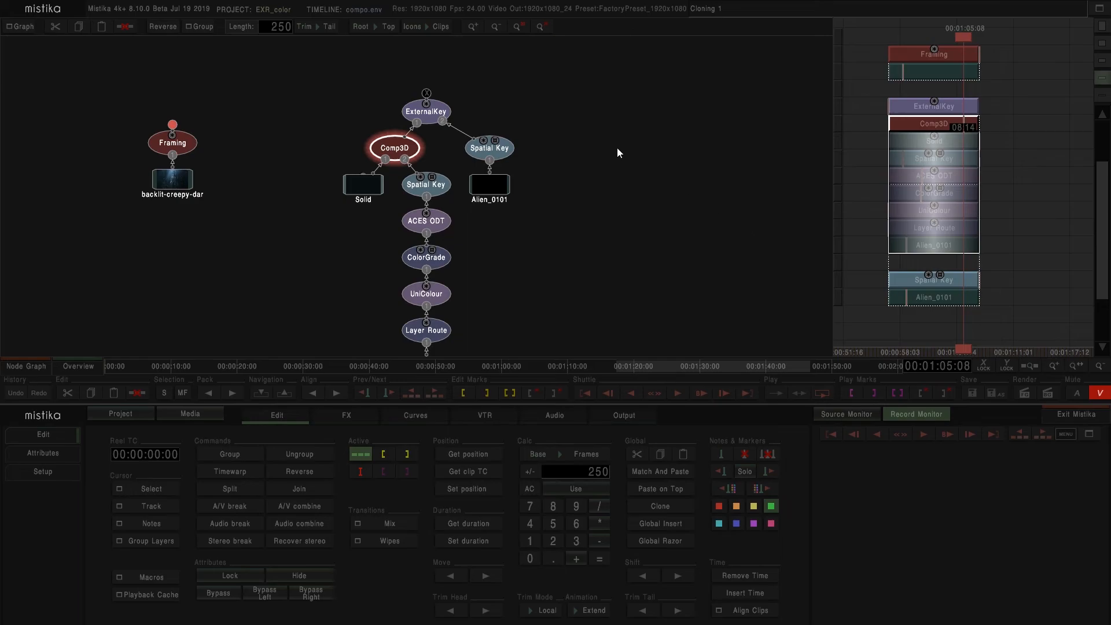
{"action": "double_click", "coordinate": [487, 147]}
{"action": "left_click", "coordinate": [938, 412]}
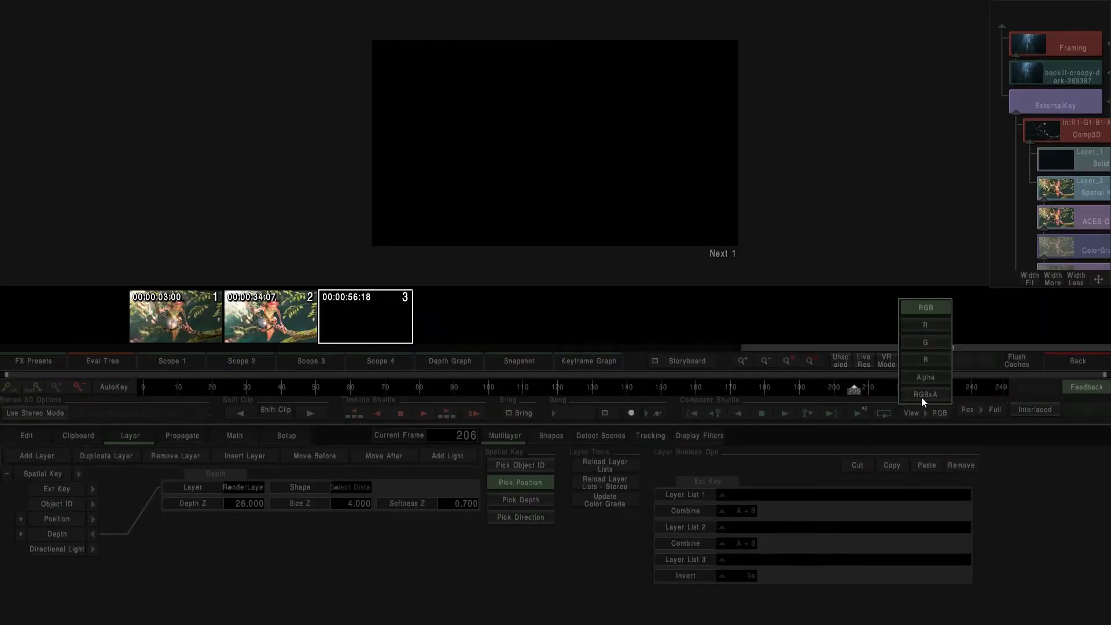
{"action": "left_click", "coordinate": [925, 377]}
{"action": "left_click", "coordinate": [940, 411]}
{"action": "left_click", "coordinate": [942, 312]}
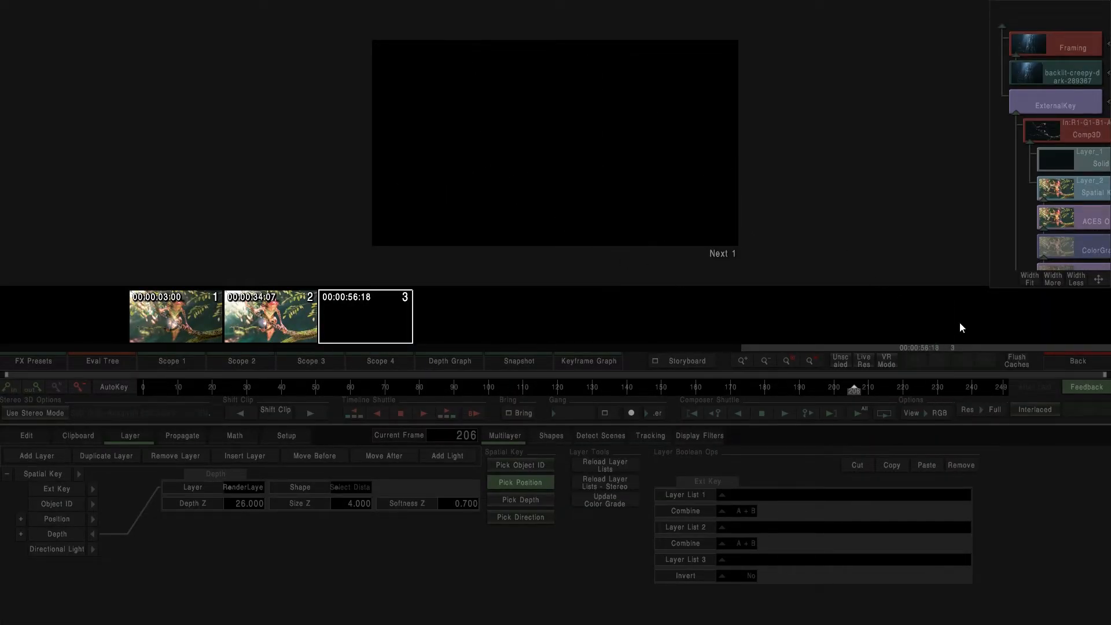
{"action": "left_click", "coordinate": [1075, 363]}
Step: Set the X source of the ExternalKey's Alpha channel to A2
{"action": "double_click", "coordinate": [430, 113]}
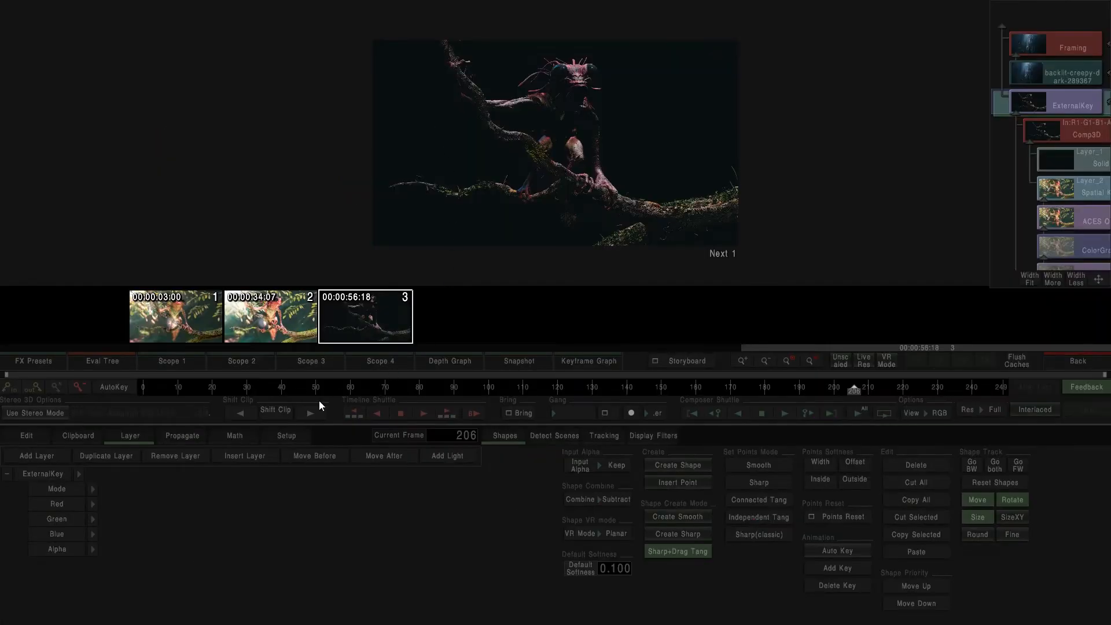
{"action": "left_click", "coordinate": [90, 549]}
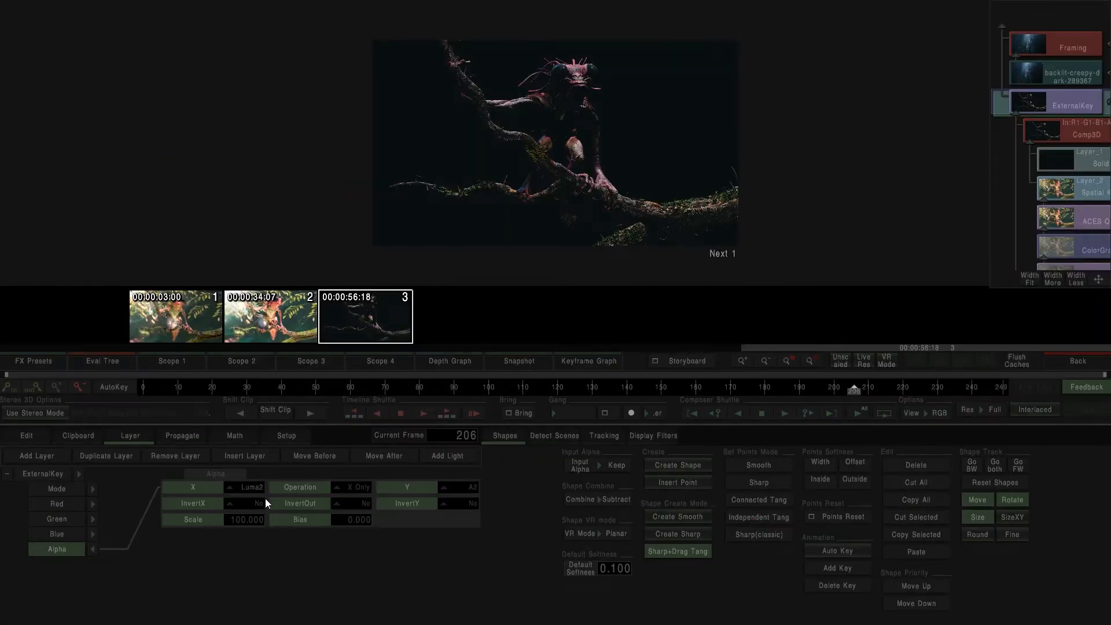
{"action": "left_click", "coordinate": [252, 489]}
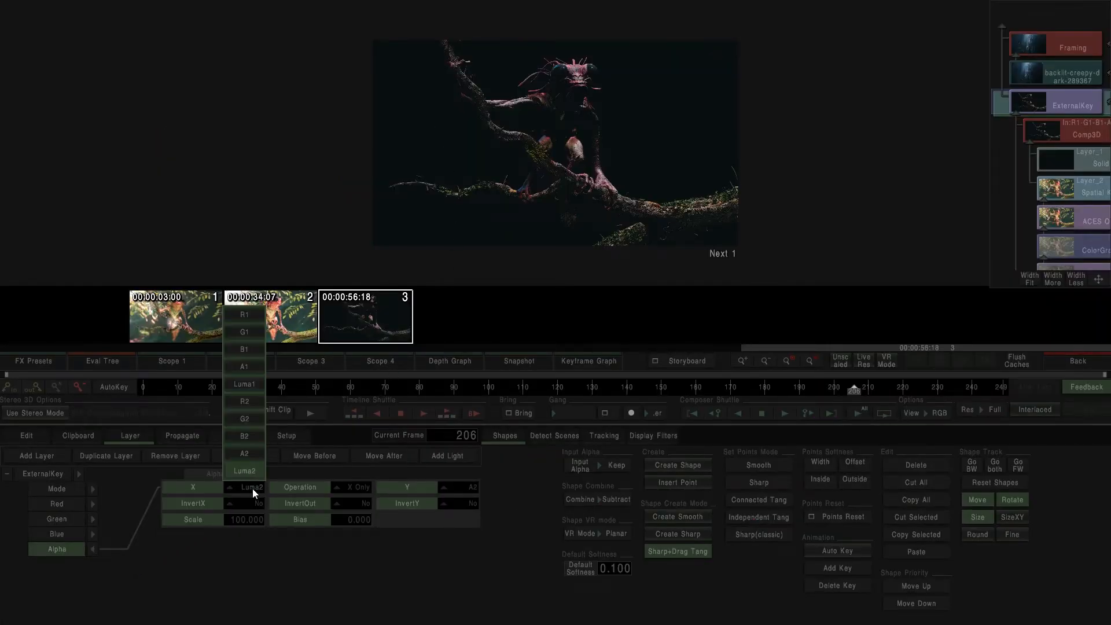
{"action": "left_click", "coordinate": [243, 454]}
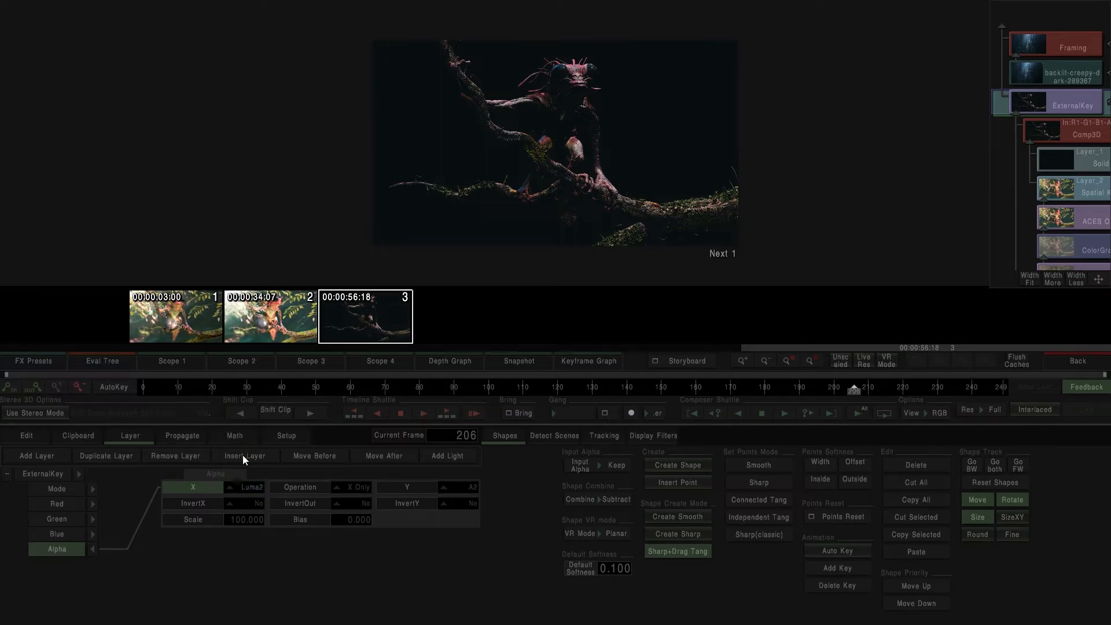
Step: Check the keyed creature in the RGBxA view, restore the RGB view and return to the node graph
{"action": "left_click", "coordinate": [928, 417]}
{"action": "left_click", "coordinate": [920, 394]}
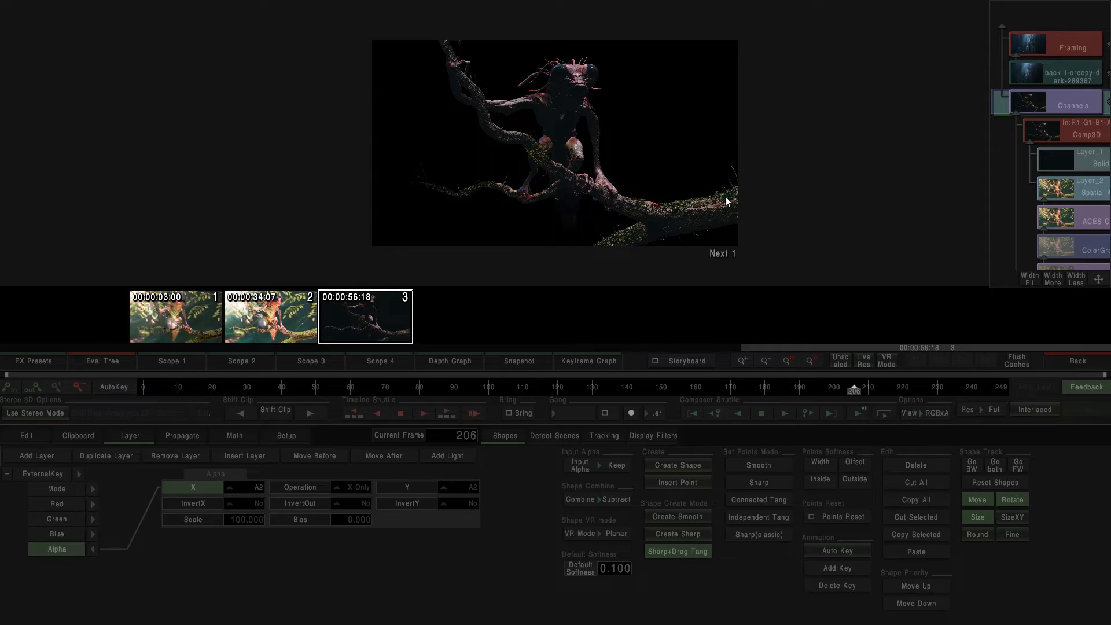
{"action": "left_click", "coordinate": [912, 411]}
{"action": "left_click", "coordinate": [926, 310]}
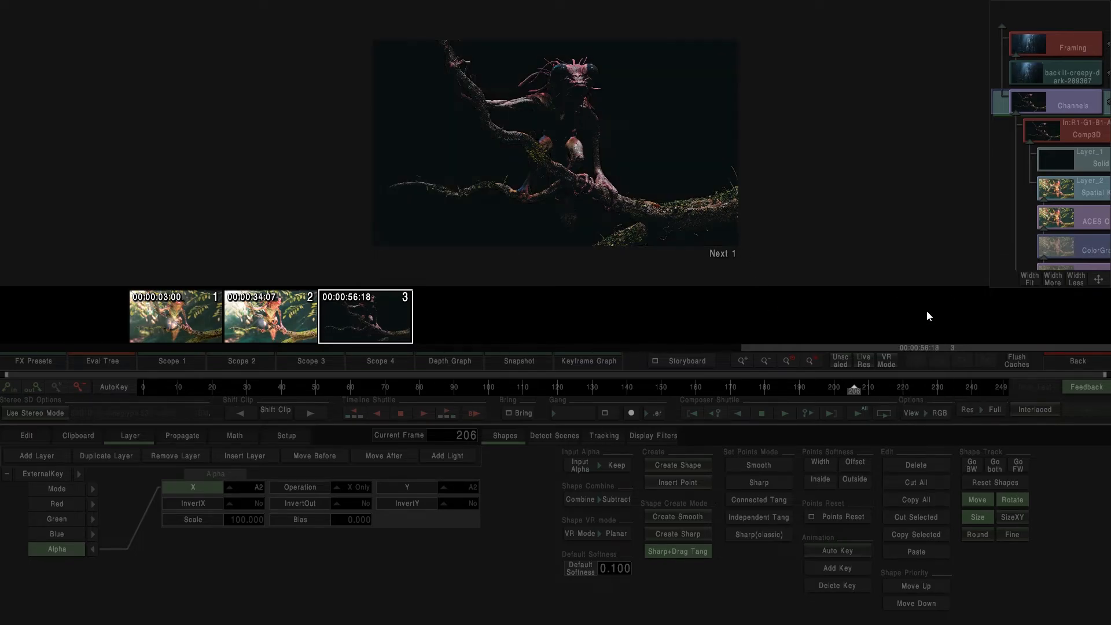
{"action": "left_click", "coordinate": [1092, 363]}
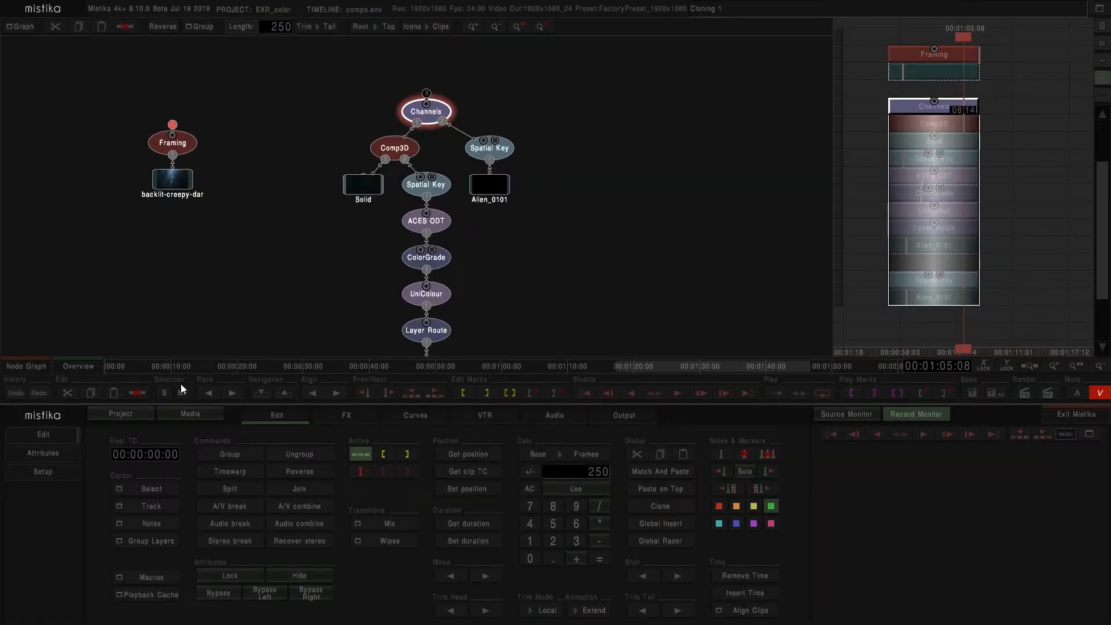
Step: Return to the timeline and apply a new Comp3D over the forest Framing and the whole Channels stack
{"action": "left_click", "coordinate": [36, 363]}
{"action": "left_click_drag", "start_coordinate": [649, 326], "coordinate": [429, 114]}
{"action": "left_click", "coordinate": [350, 416]}
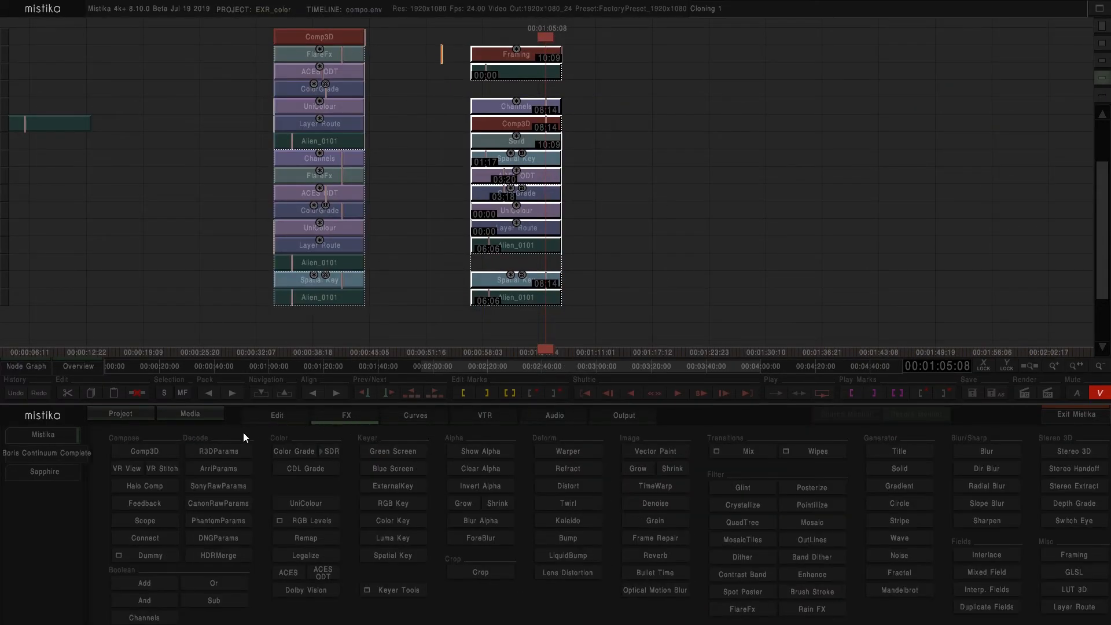
{"action": "left_click", "coordinate": [151, 451]}
Step: Examine the creature composited over the forest in the new Comp3D, up close and in full, and return to the timeline
{"action": "double_click", "coordinate": [502, 39]}
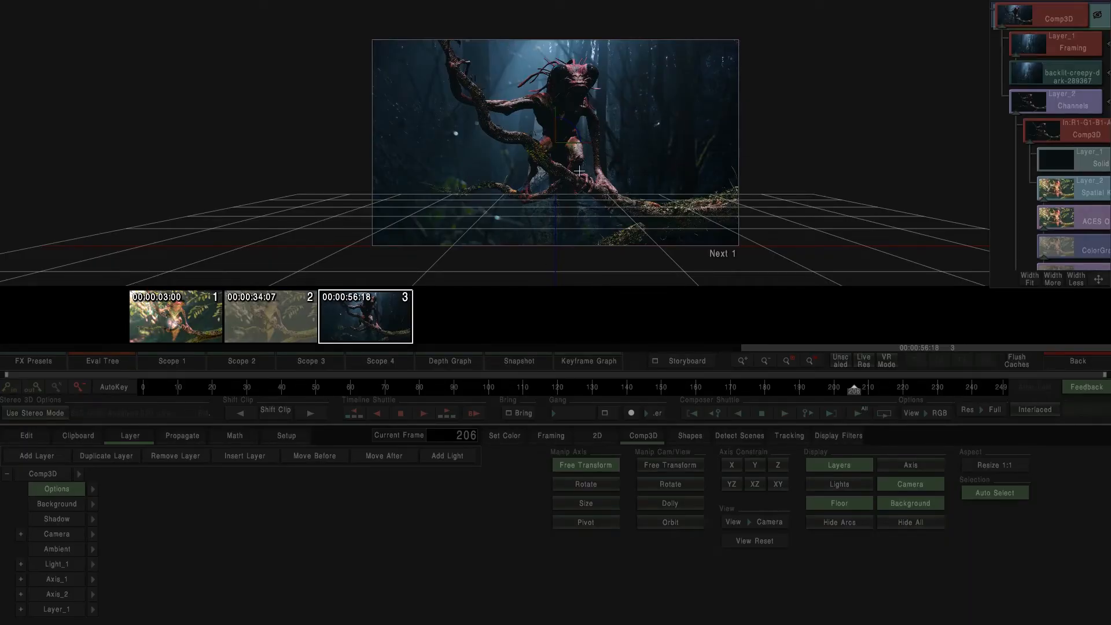
{"action": "scroll", "coordinate": [589, 130], "scroll_direction": "up", "scroll_amount": 4}
{"action": "scroll", "coordinate": [571, 145], "scroll_direction": "down", "scroll_amount": 4}
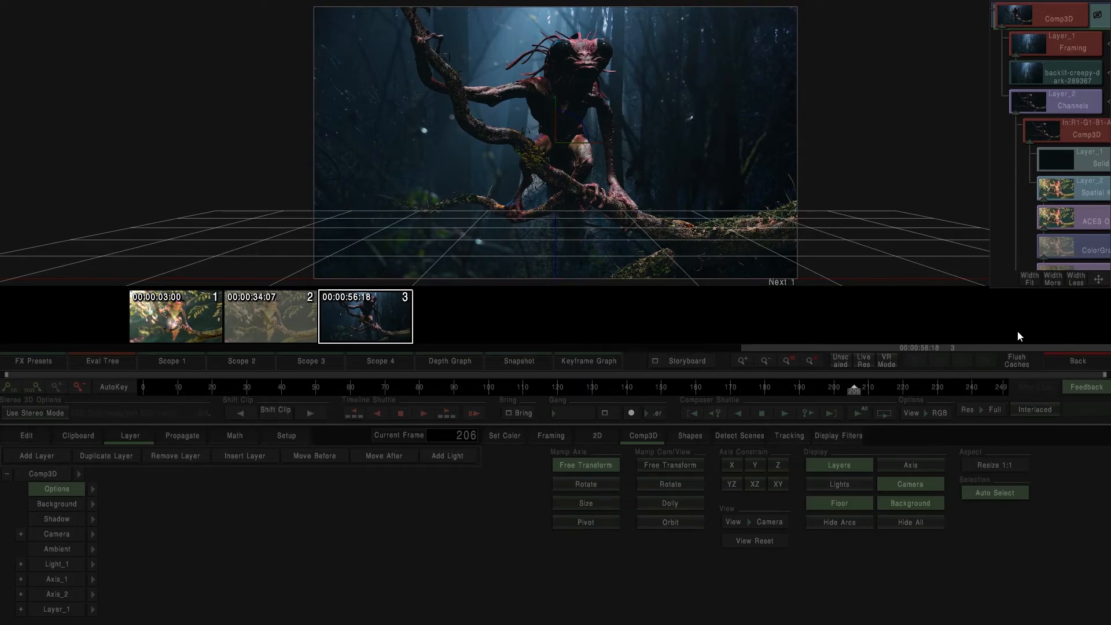
{"action": "left_click", "coordinate": [1069, 363]}
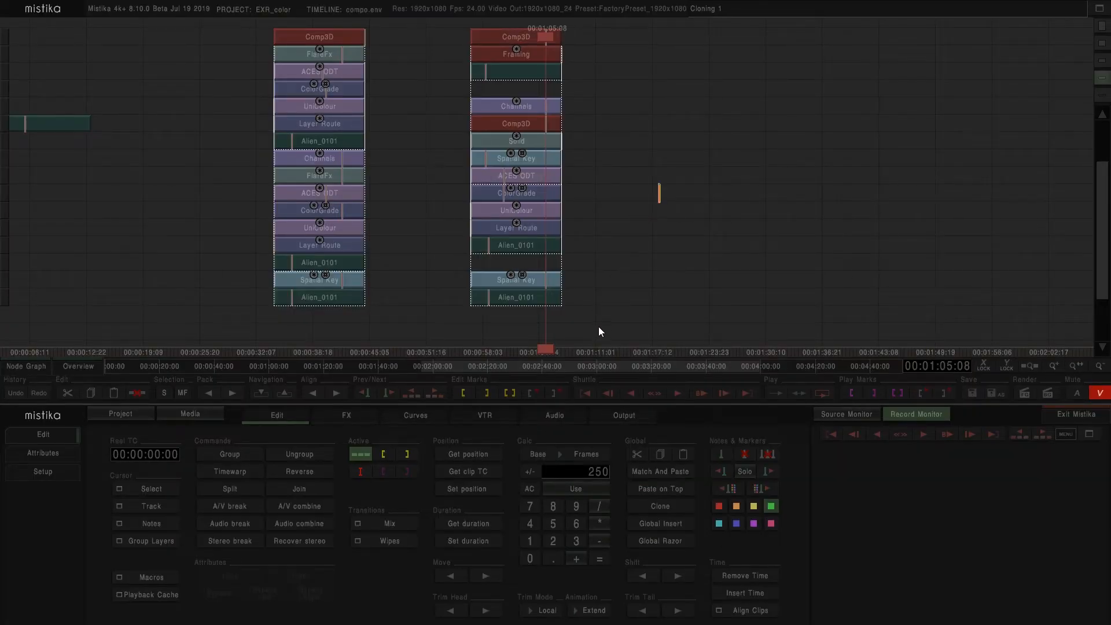
Step: Place a copy of the lowest Alien_0101 clip below the dark forest stack and group the whole stack
{"action": "left_click_drag", "start_coordinate": [523, 301], "coordinate": [516, 338]}
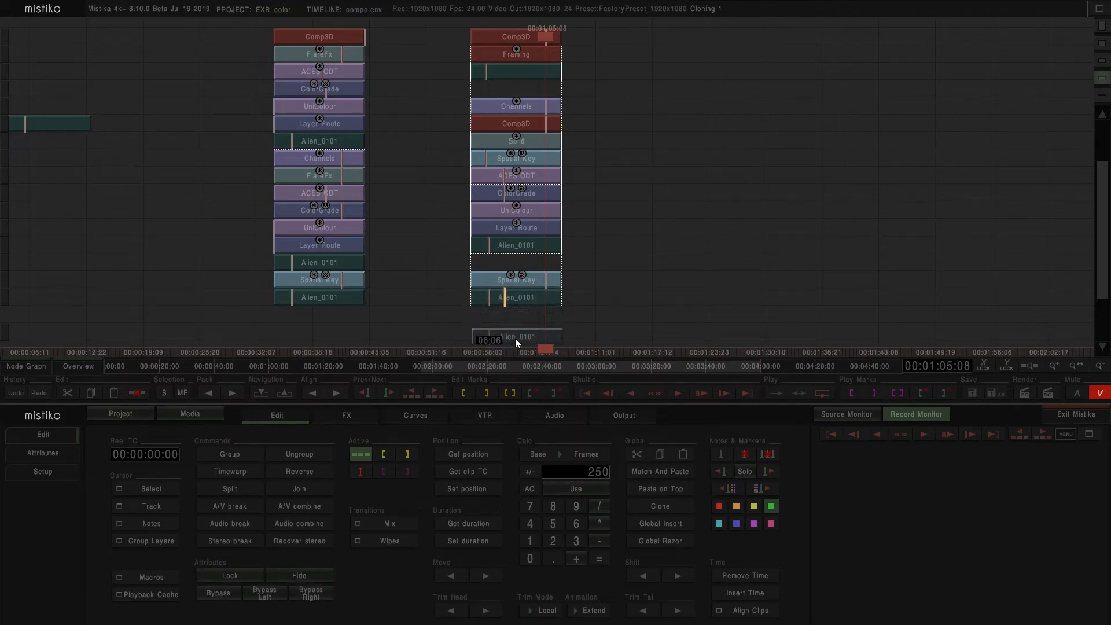
{"action": "left_click_drag", "start_coordinate": [579, 311], "coordinate": [474, 39]}
{"action": "key", "text": "Delete"}
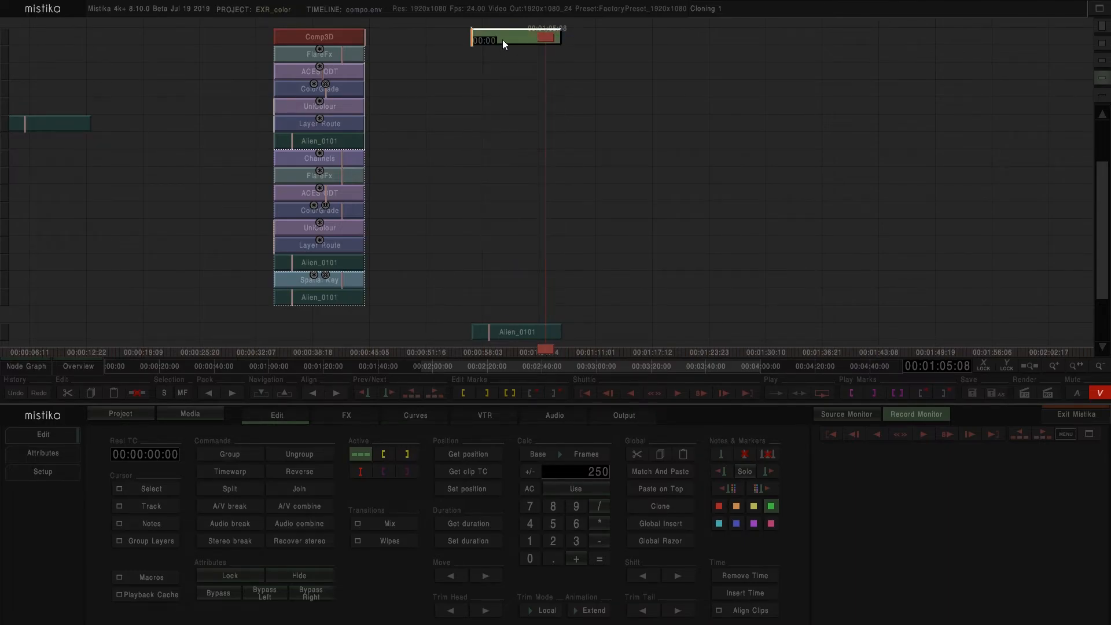
Step: Move the grouped composite down, place the Alien_0101 copy beneath it and shift both clips slightly earlier on the timeline
{"action": "left_click", "coordinate": [521, 81]}
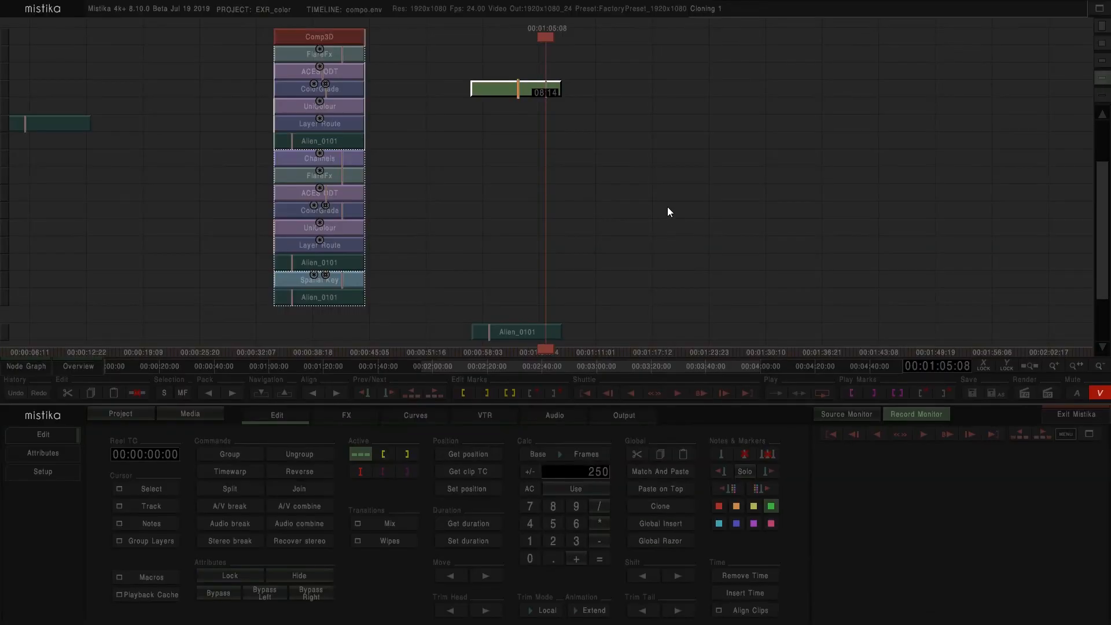
{"action": "left_click", "coordinate": [668, 207]}
{"action": "left_click_drag", "start_coordinate": [522, 330], "coordinate": [514, 122]}
{"action": "left_click_drag", "start_coordinate": [630, 154], "coordinate": [481, 58]}
{"action": "key", "text": "shift+Left"}
{"action": "left_click", "coordinate": [566, 174]}
{"action": "left_click_drag", "start_coordinate": [512, 124], "coordinate": [509, 138]}
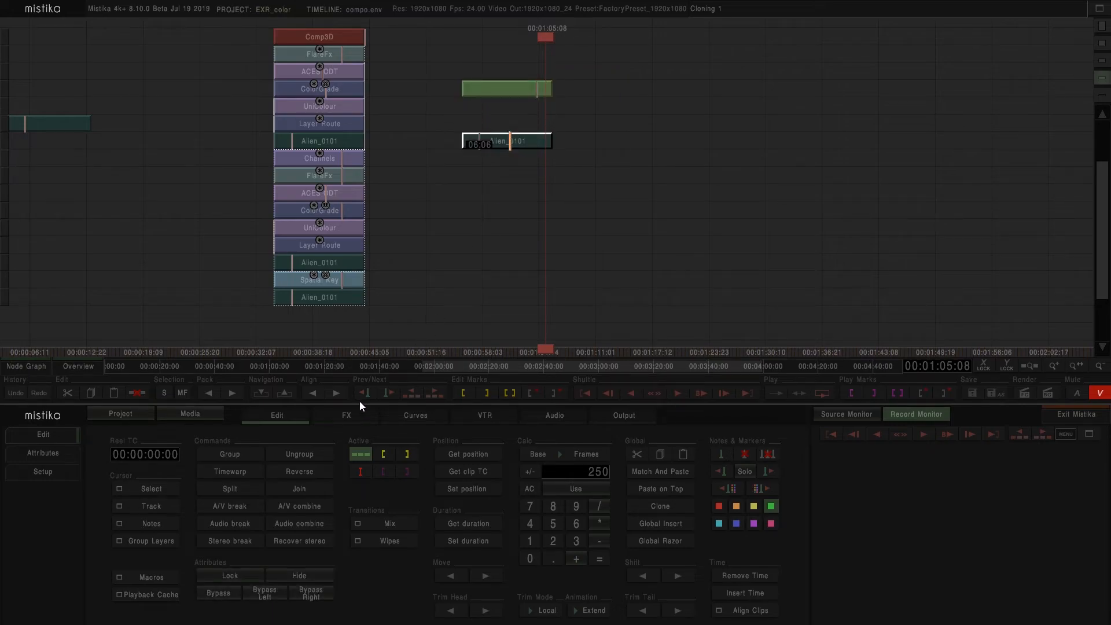
Step: Apply a Spatial Key to the Alien_0101 copy, open its settings and show the alpha
{"action": "left_click", "coordinate": [347, 413]}
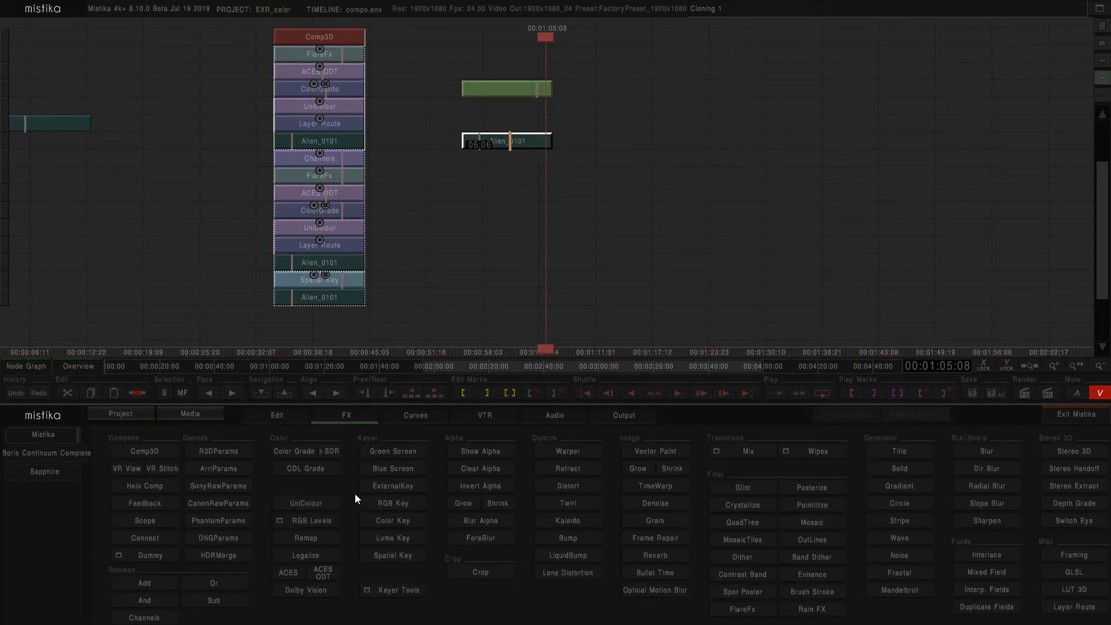
{"action": "left_click", "coordinate": [390, 558]}
{"action": "left_click", "coordinate": [523, 122]}
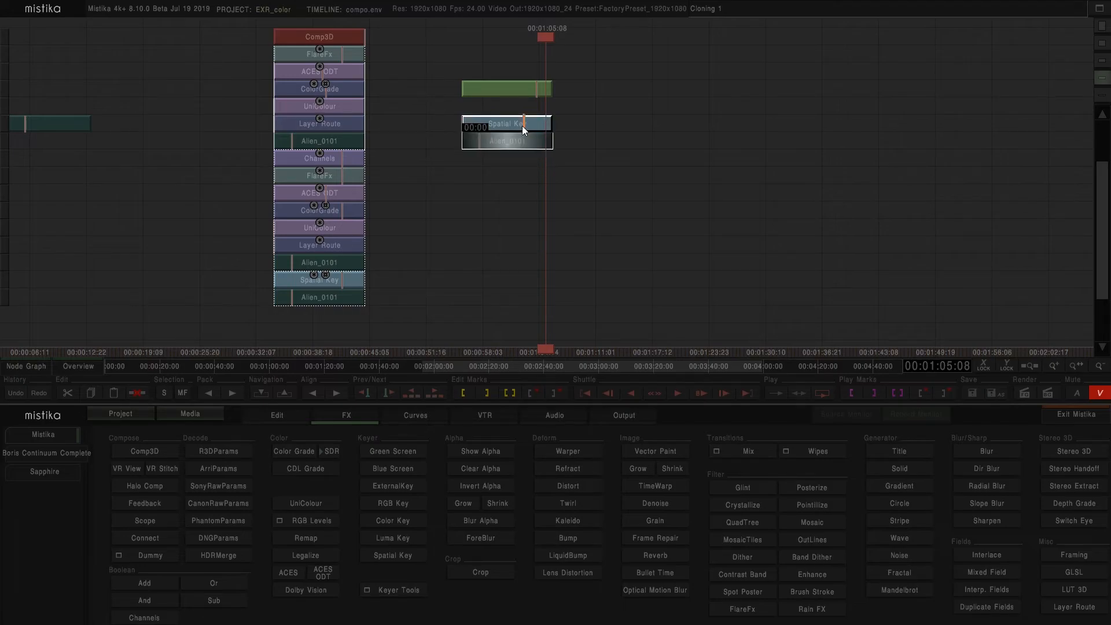
{"action": "double_click", "coordinate": [516, 145]}
{"action": "left_click", "coordinate": [912, 411]}
{"action": "left_click", "coordinate": [924, 379]}
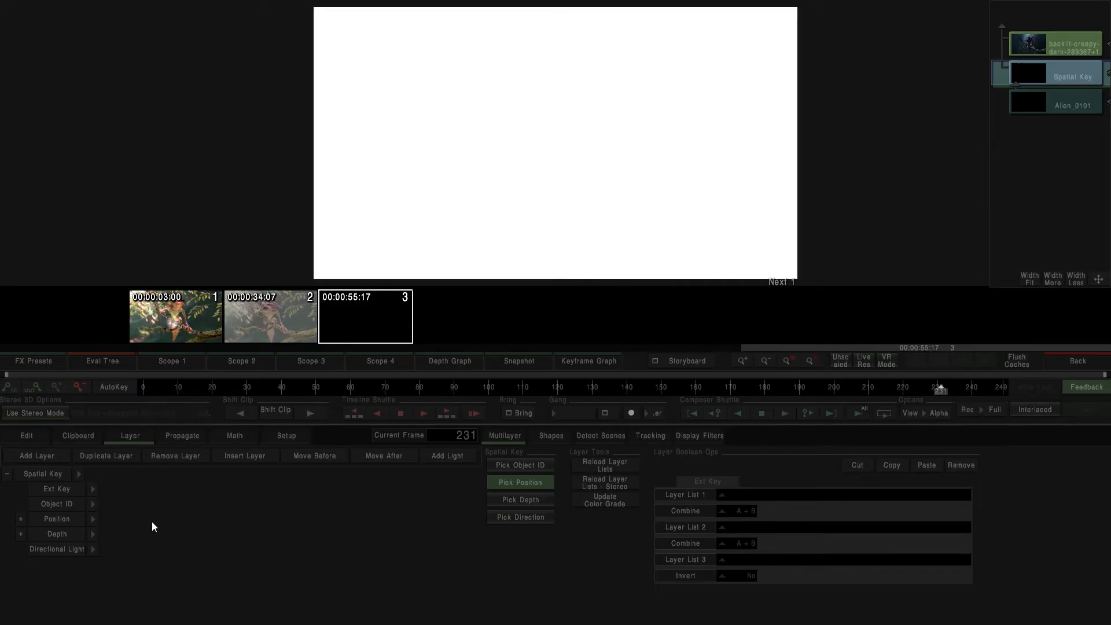
Step: Set the Spatial Key's depth layer to RenderLayer.Depth.Z, with Depth Z at 26 and Softness Z at 2
{"action": "left_click", "coordinate": [92, 533]}
{"action": "left_click", "coordinate": [252, 486]}
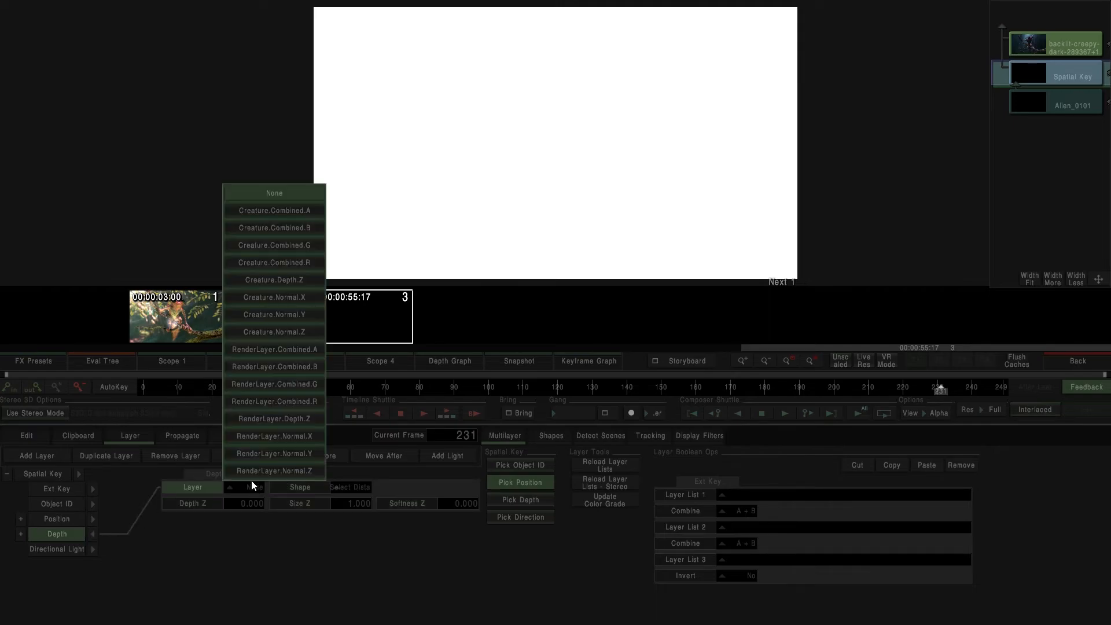
{"action": "left_click", "coordinate": [275, 417]}
{"action": "left_click_drag", "start_coordinate": [235, 504], "coordinate": [392, 511]}
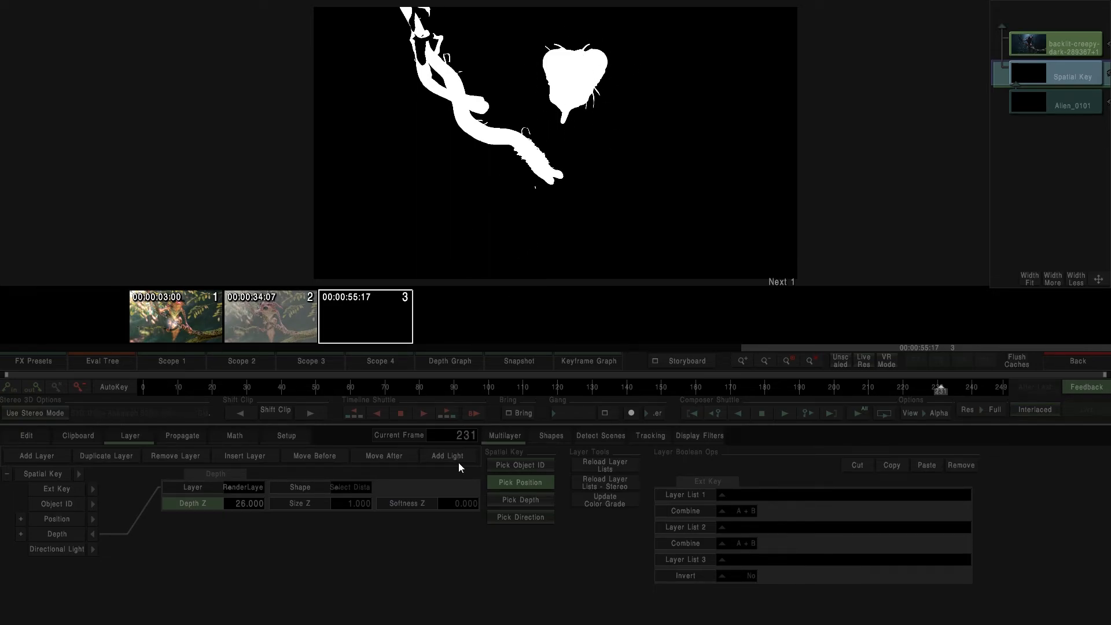
{"action": "left_click_drag", "start_coordinate": [450, 505], "coordinate": [465, 503]}
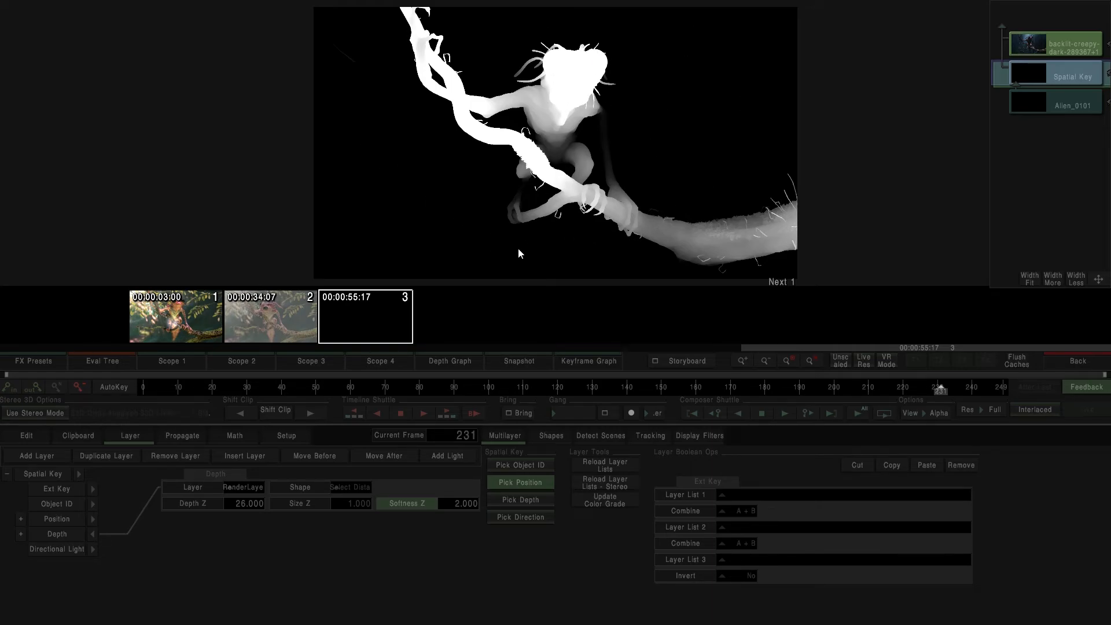
Step: Set the Spatial Key's depth shape to Off Focus Distance, then restore the RGB view and return to the timeline
{"action": "left_click", "coordinate": [363, 489]}
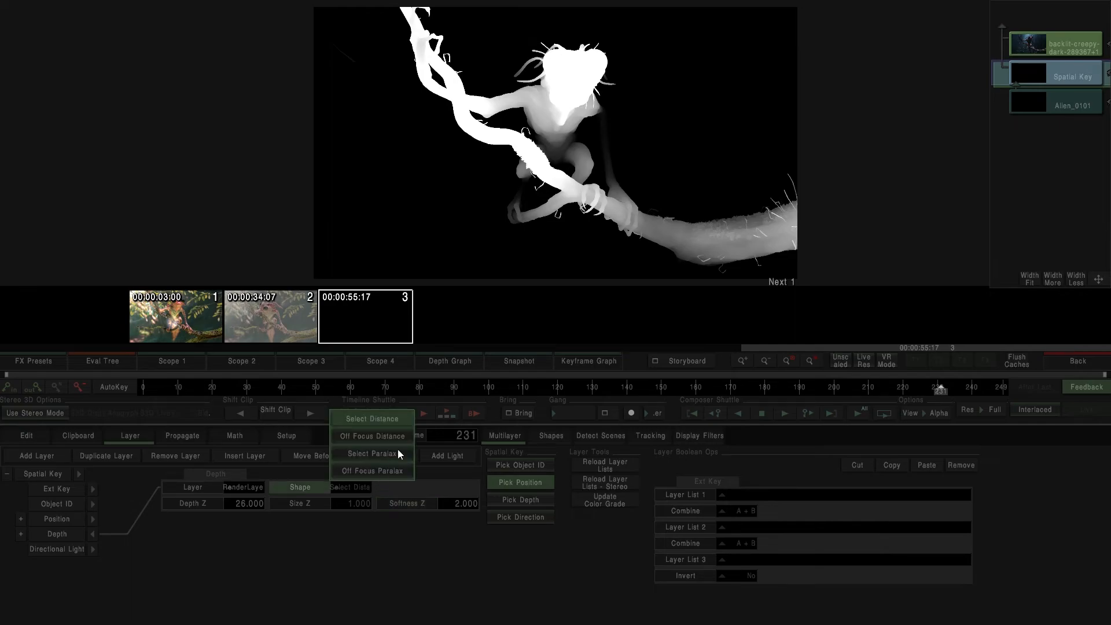
{"action": "left_click", "coordinate": [398, 440]}
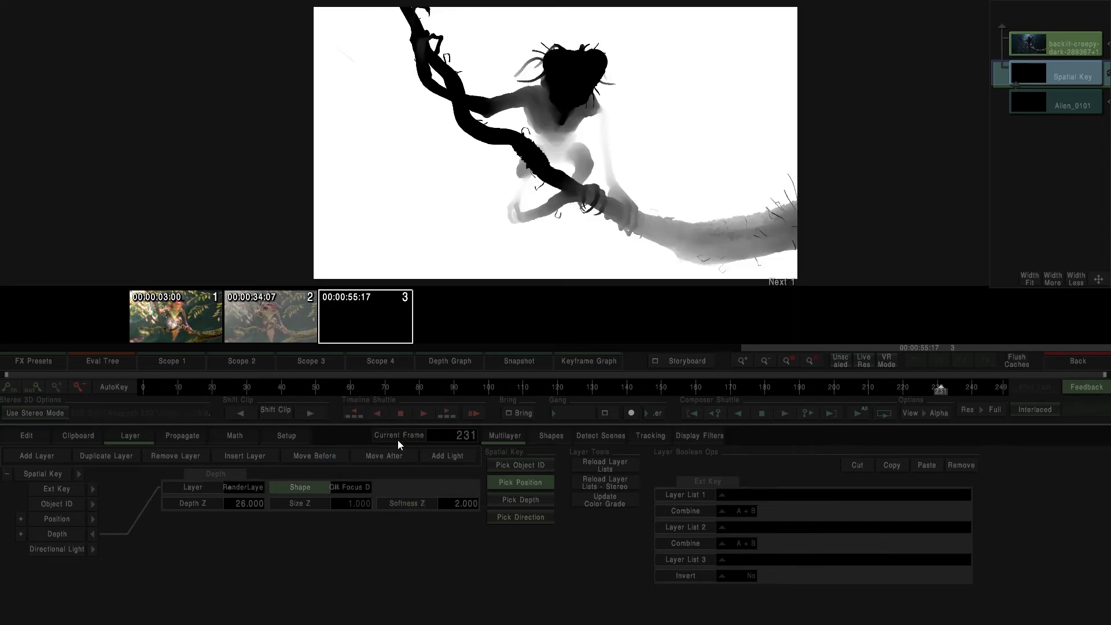
{"action": "left_click_drag", "start_coordinate": [511, 167], "coordinate": [518, 175]}
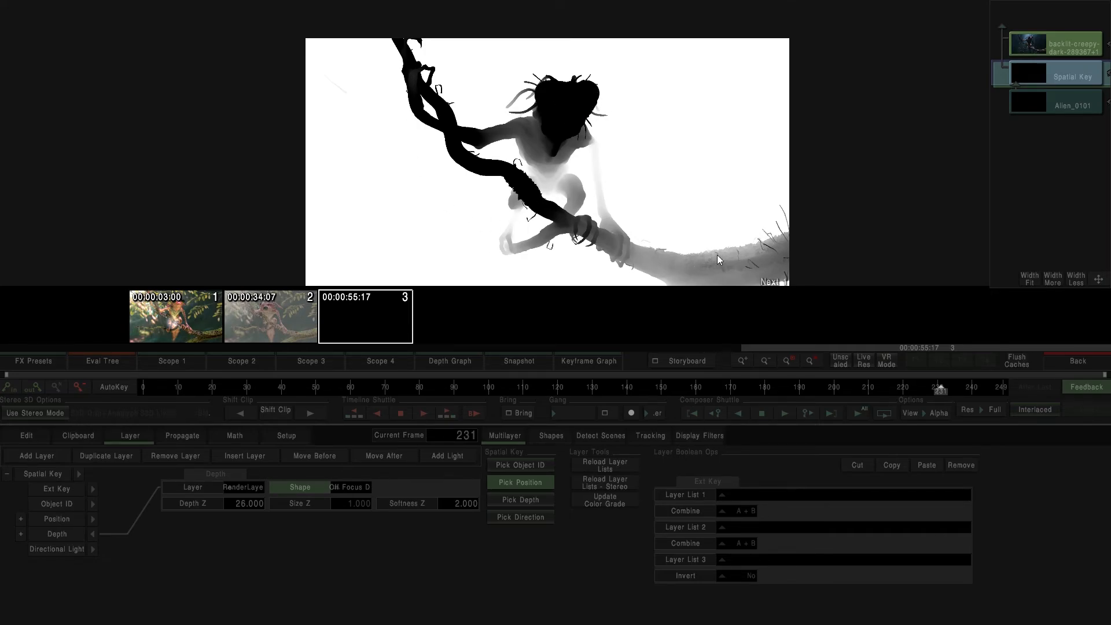
{"action": "left_click_drag", "start_coordinate": [717, 255], "coordinate": [717, 213]}
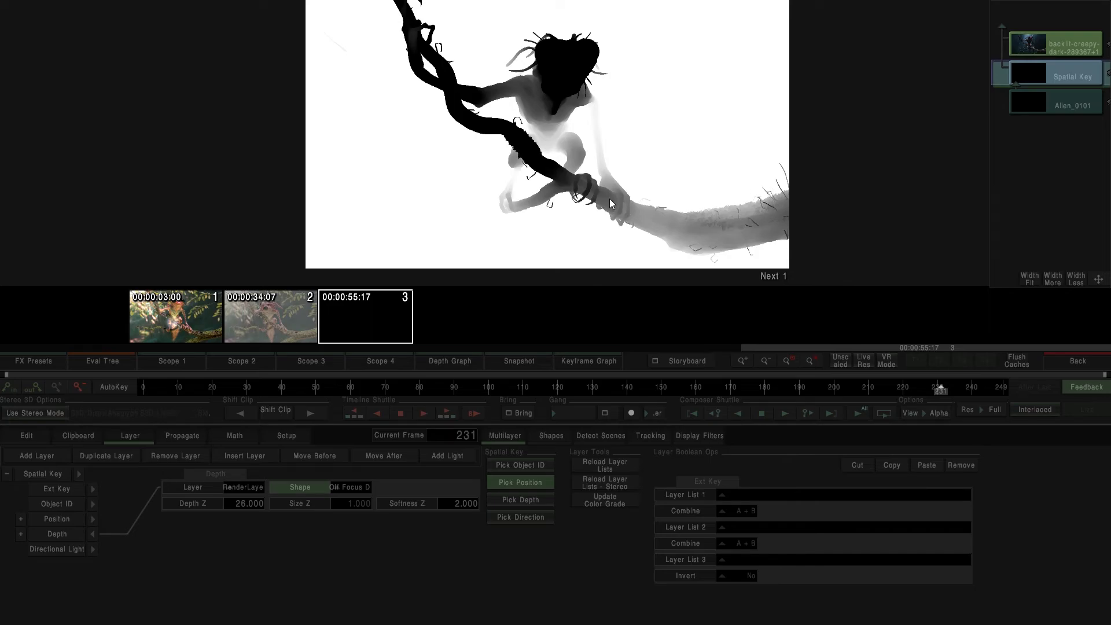
{"action": "scroll", "coordinate": [617, 206], "scroll_direction": "up", "scroll_amount": 2}
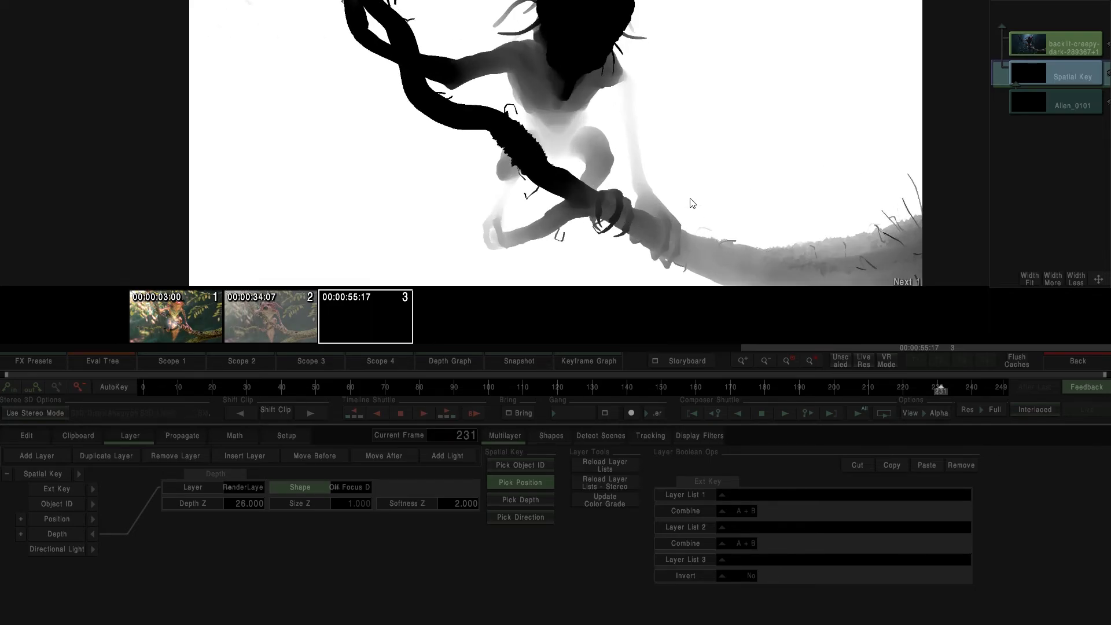
{"action": "scroll", "coordinate": [693, 96], "scroll_direction": "down", "scroll_amount": 2}
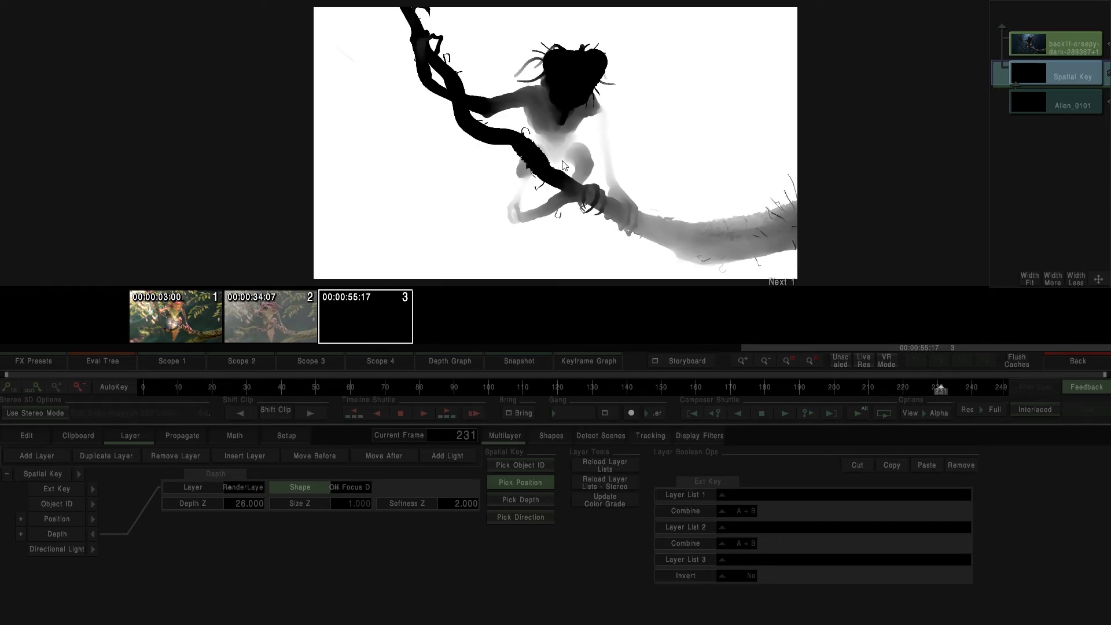
{"action": "left_click", "coordinate": [939, 413]}
{"action": "left_click", "coordinate": [929, 313]}
{"action": "left_click", "coordinate": [1078, 361]}
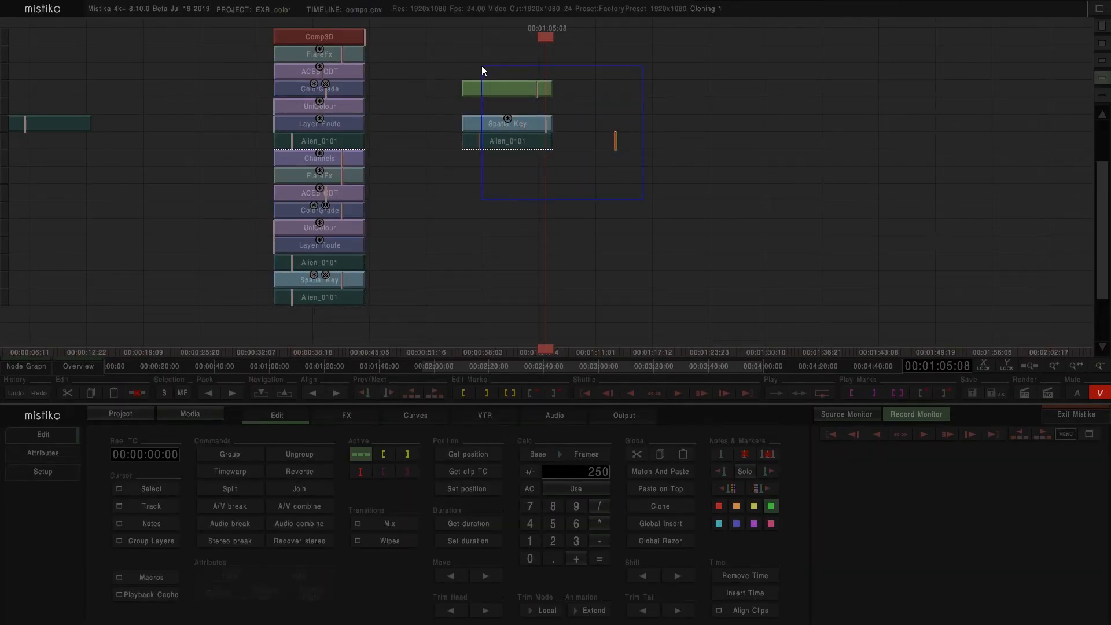
Step: Apply an ExternalKey over the grouped composite and the Spatial Key stack, and open its settings
{"action": "left_click_drag", "start_coordinate": [482, 65], "coordinate": [482, 65]}
{"action": "left_click", "coordinate": [346, 416]}
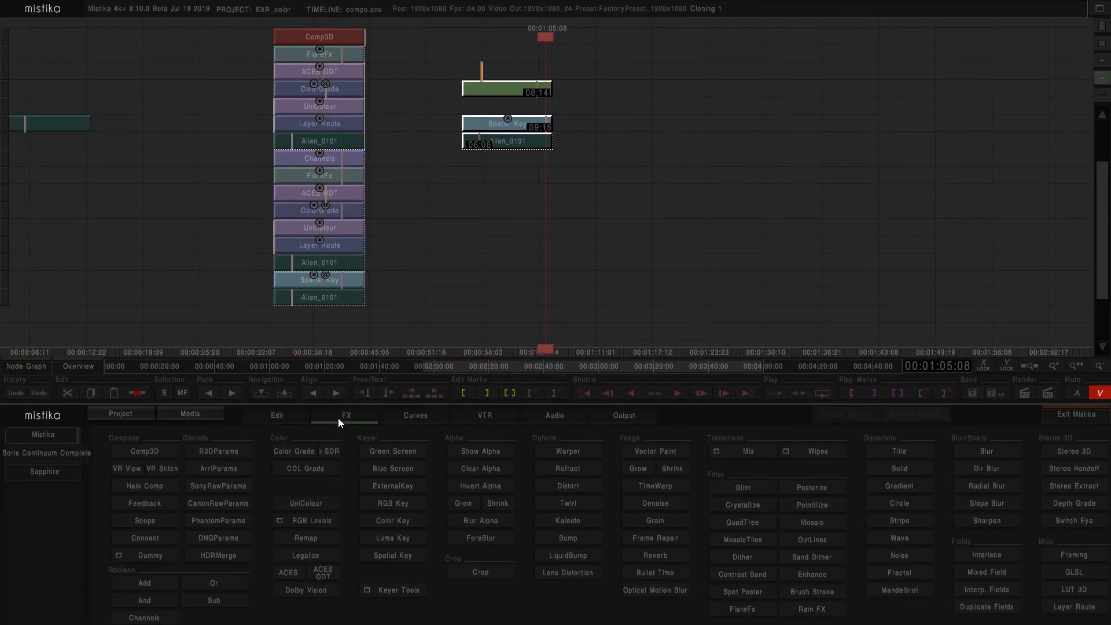
{"action": "left_click", "coordinate": [412, 489]}
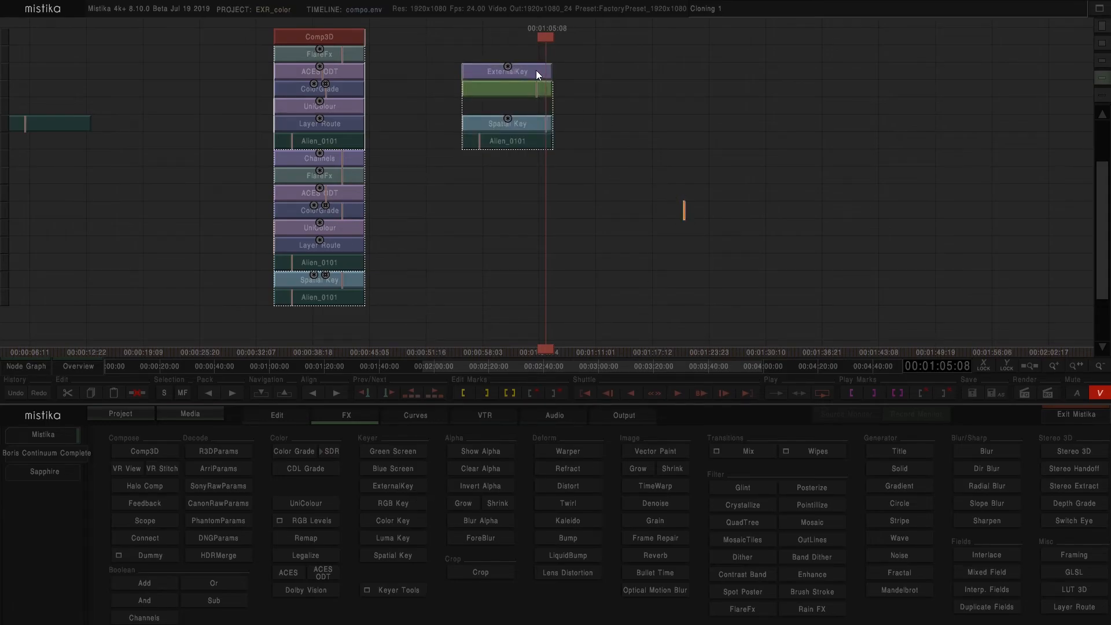
{"action": "double_click", "coordinate": [536, 70]}
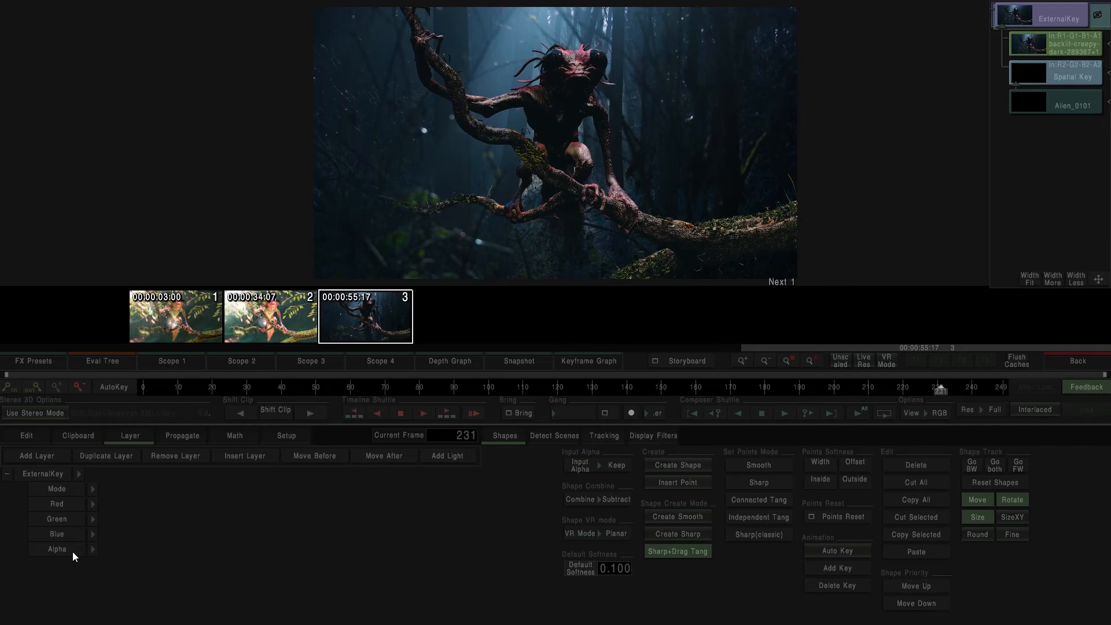
Step: Set the new ExternalKey's Alpha X source to A2
{"action": "left_click", "coordinate": [92, 550]}
{"action": "left_click", "coordinate": [249, 487]}
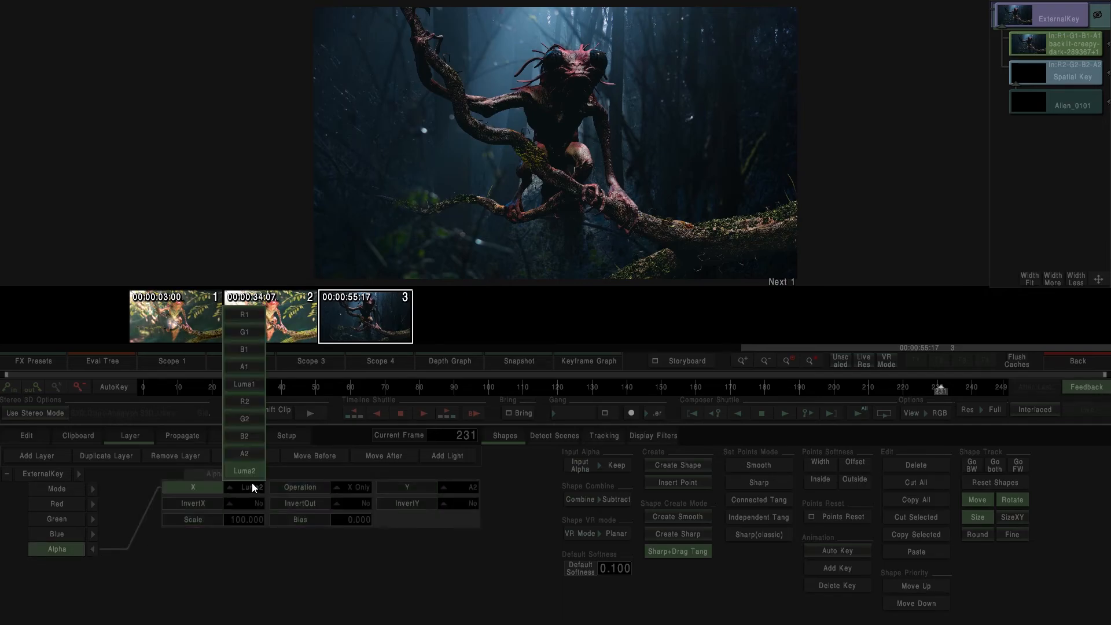
{"action": "left_click", "coordinate": [248, 453]}
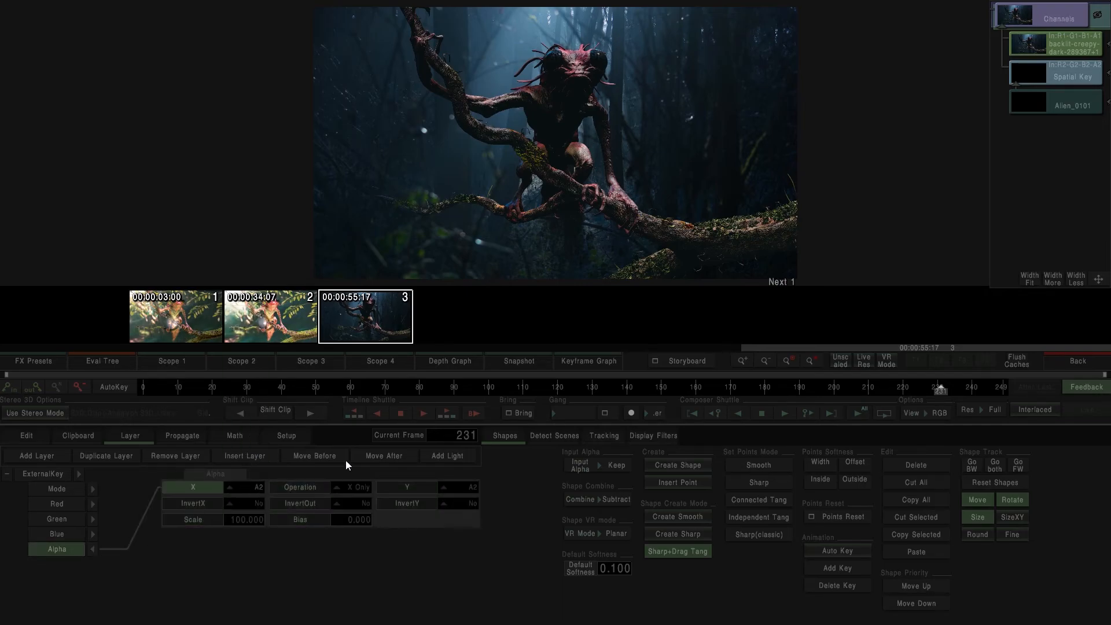
Step: Check the composite's alpha, restore the RGB view and return to the timeline
{"action": "left_click", "coordinate": [906, 410]}
{"action": "left_click", "coordinate": [923, 377]}
{"action": "left_click", "coordinate": [920, 413]}
{"action": "left_click", "coordinate": [925, 309]}
{"action": "left_click", "coordinate": [1077, 360]}
Step: Apply a Blur on top of the Channels stack and open its settings
{"action": "left_click", "coordinate": [346, 415]}
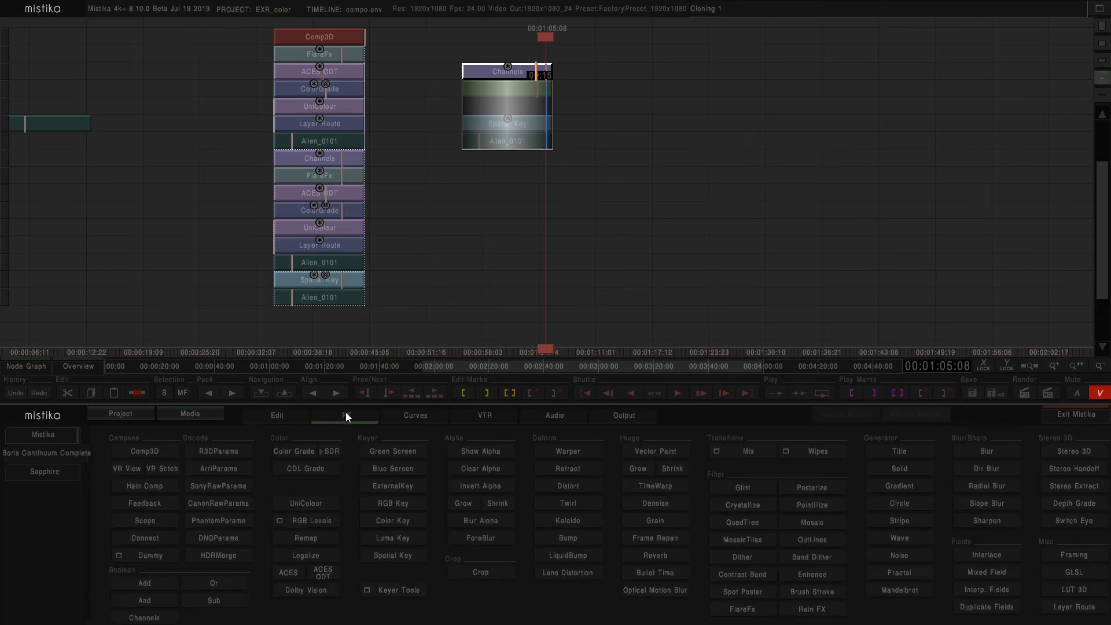
{"action": "left_click", "coordinate": [975, 450]}
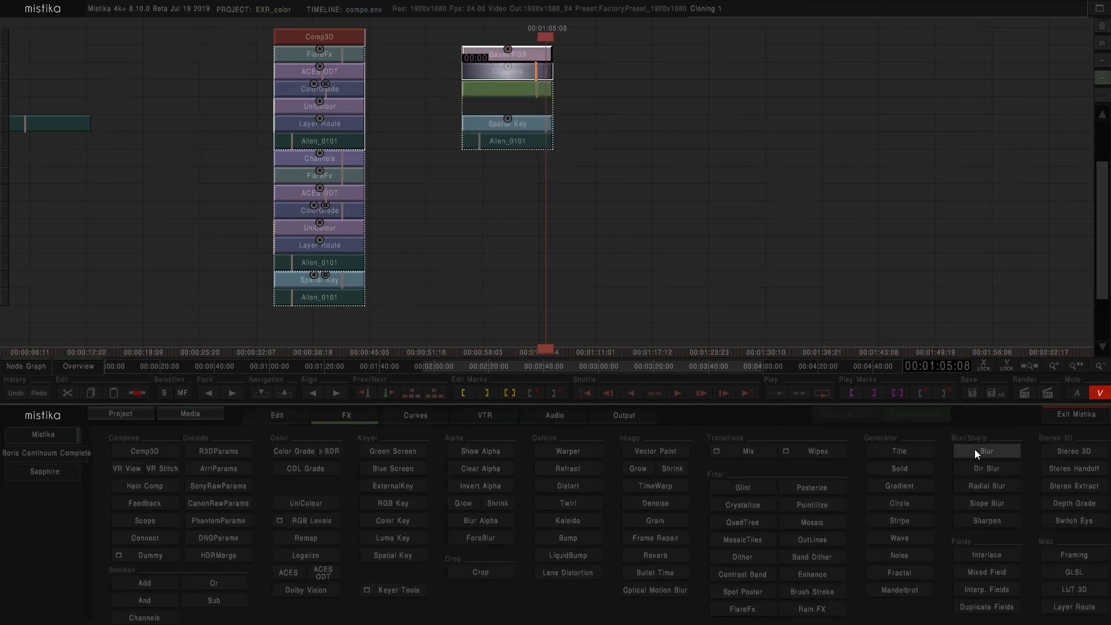
{"action": "double_click", "coordinate": [539, 53]}
Step: Set the blur's type to Circle, its mode to RGB-InA and its radius to 19
{"action": "left_click", "coordinate": [246, 485]}
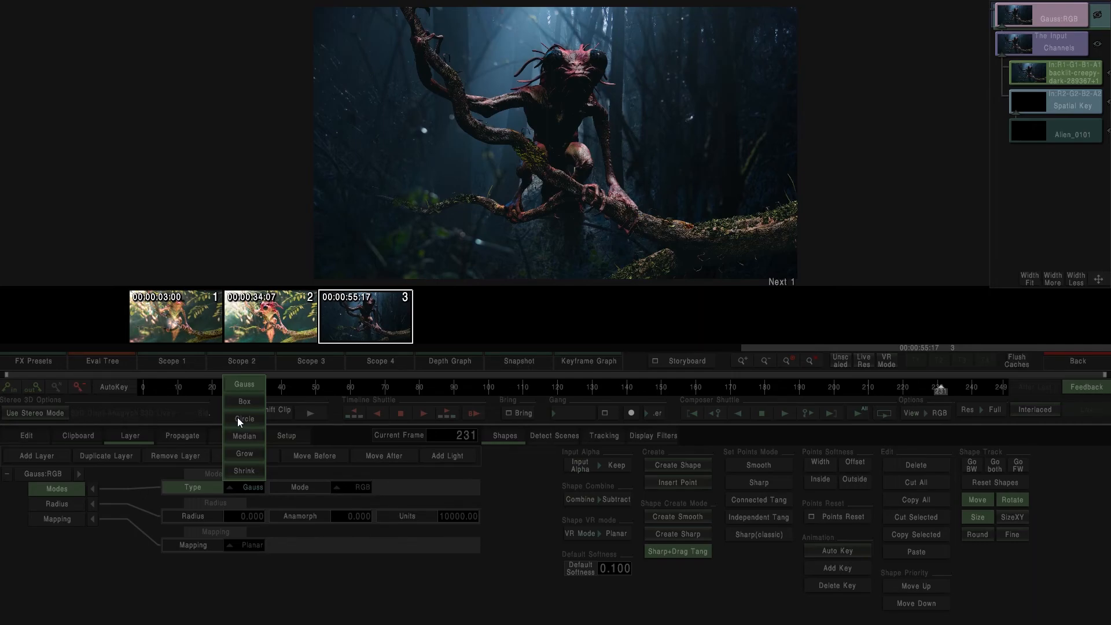
{"action": "left_click", "coordinate": [240, 420]}
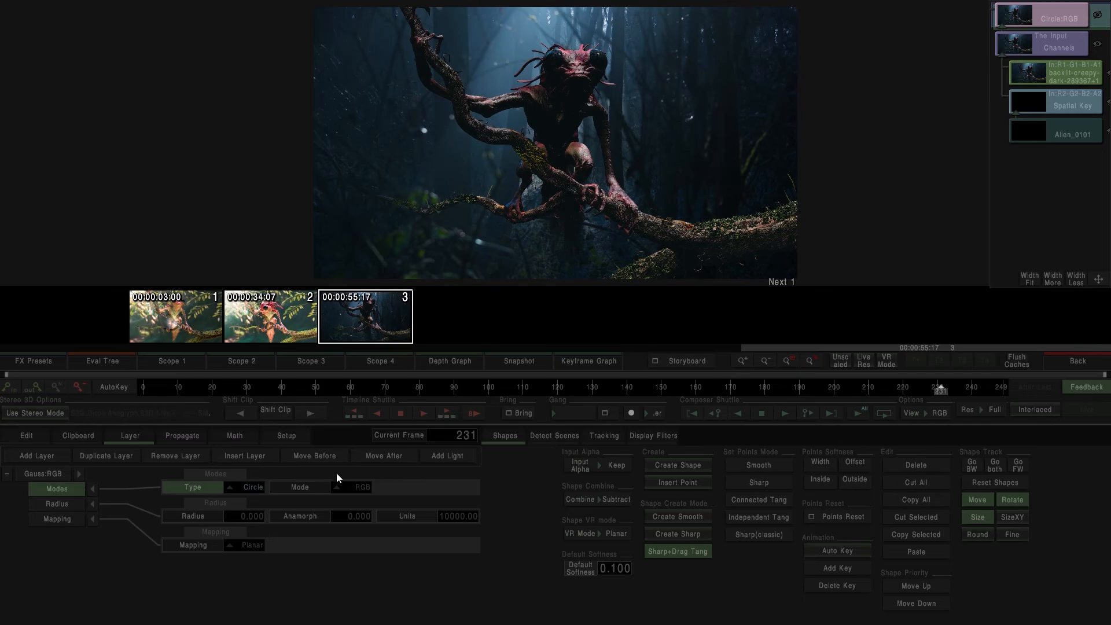
{"action": "left_click", "coordinate": [358, 489]}
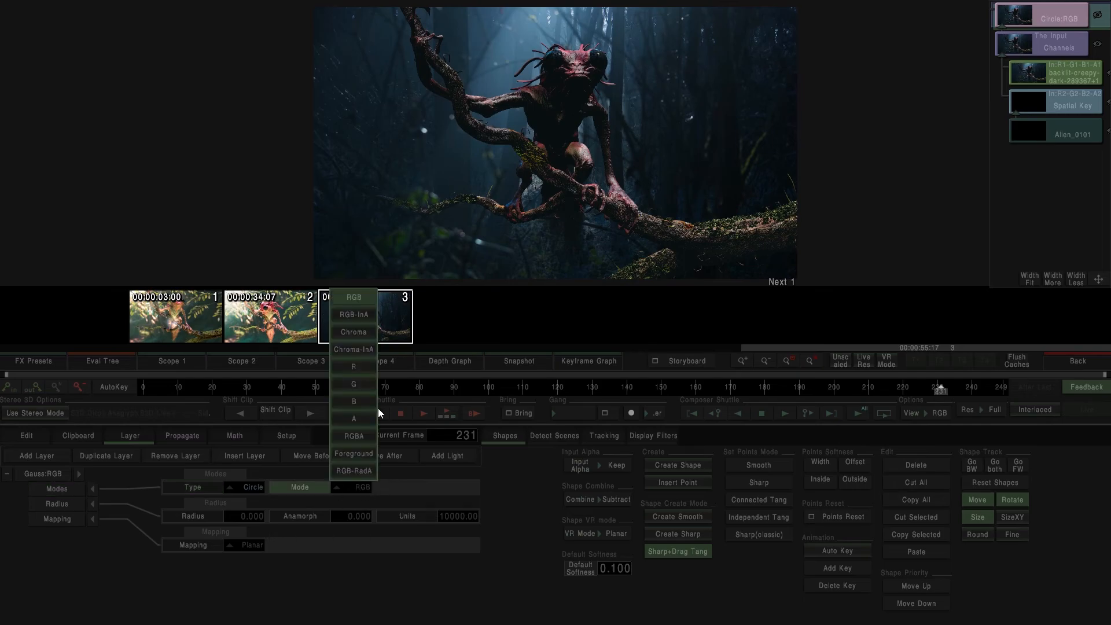
{"action": "left_click", "coordinate": [368, 315]}
{"action": "left_click_drag", "start_coordinate": [236, 515], "coordinate": [352, 520]}
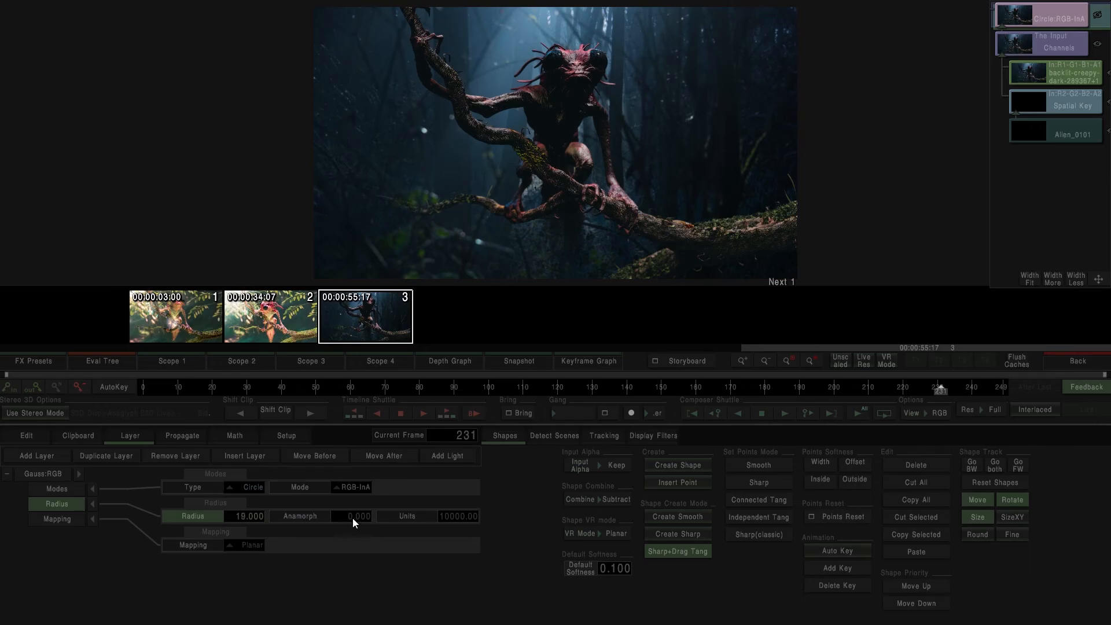
Step: Examine the depth blur up close on the creature and branch and on other frames, then return to the timeline
{"action": "scroll", "coordinate": [551, 227], "scroll_direction": "up", "scroll_amount": 5}
{"action": "left_click_drag", "start_coordinate": [550, 193], "coordinate": [592, 168]}
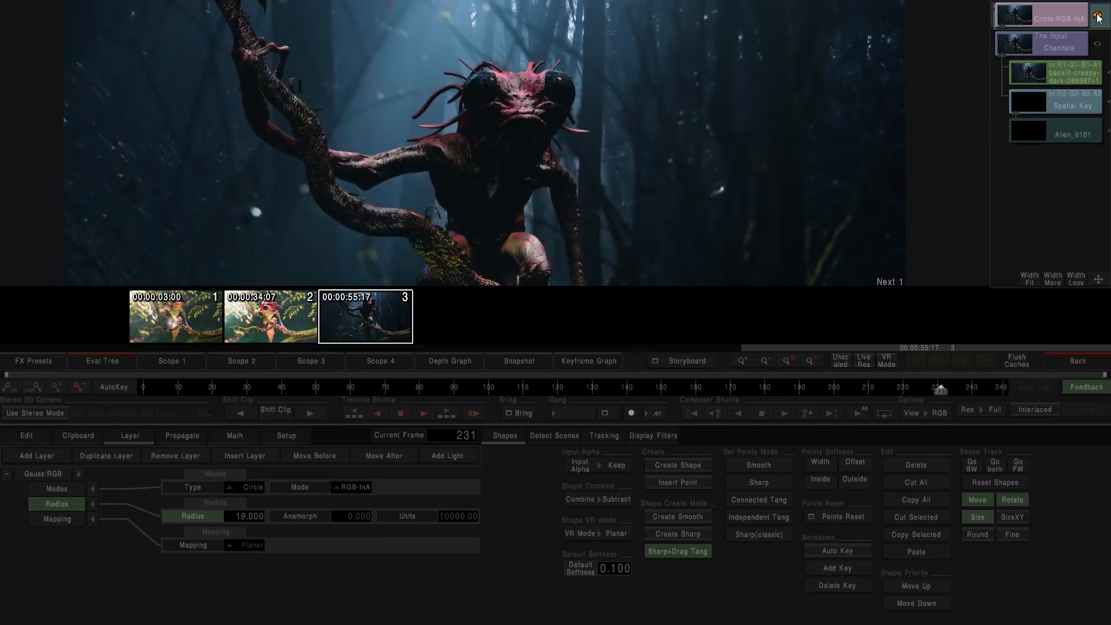
{"action": "left_click_drag", "start_coordinate": [741, 203], "coordinate": [723, 47]}
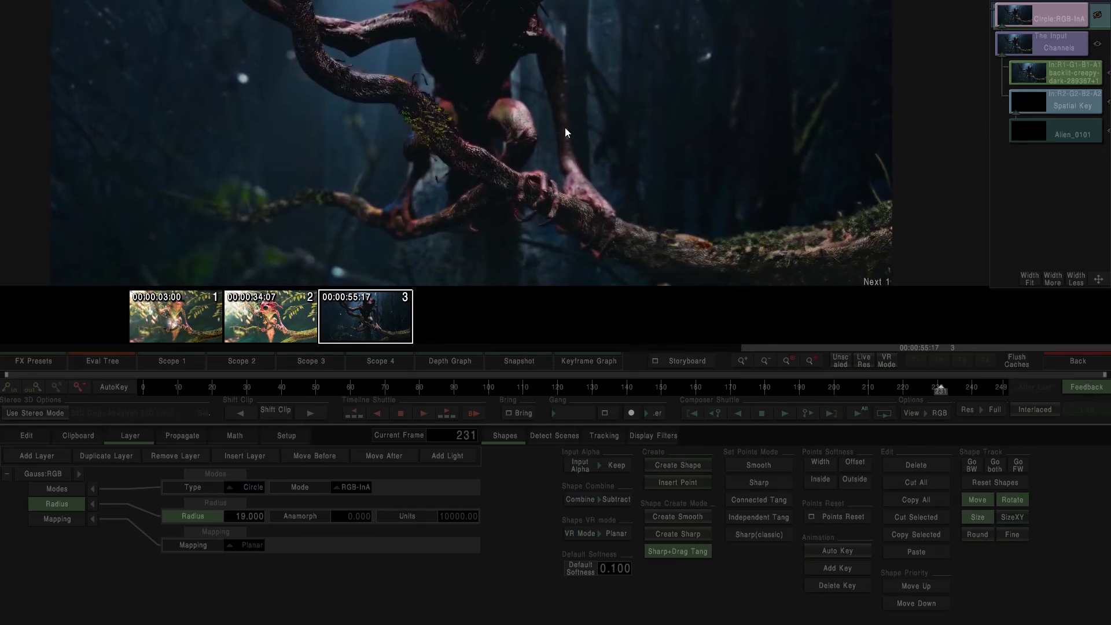
{"action": "scroll", "coordinate": [565, 128], "scroll_direction": "down", "scroll_amount": 3}
{"action": "left_click_drag", "start_coordinate": [471, 384], "coordinate": [348, 389]}
{"action": "left_click", "coordinate": [598, 388]}
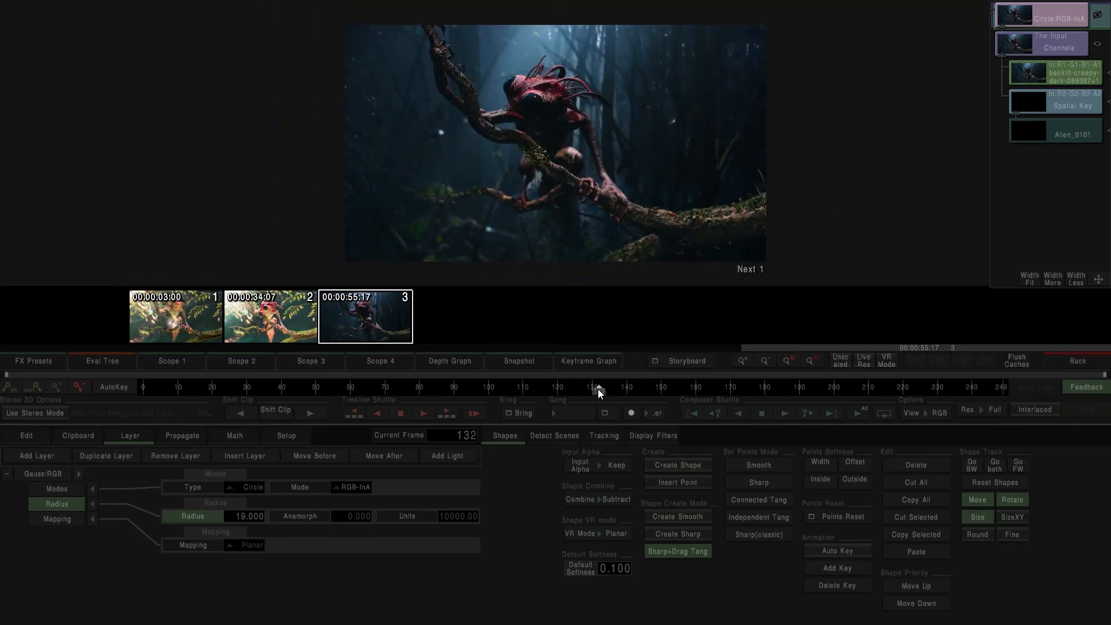
{"action": "left_click", "coordinate": [1071, 363]}
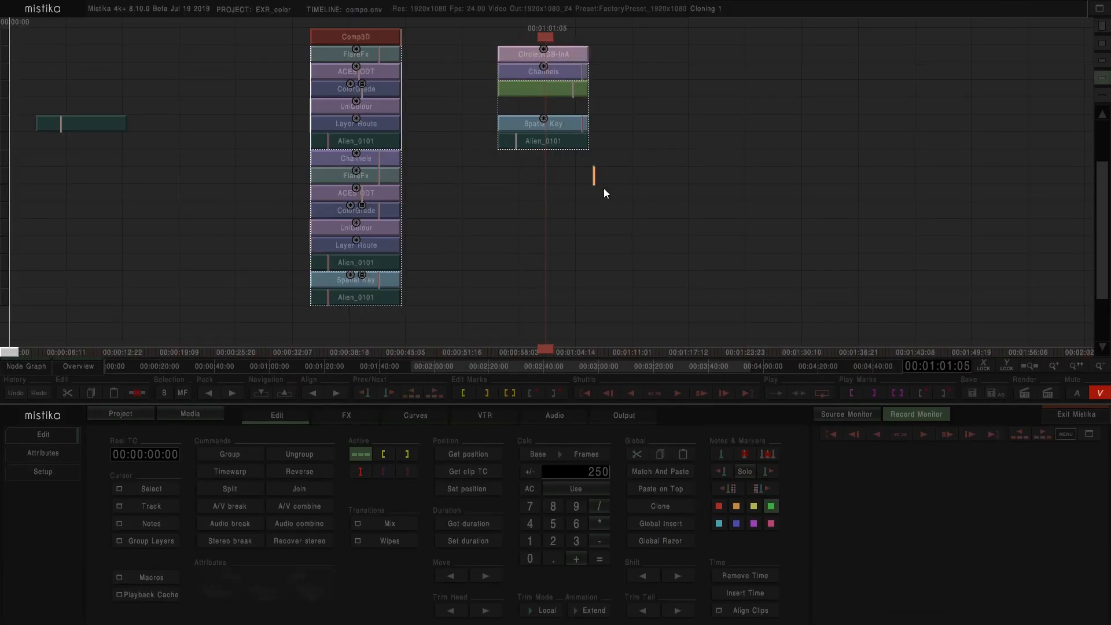
Step: Group the daylight Comp3D stack and the dark forest stack, and align the daylight group directly above the dark one
{"action": "left_click_drag", "start_coordinate": [349, 331], "coordinate": [364, 39]}
{"action": "key", "text": "ctrl+g"}
{"action": "left_click_drag", "start_coordinate": [416, 78], "coordinate": [404, 171]}
{"action": "left_click_drag", "start_coordinate": [377, 128], "coordinate": [522, 113]}
Step: Apply a WipeStripe transition across the two groups and scrub to frame 115 to compare the daylight and dark forest versions
{"action": "left_click", "coordinate": [346, 415]}
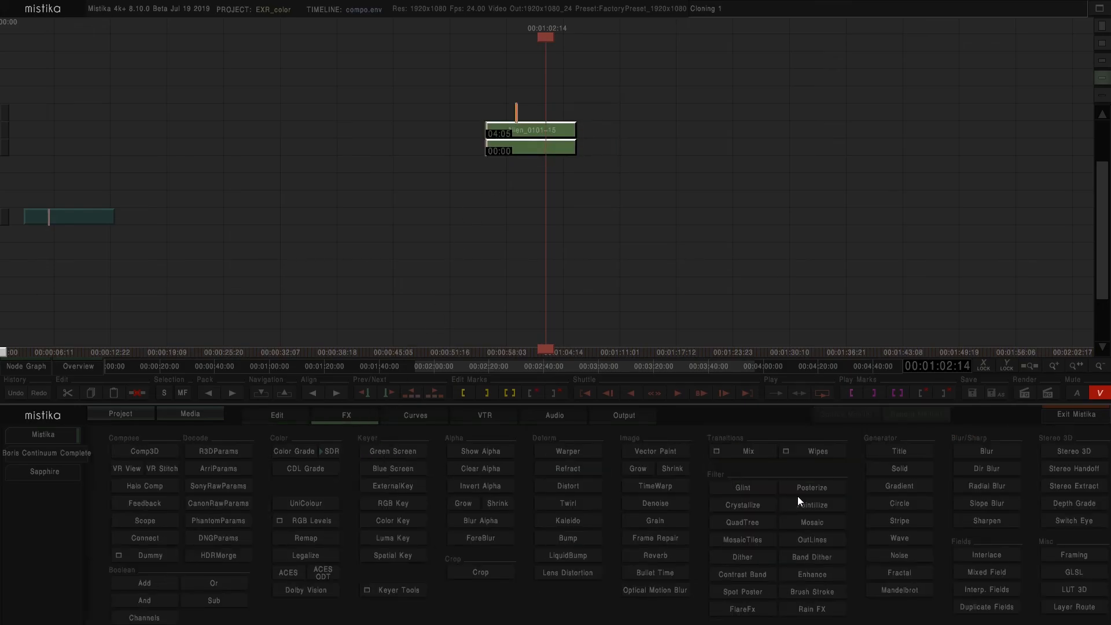
{"action": "left_click", "coordinate": [812, 453]}
{"action": "left_click", "coordinate": [850, 339]}
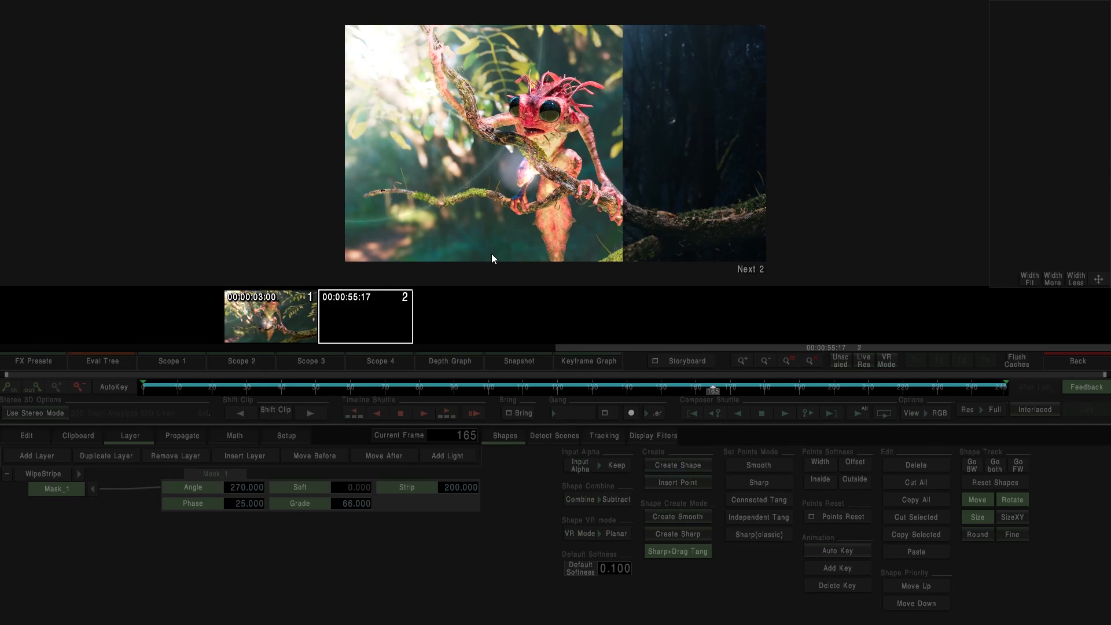
{"action": "left_click_drag", "start_coordinate": [481, 397], "coordinate": [540, 388]}
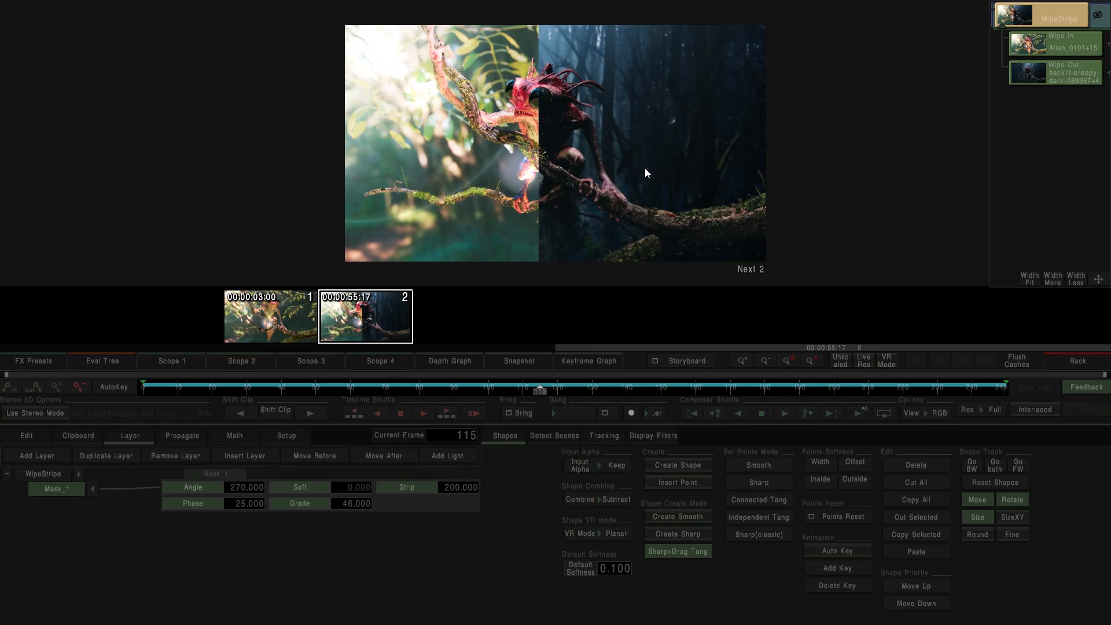
Step: Return to the timeline, remove the WipeStripe transition, and separate the dark forest group from the daylight group
{"action": "left_click", "coordinate": [1075, 360]}
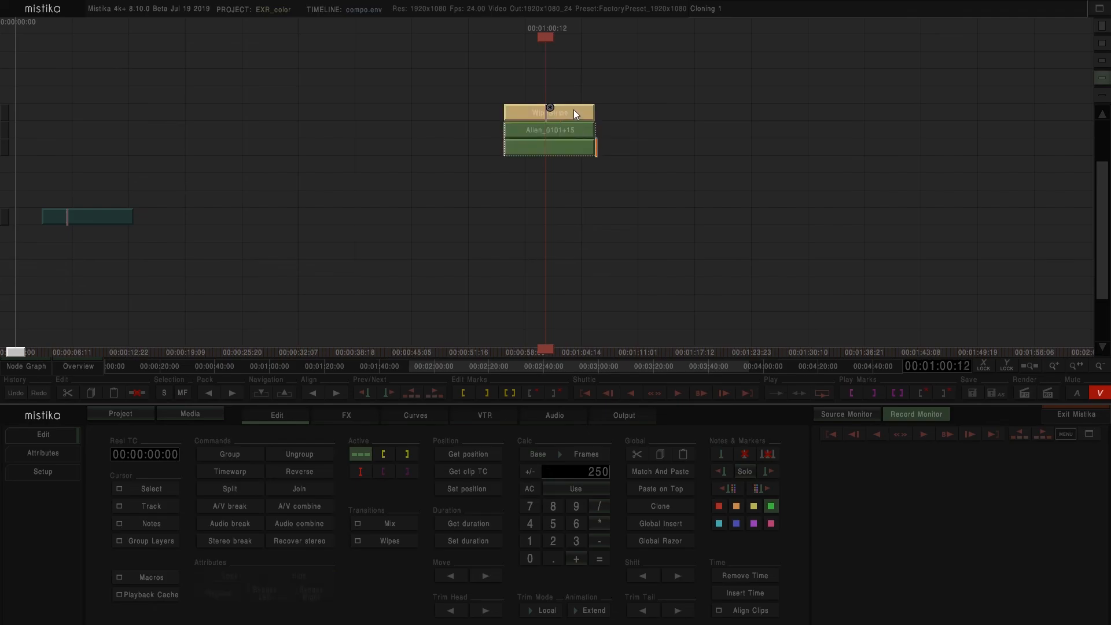
{"action": "mouse_move", "coordinate": [574, 109]}
{"action": "left_mouse_down"}
{"action": "mouse_move", "coordinate": [579, 138]}
{"action": "mouse_move", "coordinate": [469, 184]}
{"action": "mouse_move", "coordinate": [445, 149]}
{"action": "left_mouse_up"}
{"action": "left_click_drag", "start_coordinate": [547, 134], "coordinate": [679, 128]}
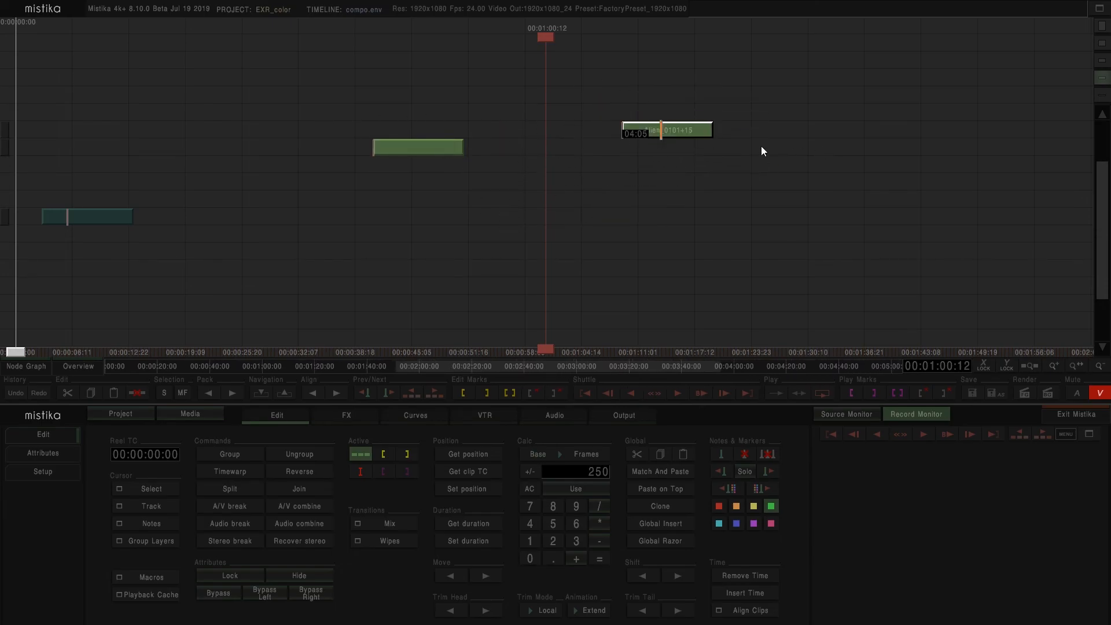
Step: Examine the layer stack inside the daylight group, then return to the top level and place the group beside the dark forest group
{"action": "left_click", "coordinate": [261, 393]}
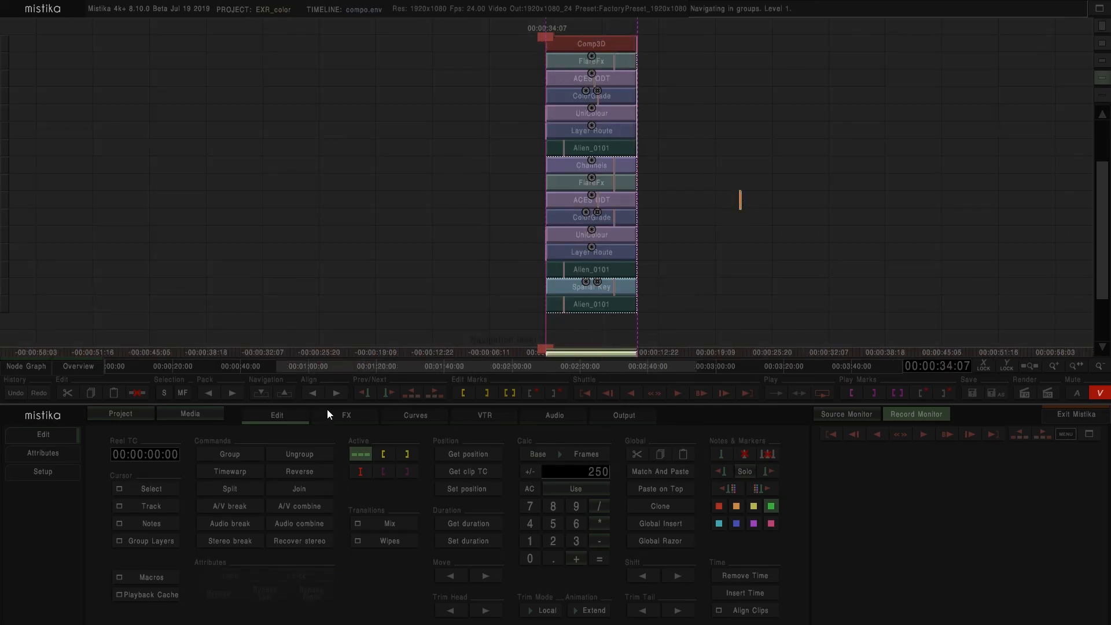
{"action": "left_click", "coordinate": [289, 394]}
{"action": "left_click_drag", "start_coordinate": [595, 126], "coordinate": [478, 143]}
{"action": "left_click", "coordinate": [314, 276]}
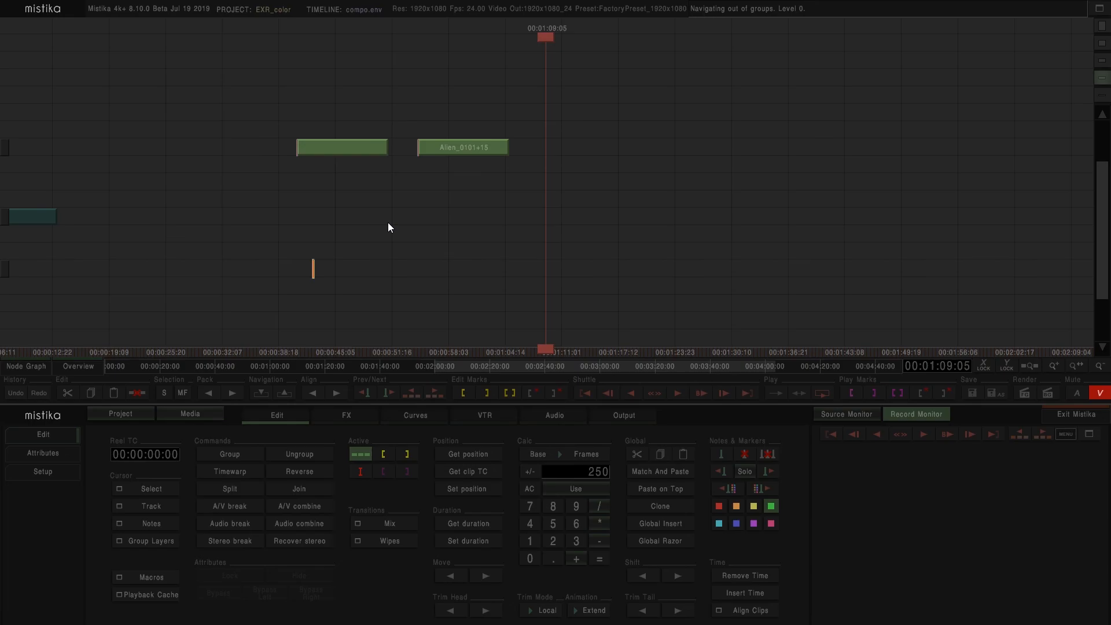
{"action": "left_click", "coordinate": [347, 415]}
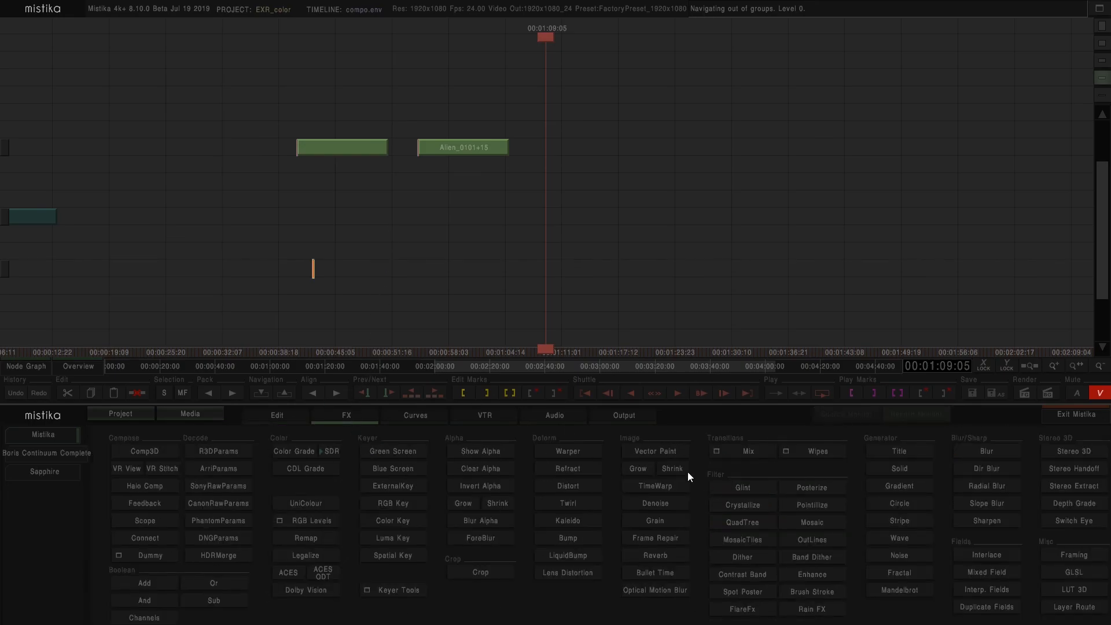
{"action": "left_click_drag", "start_coordinate": [461, 178], "coordinate": [552, 213]}
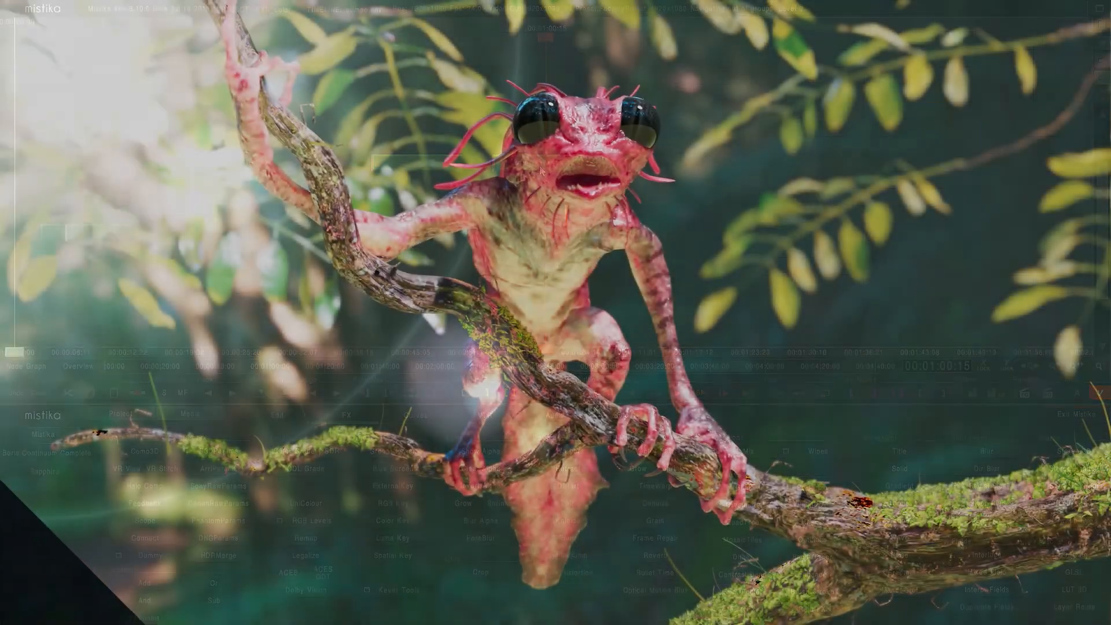